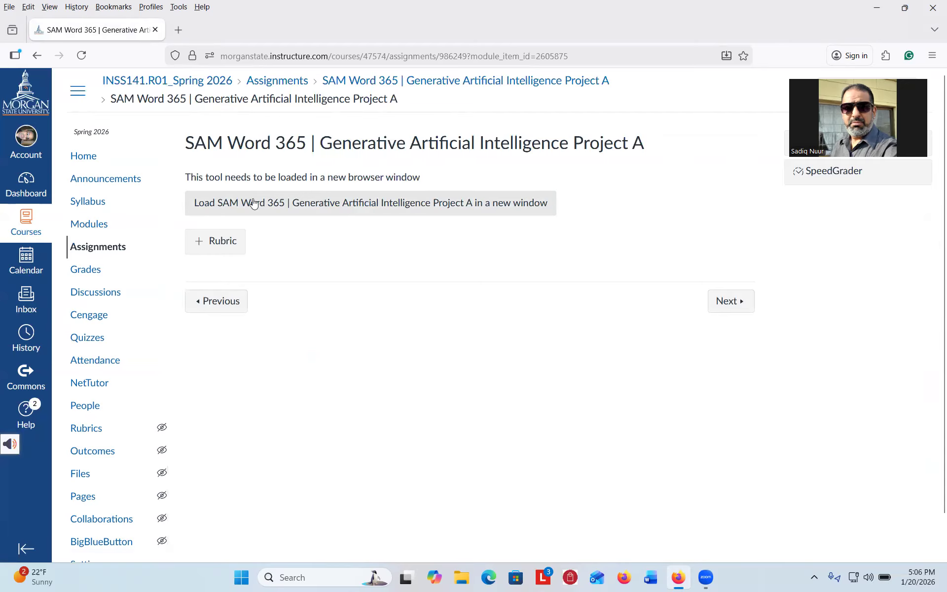
- Launch the SAM Word 365 Generative Artificial Intelligence Project A assignment in a new window and download all its project files
{"action": "left_click", "coordinate": [333, 203]}
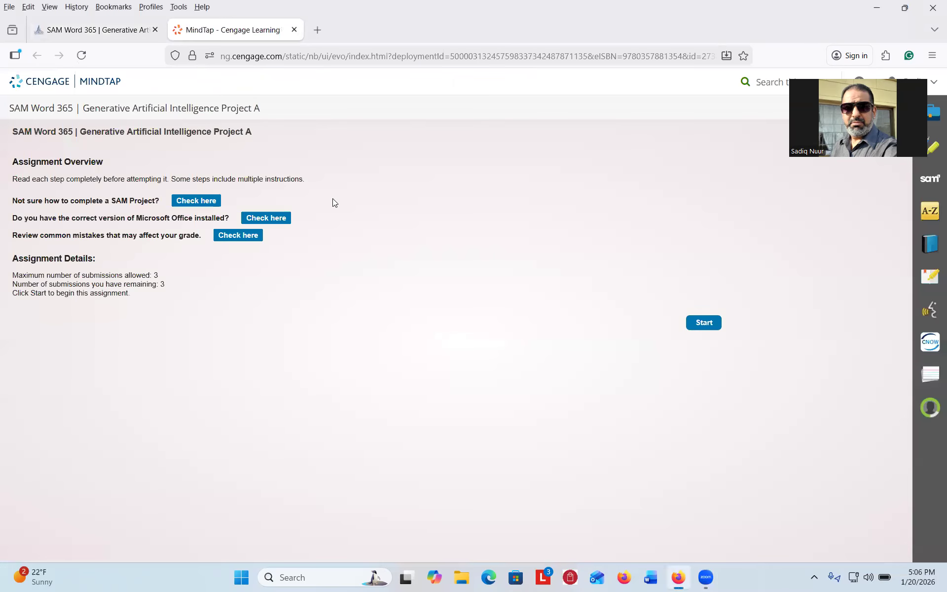
{"action": "left_click", "coordinate": [697, 339]}
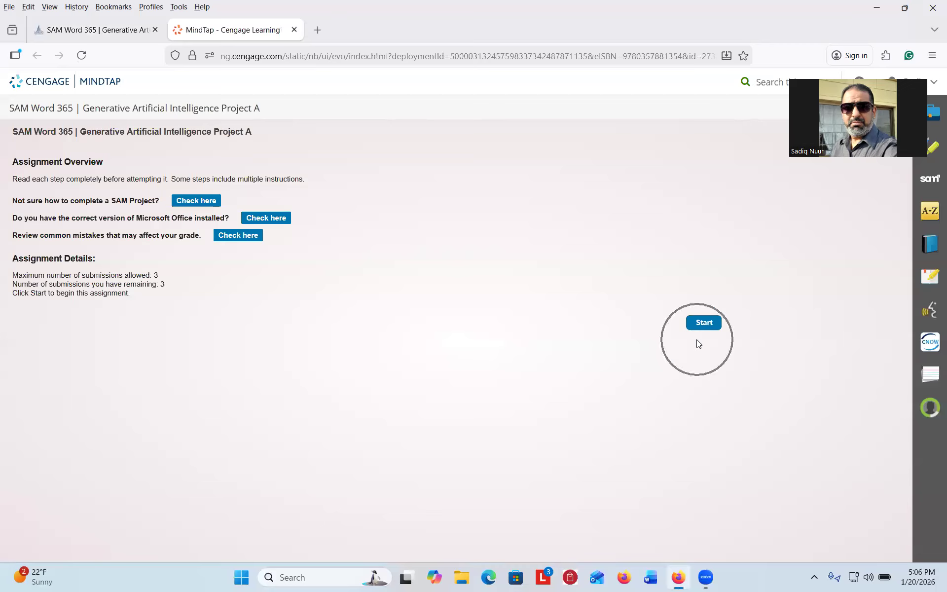
{"action": "left_click", "coordinate": [704, 334]}
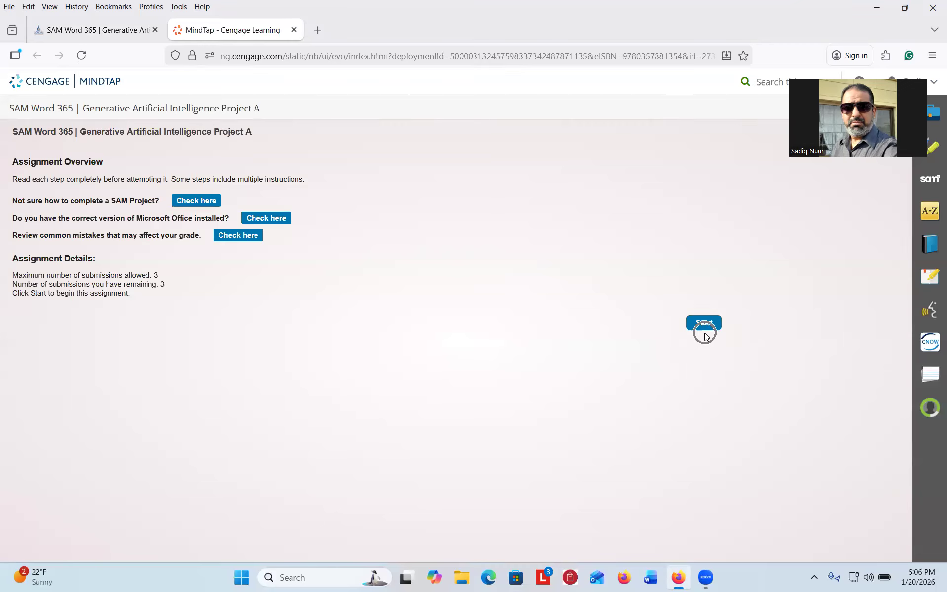
{"action": "left_click", "coordinate": [704, 324]}
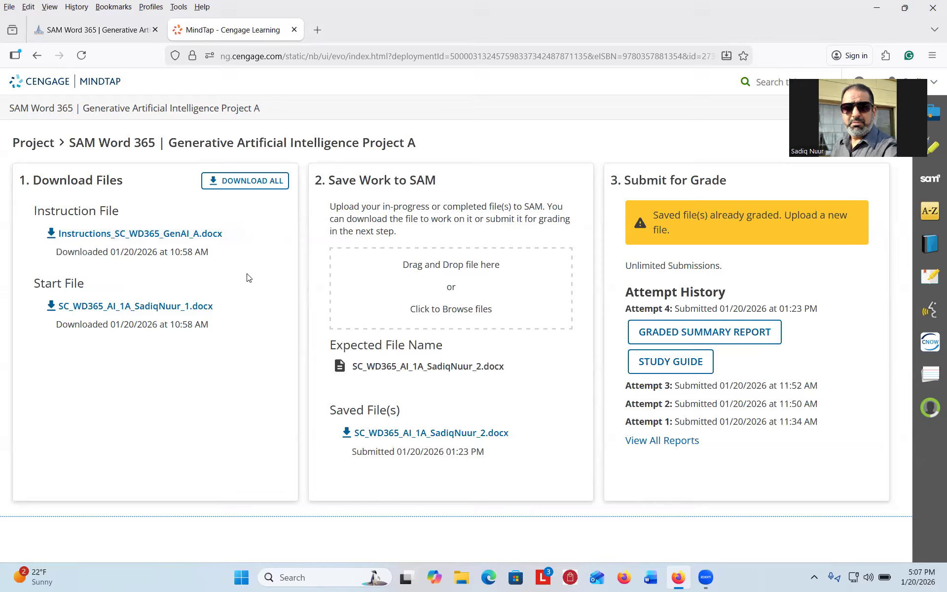
{"action": "left_click", "coordinate": [241, 181]}
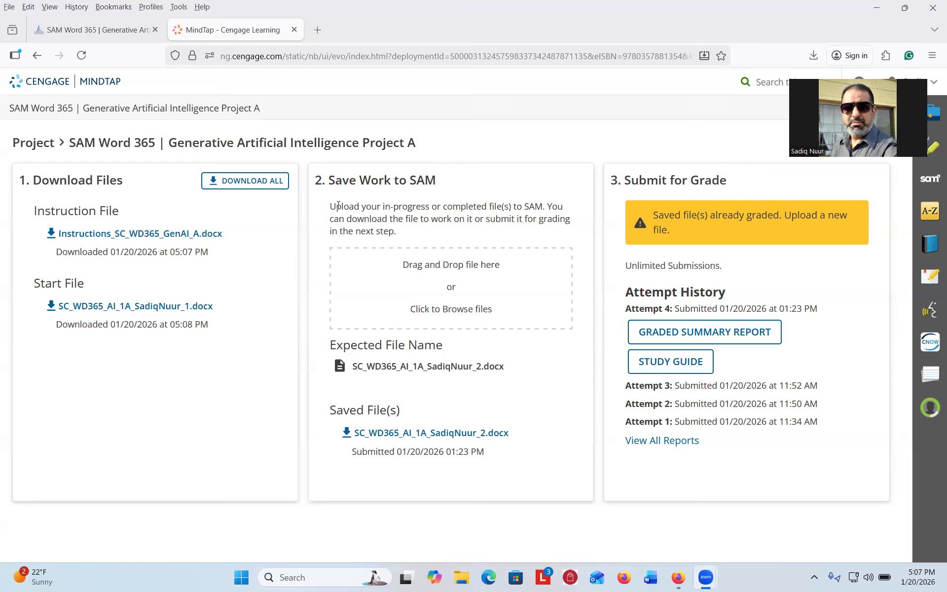
- Switch to File Explorer and locate the two project documents downloaded today in the Downloads folder
{"action": "left_click", "coordinate": [876, 8]}
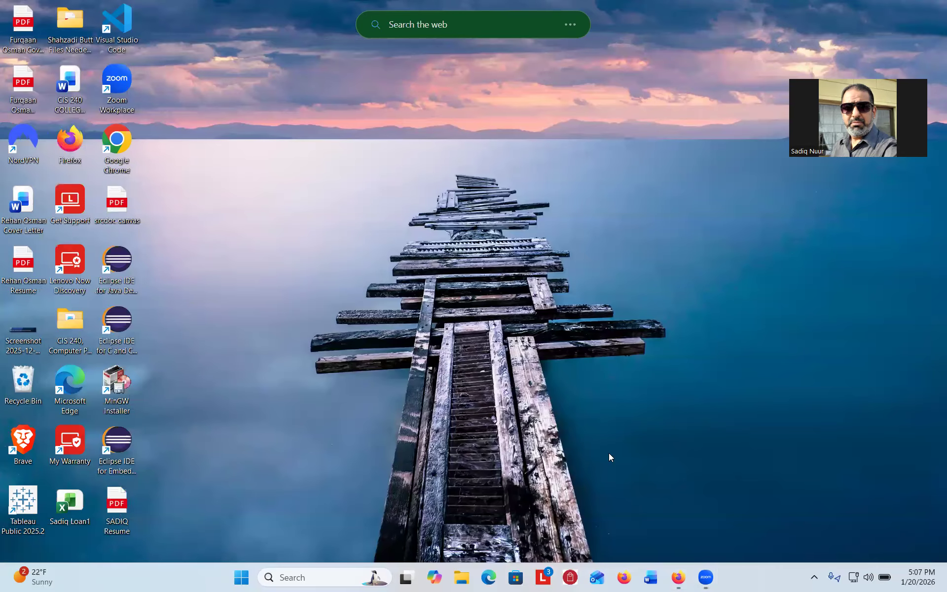
{"action": "left_click", "coordinate": [458, 579]}
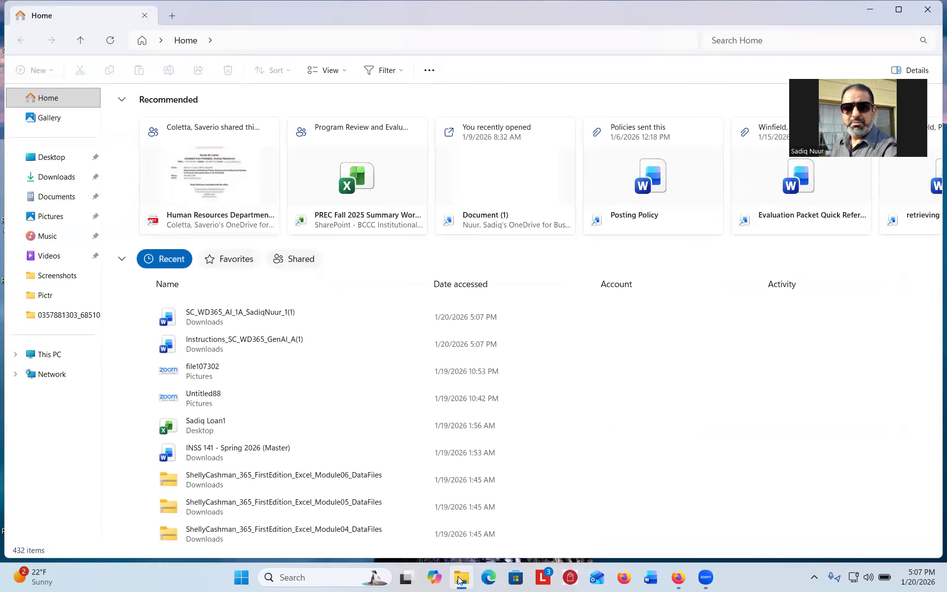
{"action": "left_click", "coordinate": [49, 182]}
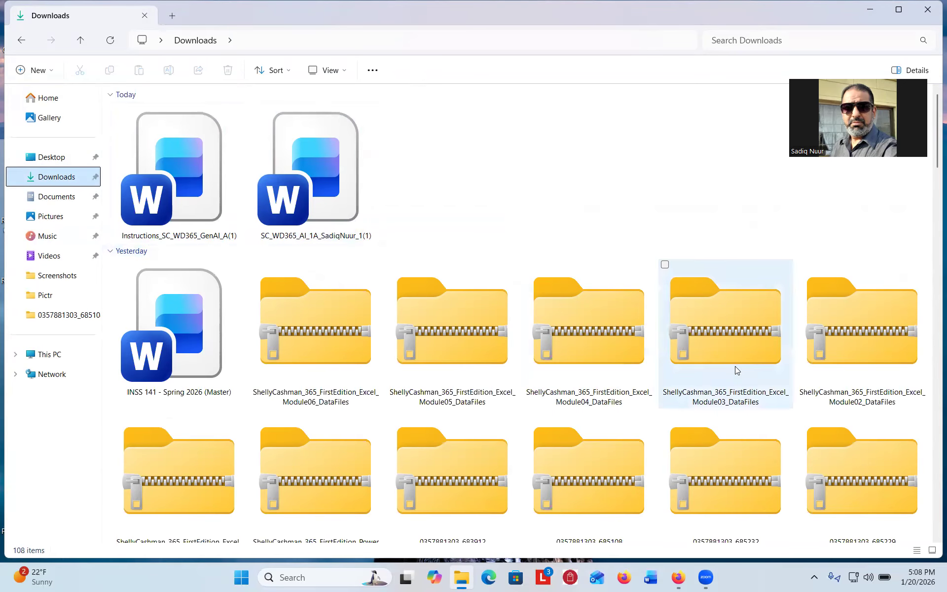
{"action": "left_click_drag", "start_coordinate": [933, 159], "coordinate": [933, 269]}
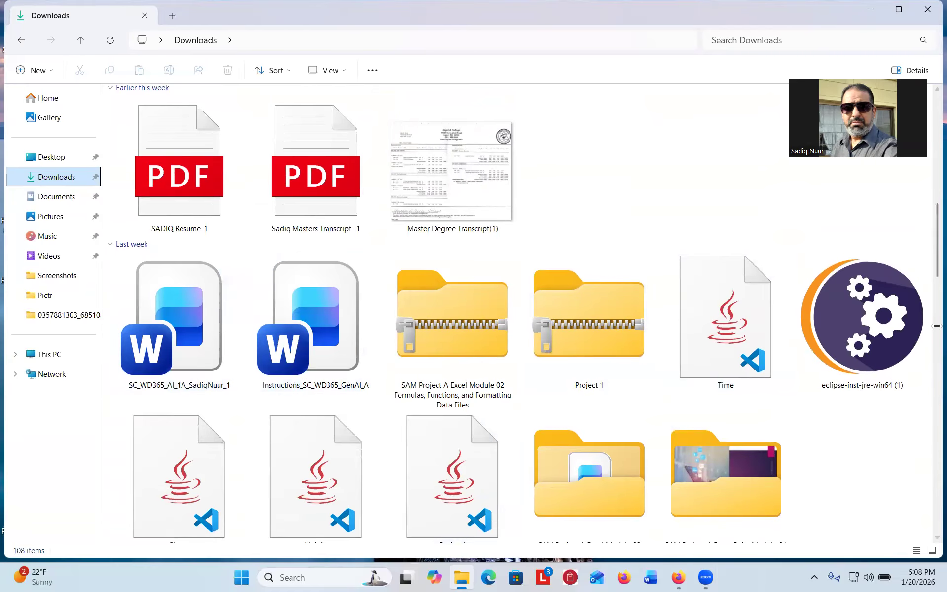
{"action": "left_click_drag", "start_coordinate": [933, 233], "coordinate": [936, 158]}
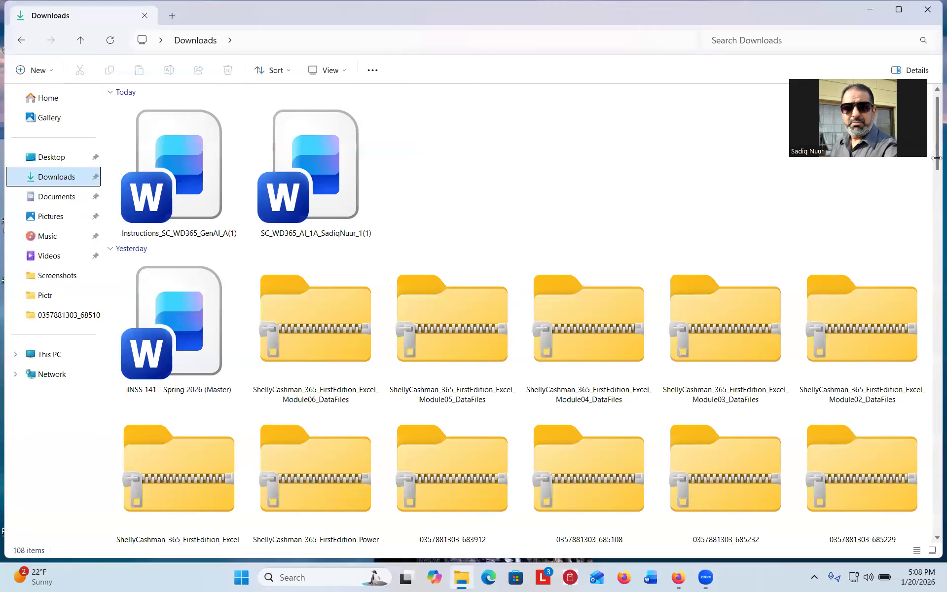
{"action": "left_click_drag", "start_coordinate": [396, 97], "coordinate": [166, 197]}
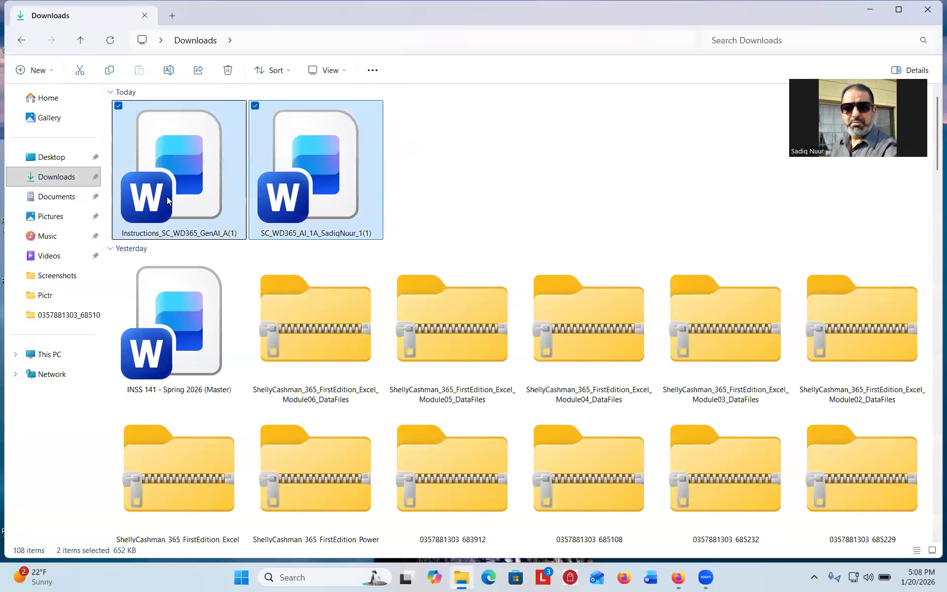
{"action": "left_click", "coordinate": [466, 169]}
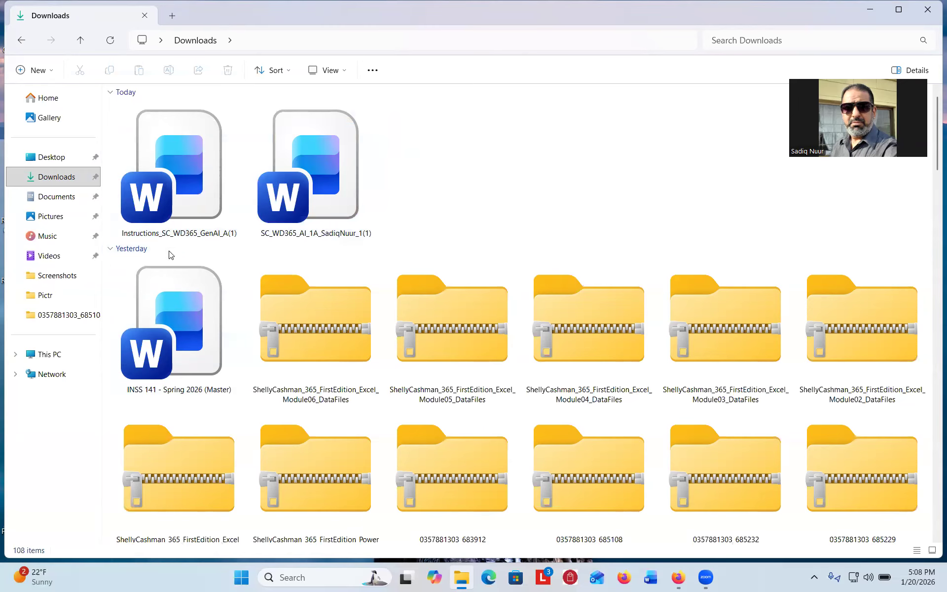
- Open Instructions_SC_WD365_GenAI_A(1) for editing in a maximized window, zoomed to 151%
{"action": "left_click", "coordinate": [176, 162]}
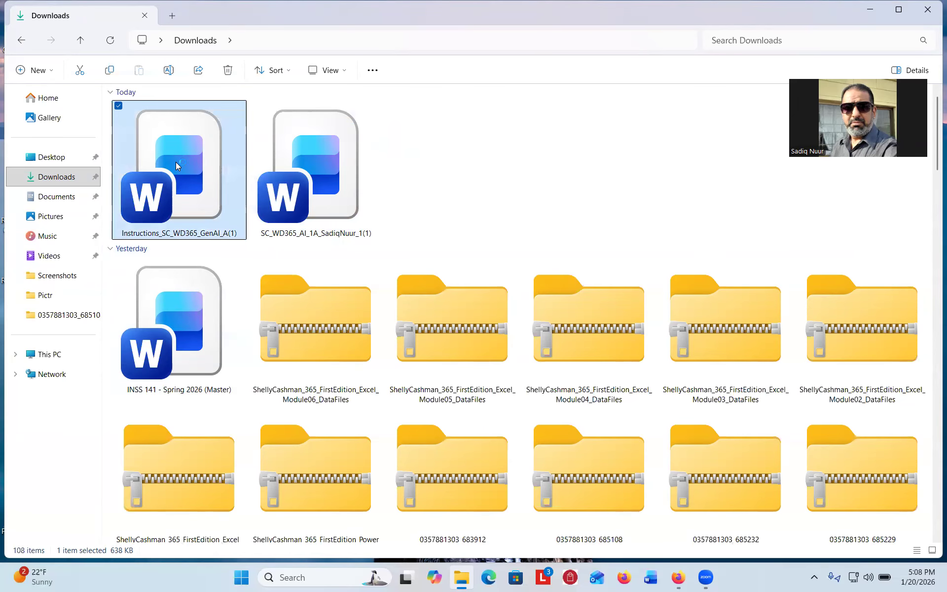
{"action": "double_click", "coordinate": [176, 164]}
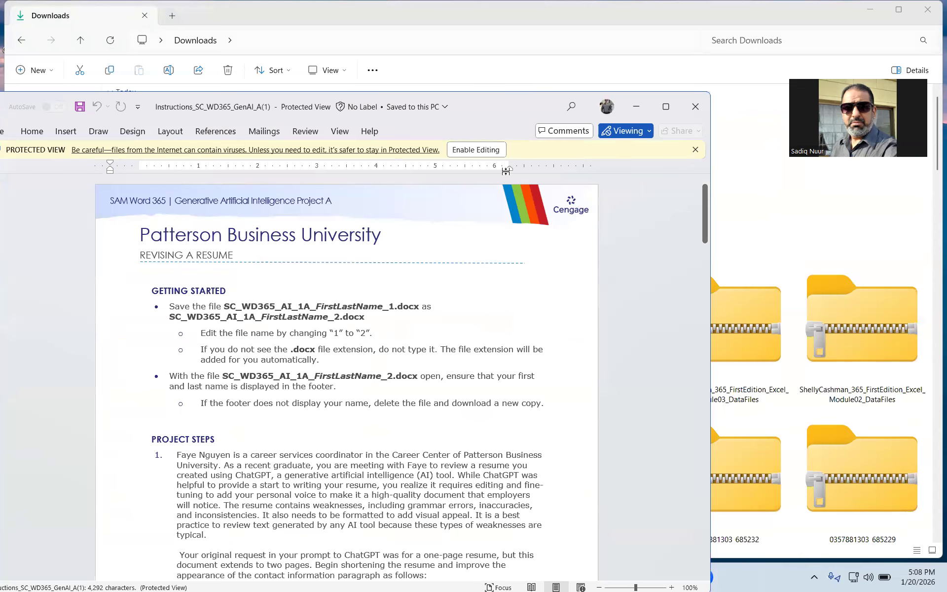
{"action": "left_click", "coordinate": [486, 154]}
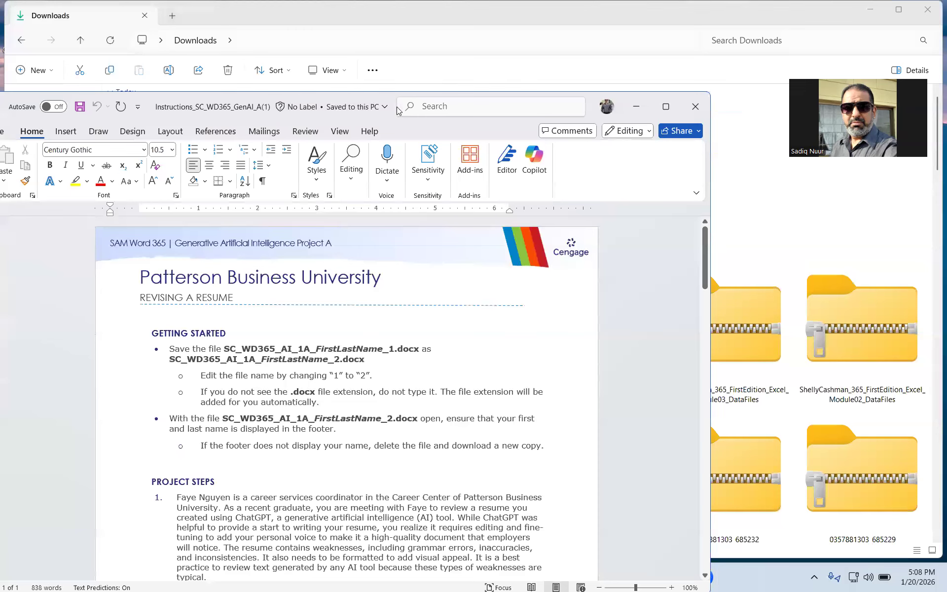
{"action": "left_click", "coordinate": [666, 108]}
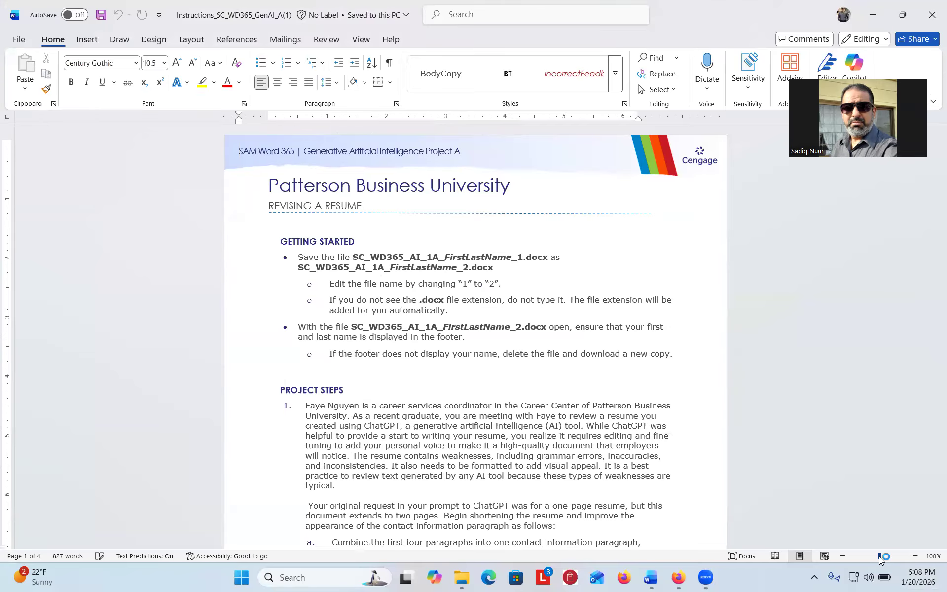
{"action": "left_click_drag", "start_coordinate": [879, 556], "coordinate": [883, 557]}
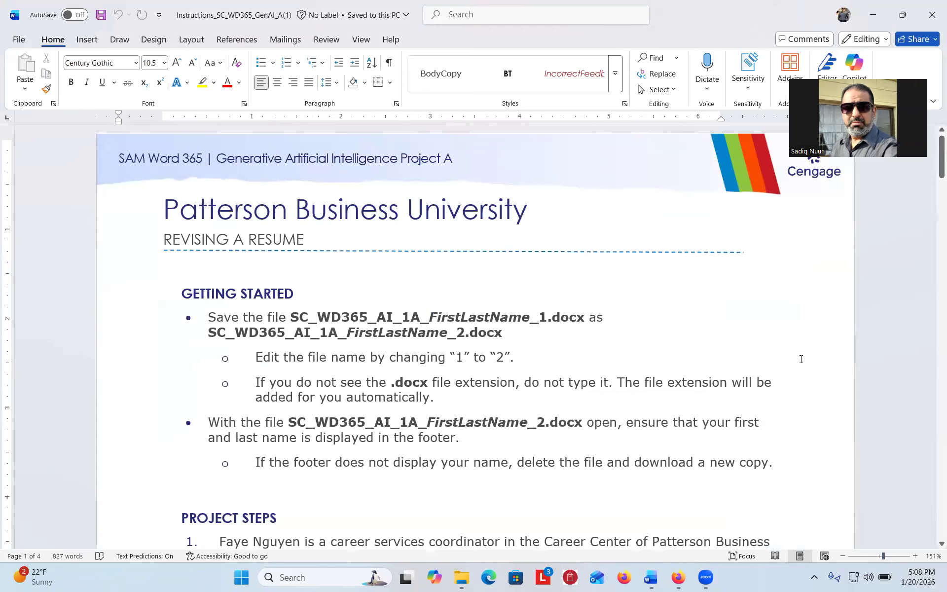
- Open today's downloaded SC_WD365_AI_1A start document for editing, dismiss the missing proofing tools notice permanently, and zoom to 164%
{"action": "left_click", "coordinate": [461, 580]}
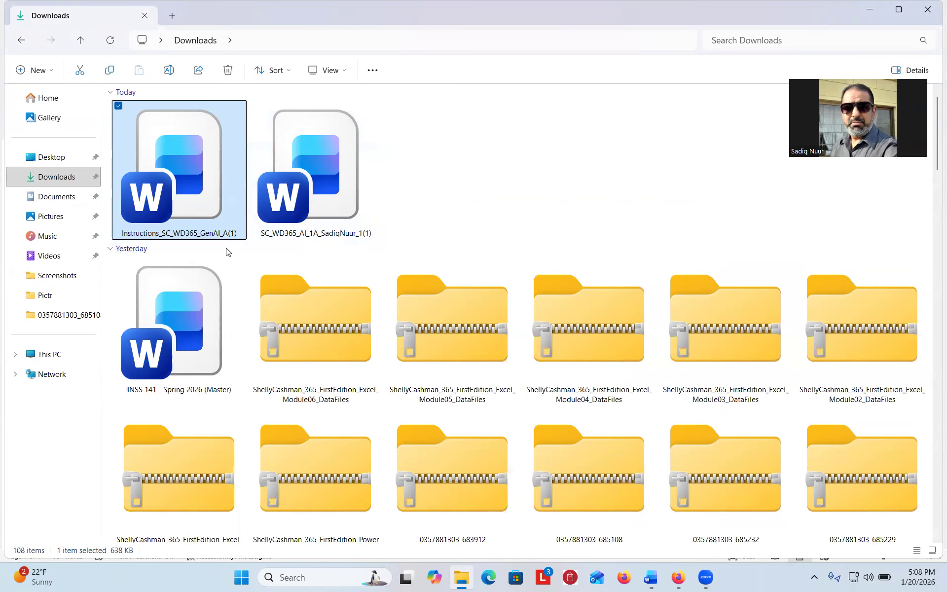
{"action": "double_click", "coordinate": [307, 167]}
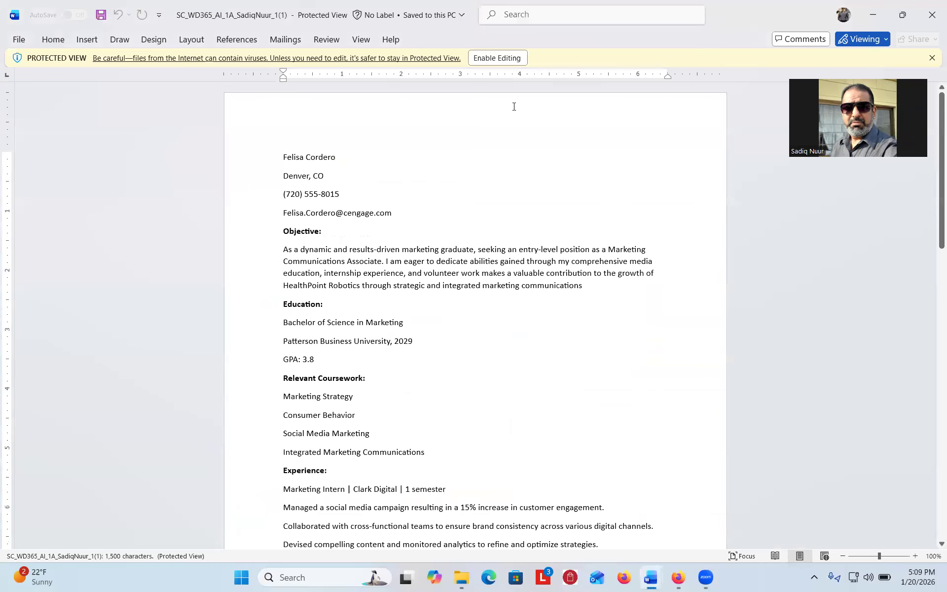
{"action": "left_click", "coordinate": [506, 58]}
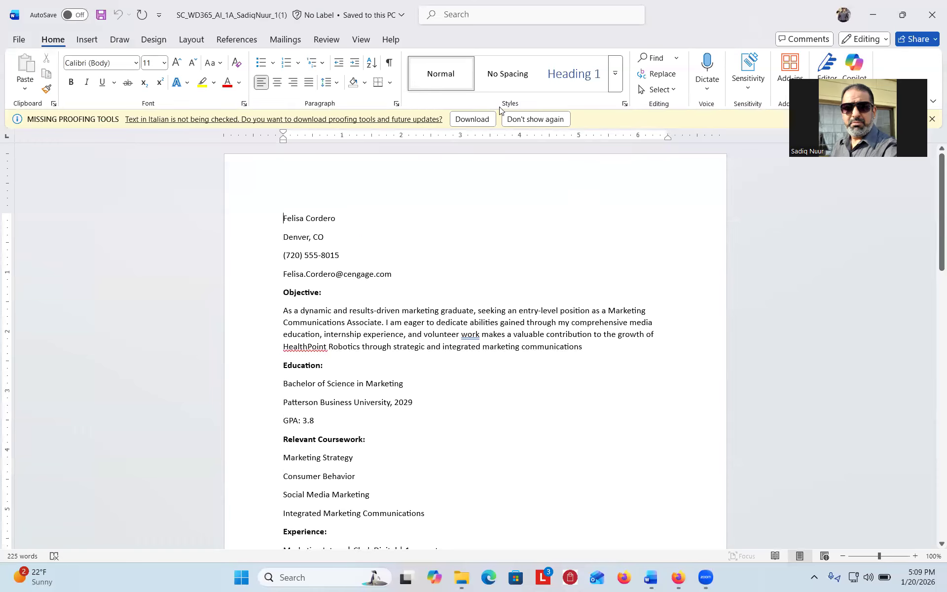
{"action": "left_click", "coordinate": [532, 116]}
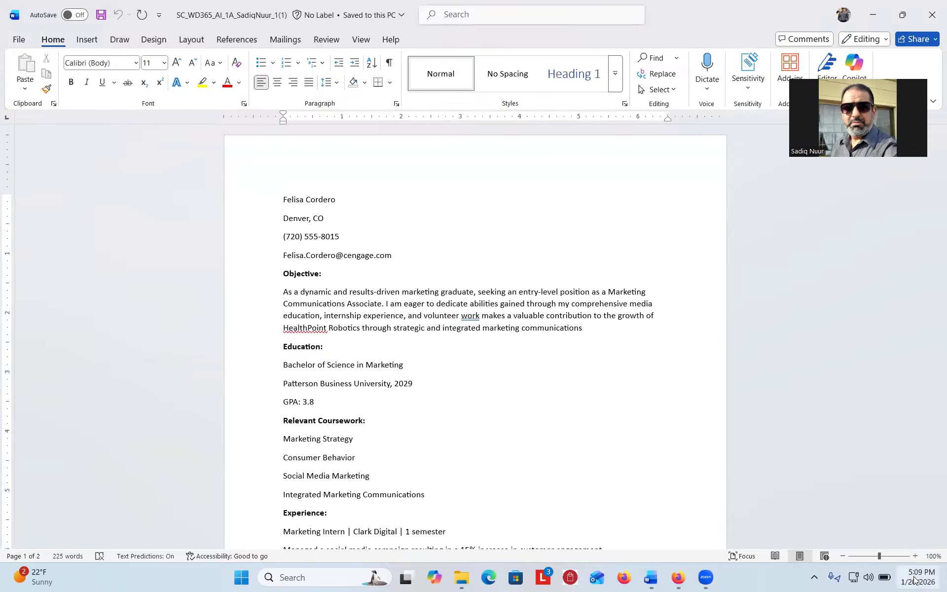
{"action": "left_click_drag", "start_coordinate": [878, 556], "coordinate": [883, 558]}
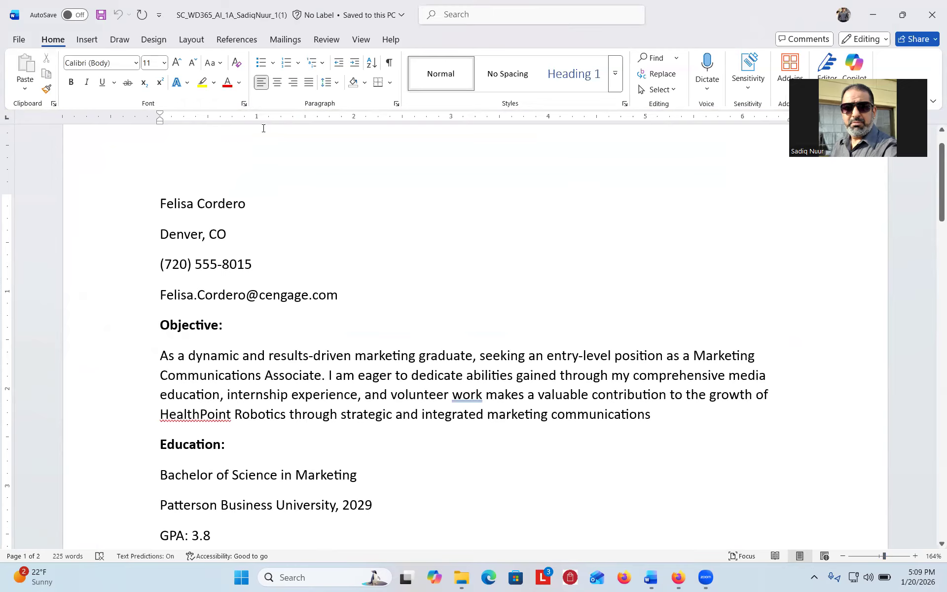
{"action": "left_click", "coordinate": [192, 41]}
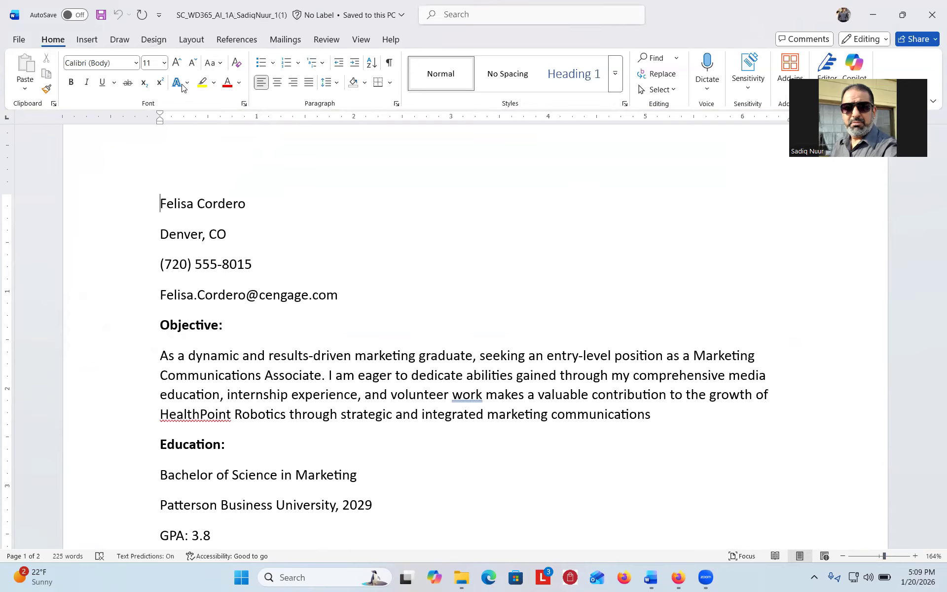
{"action": "key", "text": "ctrl"}
{"action": "key", "text": "ctrl"}
{"action": "key", "text": "ctrl"}
{"action": "key", "text": "ctrl"}
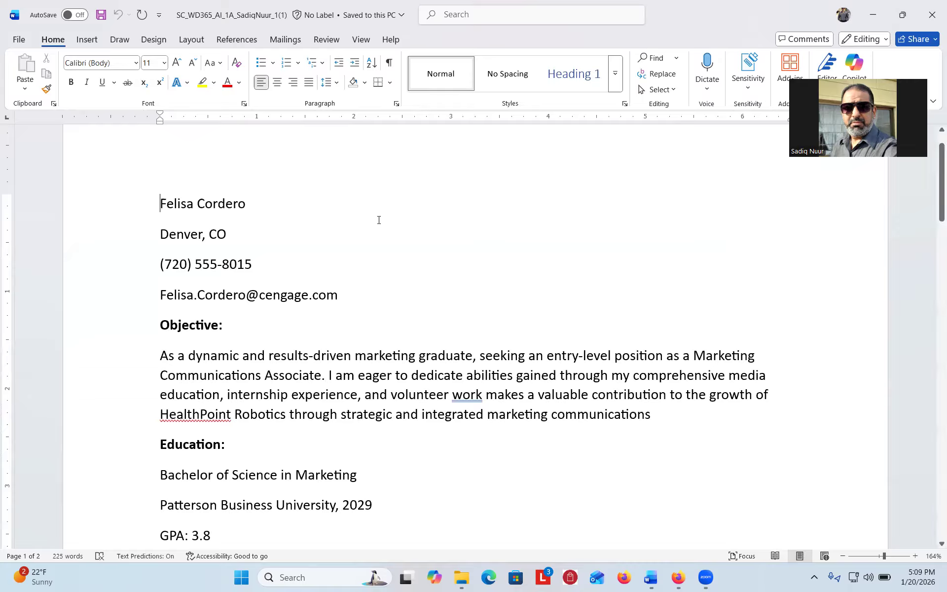
{"action": "key", "text": "ctrl"}
{"action": "key", "text": "ctrl"}
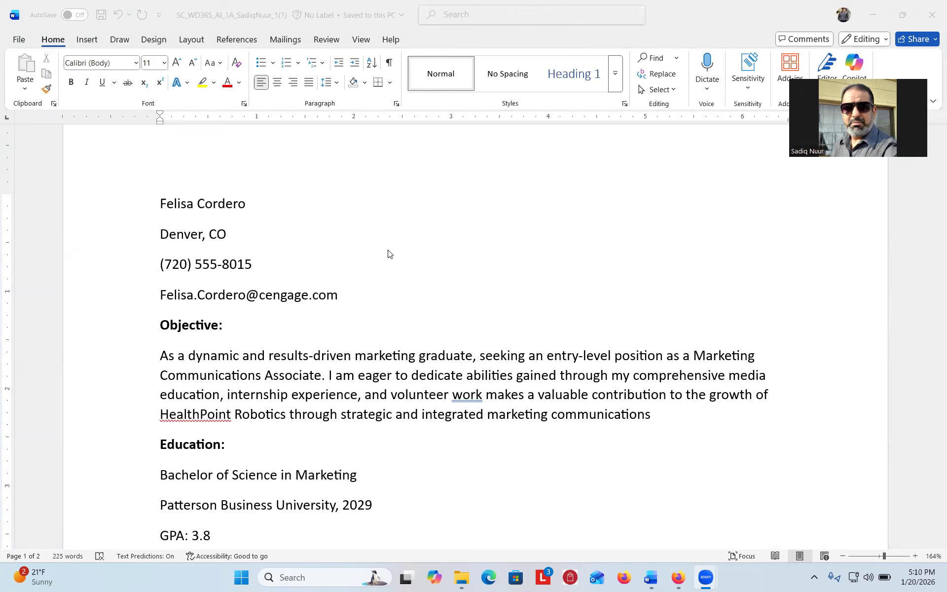
{"action": "key", "text": "ctrl"}
{"action": "key", "text": "ctrl"}
{"action": "left_click", "coordinate": [933, 258]}
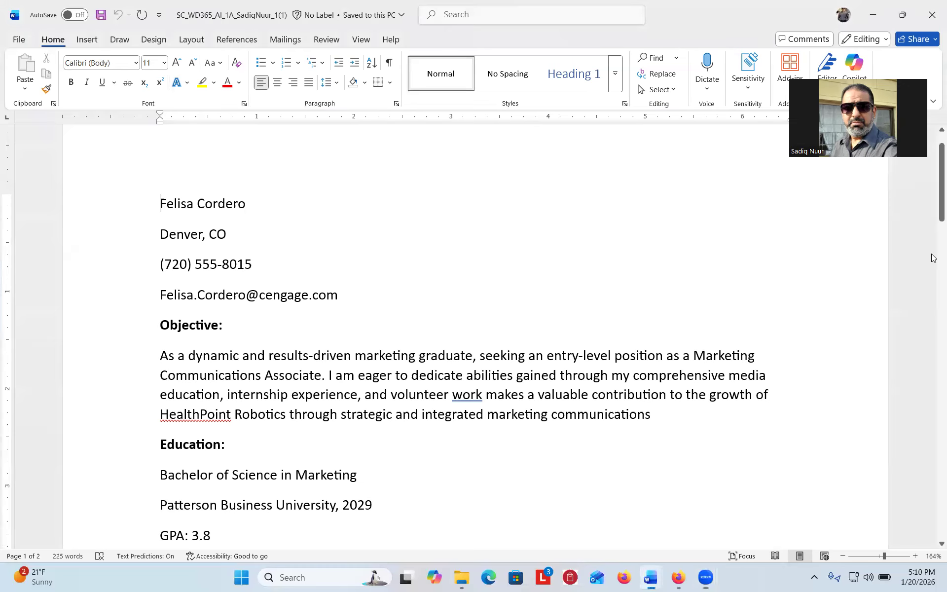
{"action": "left_click_drag", "start_coordinate": [934, 208], "coordinate": [934, 176]}
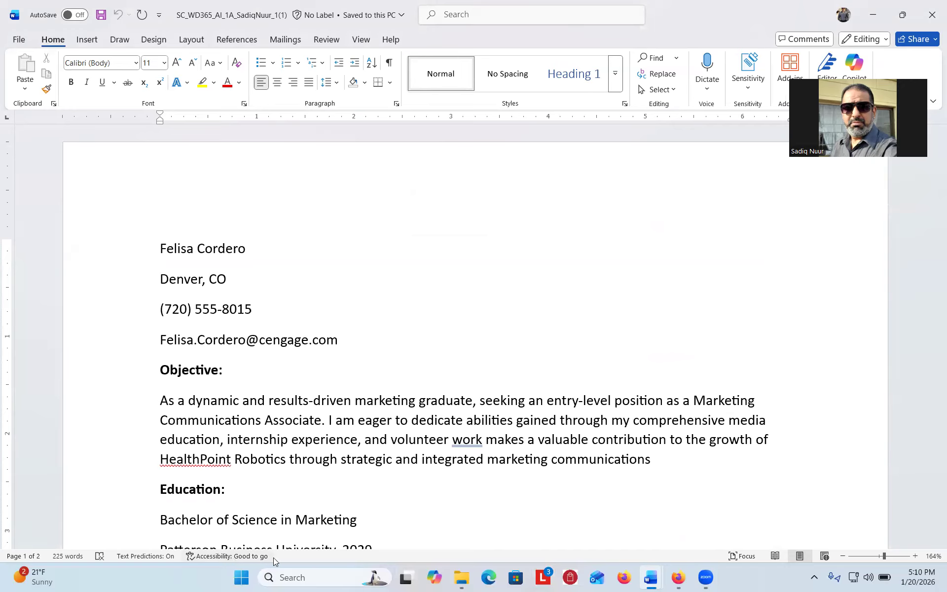
{"action": "left_click", "coordinate": [300, 553]}
{"action": "left_click", "coordinate": [300, 555]}
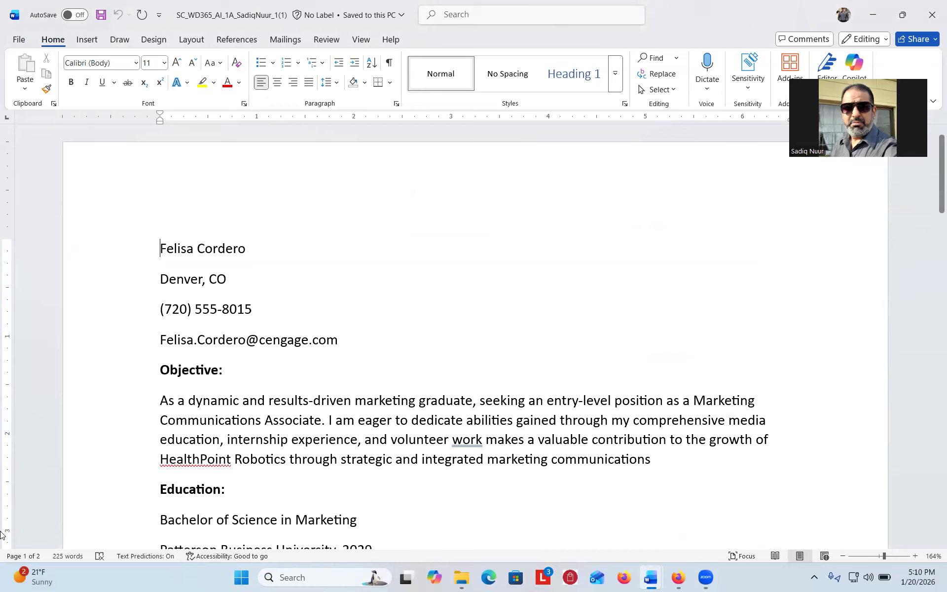
{"action": "key", "text": "ctrl"}
{"action": "key", "text": "ctrl"}
{"action": "key", "text": "ctrl"}
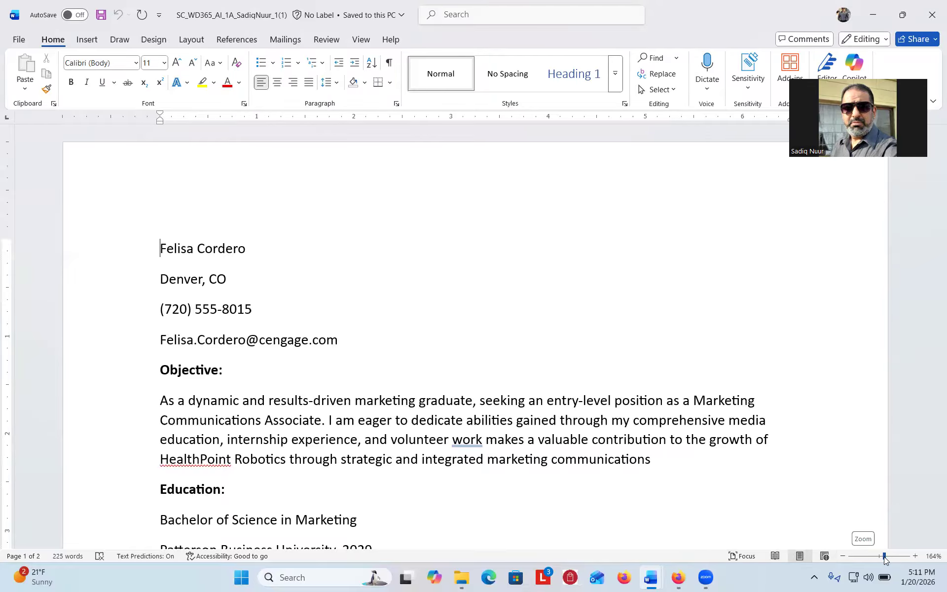
{"action": "mouse_move", "coordinate": [882, 555]}
{"action": "left_mouse_down"}
{"action": "mouse_move", "coordinate": [870, 557]}
{"action": "mouse_move", "coordinate": [886, 558]}
{"action": "left_mouse_up"}
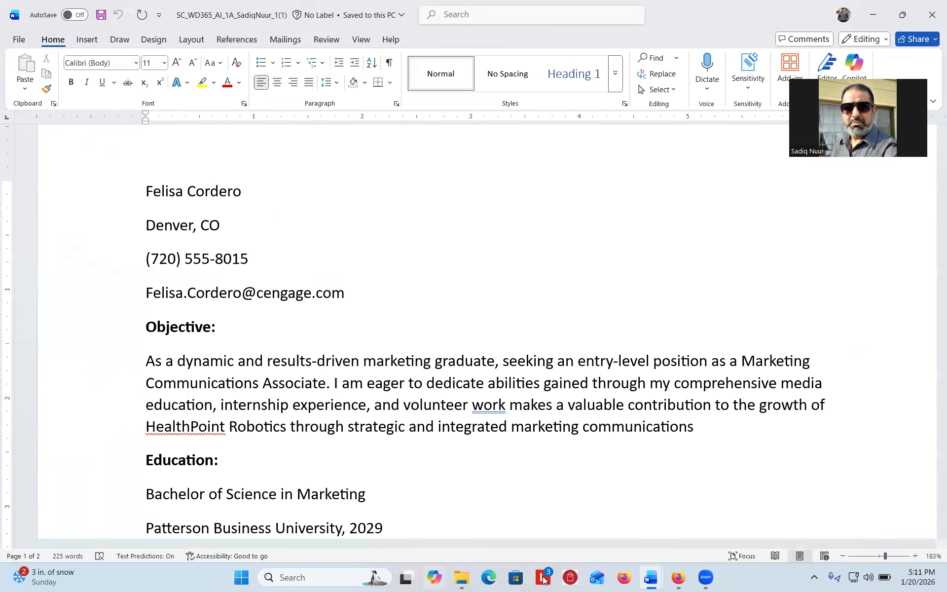
- Switch back to the instructions document and examine the Getting Started rule for changing "1" to "2" in the file name
{"action": "mouse_move", "coordinate": [650, 580]}
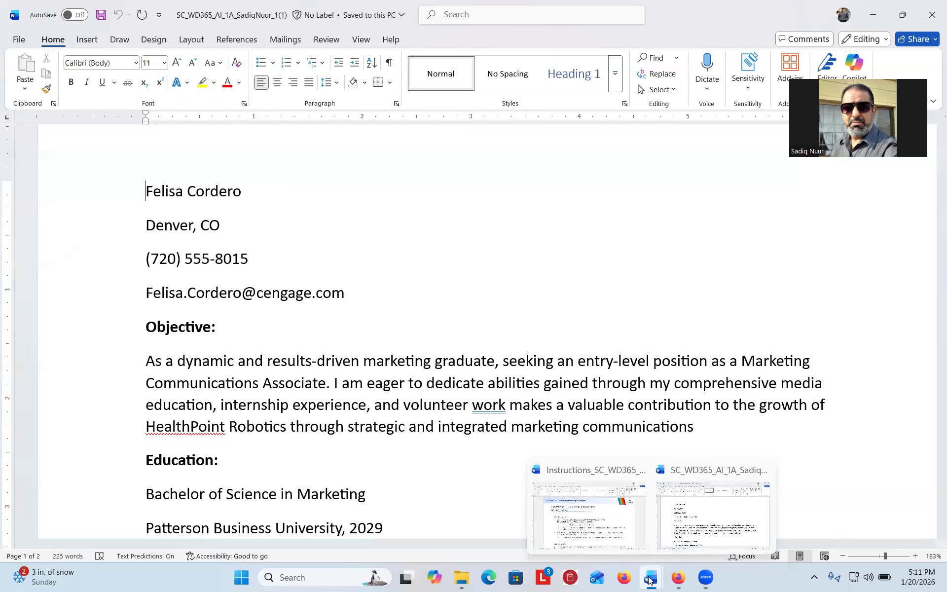
{"action": "right_click", "coordinate": [614, 531]}
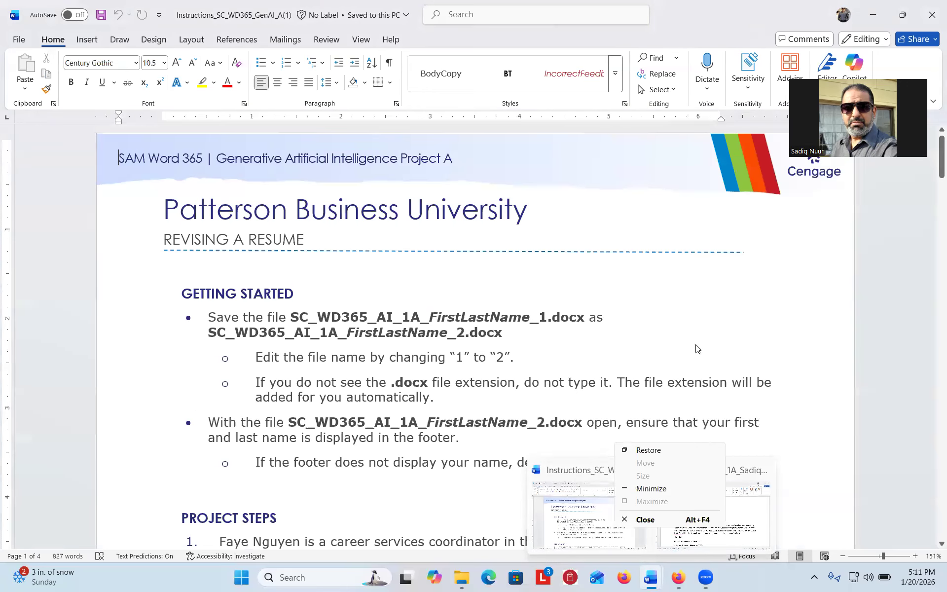
{"action": "left_click", "coordinate": [737, 322]}
{"action": "left_click", "coordinate": [735, 319]}
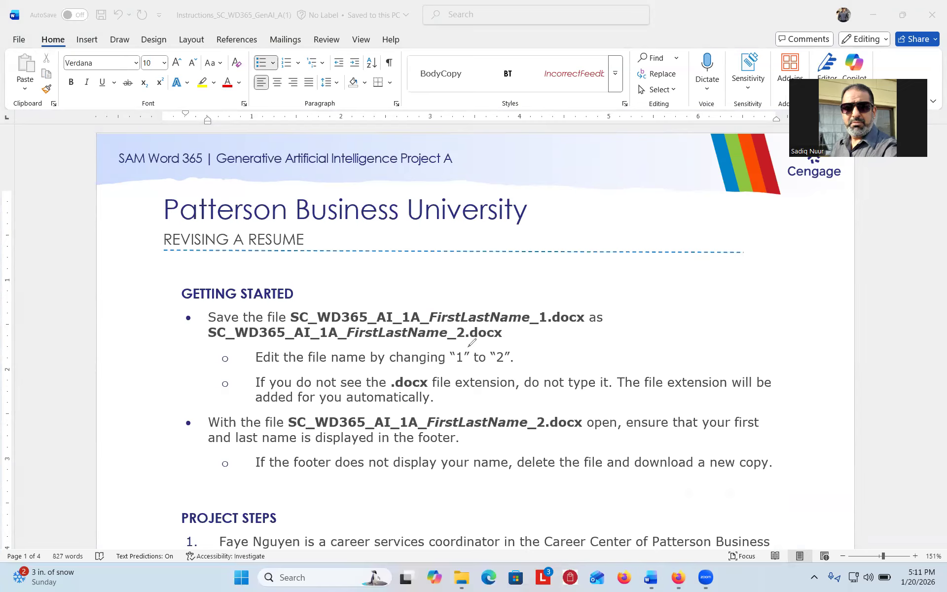
{"action": "mouse_move", "coordinate": [469, 348]}
{"action": "left_mouse_down"}
{"action": "mouse_move", "coordinate": [460, 339]}
{"action": "mouse_move", "coordinate": [450, 352]}
{"action": "mouse_move", "coordinate": [466, 367]}
{"action": "mouse_move", "coordinate": [466, 347]}
{"action": "left_mouse_up"}
{"action": "mouse_move", "coordinate": [513, 347]}
{"action": "left_mouse_down"}
{"action": "mouse_move", "coordinate": [503, 340]}
{"action": "mouse_move", "coordinate": [494, 357]}
{"action": "mouse_move", "coordinate": [504, 368]}
{"action": "mouse_move", "coordinate": [516, 345]}
{"action": "left_mouse_up"}
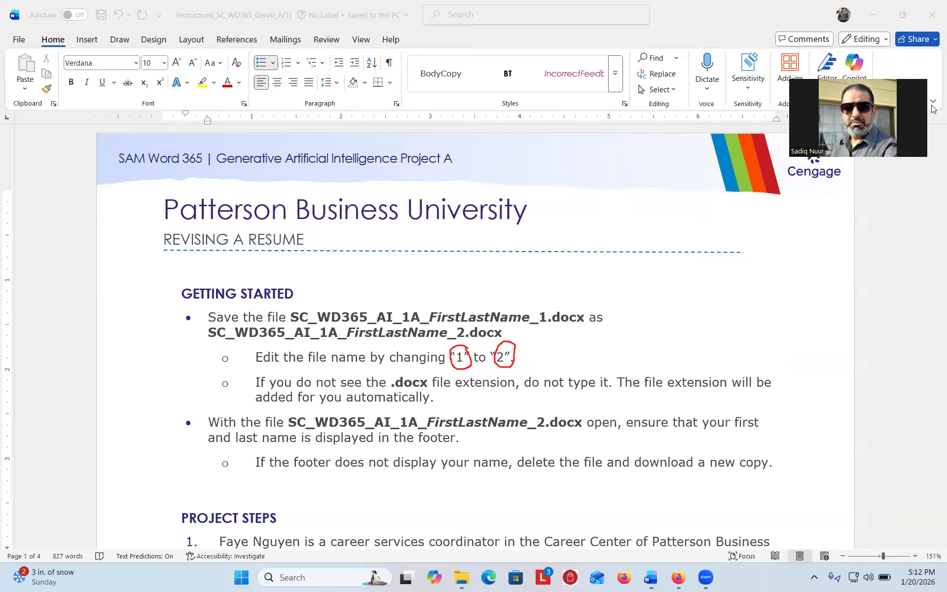
{"action": "left_click", "coordinate": [932, 226]}
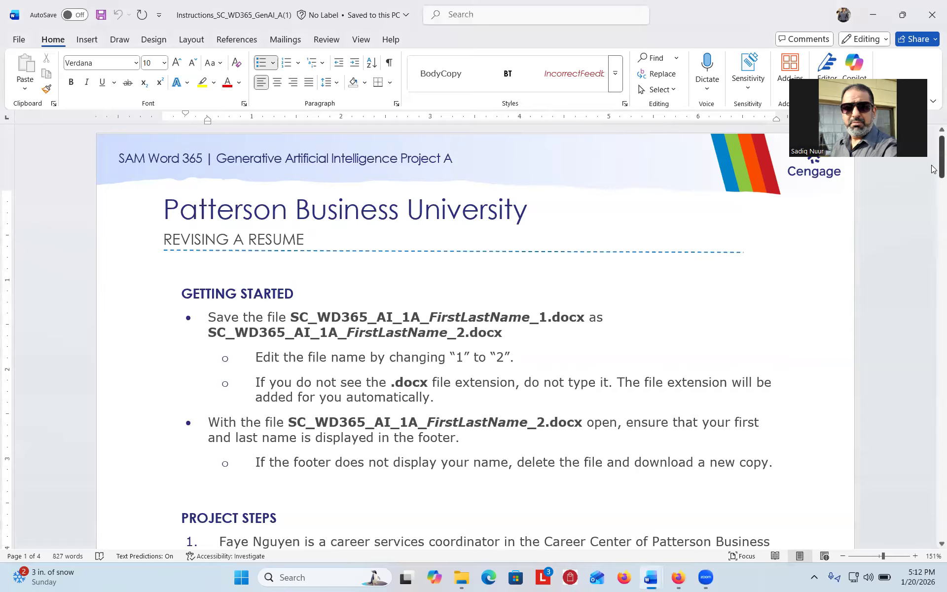
- Examine project step 1 and Figure 1 in the instructions for combining and formatting the contact information paragraph
{"action": "left_click_drag", "start_coordinate": [931, 177], "coordinate": [932, 206]}
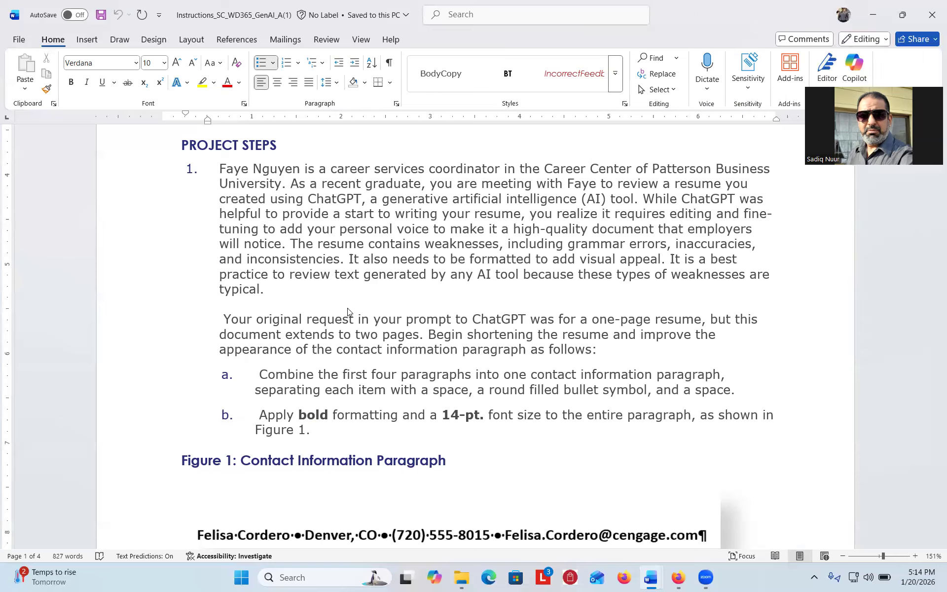
{"action": "mouse_move", "coordinate": [100, 427]}
{"action": "left_mouse_down"}
{"action": "mouse_move", "coordinate": [39, 548]}
{"action": "mouse_move", "coordinate": [47, 548]}
{"action": "left_mouse_up"}
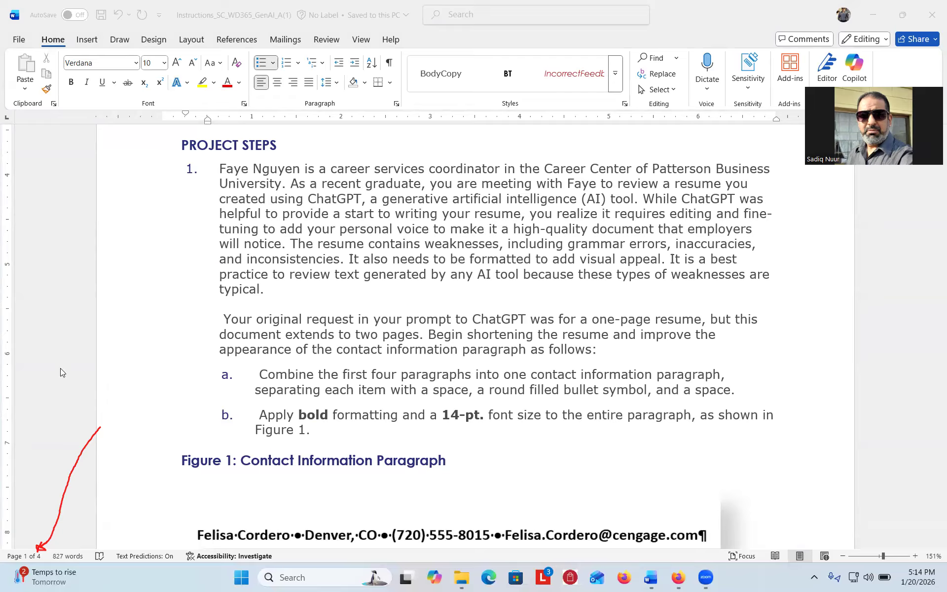
{"action": "left_click", "coordinate": [611, 452]}
{"action": "left_click", "coordinate": [895, 317]}
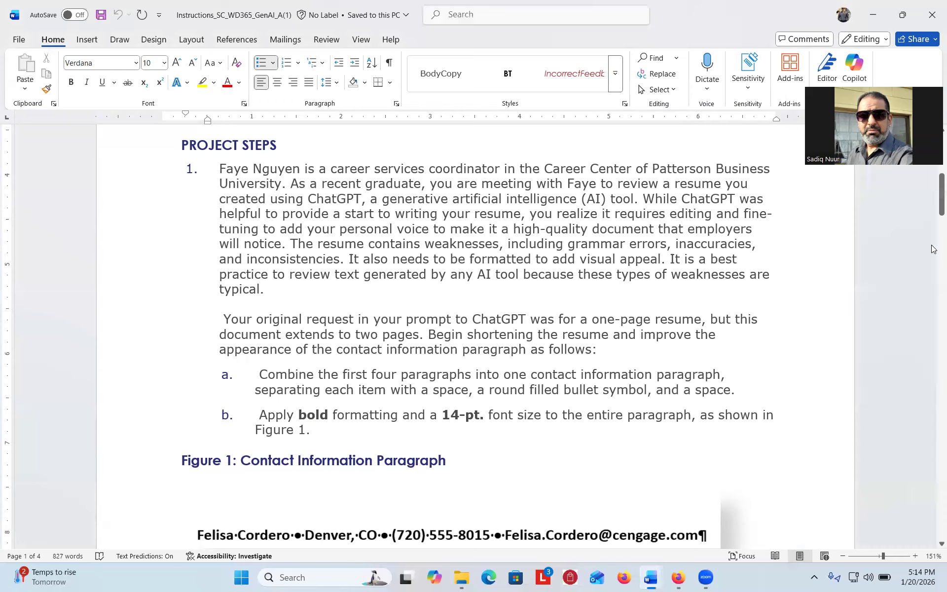
{"action": "left_click_drag", "start_coordinate": [931, 199], "coordinate": [931, 226]}
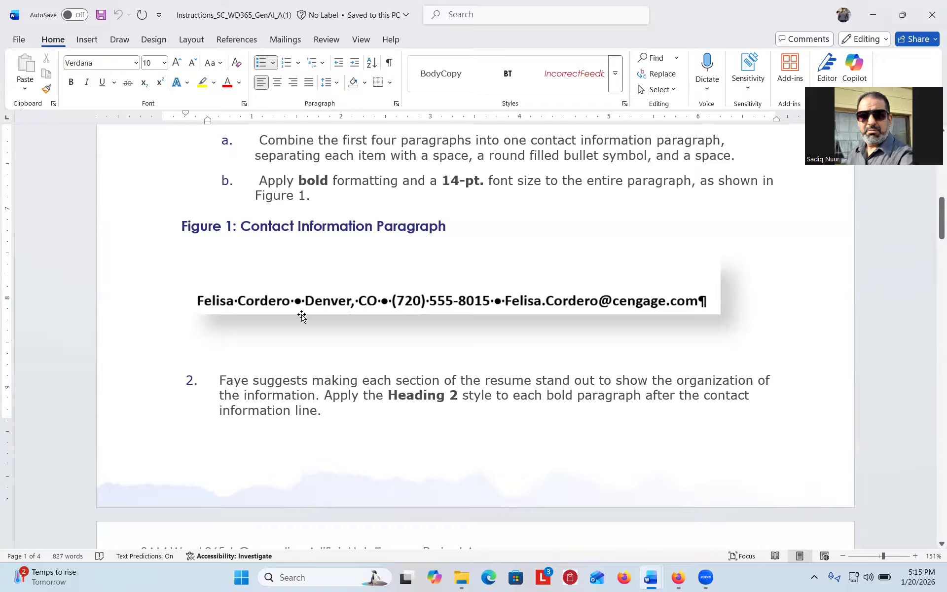
{"action": "key", "text": "ctrl"}
{"action": "key", "text": "ctrl"}
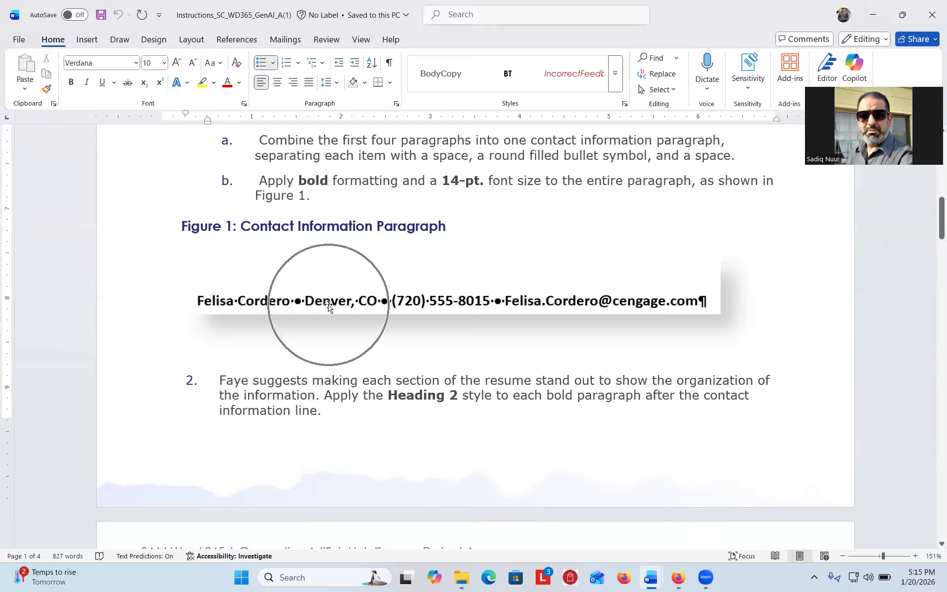
{"action": "key", "text": "ctrl"}
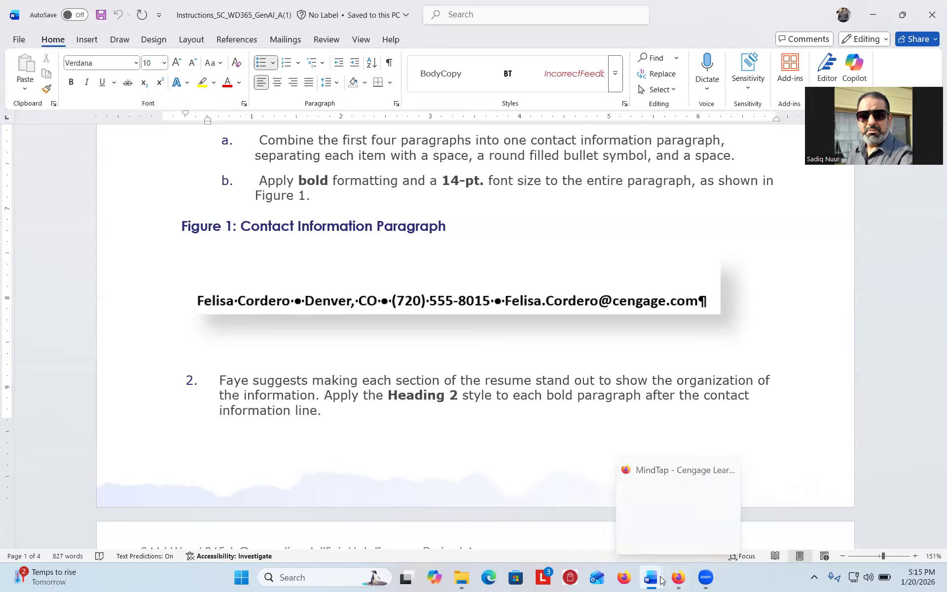
- Switch to the SC_WD365_AI_1A resume document and show formatting marks, with the cursor at the end of the name line
{"action": "mouse_move", "coordinate": [661, 578]}
{"action": "left_click", "coordinate": [695, 532]}
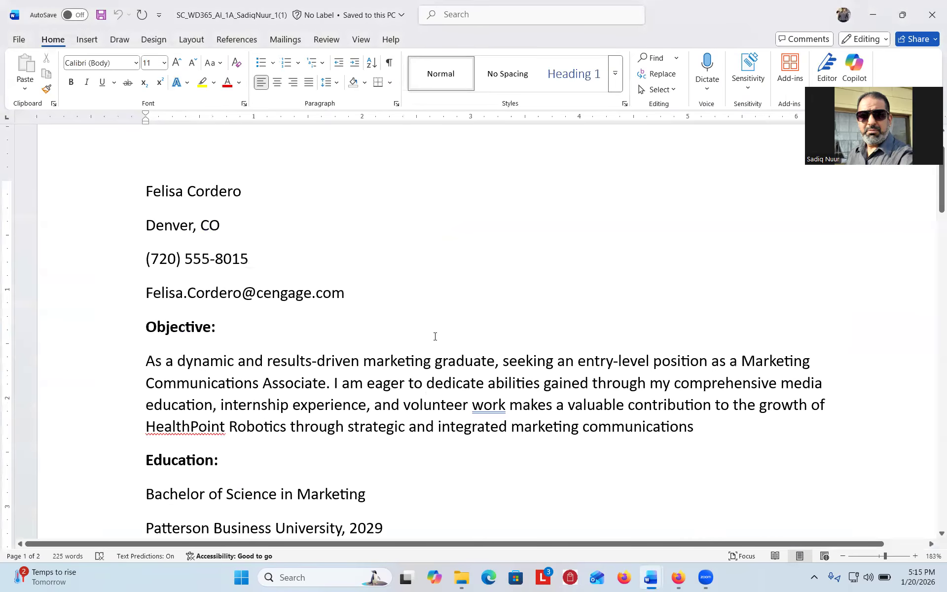
{"action": "left_click_drag", "start_coordinate": [147, 191], "coordinate": [343, 287]}
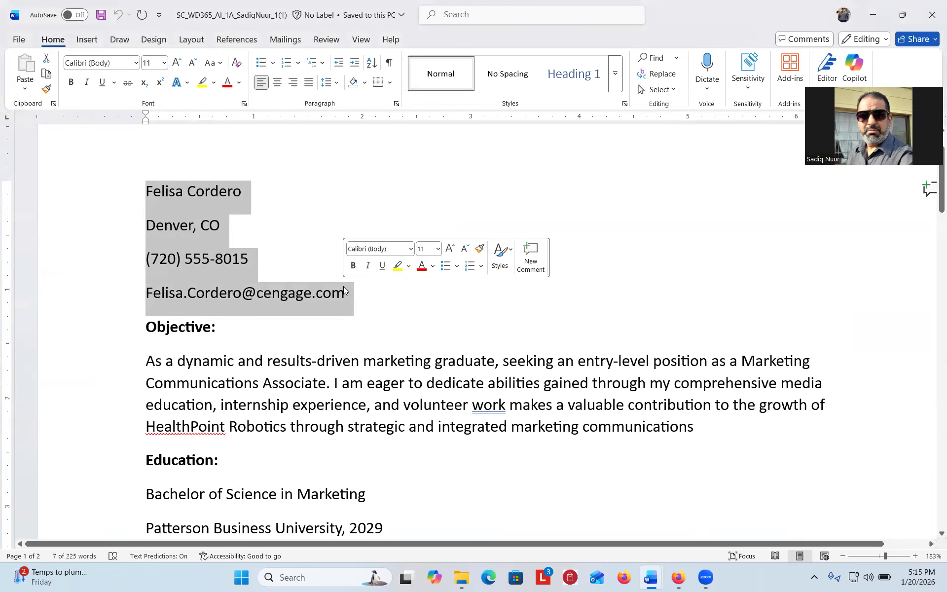
{"action": "left_click", "coordinate": [296, 203]}
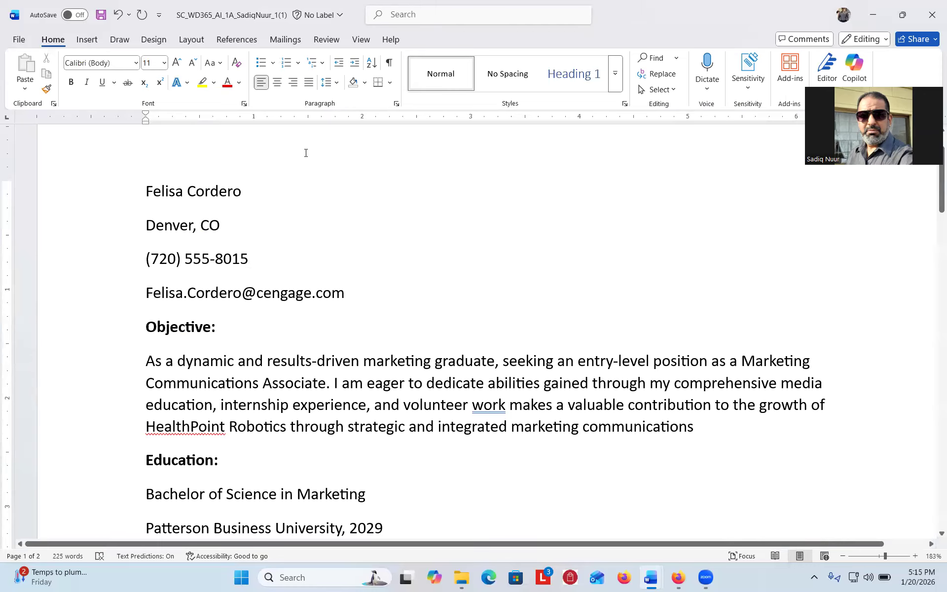
{"action": "left_click", "coordinate": [389, 64]}
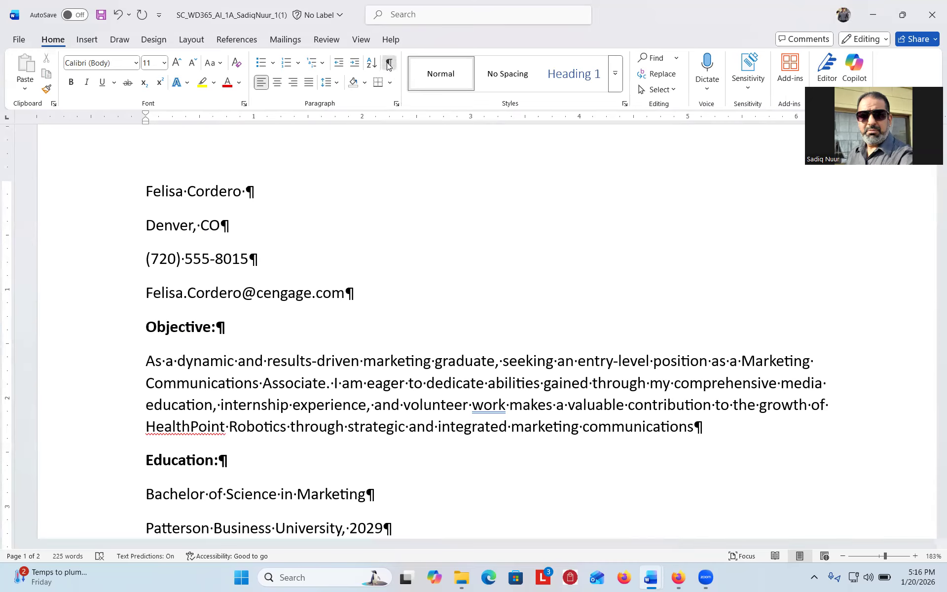
{"action": "left_click", "coordinate": [388, 64]}
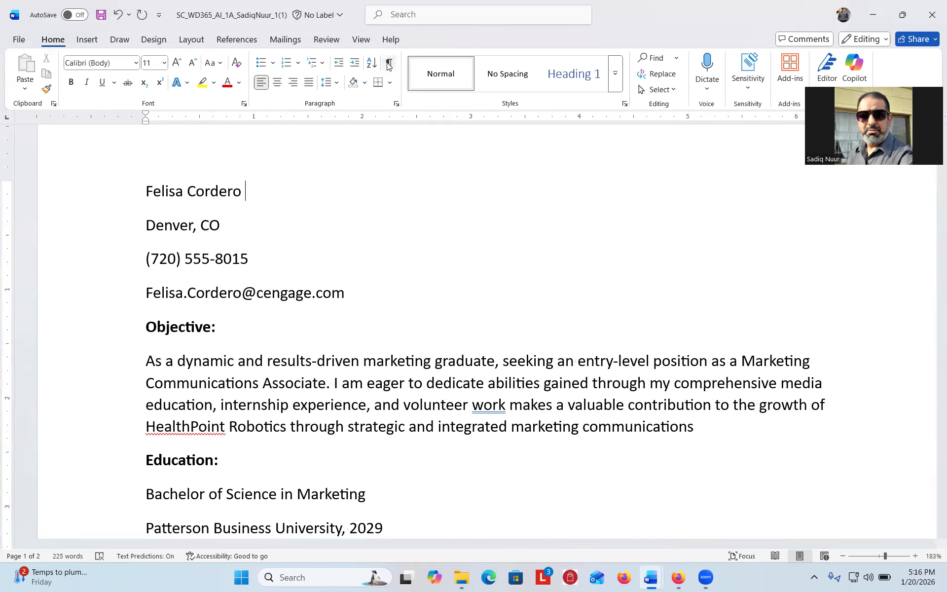
{"action": "left_click", "coordinate": [389, 65]}
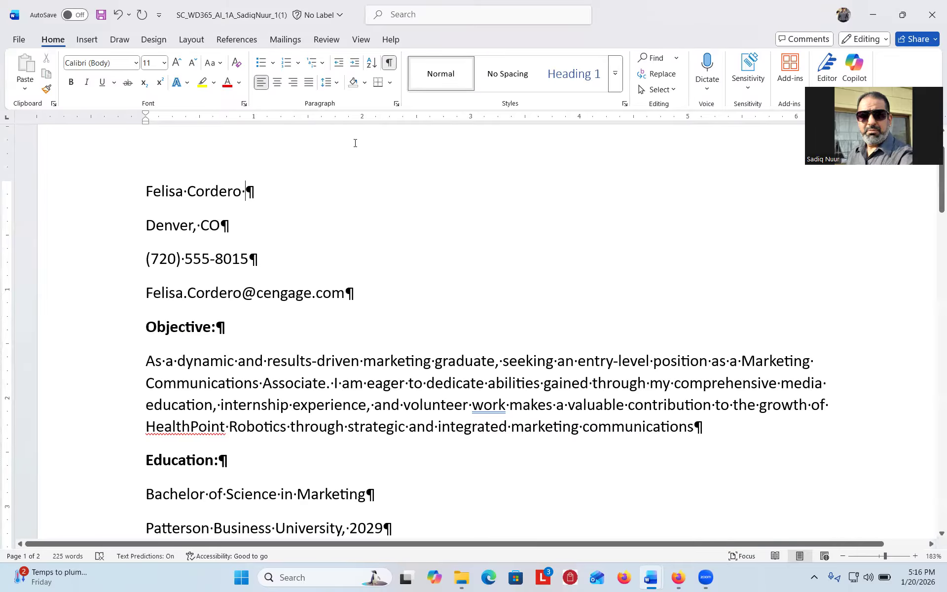
- Open the full Symbol dialog to insert a symbol after the name and move it clear of the contact lines
{"action": "left_click", "coordinate": [84, 40]}
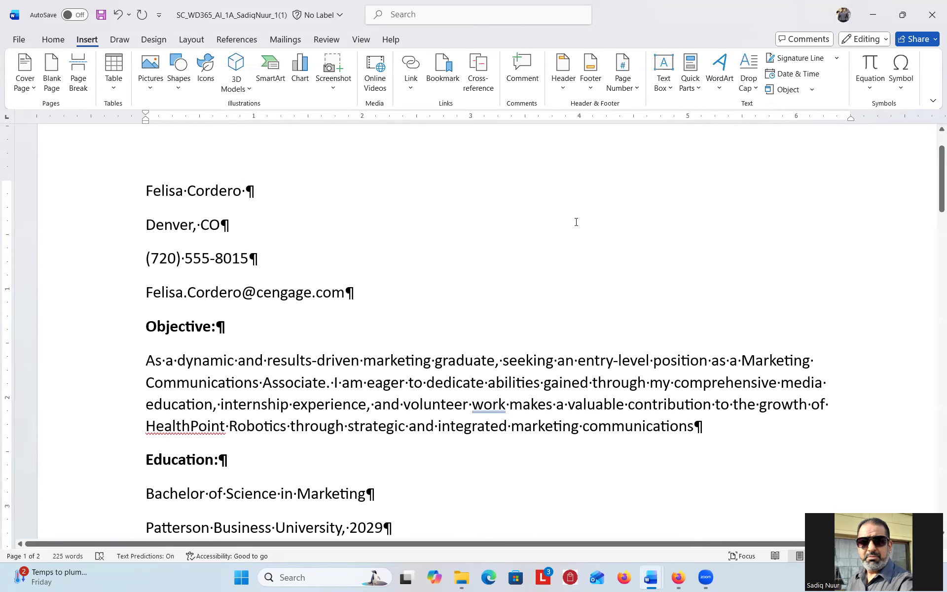
{"action": "left_click", "coordinate": [901, 94]}
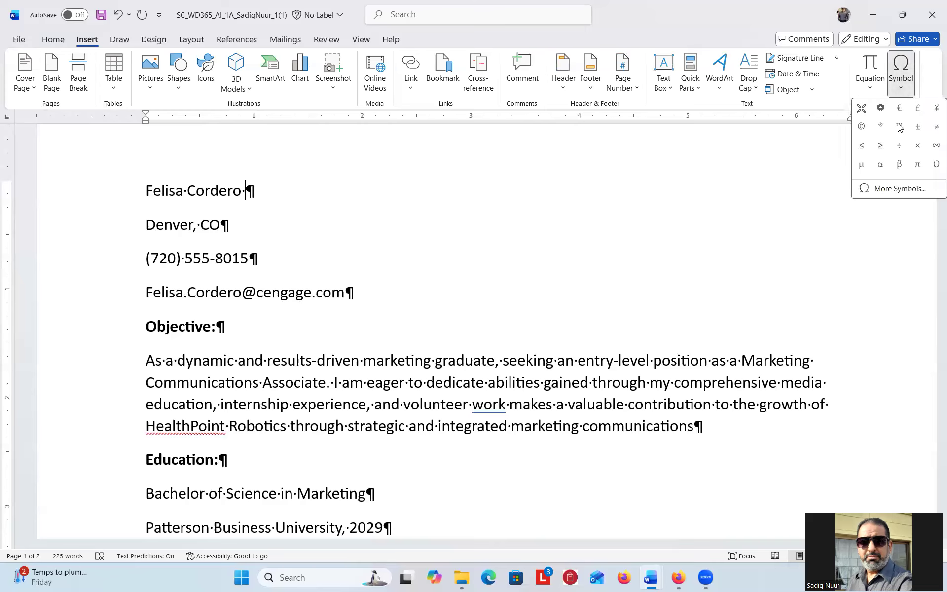
{"action": "left_click", "coordinate": [896, 190]}
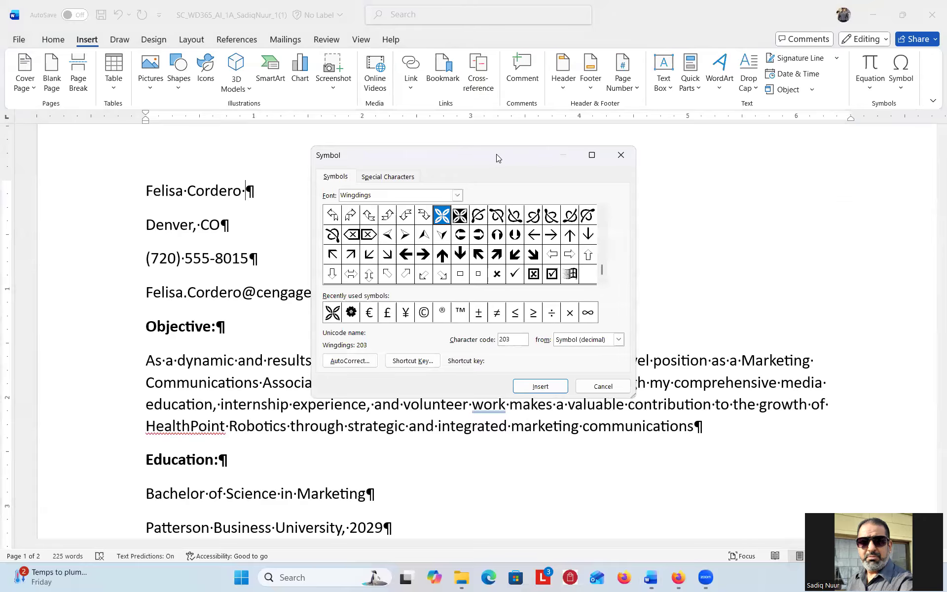
{"action": "left_click_drag", "start_coordinate": [496, 154], "coordinate": [563, 145]}
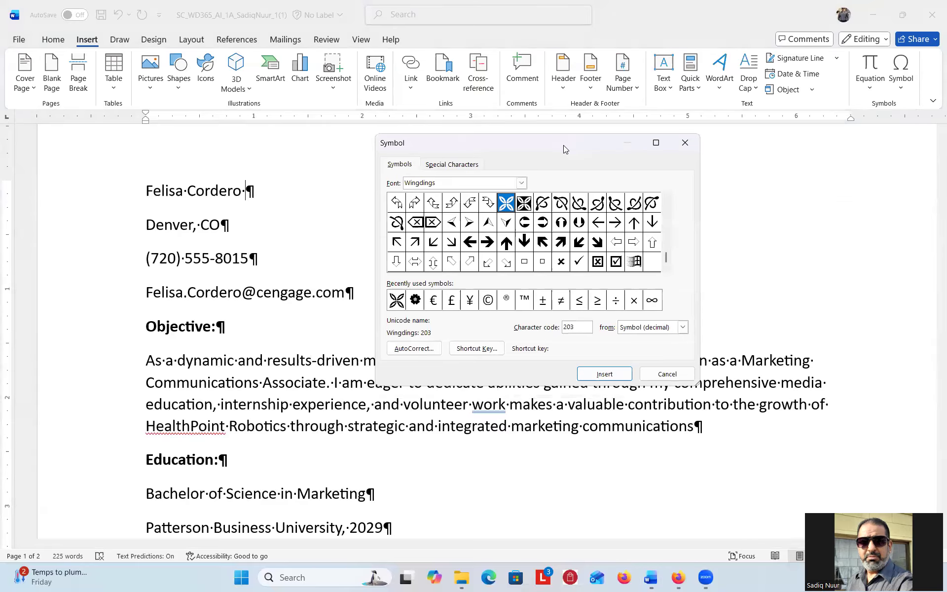
- Look through the fonts and special characters in the Symbol dialog for a source of the round filled bullet
{"action": "left_click", "coordinate": [522, 183]}
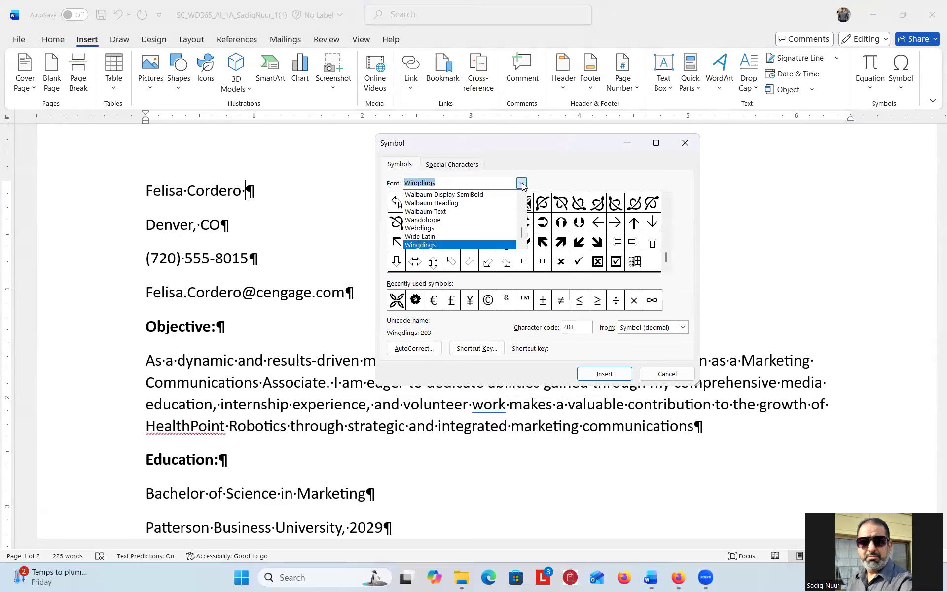
{"action": "left_click_drag", "start_coordinate": [521, 232], "coordinate": [525, 203]}
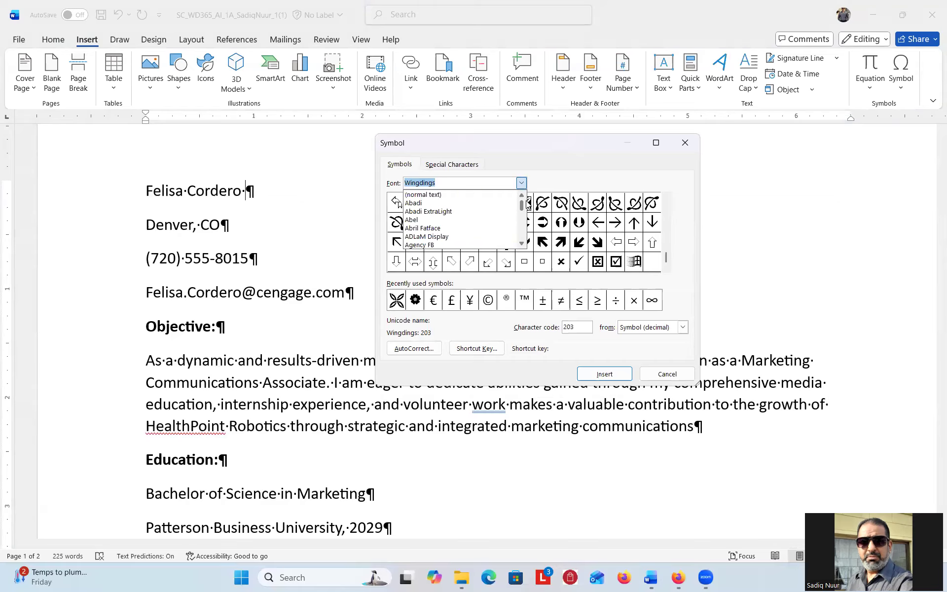
{"action": "left_click", "coordinate": [521, 244]}
{"action": "left_click", "coordinate": [521, 243]}
{"action": "left_click", "coordinate": [521, 243]}
{"action": "left_click", "coordinate": [521, 244]}
{"action": "left_click", "coordinate": [521, 244]}
{"action": "left_click", "coordinate": [521, 243]}
{"action": "left_click", "coordinate": [521, 243]}
{"action": "left_click", "coordinate": [521, 243]}
{"action": "left_click", "coordinate": [521, 244]}
{"action": "left_click", "coordinate": [521, 244]}
{"action": "left_click", "coordinate": [521, 243]}
{"action": "left_click", "coordinate": [521, 243]}
{"action": "left_click", "coordinate": [521, 244]}
{"action": "left_click", "coordinate": [521, 244]}
{"action": "left_click", "coordinate": [521, 244]}
{"action": "left_click", "coordinate": [521, 243]}
{"action": "left_click", "coordinate": [522, 243]}
{"action": "left_click", "coordinate": [521, 244]}
{"action": "left_click", "coordinate": [521, 244]}
{"action": "left_click", "coordinate": [522, 244]}
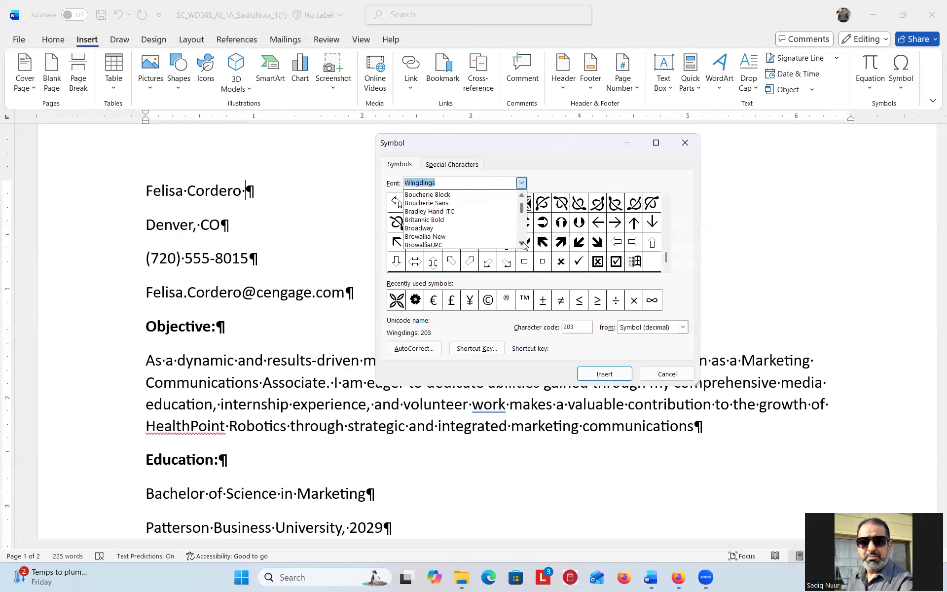
{"action": "left_click", "coordinate": [521, 243]}
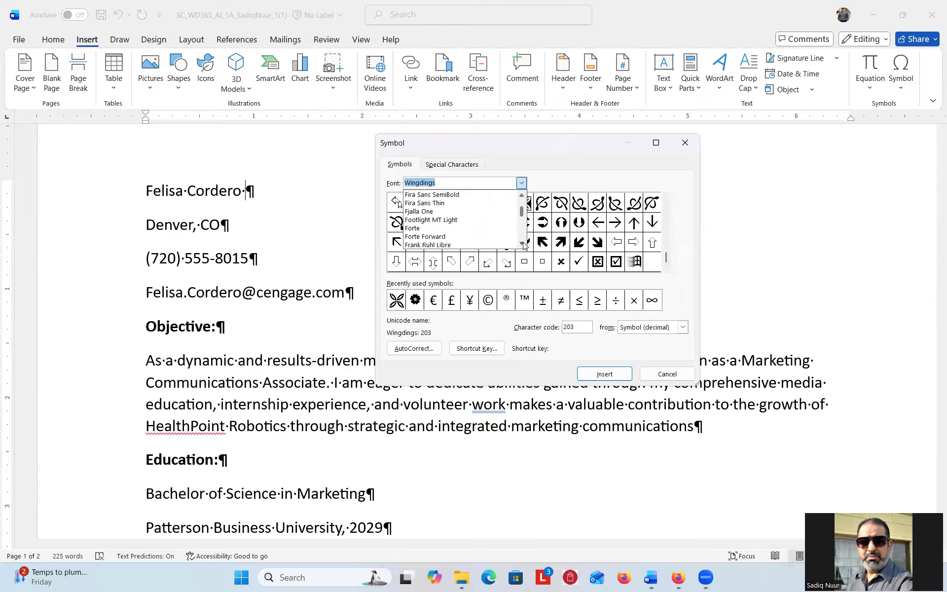
{"action": "left_click", "coordinate": [523, 244]}
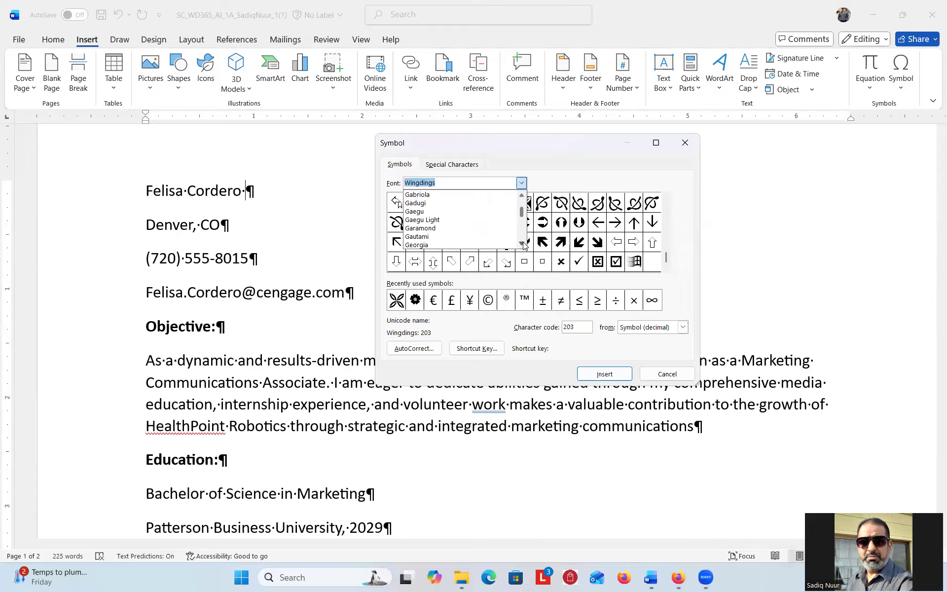
{"action": "left_click", "coordinate": [523, 244]}
{"action": "left_click", "coordinate": [521, 244]}
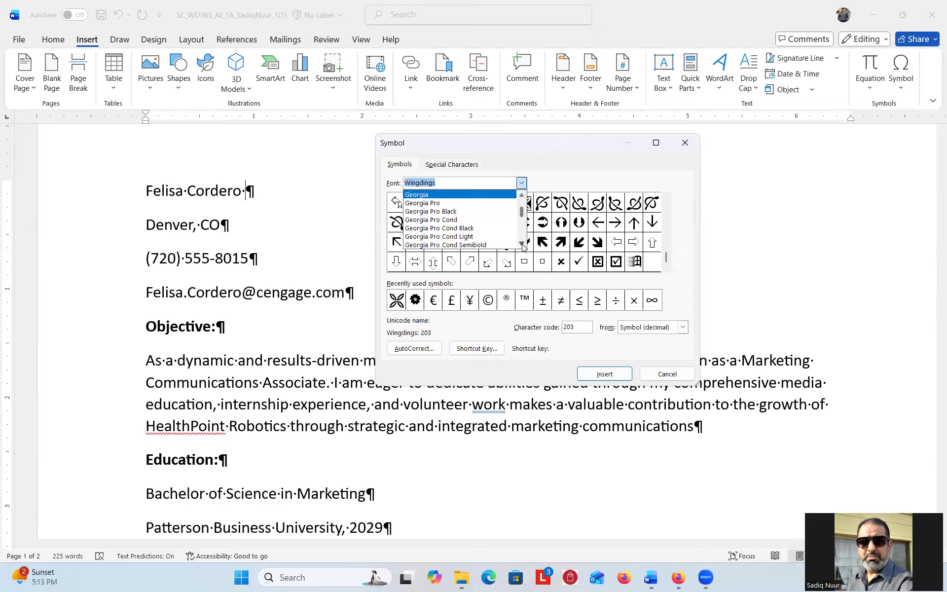
{"action": "left_click", "coordinate": [522, 243]}
{"action": "left_click", "coordinate": [521, 244]}
{"action": "left_click", "coordinate": [521, 243]}
{"action": "left_click", "coordinate": [521, 244]}
{"action": "left_click", "coordinate": [522, 244]}
{"action": "left_click", "coordinate": [521, 243]}
{"action": "left_click", "coordinate": [521, 243]}
{"action": "left_click", "coordinate": [521, 243]}
{"action": "left_click", "coordinate": [521, 243]}
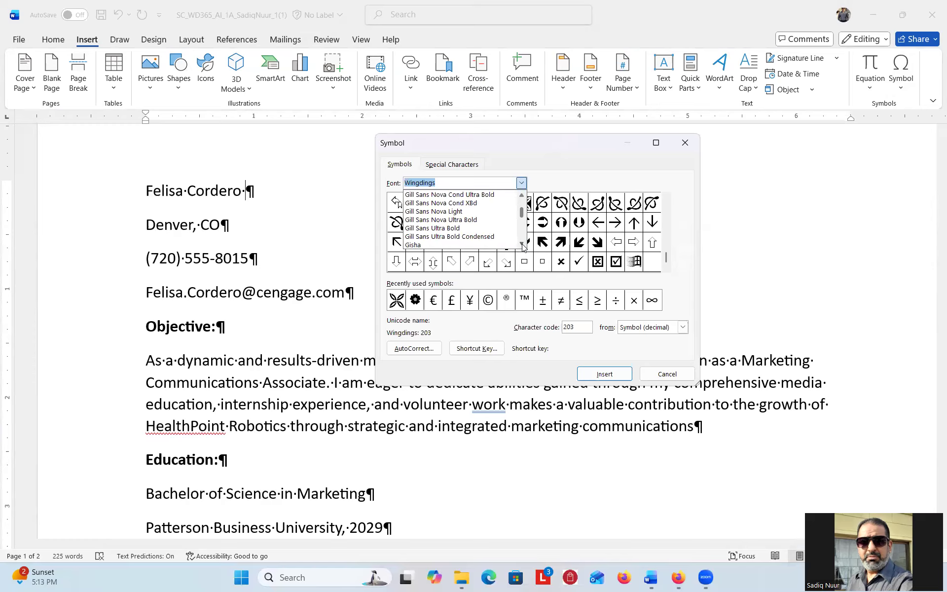
{"action": "left_click", "coordinate": [521, 244]}
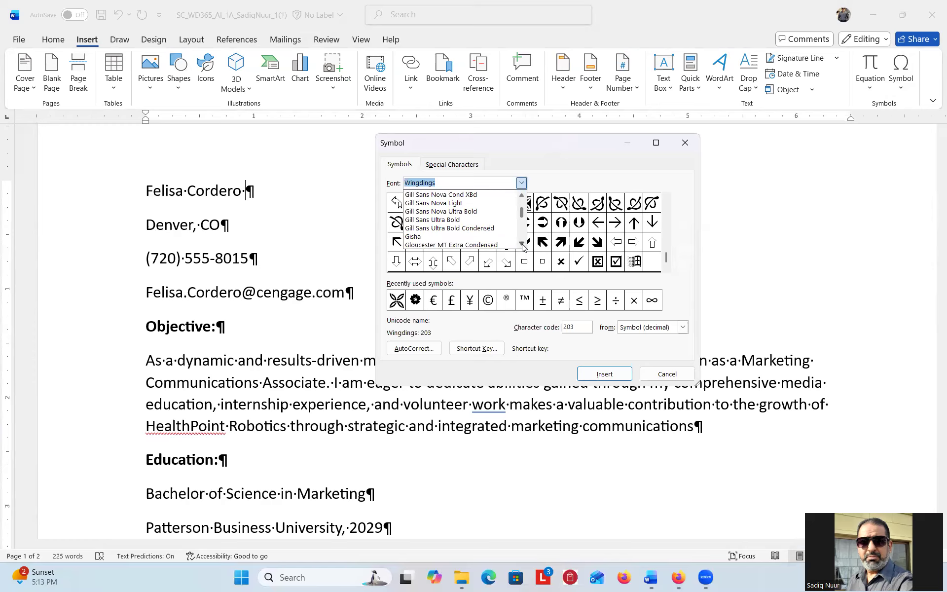
{"action": "left_click", "coordinate": [521, 243]}
{"action": "left_click", "coordinate": [521, 243]}
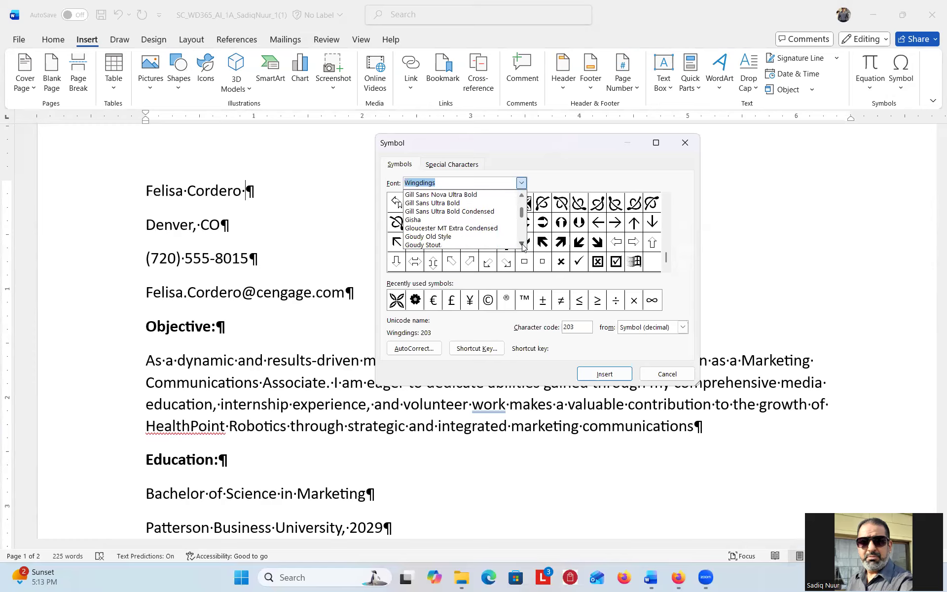
{"action": "left_click_drag", "start_coordinate": [522, 213], "coordinate": [523, 218]}
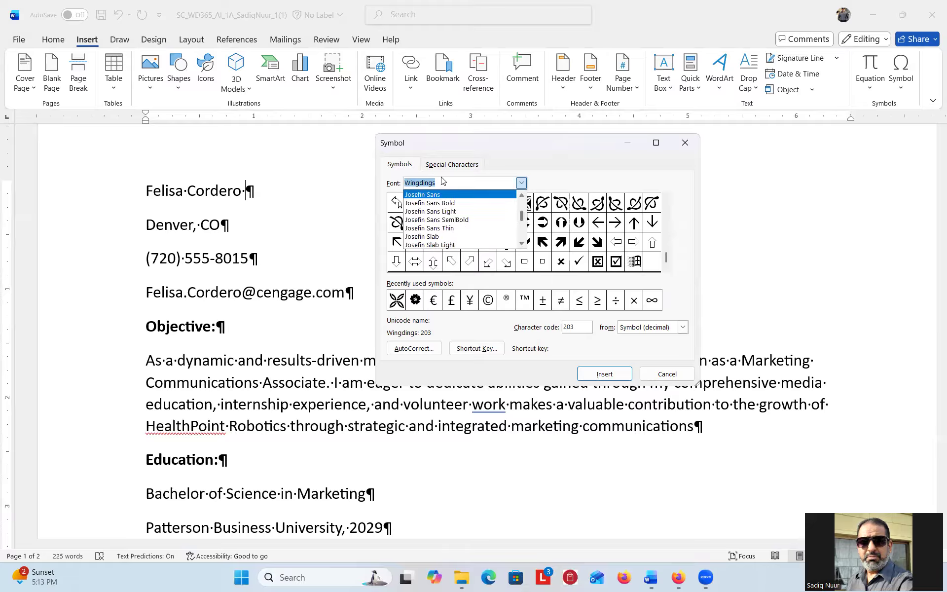
{"action": "left_click", "coordinate": [453, 164]}
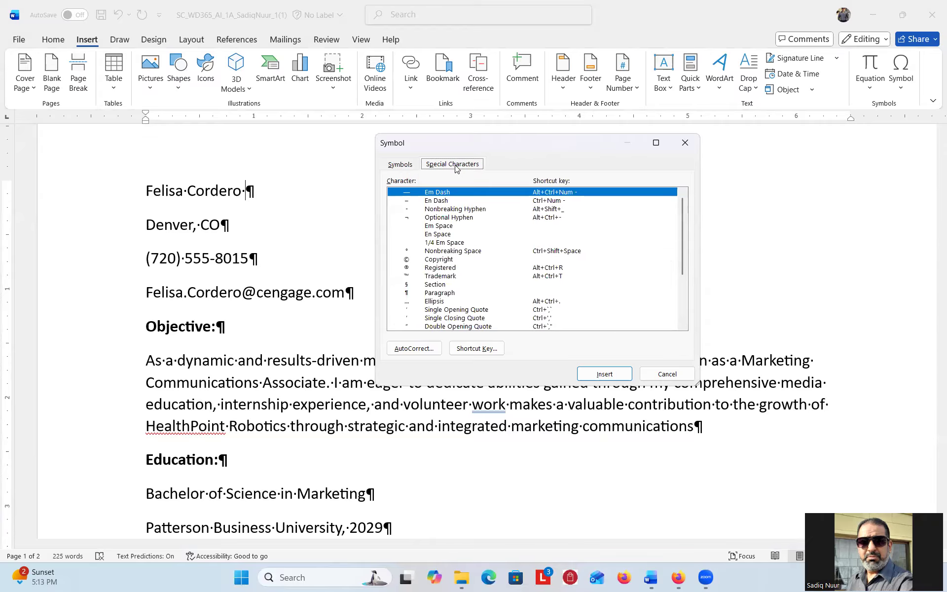
{"action": "left_click", "coordinate": [400, 166]}
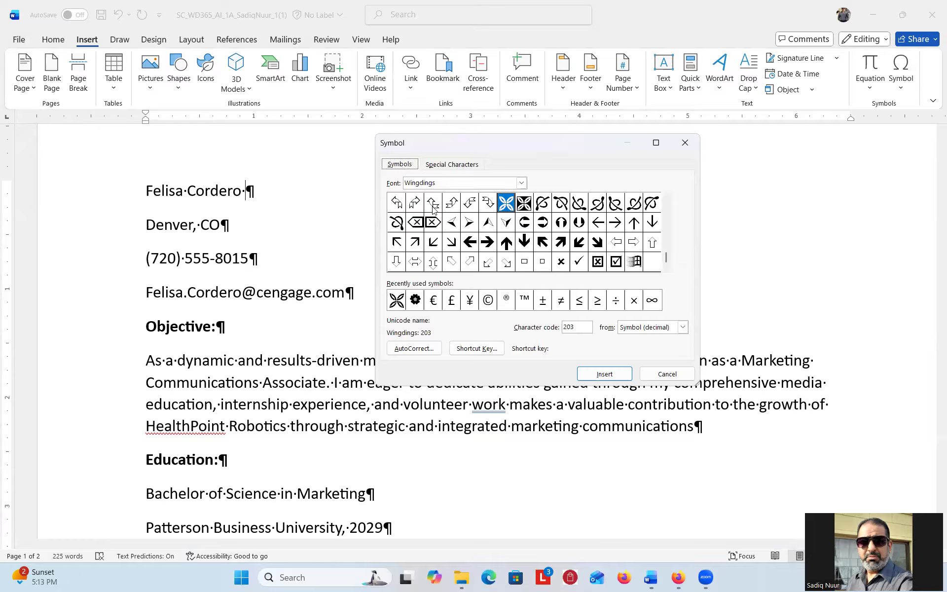
- Try the Marlett symbol font, then replace it with the font name "genera" and accept the entry
{"action": "left_click", "coordinate": [521, 183]}
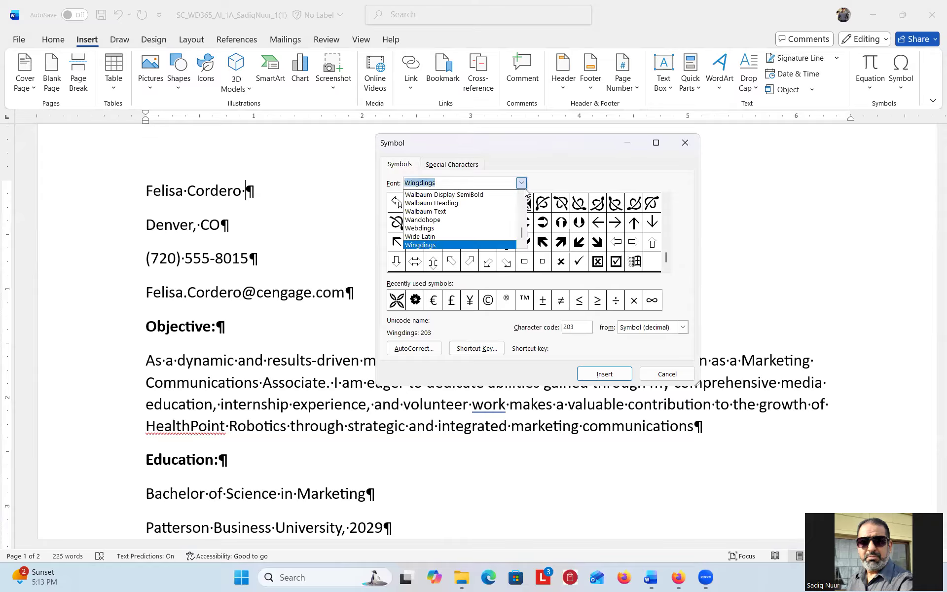
{"action": "mouse_move", "coordinate": [522, 238]}
{"action": "left_mouse_down"}
{"action": "mouse_move", "coordinate": [524, 212]}
{"action": "mouse_move", "coordinate": [524, 230]}
{"action": "mouse_move", "coordinate": [523, 221]}
{"action": "left_mouse_up"}
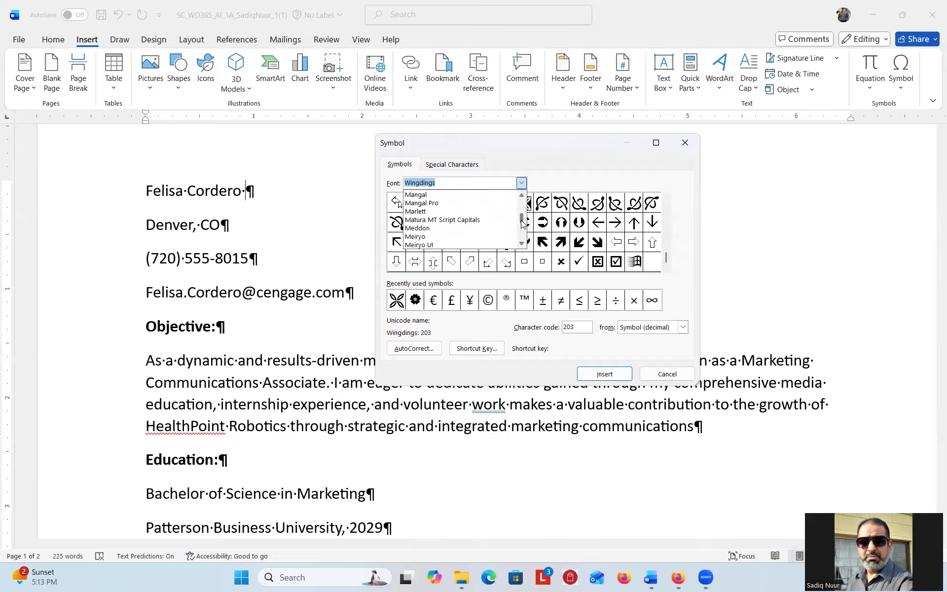
{"action": "left_click", "coordinate": [449, 211]}
{"action": "type", "text": "g"}
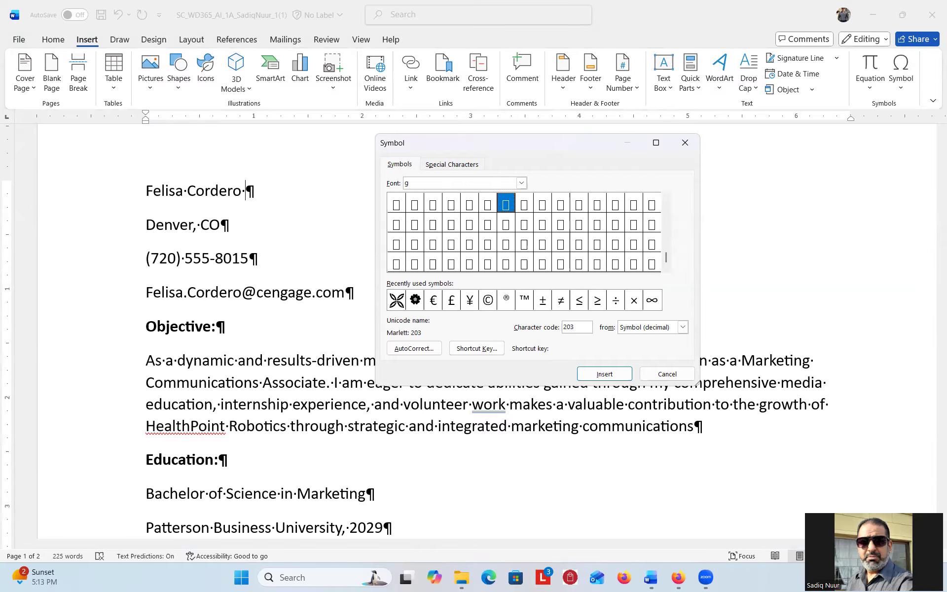
{"action": "type", "text": "g"}
{"action": "key", "text": "BackSpace"}
{"action": "key", "text": "BackSpace"}
{"action": "type", "text": "genera"}
{"action": "key", "text": "Return"}
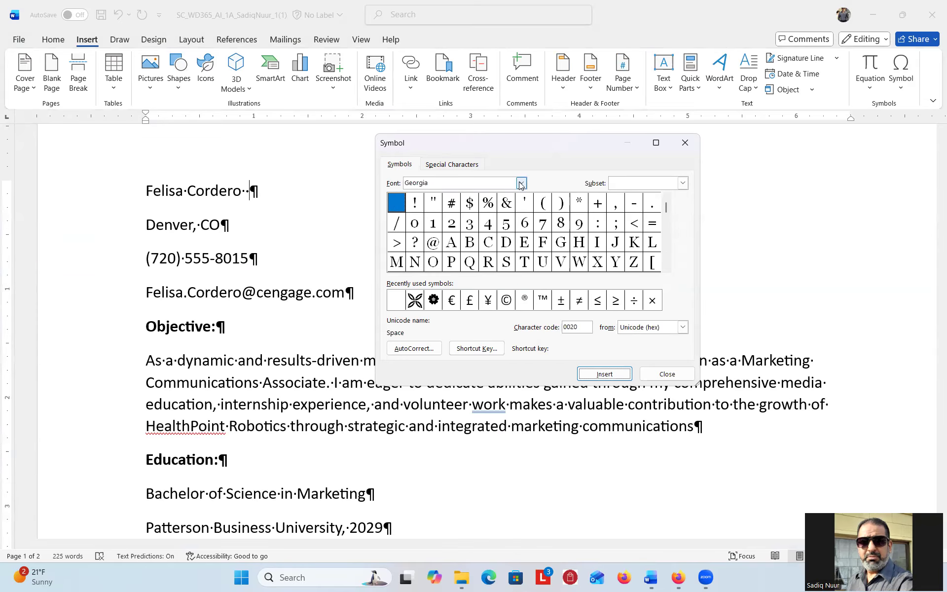
- Look through the fonts listed after Georgia in the Symbol dialog for a source of the round filled bullet
{"action": "left_click", "coordinate": [521, 184]}
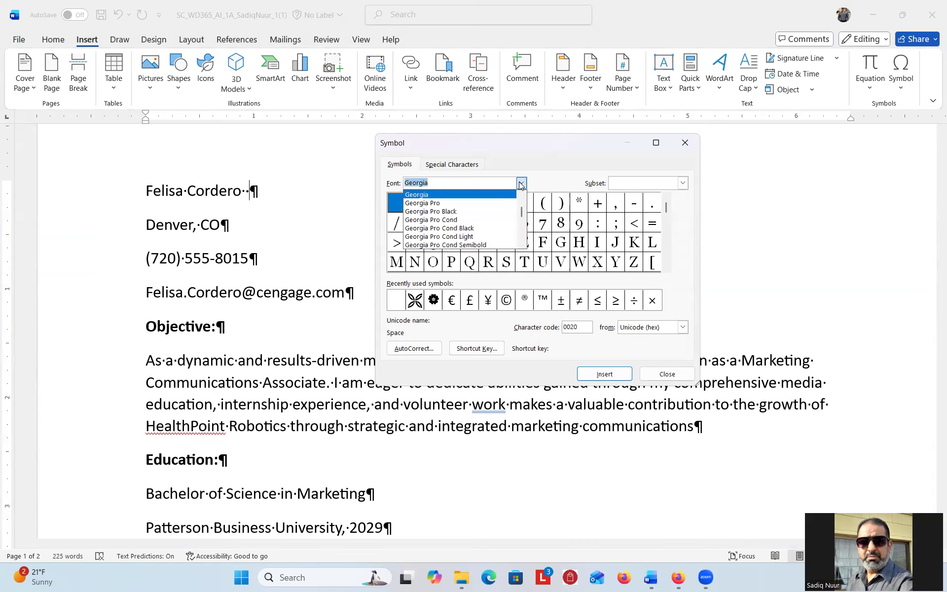
{"action": "left_click", "coordinate": [522, 245]}
{"action": "left_click", "coordinate": [521, 245]}
{"action": "left_click", "coordinate": [522, 245]}
{"action": "left_click", "coordinate": [522, 245]}
{"action": "left_click", "coordinate": [521, 245]}
{"action": "left_click", "coordinate": [522, 245]}
{"action": "left_click", "coordinate": [521, 245]}
{"action": "left_click", "coordinate": [522, 245]}
{"action": "left_click", "coordinate": [522, 245]}
{"action": "left_click", "coordinate": [522, 245]}
{"action": "left_click", "coordinate": [521, 245]}
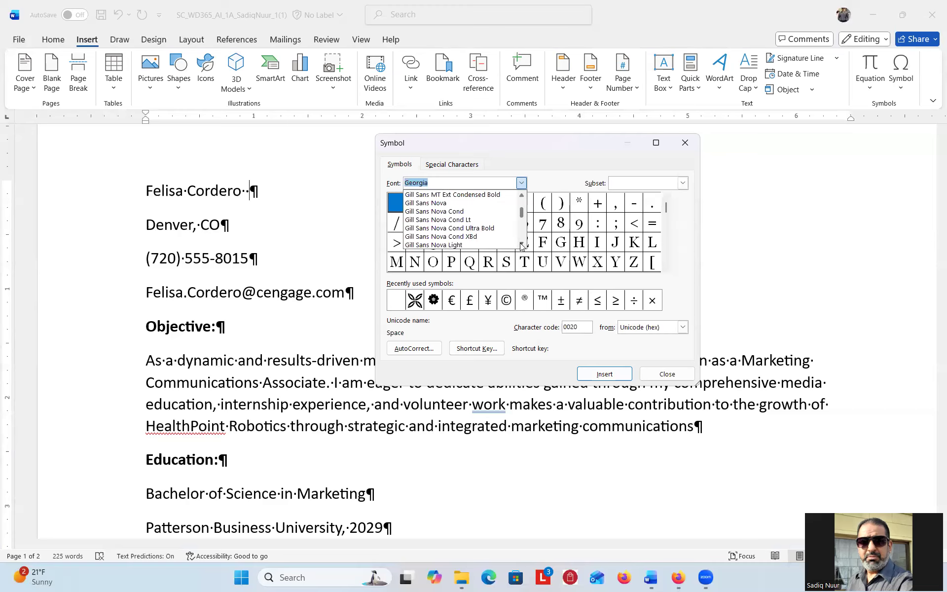
{"action": "left_click", "coordinate": [522, 245]}
{"action": "left_click", "coordinate": [522, 245]}
{"action": "left_click", "coordinate": [522, 245]}
{"action": "left_click", "coordinate": [522, 245]}
{"action": "left_click", "coordinate": [522, 245]}
{"action": "left_click", "coordinate": [522, 245]}
{"action": "left_click", "coordinate": [522, 245]}
{"action": "left_click", "coordinate": [521, 245]}
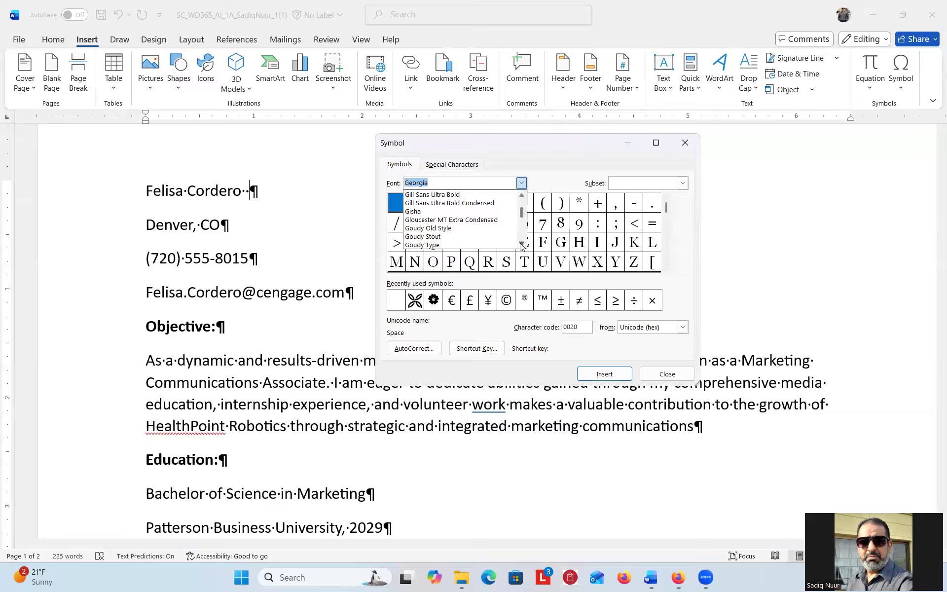
{"action": "left_click", "coordinate": [552, 161]}
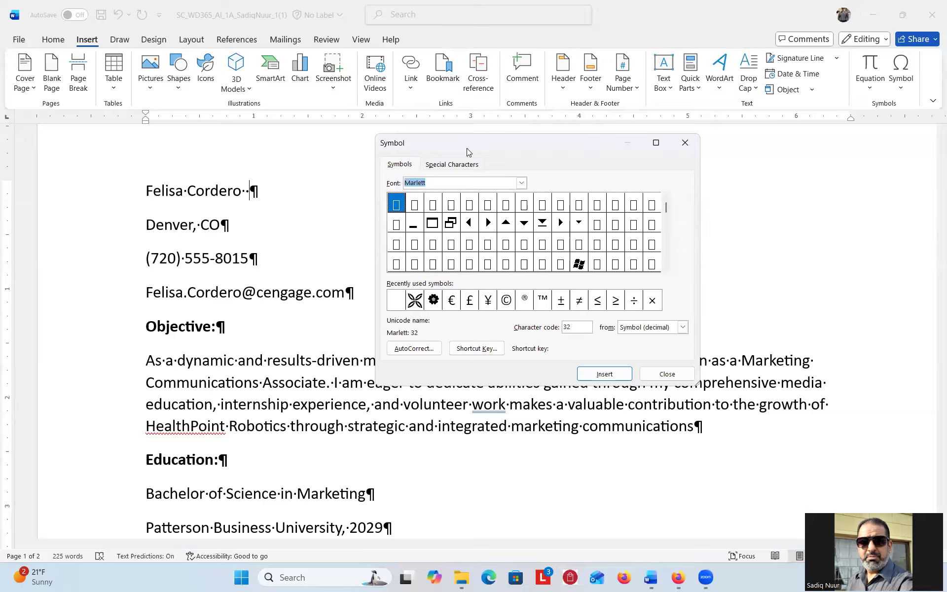
{"action": "left_click", "coordinate": [418, 182]}
{"action": "key", "text": "BackSpace"}
{"action": "key", "text": "BackSpace"}
{"action": "key", "text": "BackSpace"}
{"action": "key", "text": "BackSpace"}
{"action": "key", "text": "BackSpace"}
{"action": "key", "text": "BackSpace"}
{"action": "key", "text": "BackSpace"}
{"action": "left_click", "coordinate": [667, 374]}
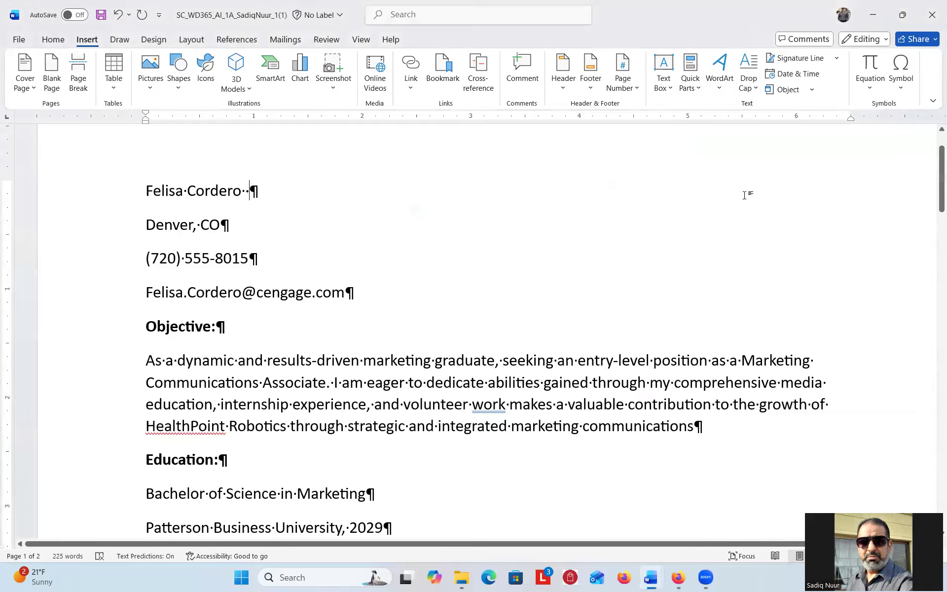
- Insert the Bullet symbol (character code 2022) from Georgia's General Punctuation subset after the name and close the Symbol dialog
{"action": "left_click", "coordinate": [900, 84]}
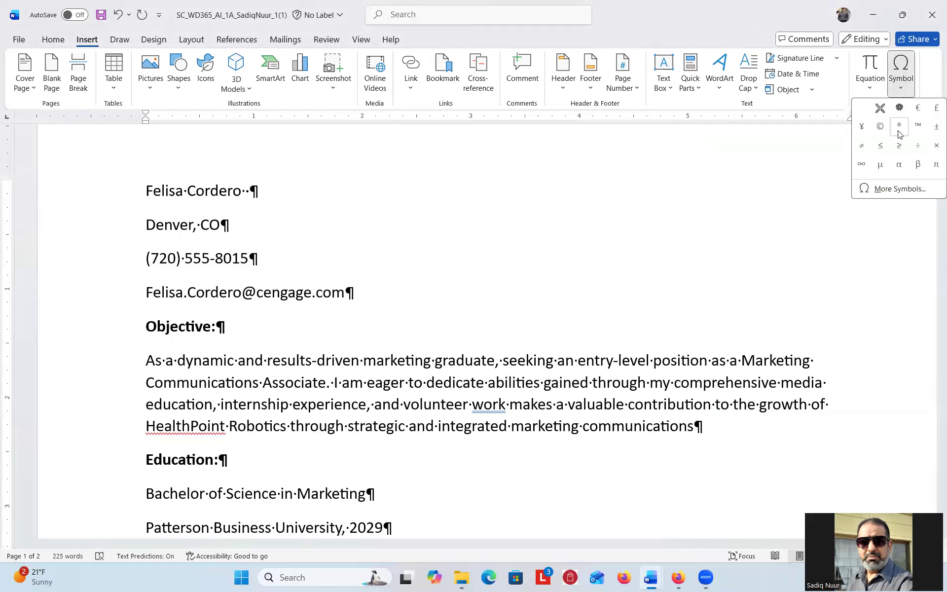
{"action": "left_click", "coordinate": [882, 192]}
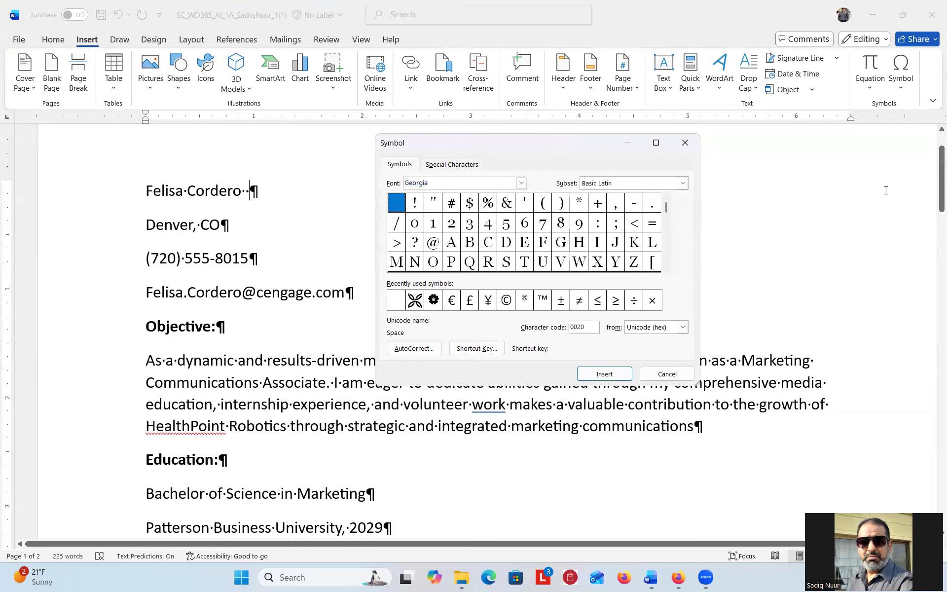
{"action": "left_click", "coordinate": [683, 183]}
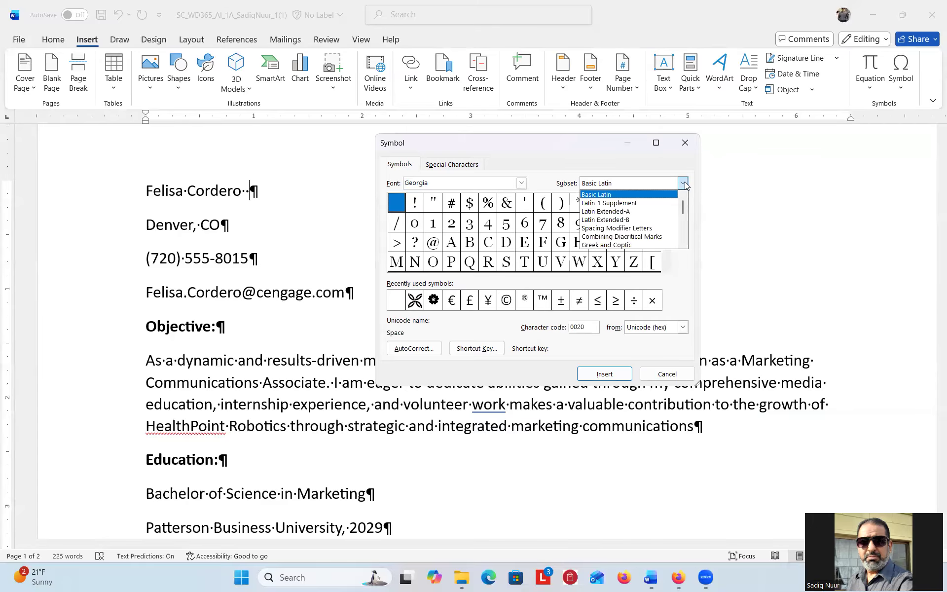
{"action": "left_click", "coordinate": [683, 243]}
{"action": "left_click", "coordinate": [683, 243]}
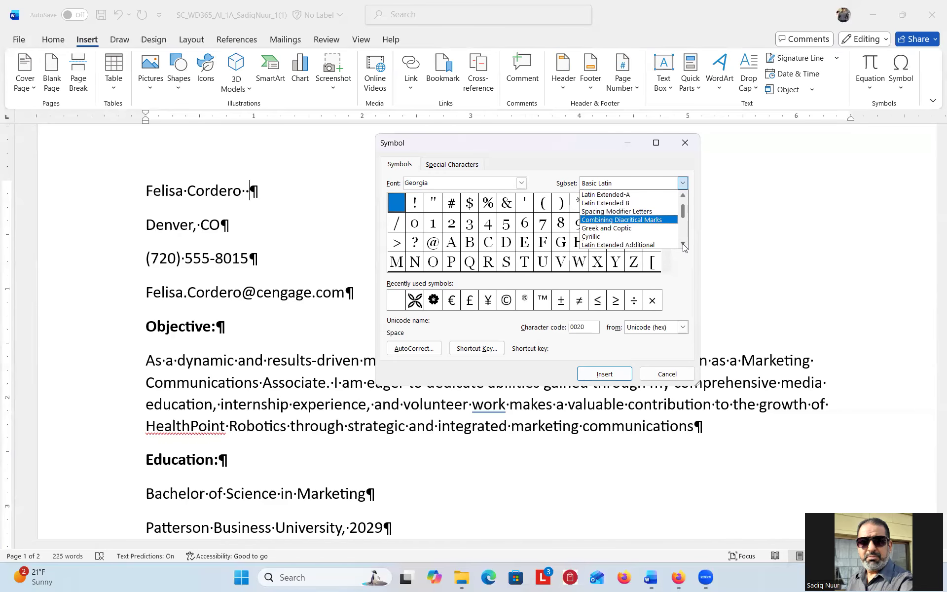
{"action": "left_click", "coordinate": [683, 244]}
{"action": "left_click", "coordinate": [683, 243]}
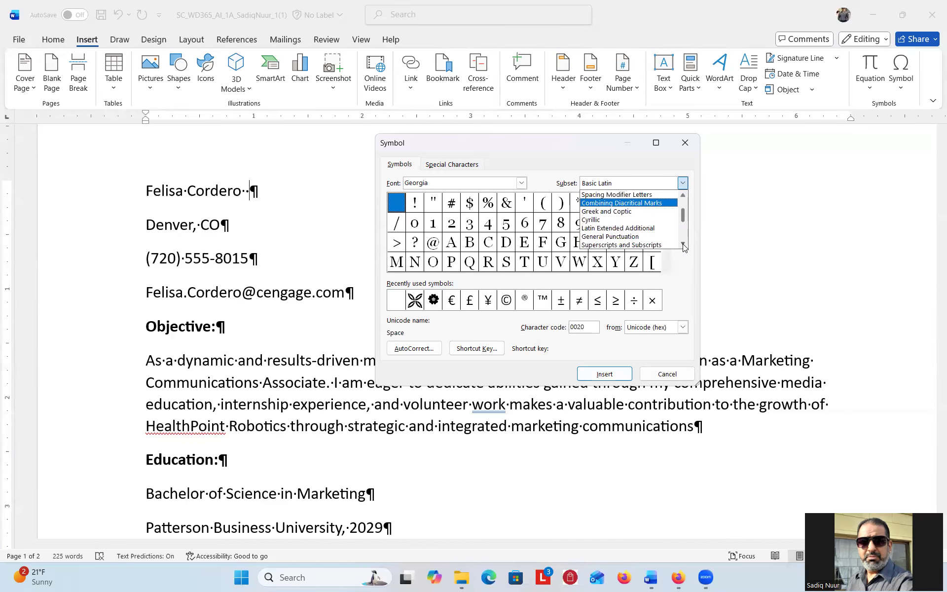
{"action": "left_click", "coordinate": [614, 240]}
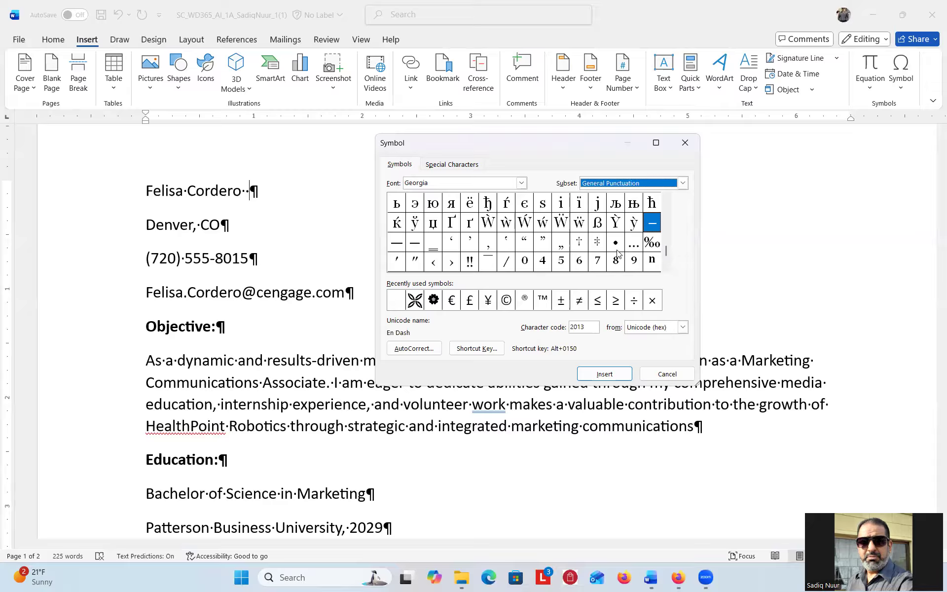
{"action": "left_click", "coordinate": [616, 243]}
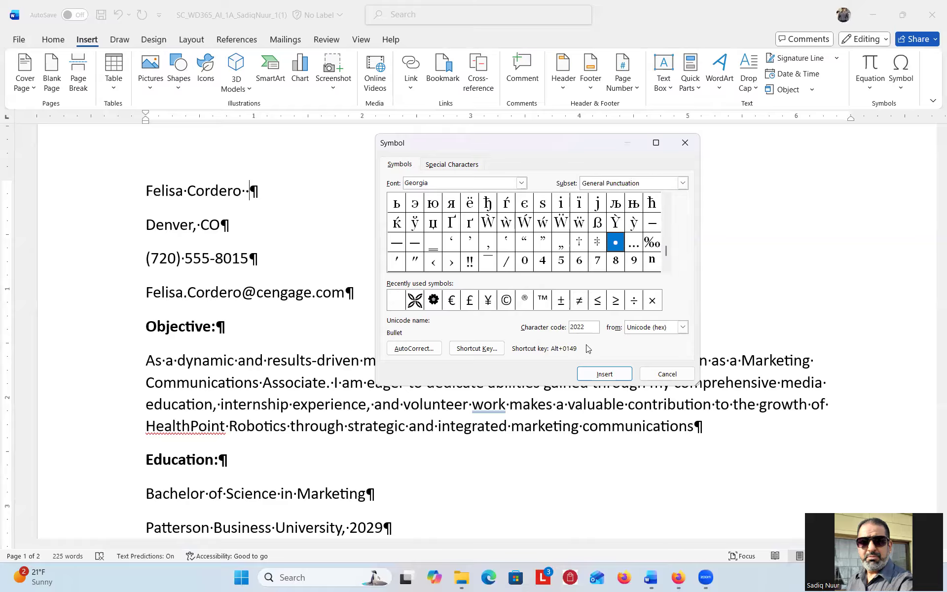
{"action": "left_click", "coordinate": [604, 375]}
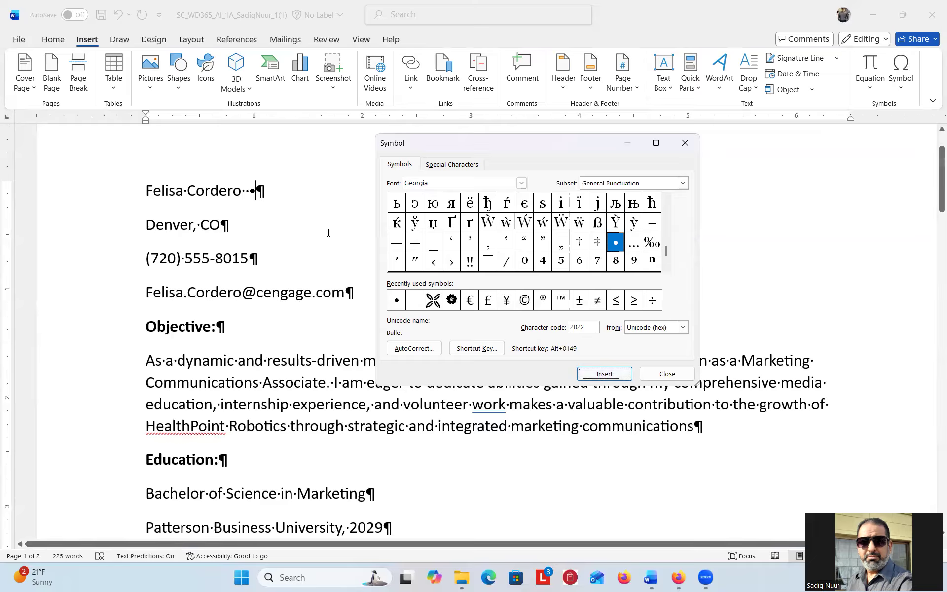
{"action": "left_click", "coordinate": [251, 190]}
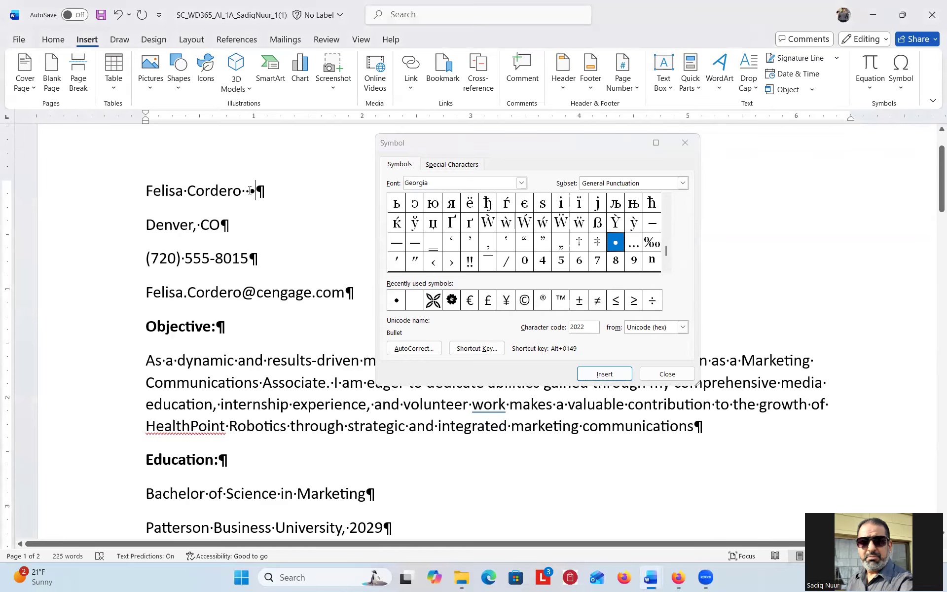
{"action": "left_click", "coordinate": [667, 379]}
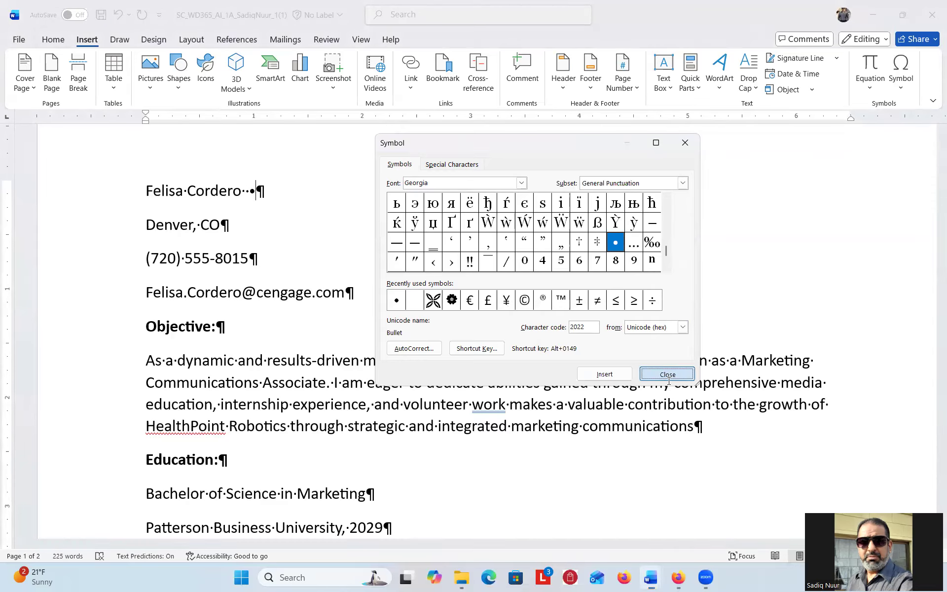
- Leave one space on each side of the bullet after the name and join the city paragraph onto that line
{"action": "left_click", "coordinate": [248, 194]}
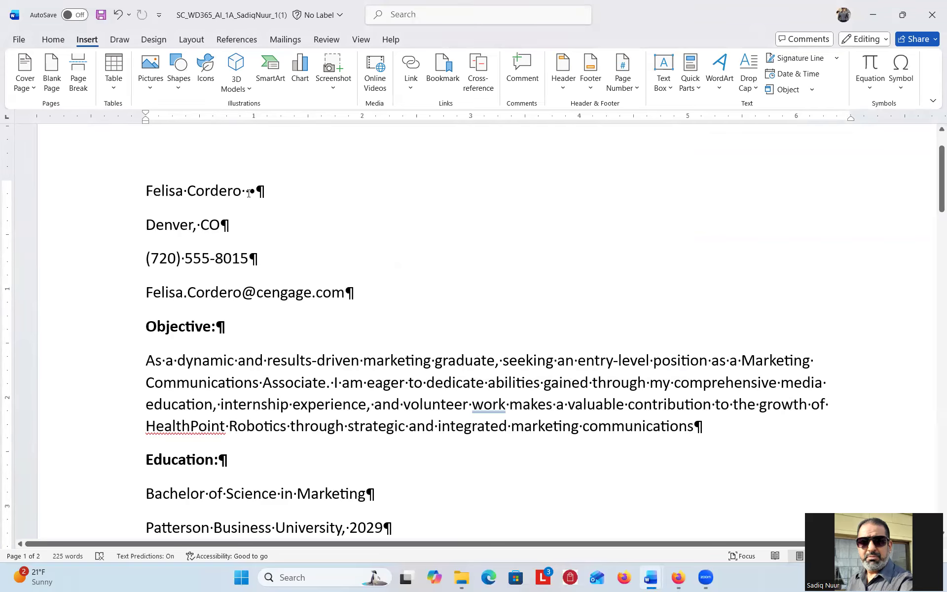
{"action": "key", "text": "BackSpace"}
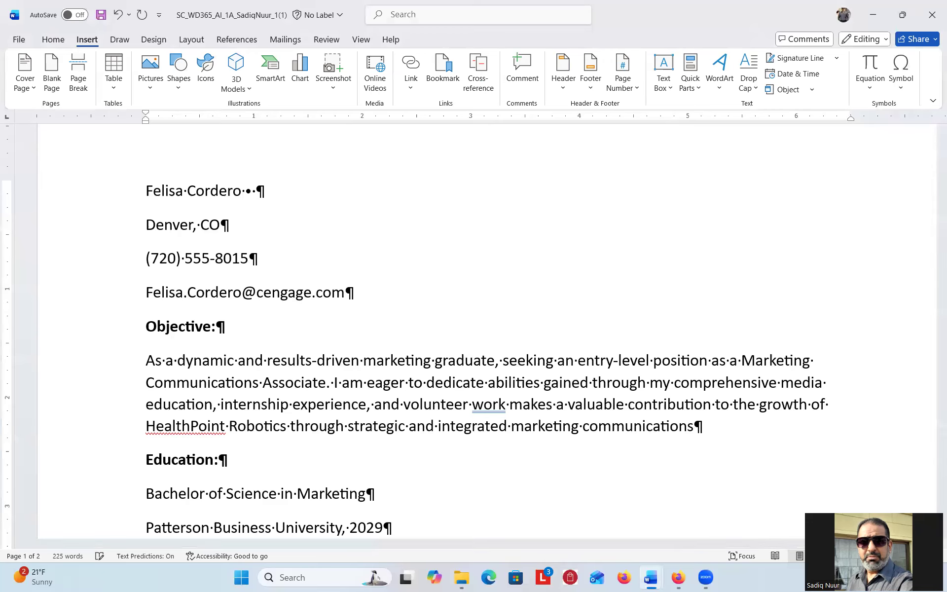
{"action": "key", "text": "Delete"}
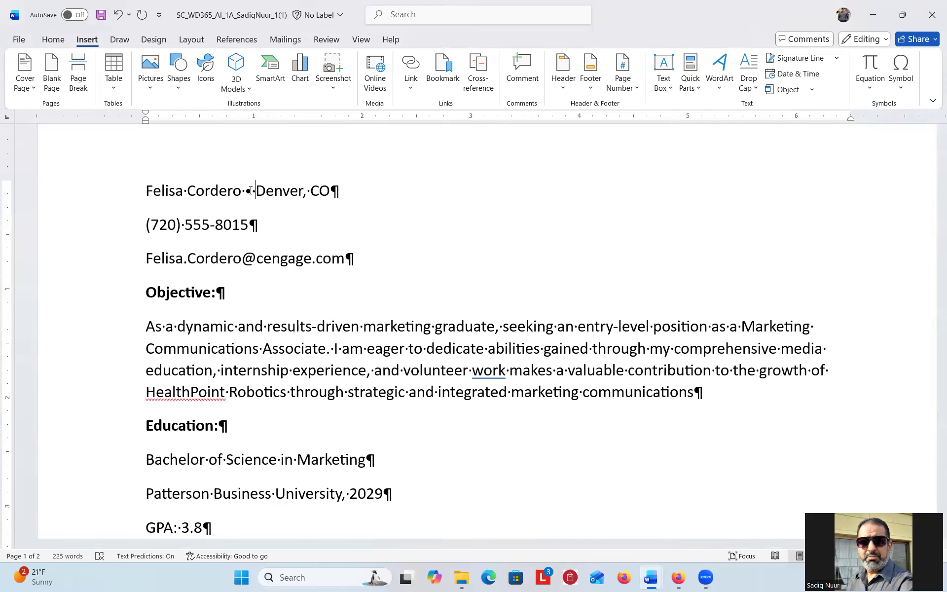
- Add a space, a round filled bullet and a space after the city and state, and join the phone number paragraph
{"action": "left_click", "coordinate": [331, 190]}
{"action": "left_click", "coordinate": [905, 92]}
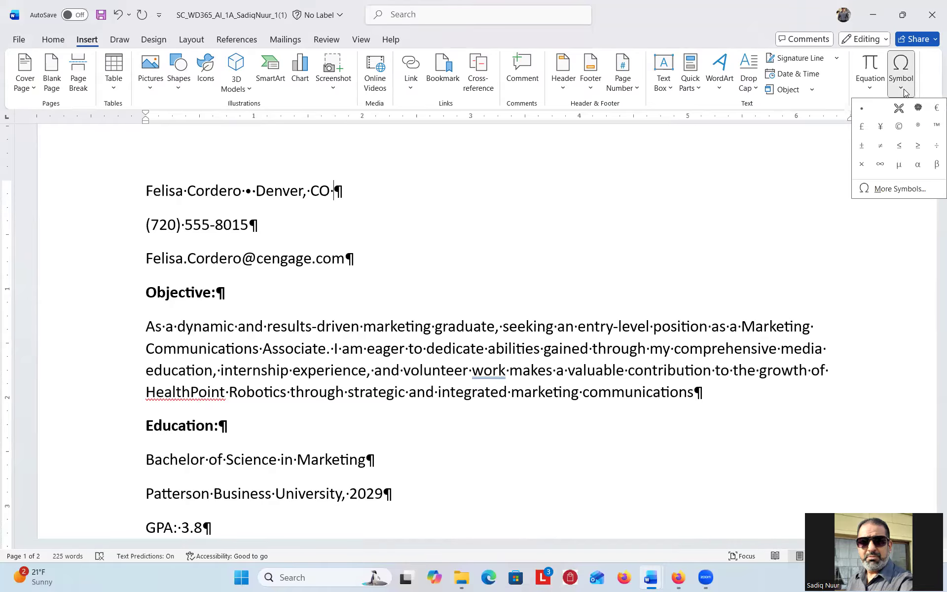
{"action": "left_click", "coordinate": [860, 111]}
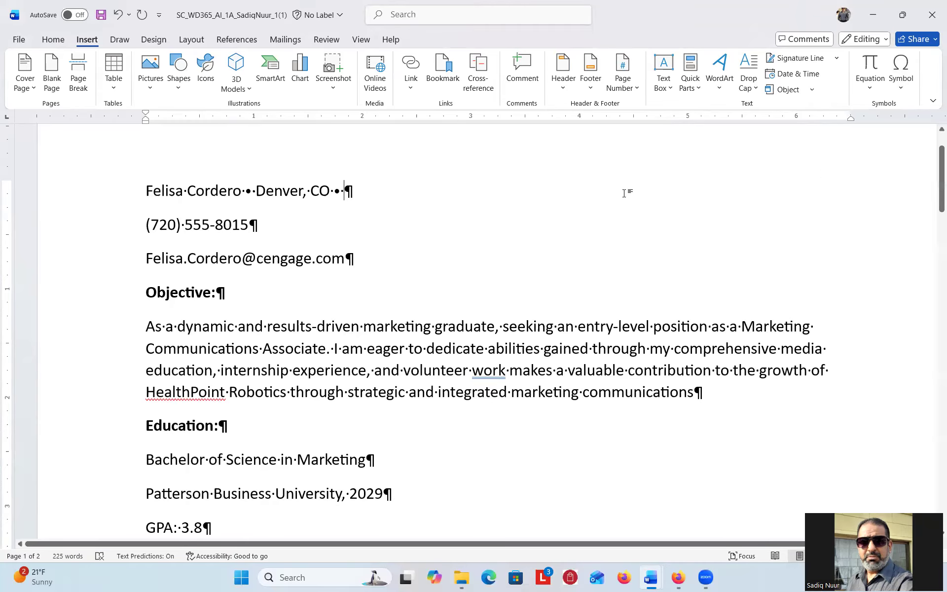
{"action": "key", "text": "Delete"}
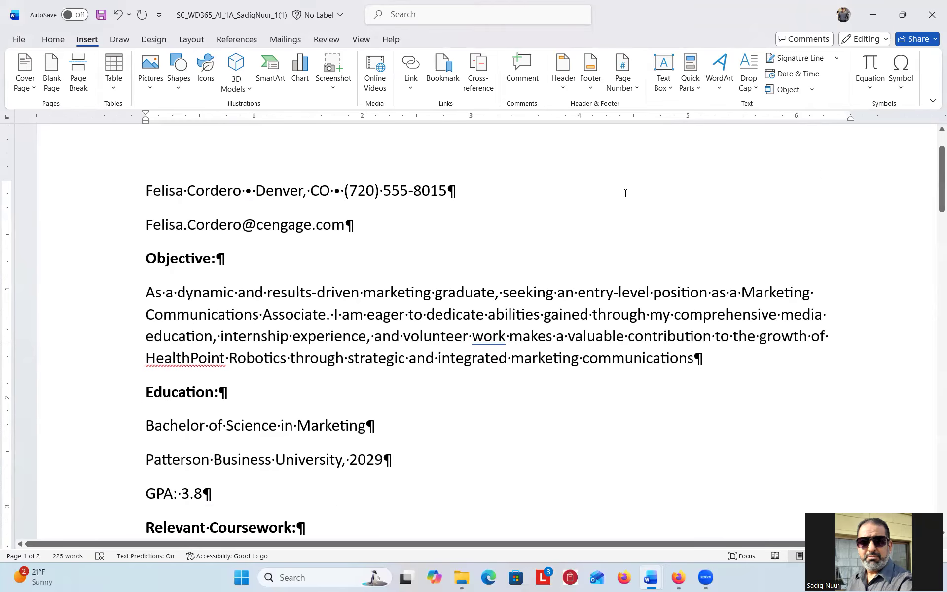
- Add a space, a round filled bullet and a space after the phone number, and join the e-mail paragraph
{"action": "left_click", "coordinate": [448, 191]}
{"action": "left_click", "coordinate": [876, 93]}
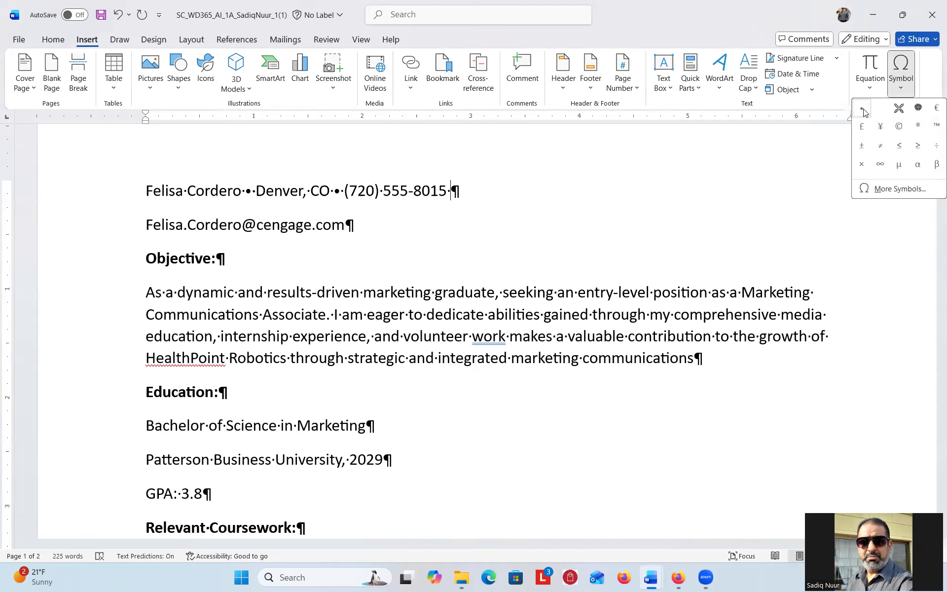
{"action": "left_click", "coordinate": [862, 111]}
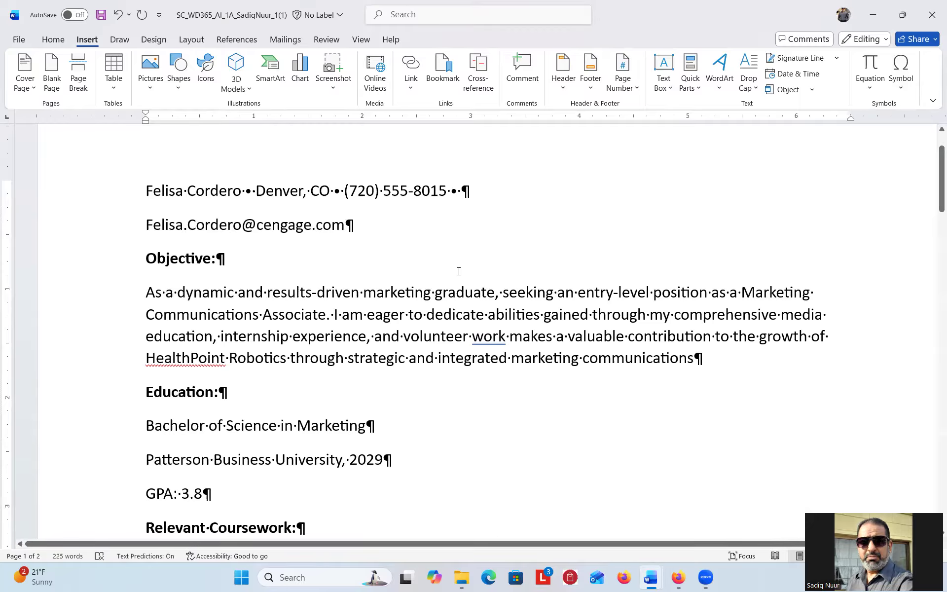
{"action": "key", "text": "Delete"}
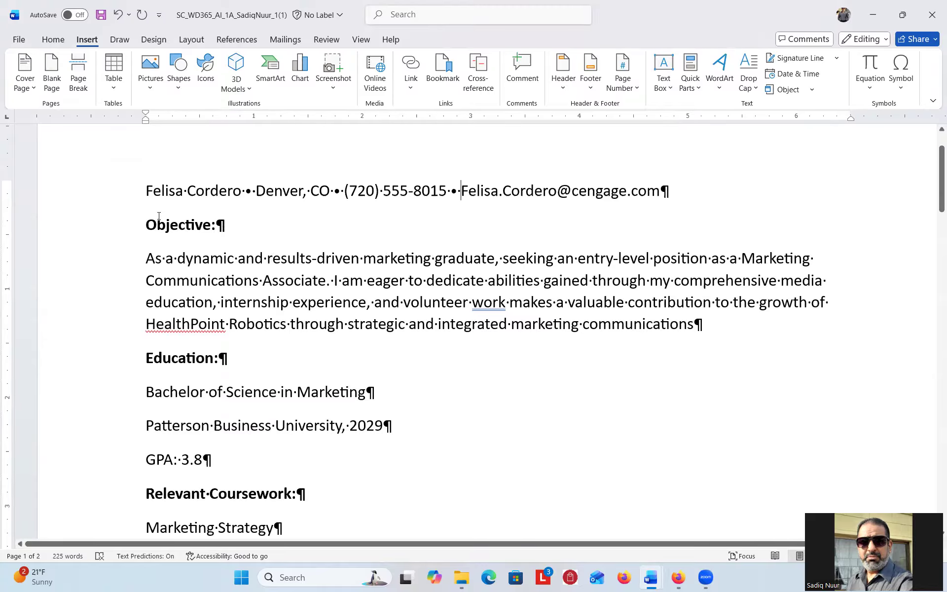
- Apply bold formatting and a 14-pt font size to the entire contact information paragraph
{"action": "left_click_drag", "start_coordinate": [144, 191], "coordinate": [930, 190]}
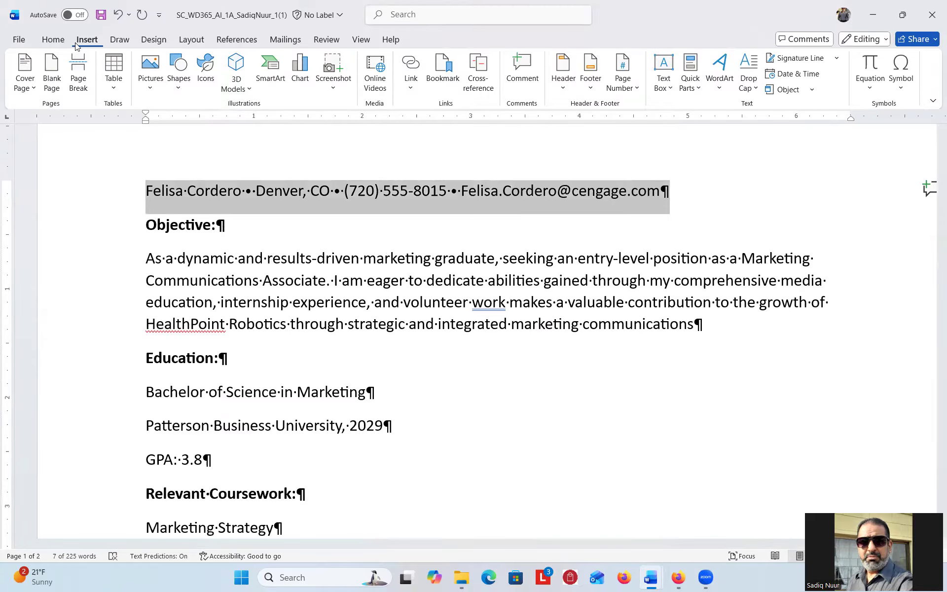
{"action": "left_click", "coordinate": [58, 43]}
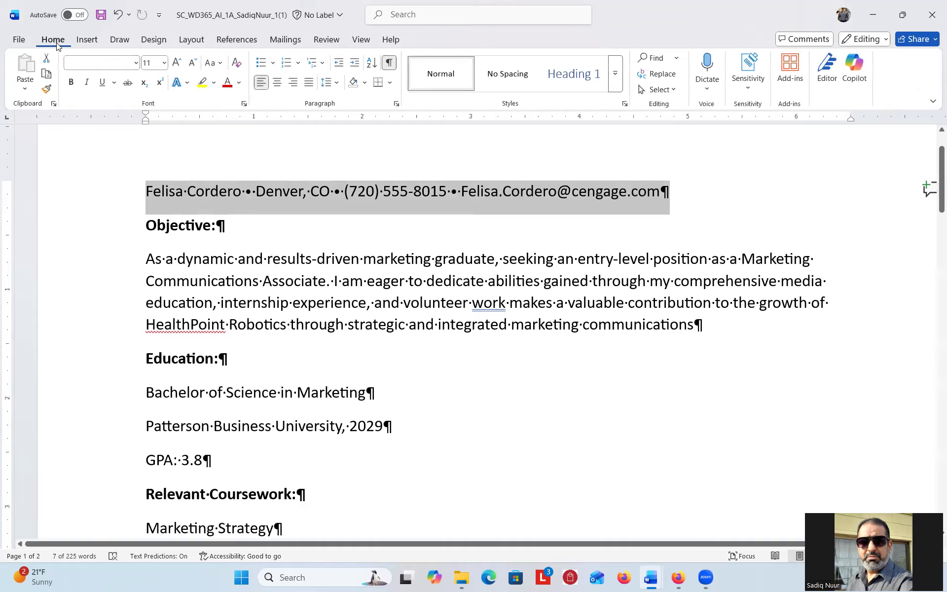
{"action": "left_click", "coordinate": [70, 83]}
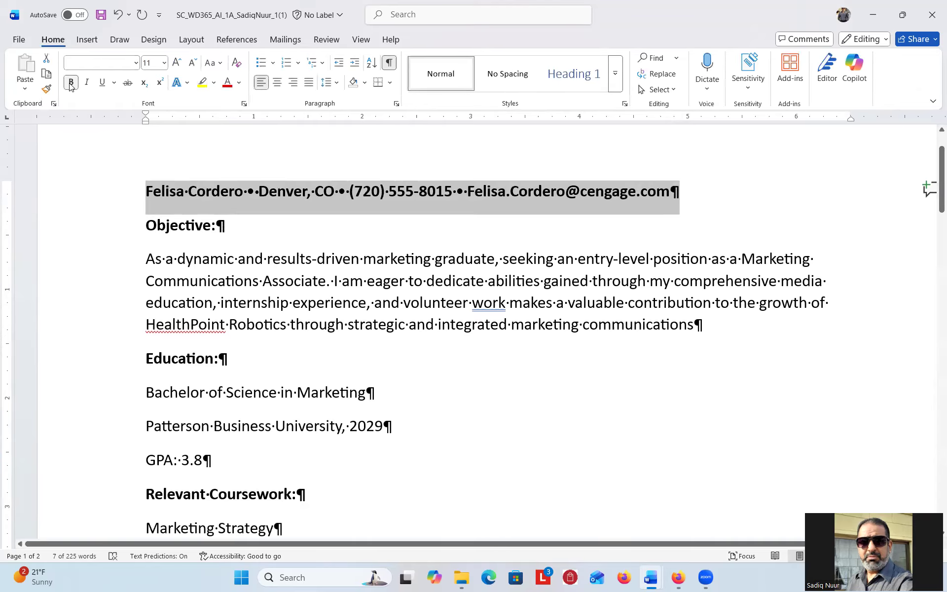
{"action": "left_click", "coordinate": [165, 63]}
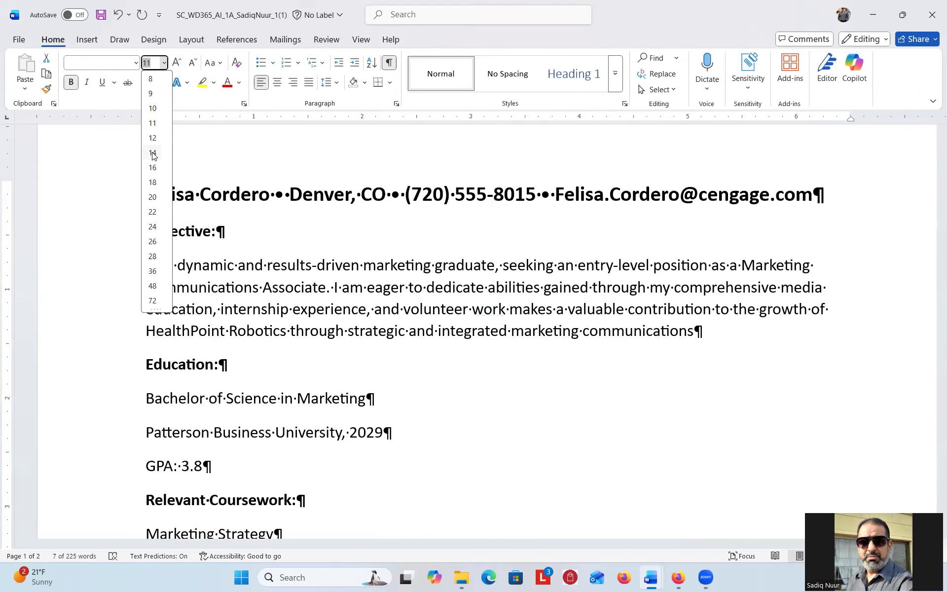
{"action": "left_click", "coordinate": [152, 153]}
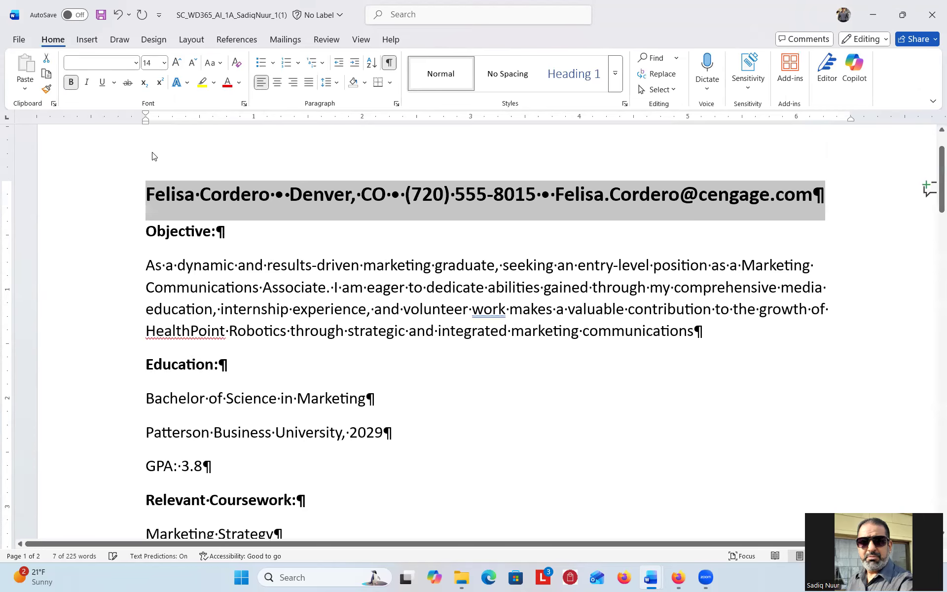
{"action": "left_click", "coordinate": [281, 237]}
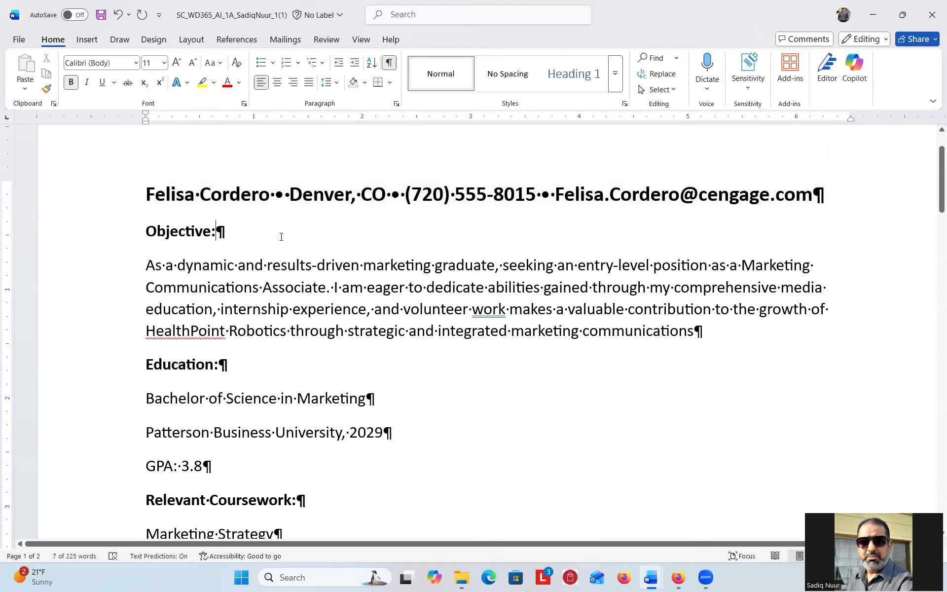
- Switch to the project instructions document and read the tasks from step 2 onward, covering heading styles and Objective corrections
{"action": "mouse_move", "coordinate": [676, 579]}
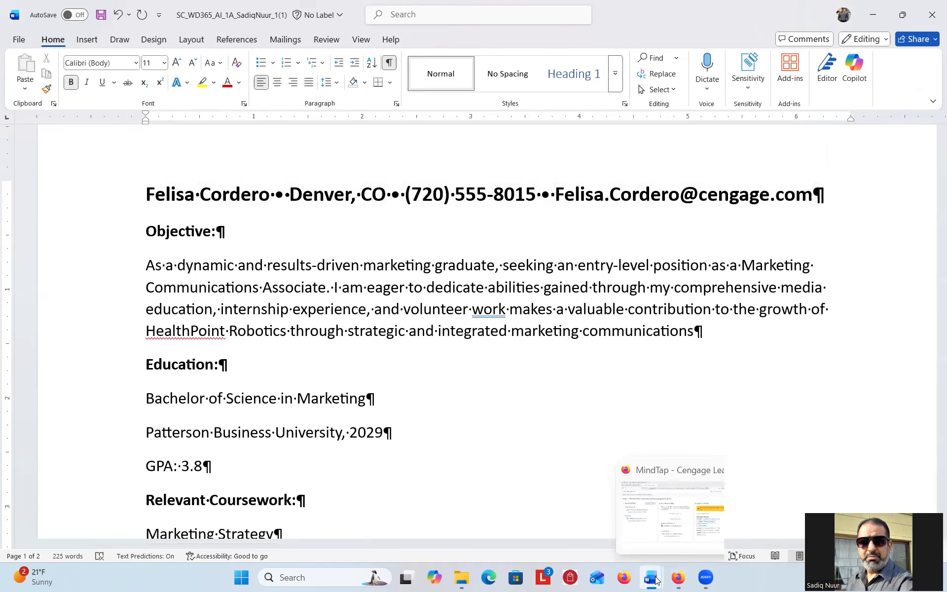
{"action": "left_click", "coordinate": [577, 498]}
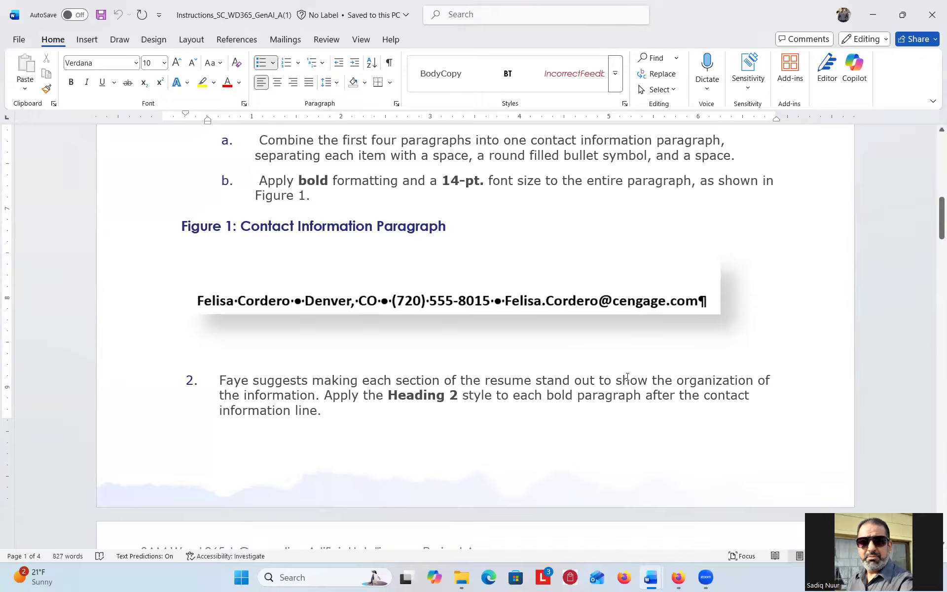
{"action": "left_click", "coordinate": [932, 223]}
{"action": "left_click_drag", "start_coordinate": [931, 222], "coordinate": [933, 245]}
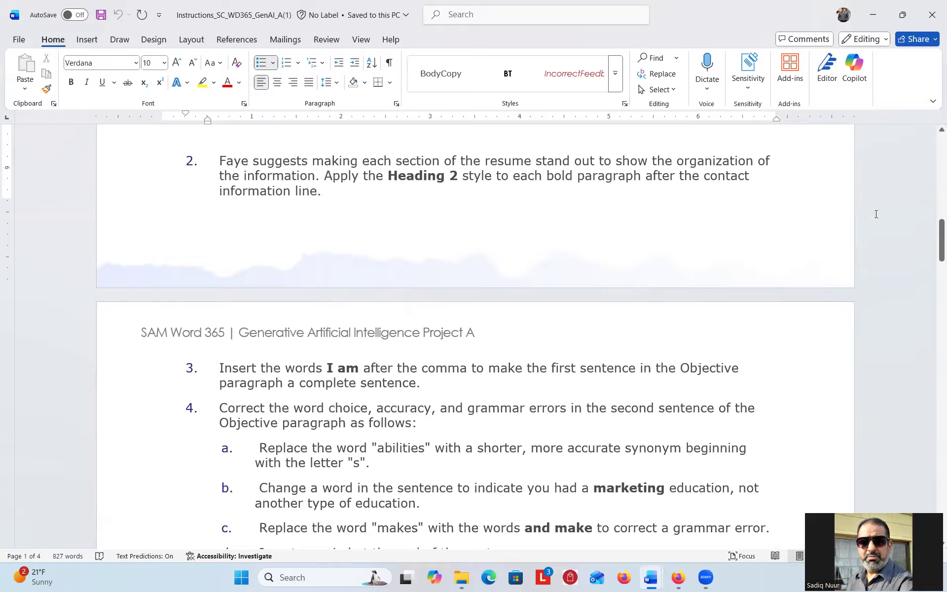
{"action": "left_click_drag", "start_coordinate": [934, 242], "coordinate": [934, 258]}
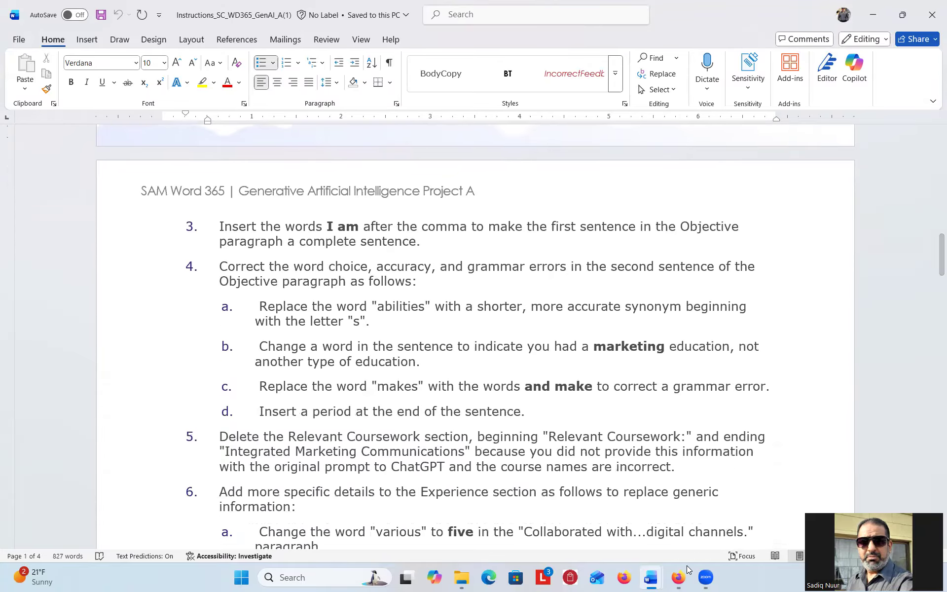
- Switch to the resume document and apply the Heading 2 style to the "Objective:" paragraph
{"action": "mouse_move", "coordinate": [653, 579]}
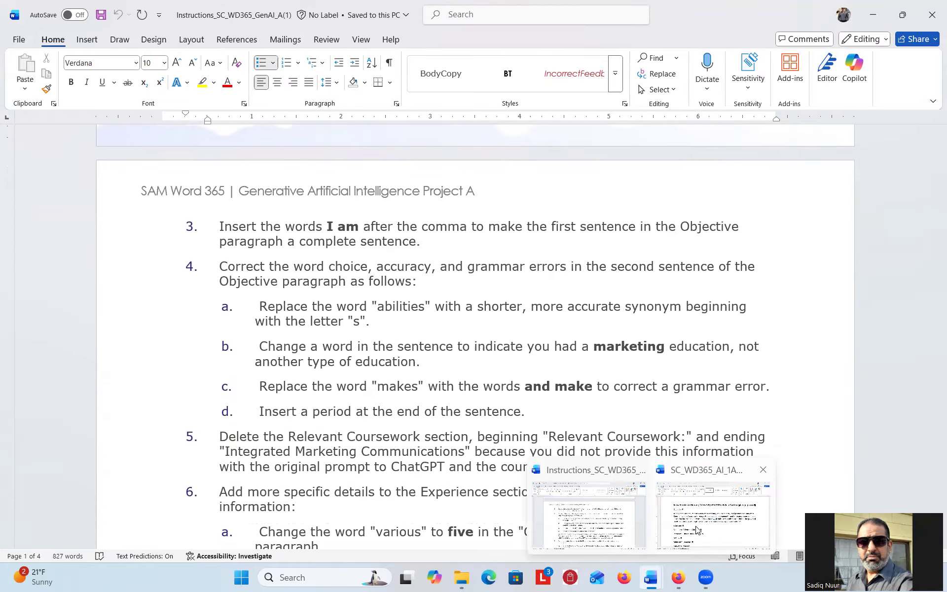
{"action": "left_click", "coordinate": [697, 530]}
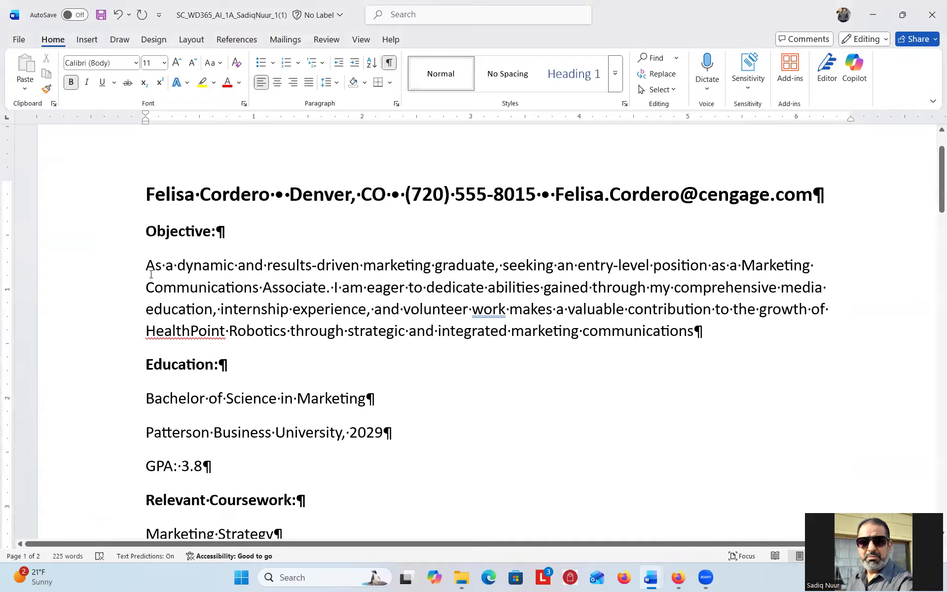
{"action": "left_click_drag", "start_coordinate": [147, 232], "coordinate": [216, 240]}
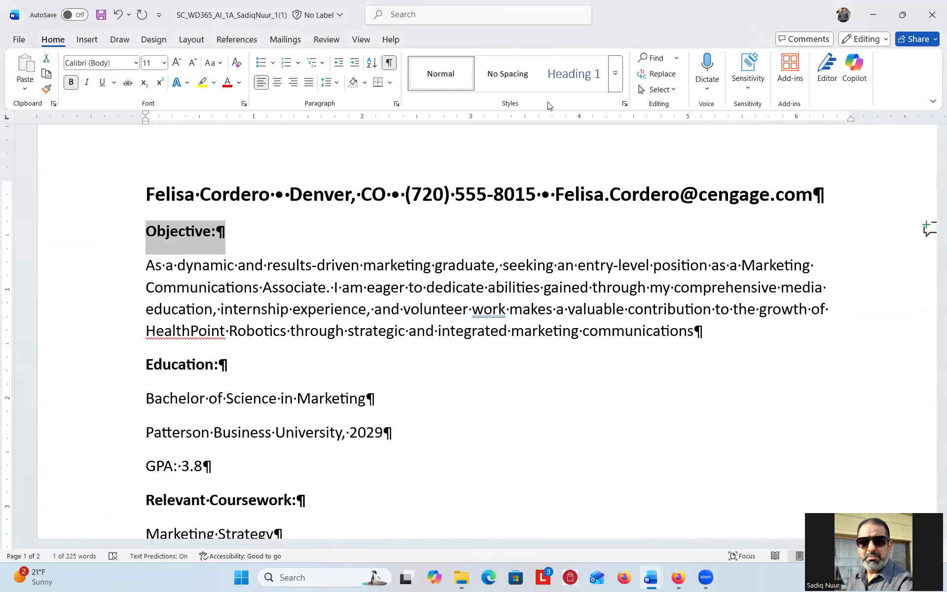
{"action": "key", "text": "ctrl"}
{"action": "key", "text": "ctrl"}
{"action": "key", "text": "ctrl"}
{"action": "left_click", "coordinate": [573, 107]}
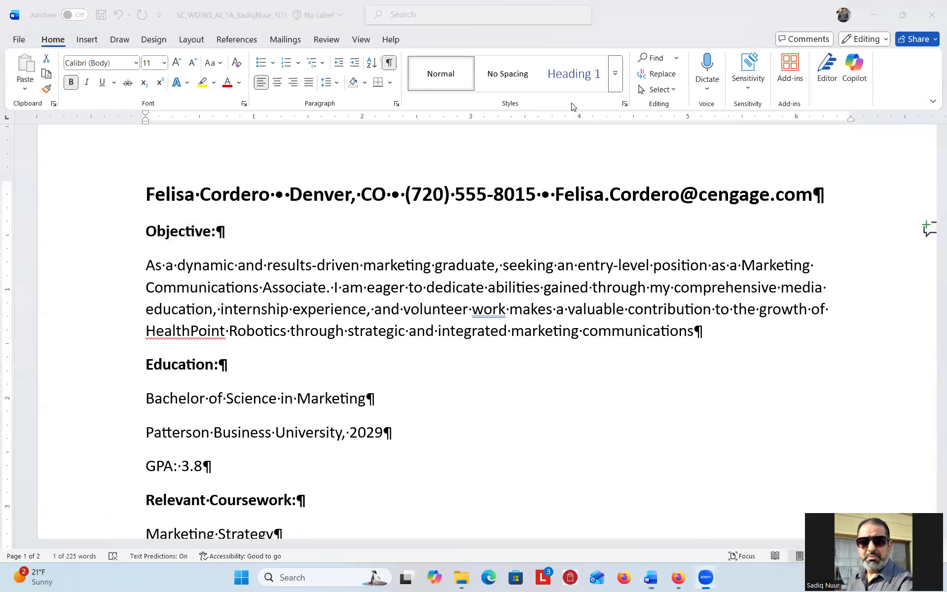
{"action": "left_click", "coordinate": [618, 80]}
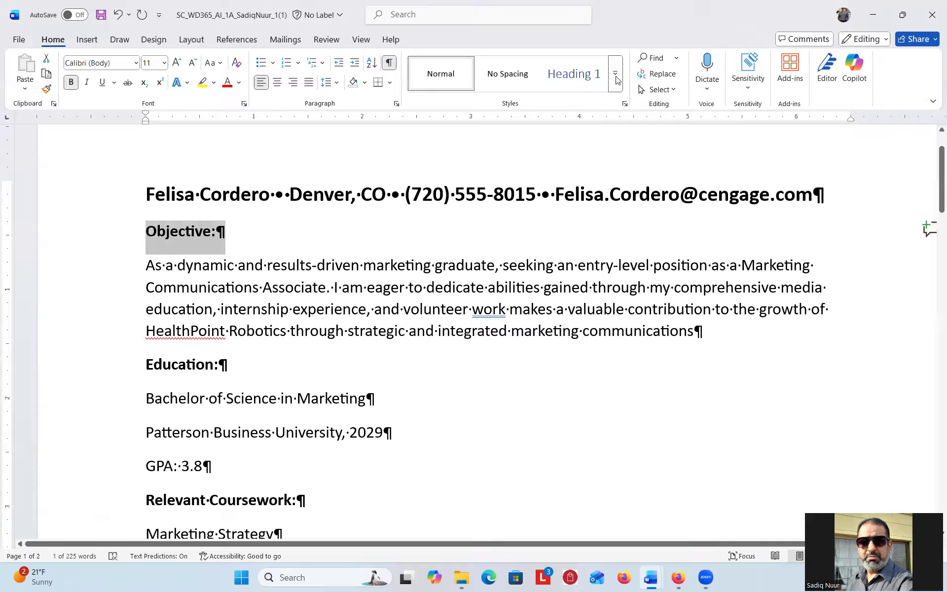
{"action": "left_click", "coordinate": [616, 81]}
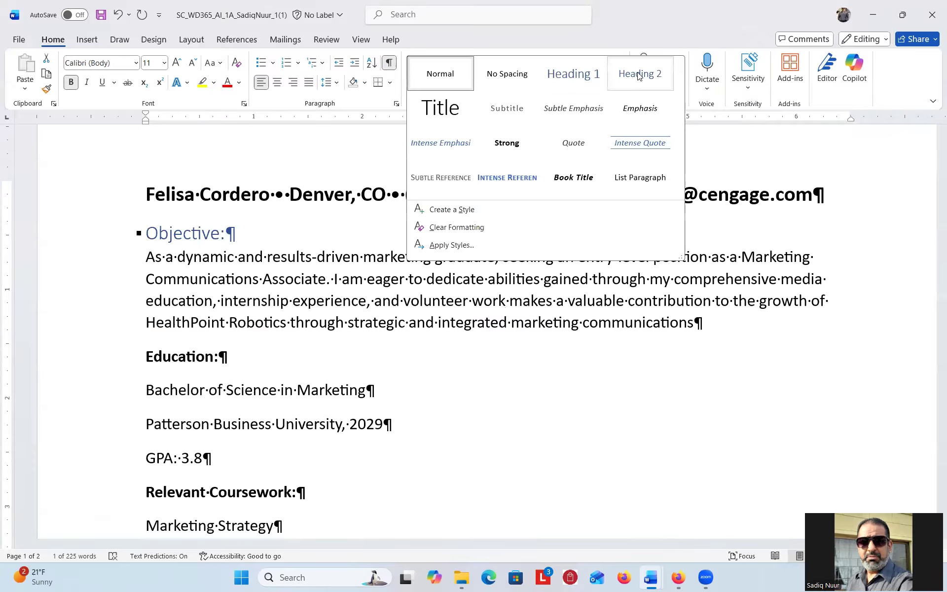
{"action": "left_click", "coordinate": [638, 74]}
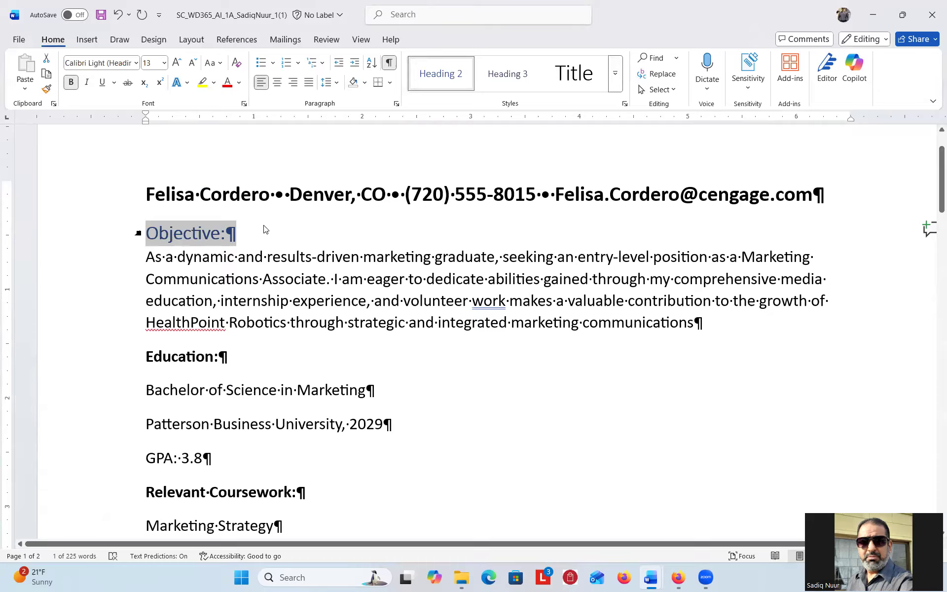
- Copy the "Objective:" heading's formatting with Format Painter to the "Education:", "Relevant Coursework:" and "Experience:" headings
{"action": "left_click", "coordinate": [47, 87]}
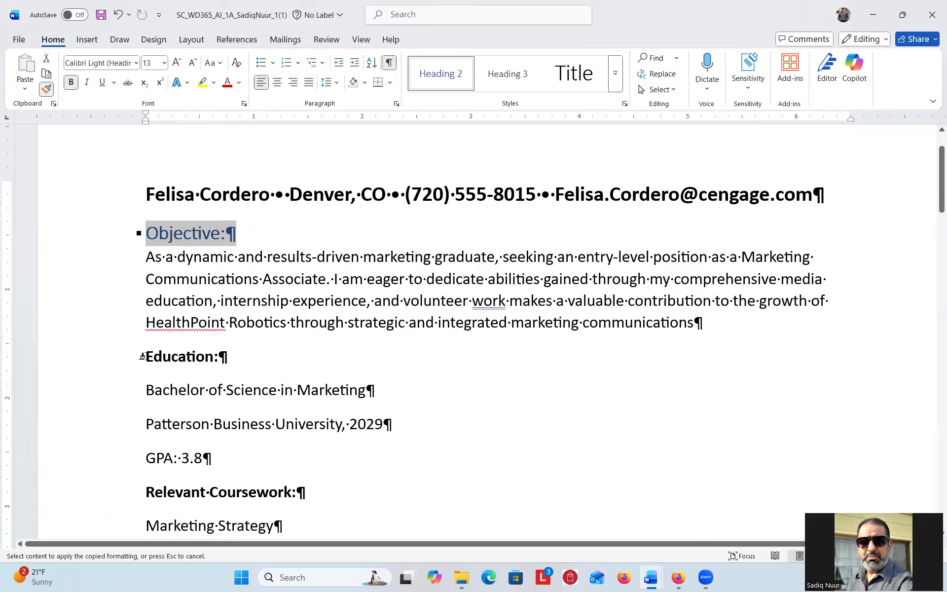
{"action": "left_click_drag", "start_coordinate": [142, 355], "coordinate": [228, 356]}
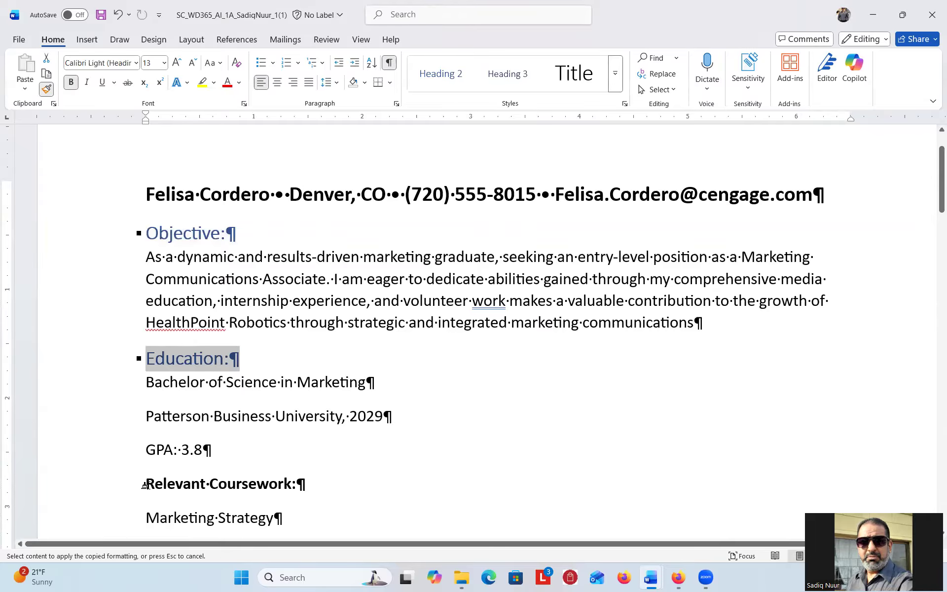
{"action": "mouse_move", "coordinate": [144, 484]}
{"action": "left_mouse_down"}
{"action": "mouse_move", "coordinate": [257, 475]}
{"action": "mouse_move", "coordinate": [298, 483]}
{"action": "left_mouse_up"}
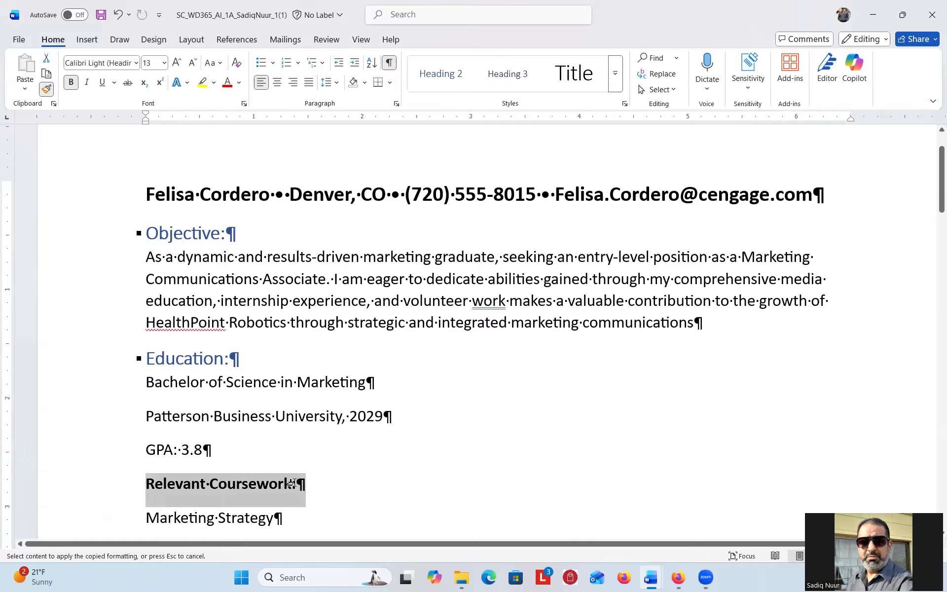
{"action": "left_click_drag", "start_coordinate": [933, 187], "coordinate": [934, 240]}
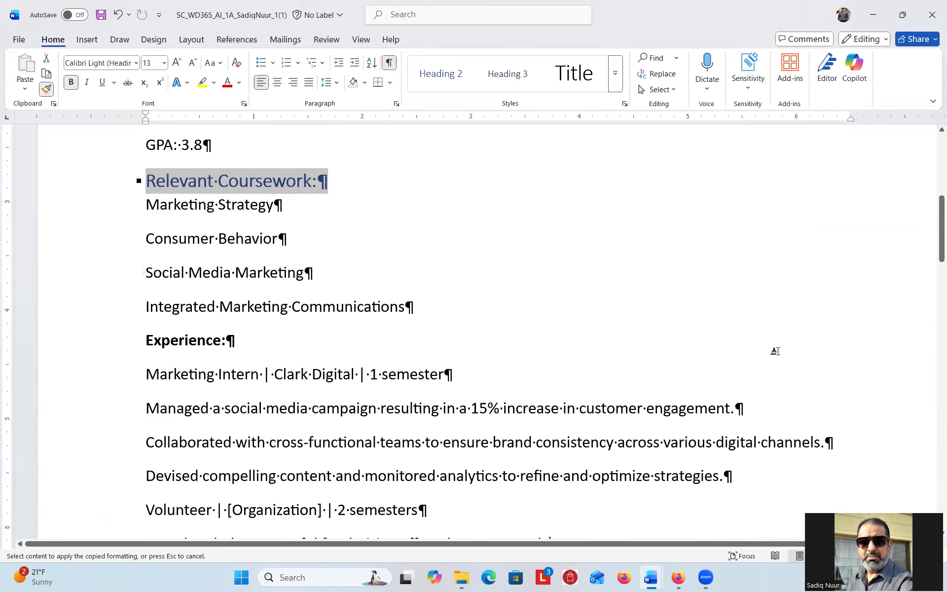
{"action": "left_click_drag", "start_coordinate": [143, 340], "coordinate": [241, 341]}
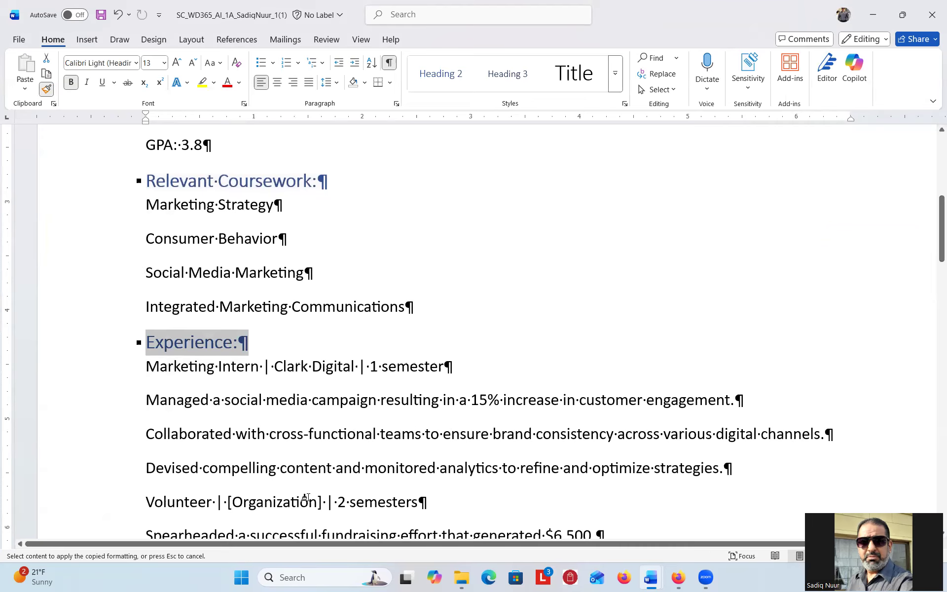
- Paint the same heading formatting onto "Education-Related Achievements:", "Skills:", "Professional Development:" and "References:", and turn off Format Painter
{"action": "left_click_drag", "start_coordinate": [933, 253], "coordinate": [934, 291]}
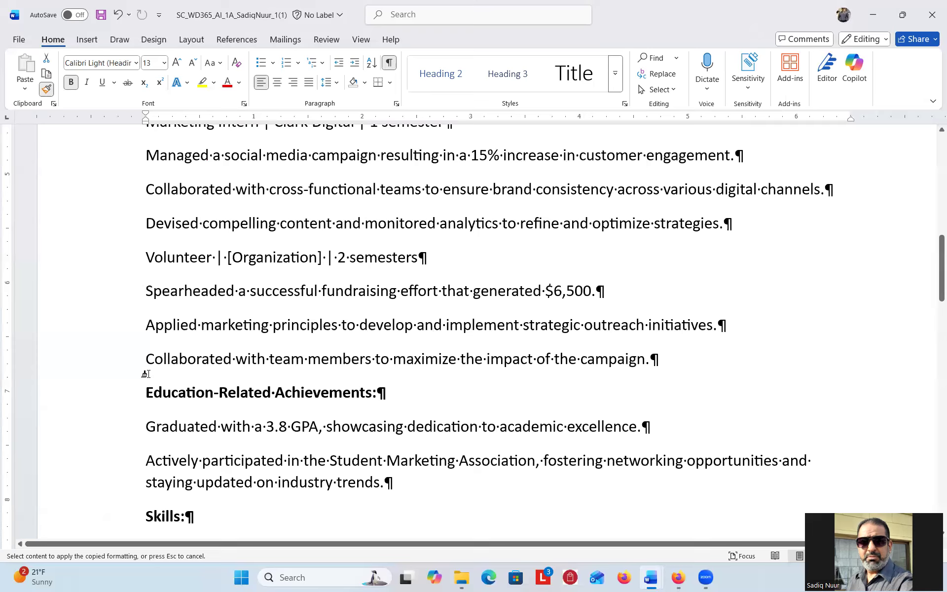
{"action": "left_click_drag", "start_coordinate": [147, 392], "coordinate": [376, 393]}
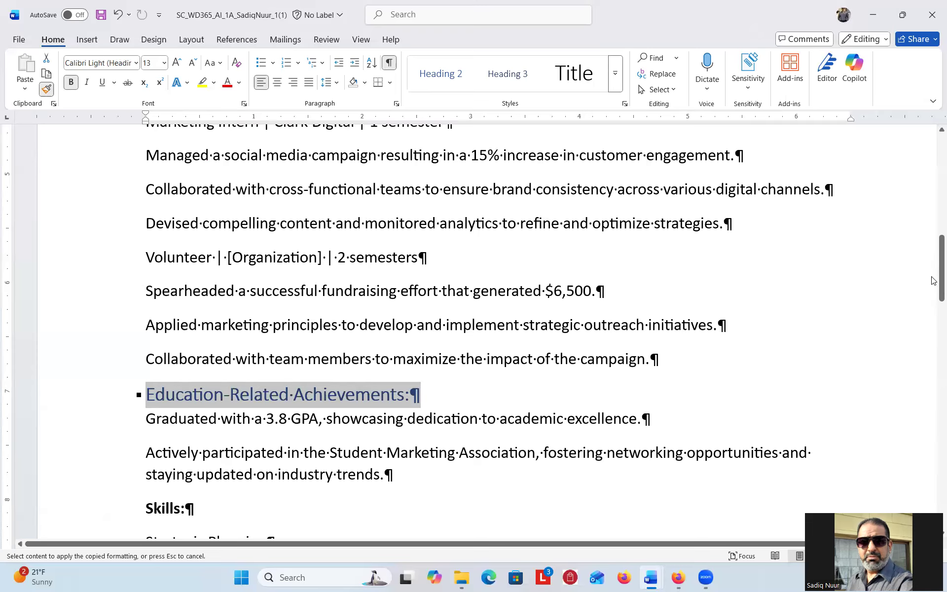
{"action": "left_click_drag", "start_coordinate": [933, 274], "coordinate": [935, 317]}
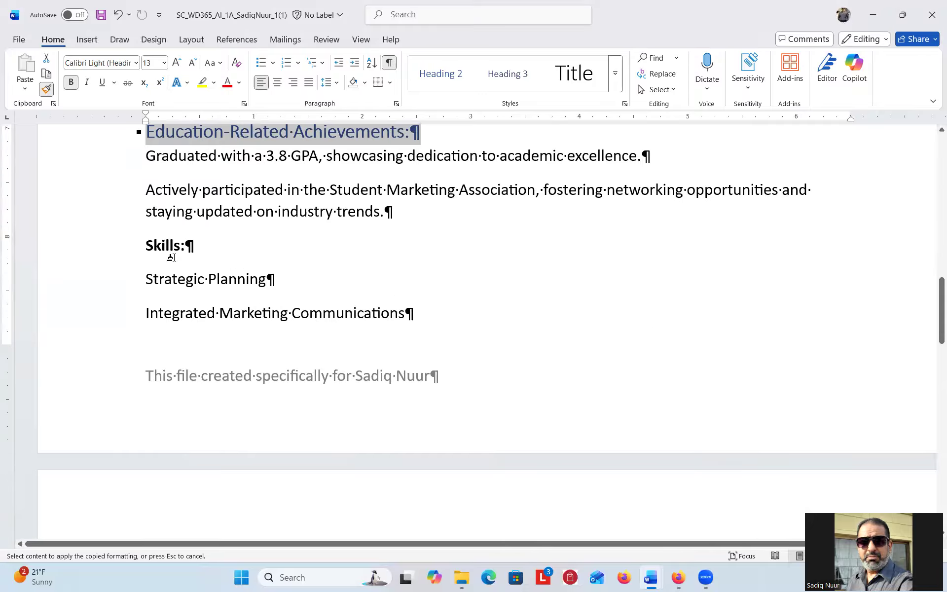
{"action": "left_click_drag", "start_coordinate": [183, 245], "coordinate": [196, 247]}
{"action": "left_click_drag", "start_coordinate": [935, 298], "coordinate": [934, 360]}
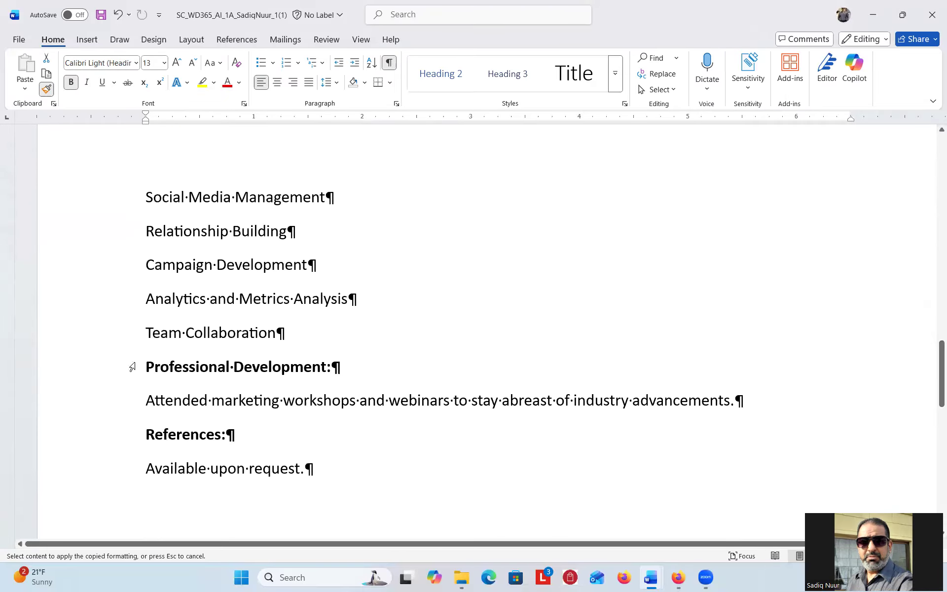
{"action": "left_click_drag", "start_coordinate": [144, 368], "coordinate": [340, 368]}
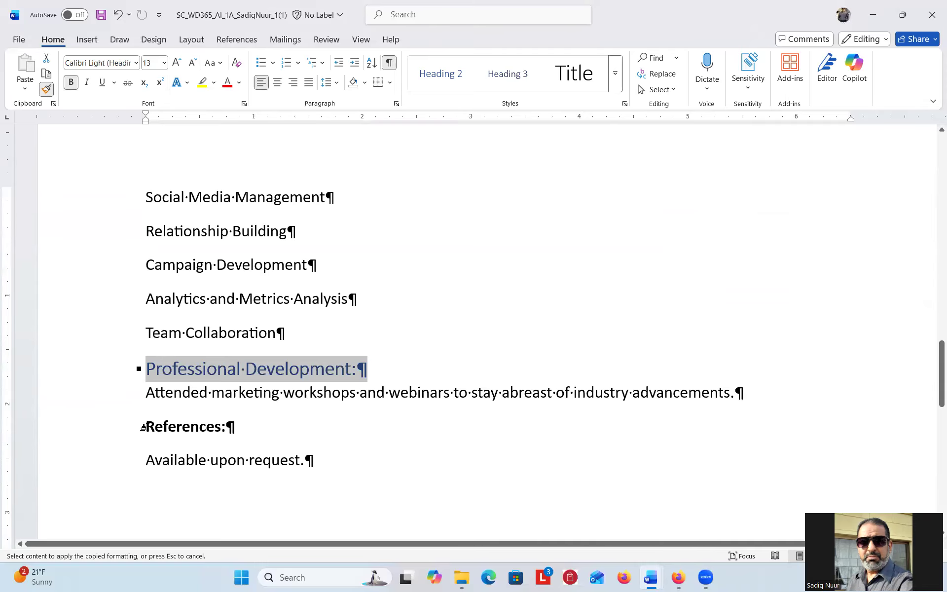
{"action": "left_click_drag", "start_coordinate": [143, 426], "coordinate": [232, 424]}
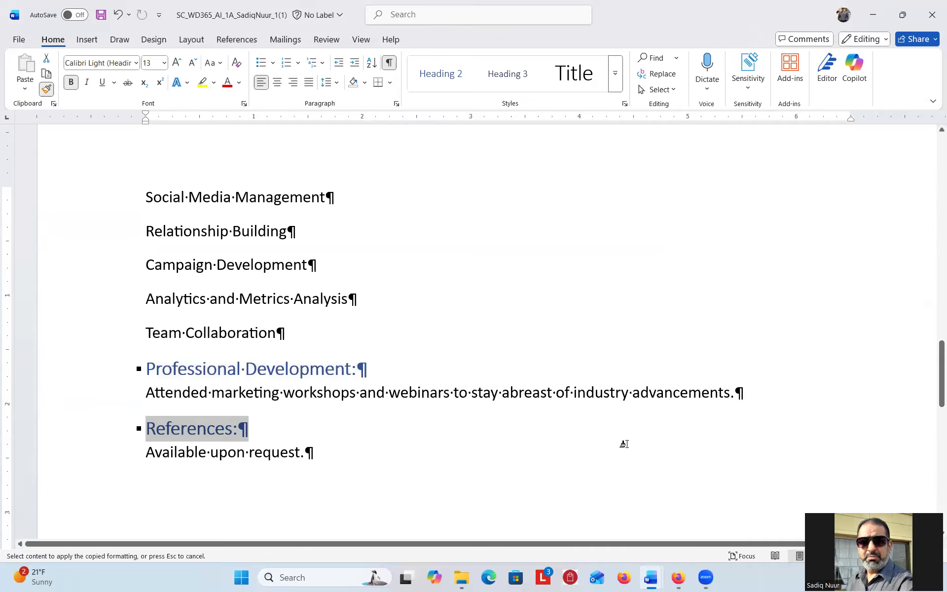
{"action": "left_click_drag", "start_coordinate": [934, 395], "coordinate": [933, 195]}
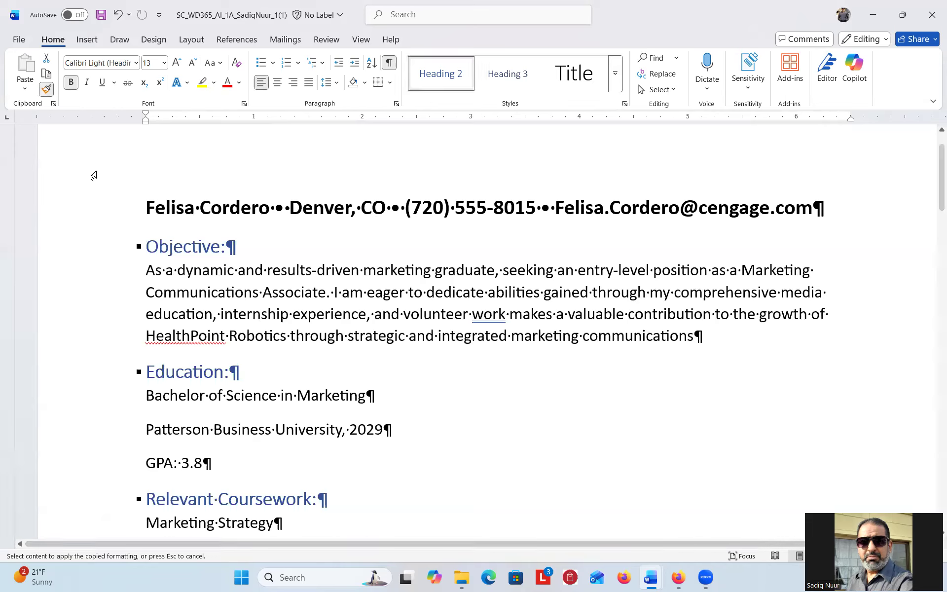
{"action": "double_click", "coordinate": [46, 91]}
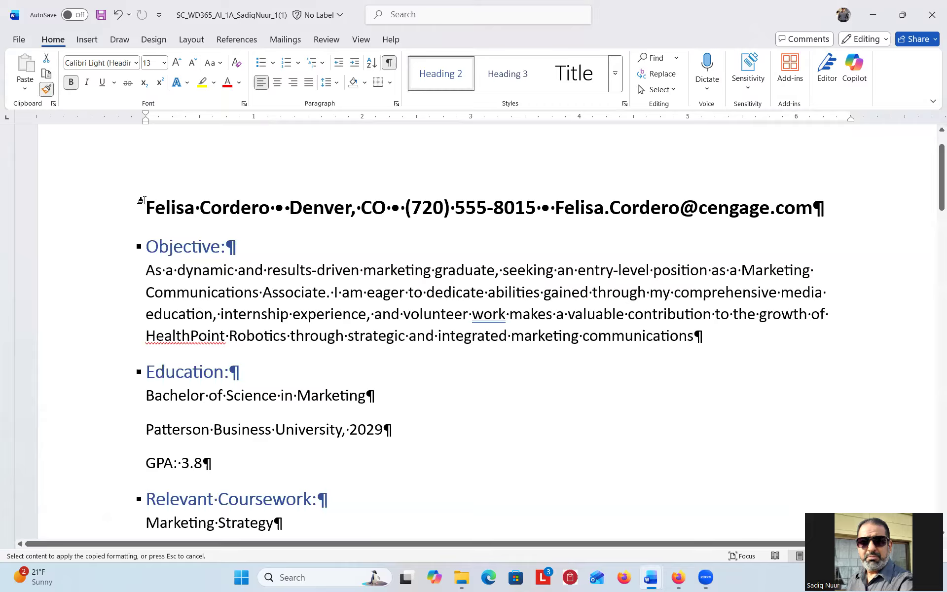
{"action": "left_click", "coordinate": [48, 90]}
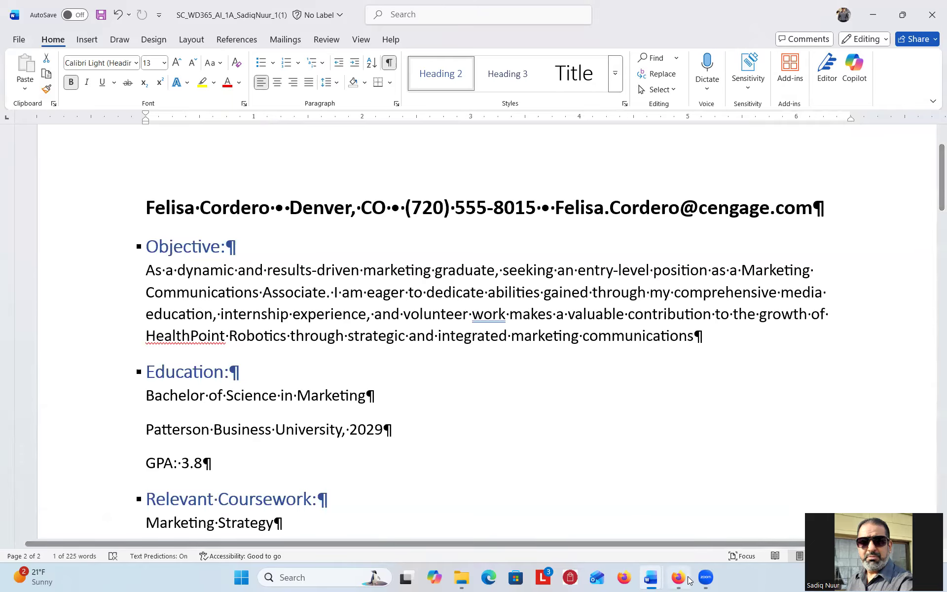
- Check step 3 in the instructions document and insert "I am" after the comma in the resume's first Objective sentence
{"action": "mouse_move", "coordinate": [651, 576]}
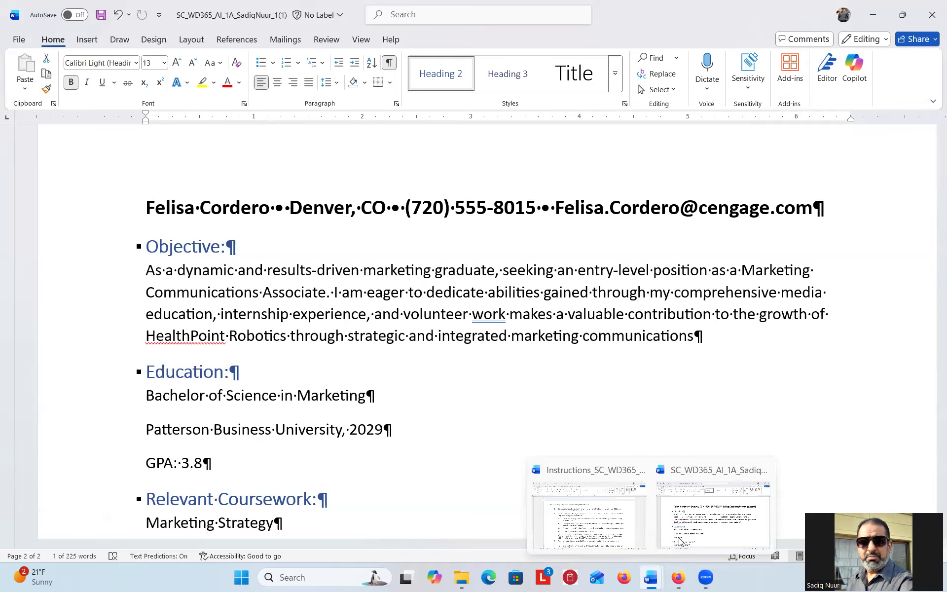
{"action": "left_click", "coordinate": [626, 534]}
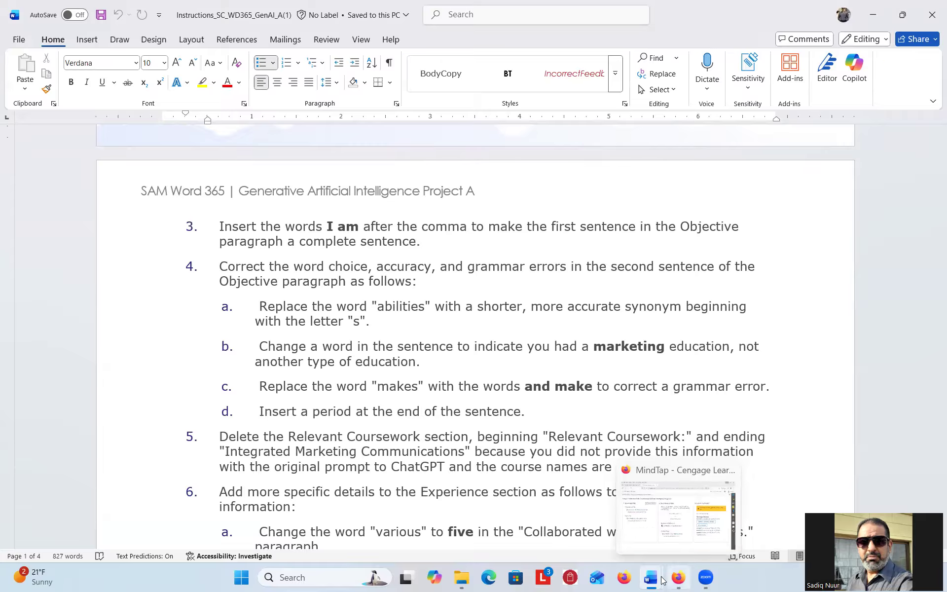
{"action": "mouse_move", "coordinate": [659, 582]}
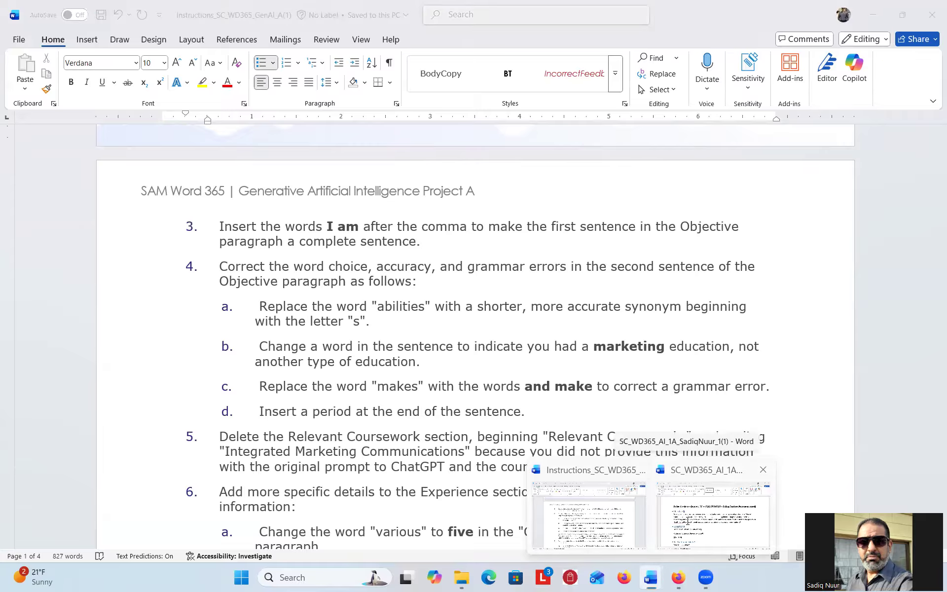
{"action": "left_click", "coordinate": [713, 513]}
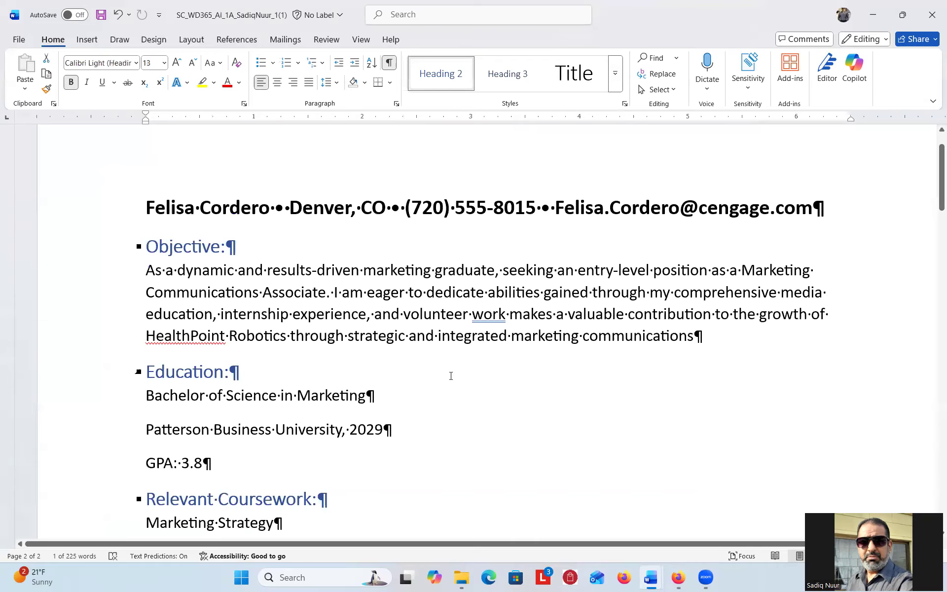
{"action": "left_click", "coordinate": [498, 272]}
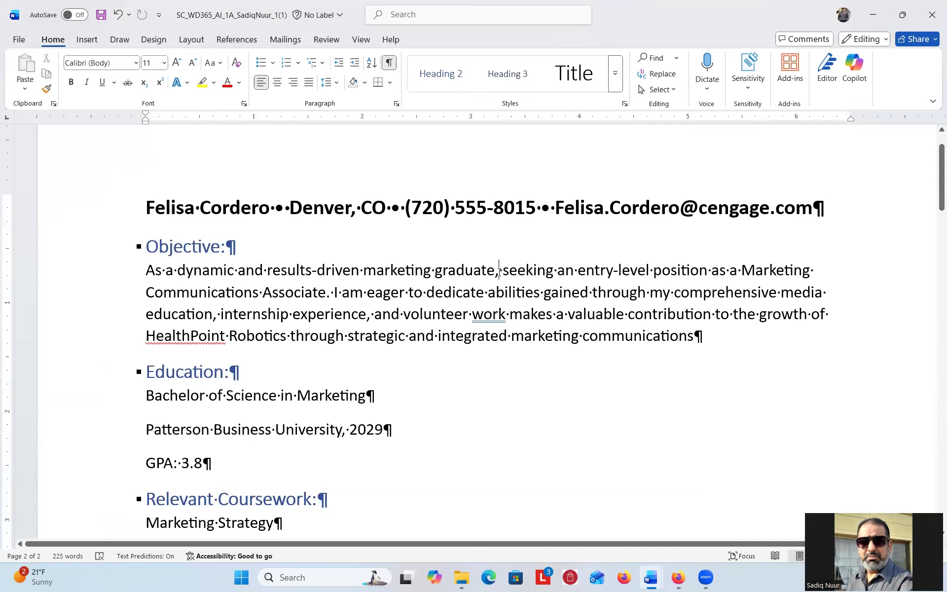
{"action": "type", "text": "I am"}
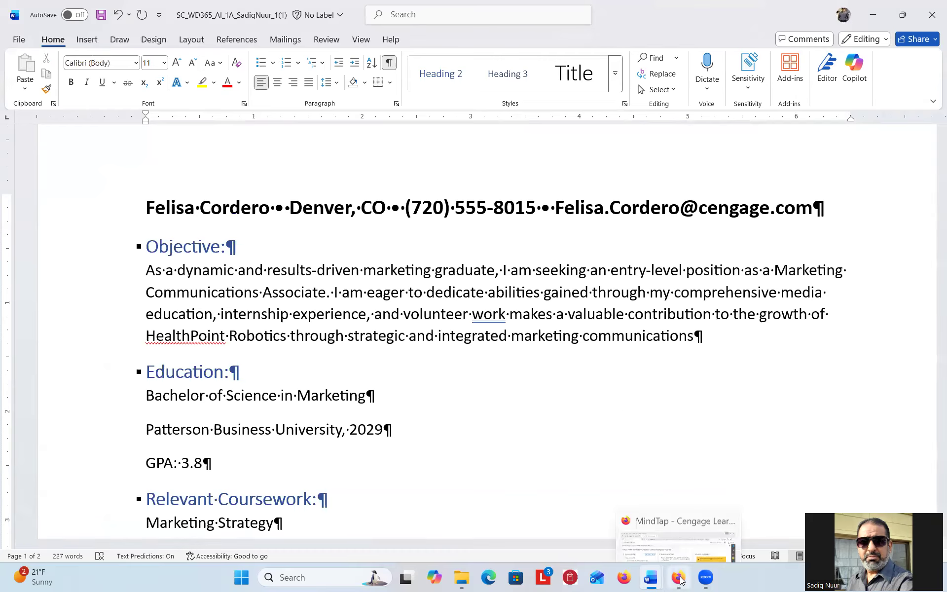
- Check step 4a in the instructions document and replace "abilities" in the resume's second Objective sentence with the synonym "skills"
{"action": "mouse_move", "coordinate": [646, 580]}
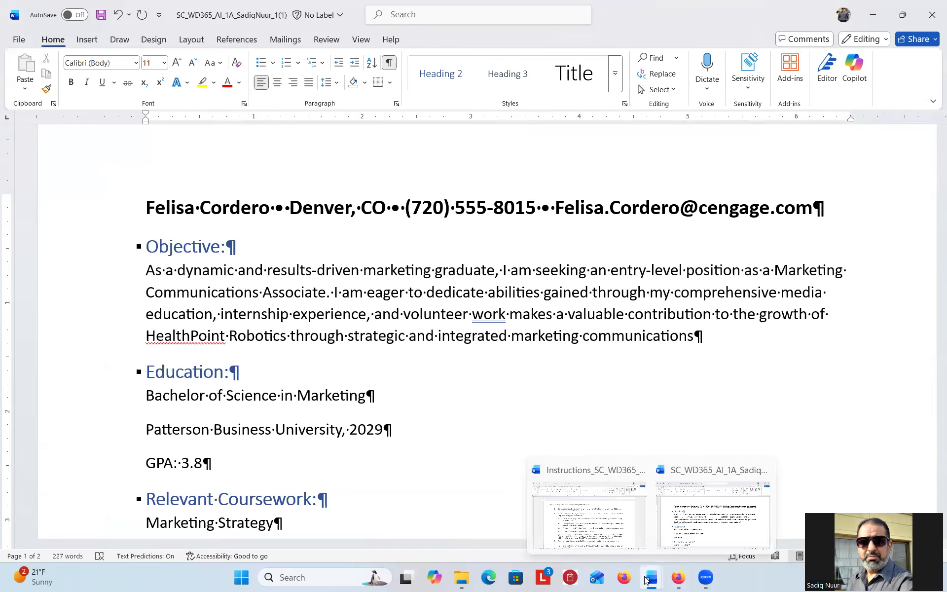
{"action": "left_click", "coordinate": [611, 529]}
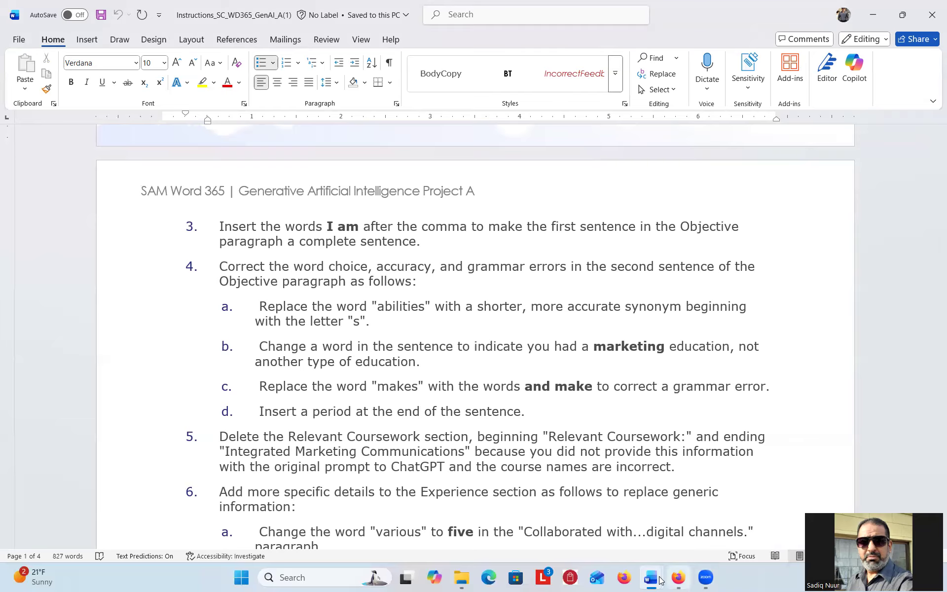
{"action": "mouse_move", "coordinate": [656, 577]}
{"action": "left_click", "coordinate": [679, 536]}
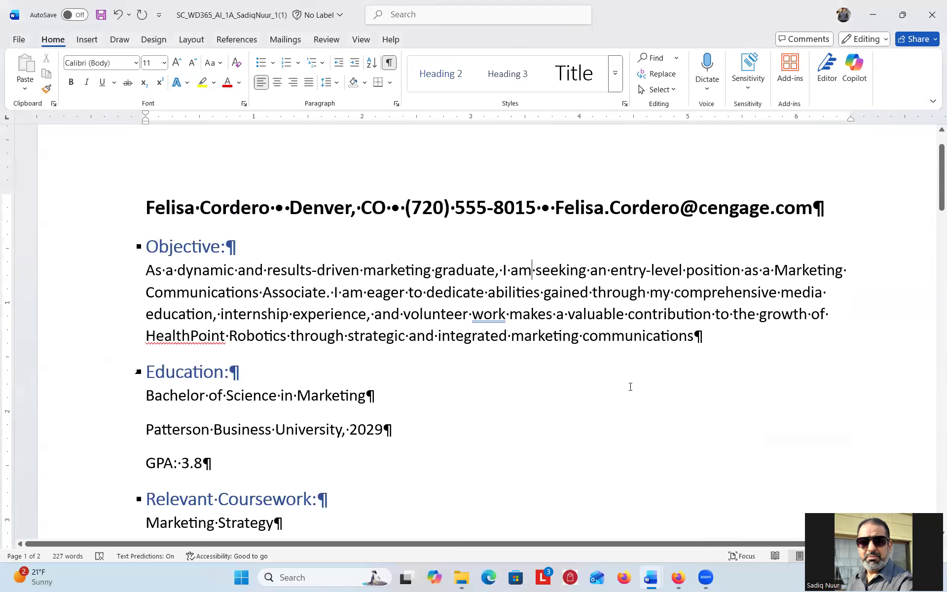
{"action": "right_click", "coordinate": [505, 292]}
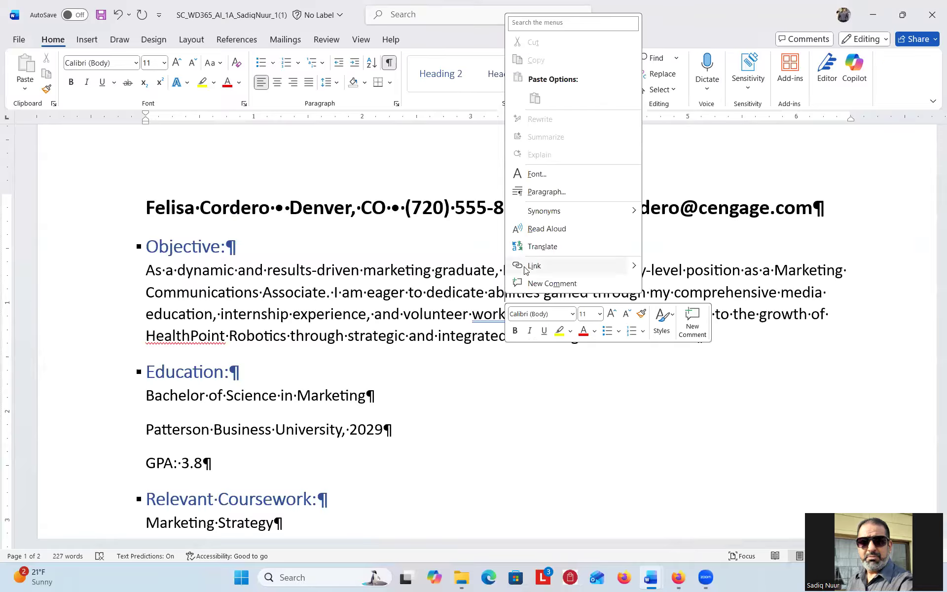
{"action": "mouse_move", "coordinate": [557, 215]}
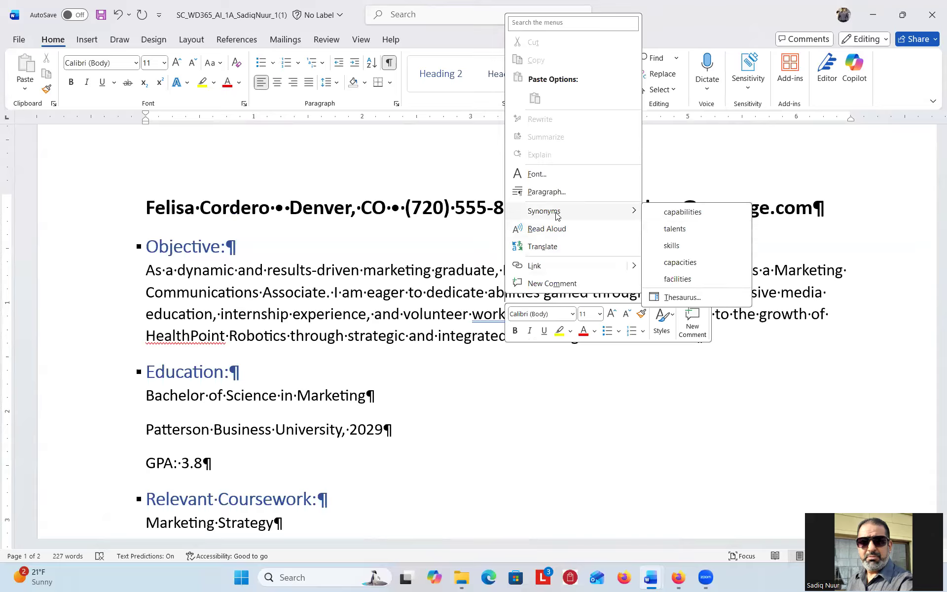
{"action": "left_click", "coordinate": [672, 246]}
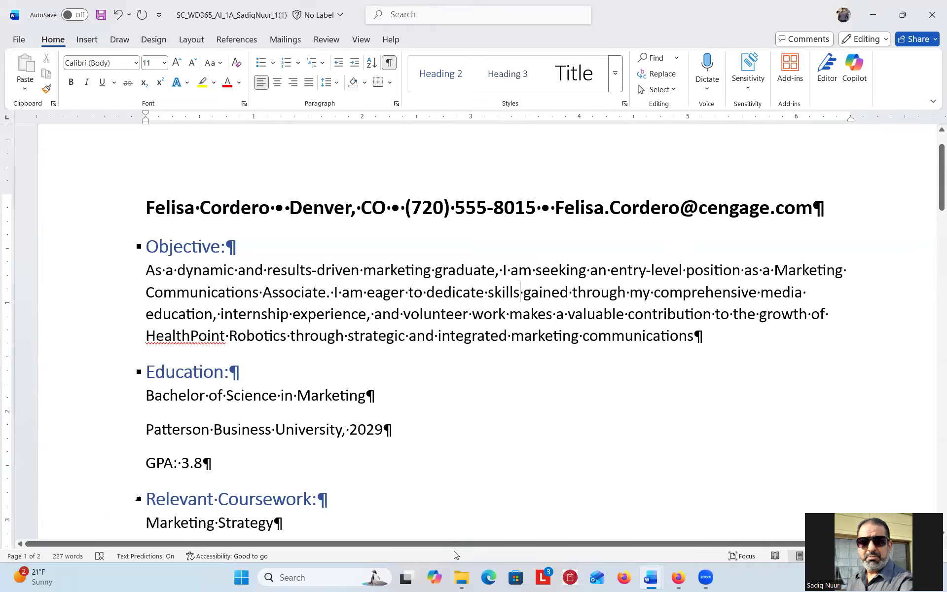
- Check step 4b in the instructions document and replace "media" with "marketing" before "education" in the resume's second Objective sentence
{"action": "mouse_move", "coordinate": [652, 575]}
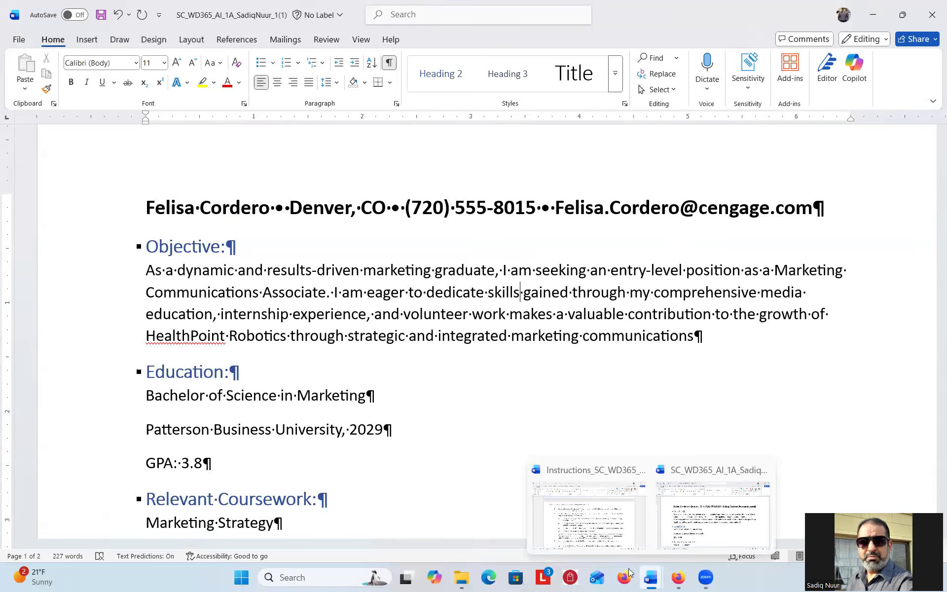
{"action": "left_click", "coordinate": [599, 529]}
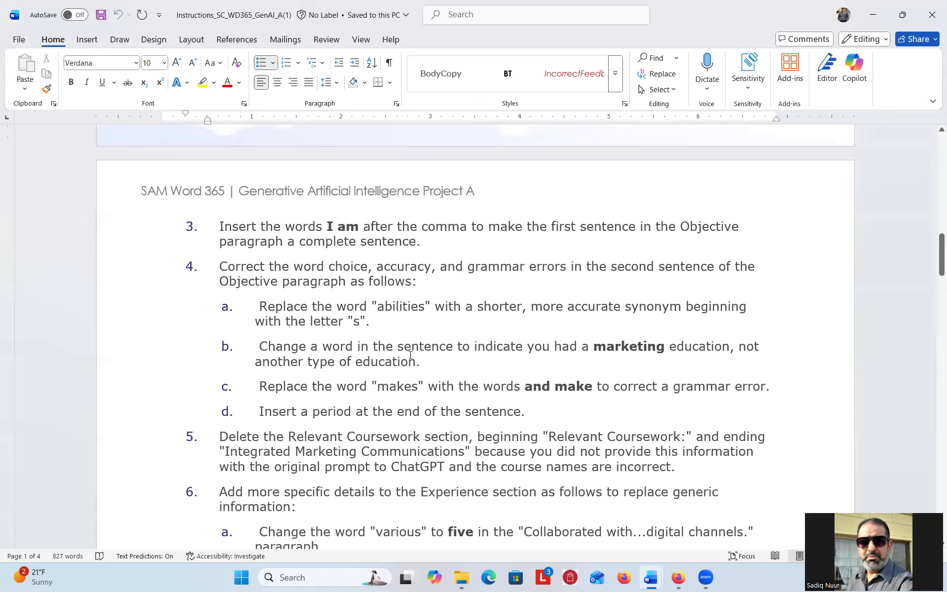
{"action": "mouse_move", "coordinate": [650, 577]}
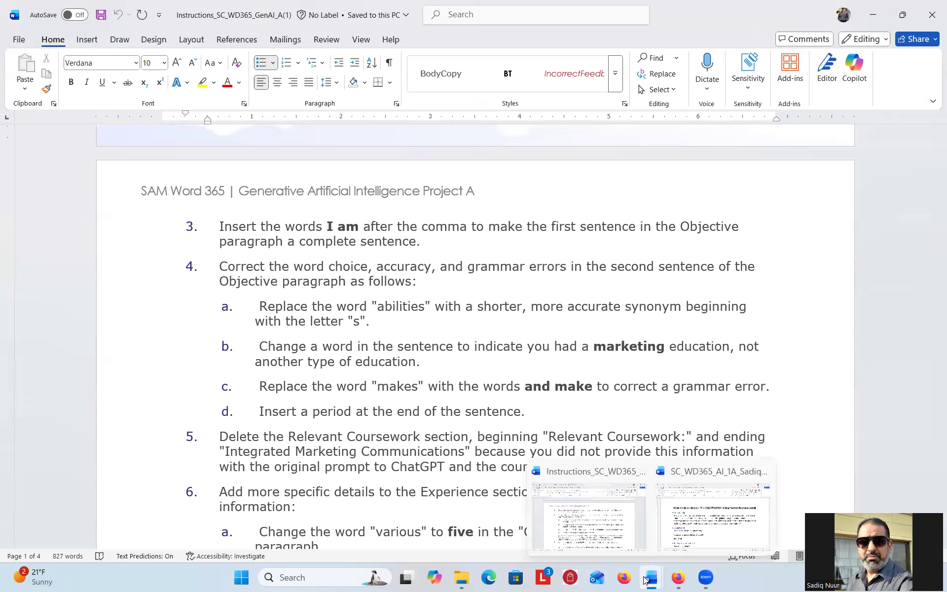
{"action": "left_click", "coordinate": [700, 519]}
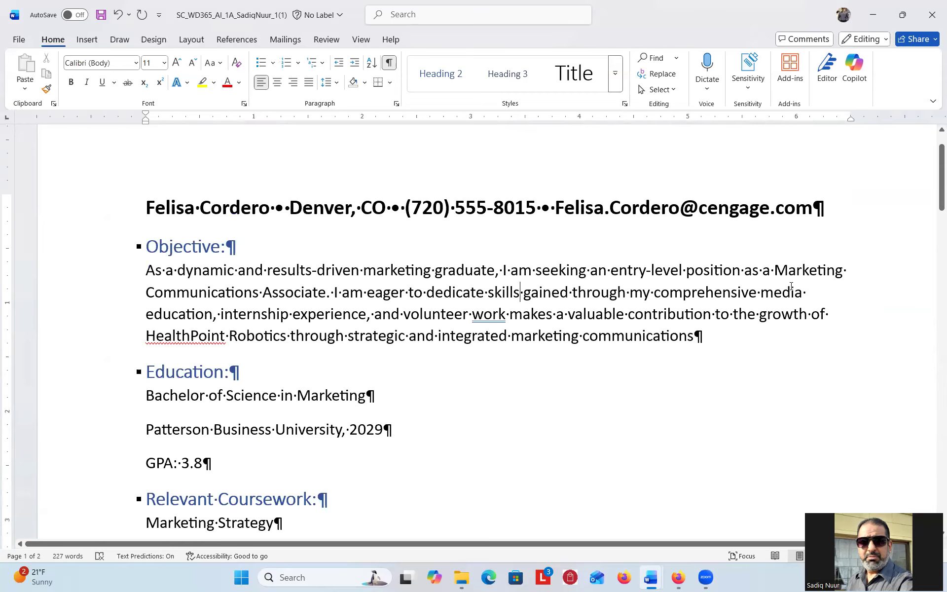
{"action": "left_click_drag", "start_coordinate": [762, 292], "coordinate": [801, 295]}
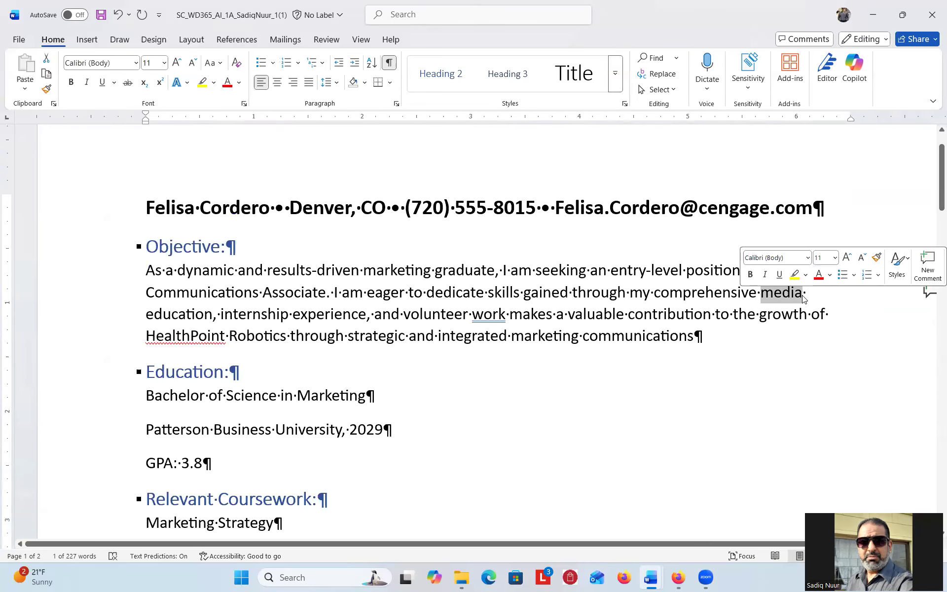
{"action": "type", "text": "Ma"}
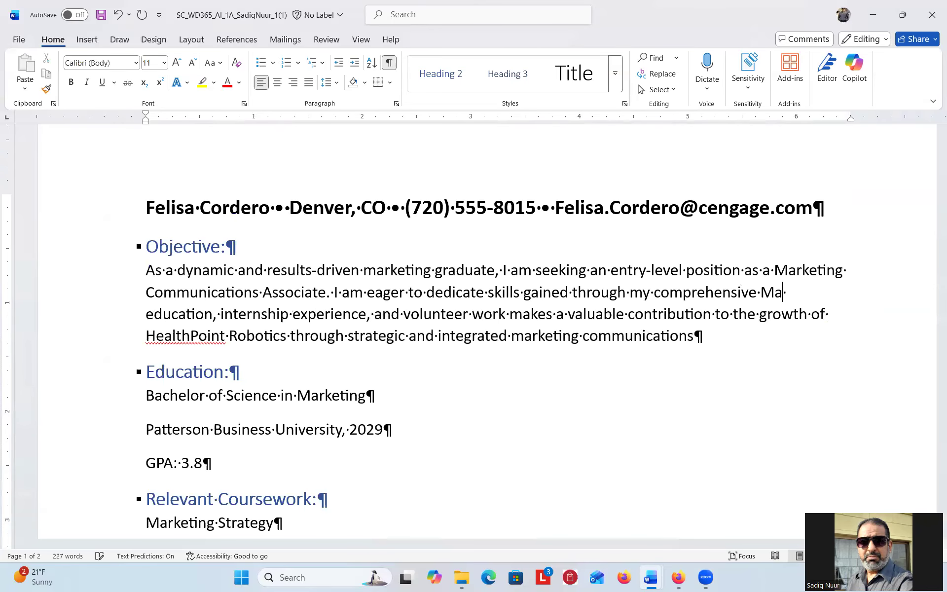
{"action": "type", "text": "rketing"}
{"action": "left_click_drag", "start_coordinate": [761, 292], "coordinate": [770, 293]}
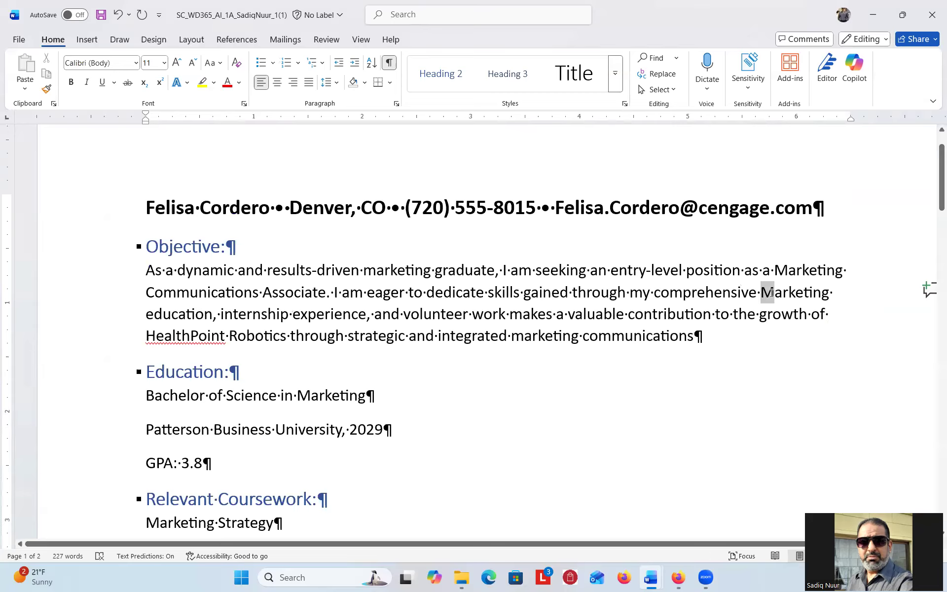
{"action": "type", "text": "m"}
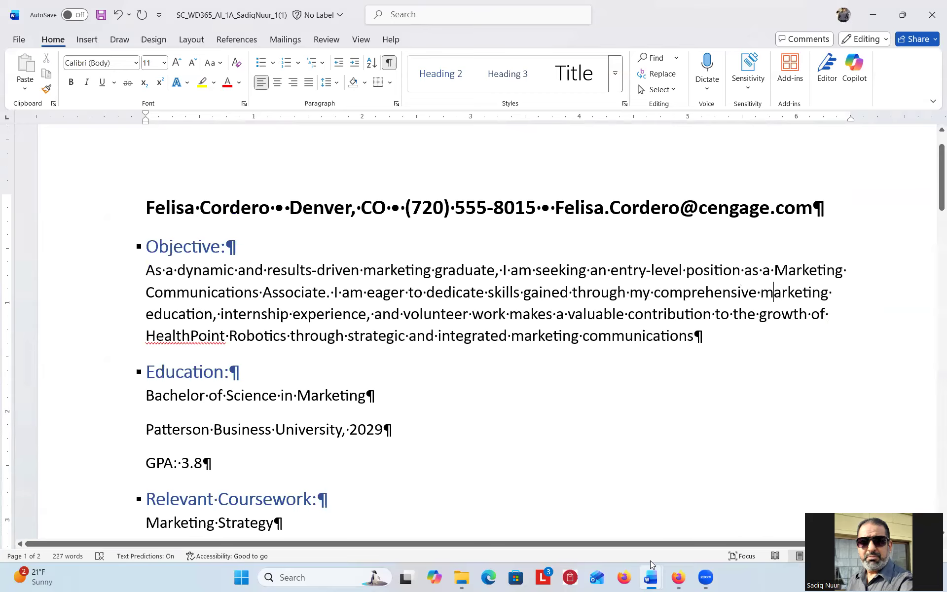
- Compare steps 4b to 4d in the instructions document with the resume's Objective paragraph
{"action": "mouse_move", "coordinate": [651, 574]}
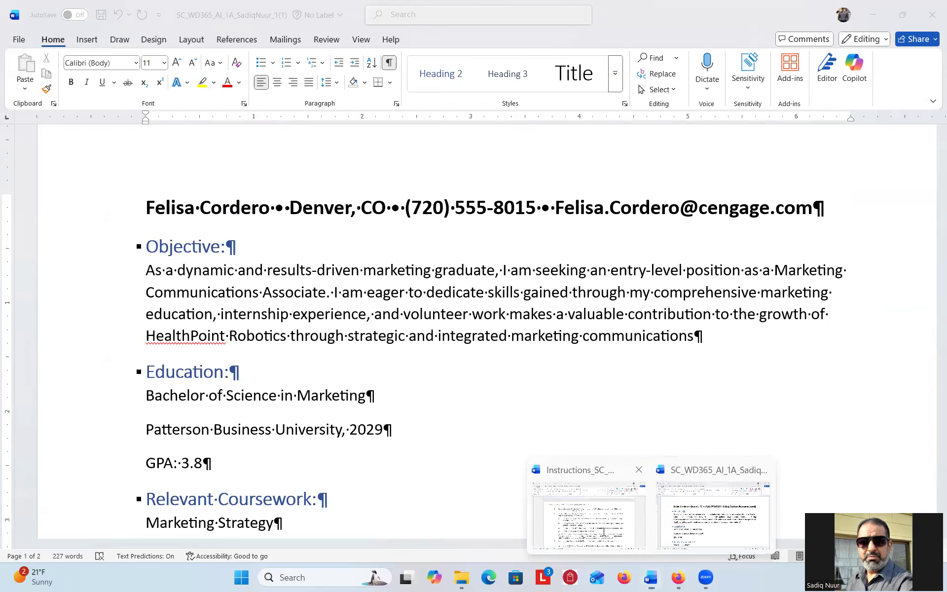
{"action": "left_click", "coordinate": [592, 513]}
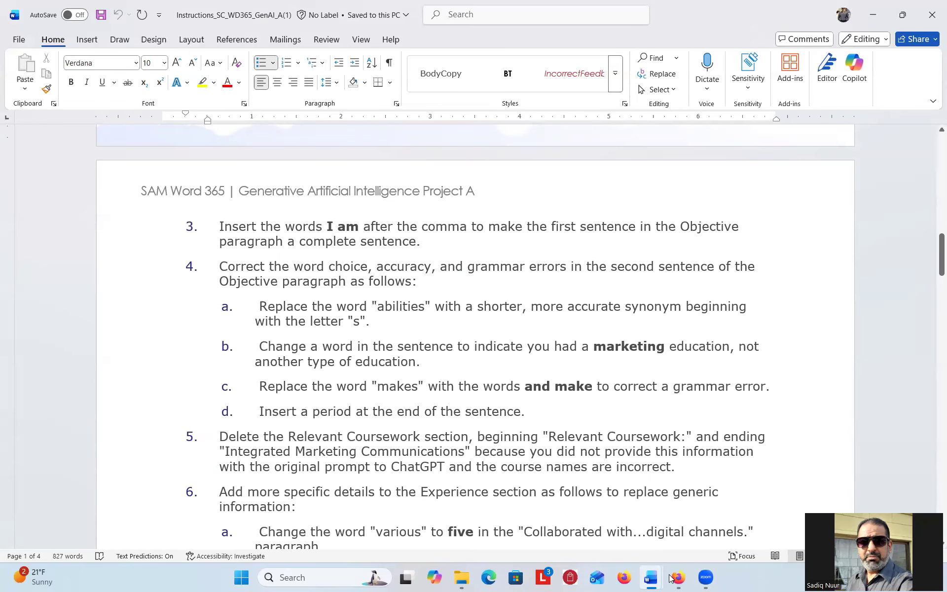
{"action": "mouse_move", "coordinate": [651, 575]}
{"action": "left_click", "coordinate": [708, 526]}
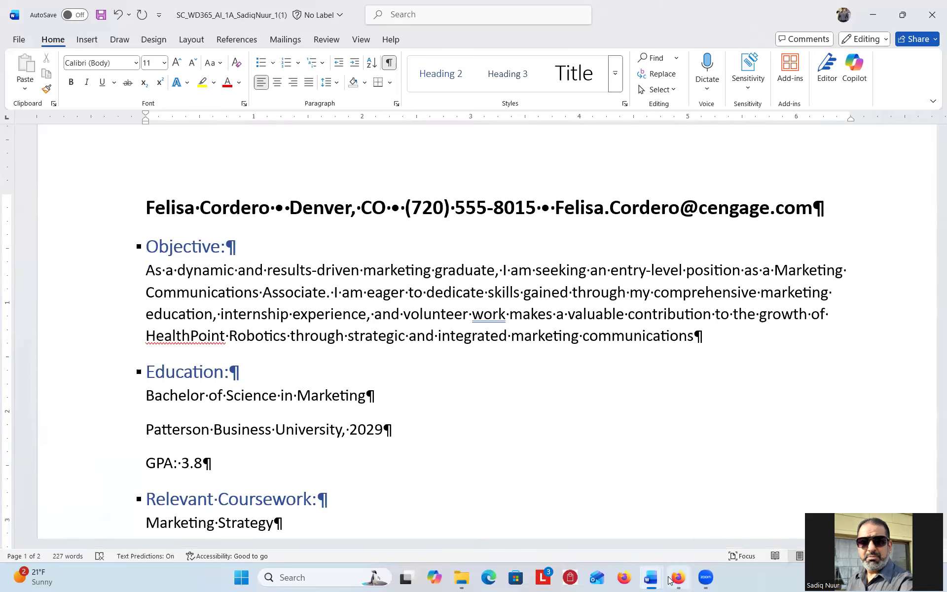
{"action": "mouse_move", "coordinate": [650, 577]}
{"action": "left_click", "coordinate": [616, 540]}
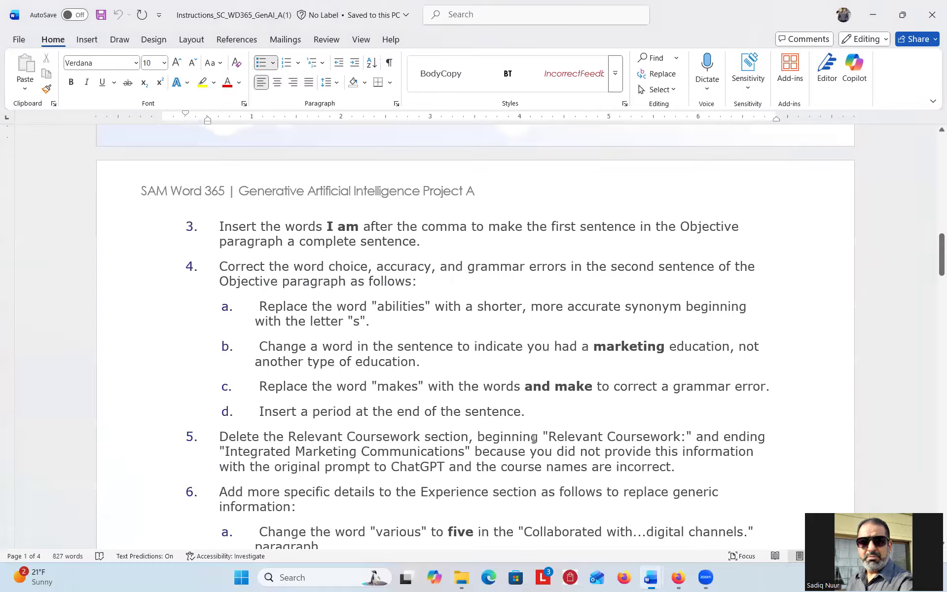
{"action": "left_click_drag", "start_coordinate": [933, 269], "coordinate": [934, 284]}
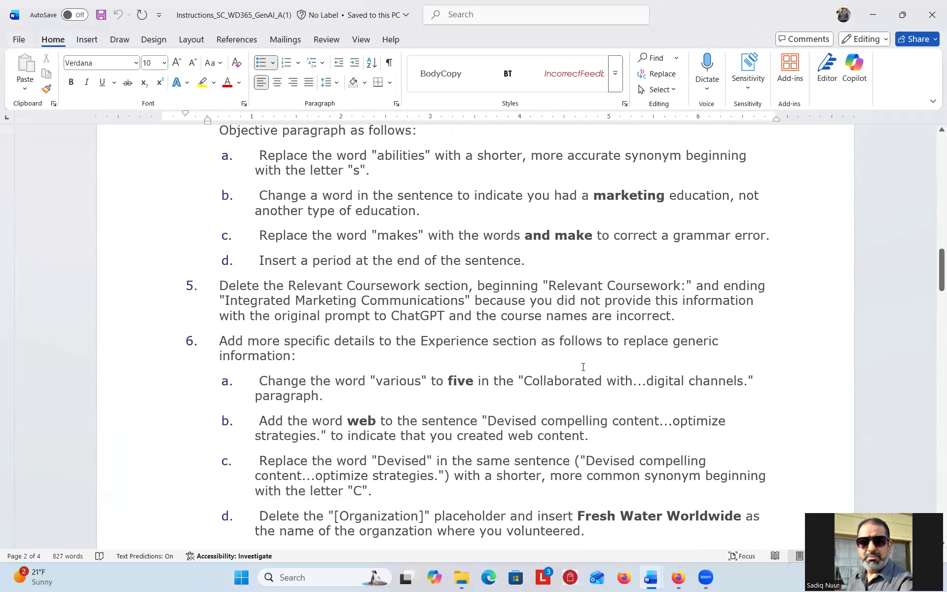
{"action": "mouse_move", "coordinate": [651, 577]}
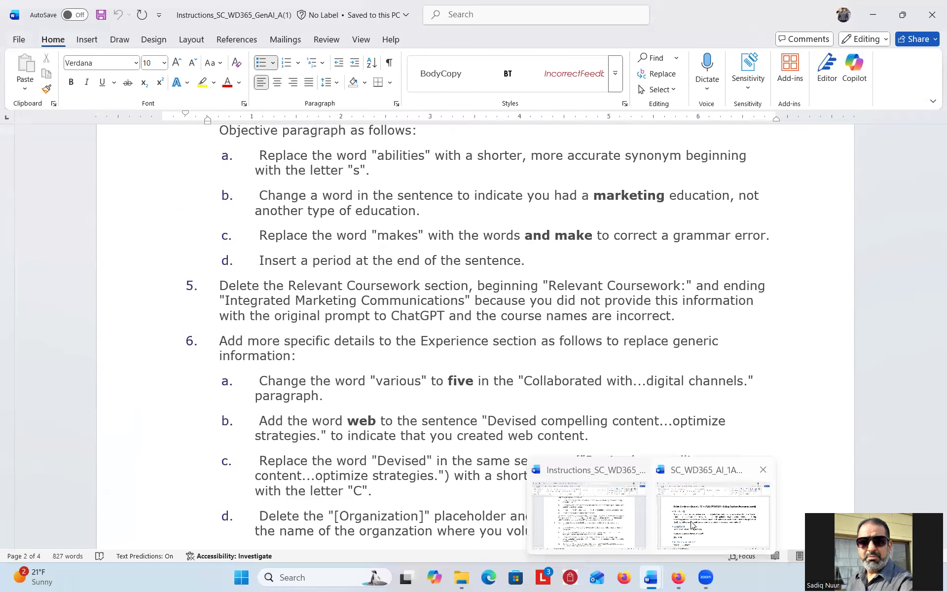
{"action": "left_click", "coordinate": [692, 524]}
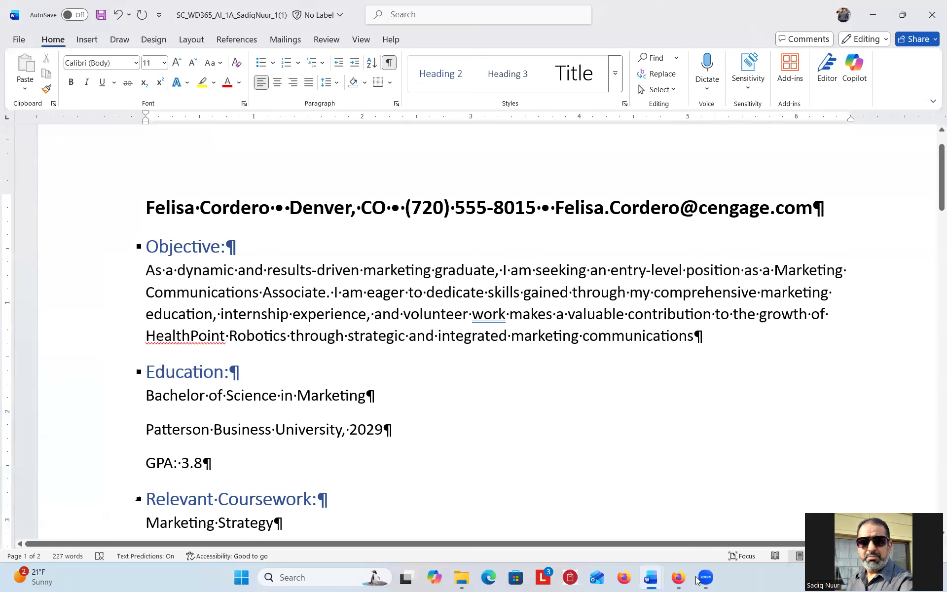
- Recheck steps 4c and 4d, replace "makes" with "and make" in the second Objective sentence and insert a period at its end
{"action": "mouse_move", "coordinate": [650, 576]}
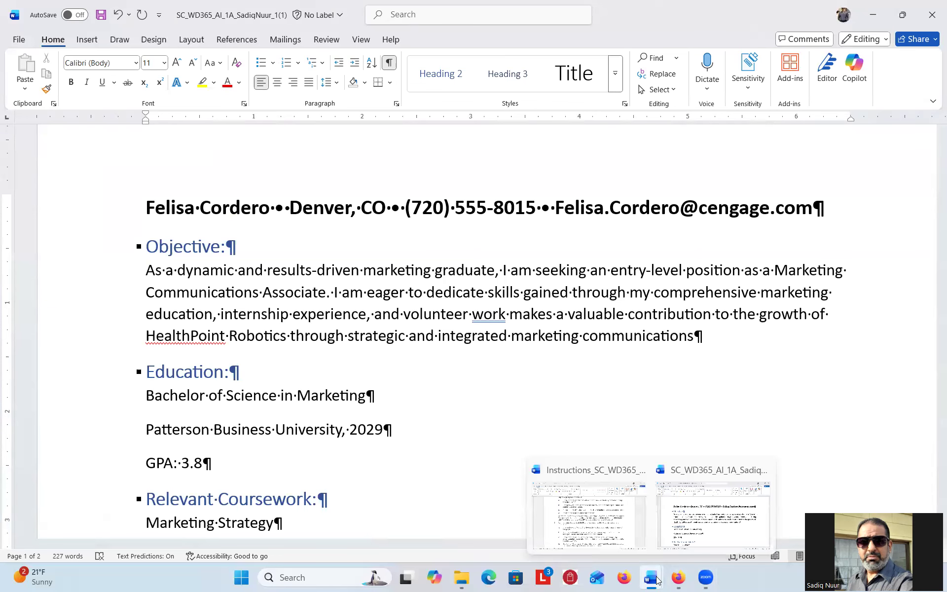
{"action": "left_click", "coordinate": [631, 532]}
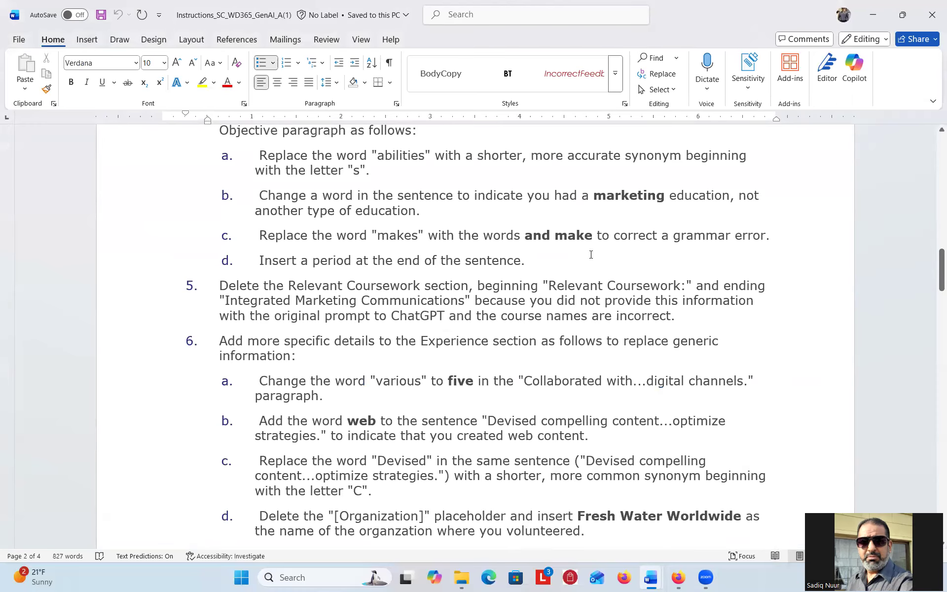
{"action": "mouse_move", "coordinate": [650, 576]}
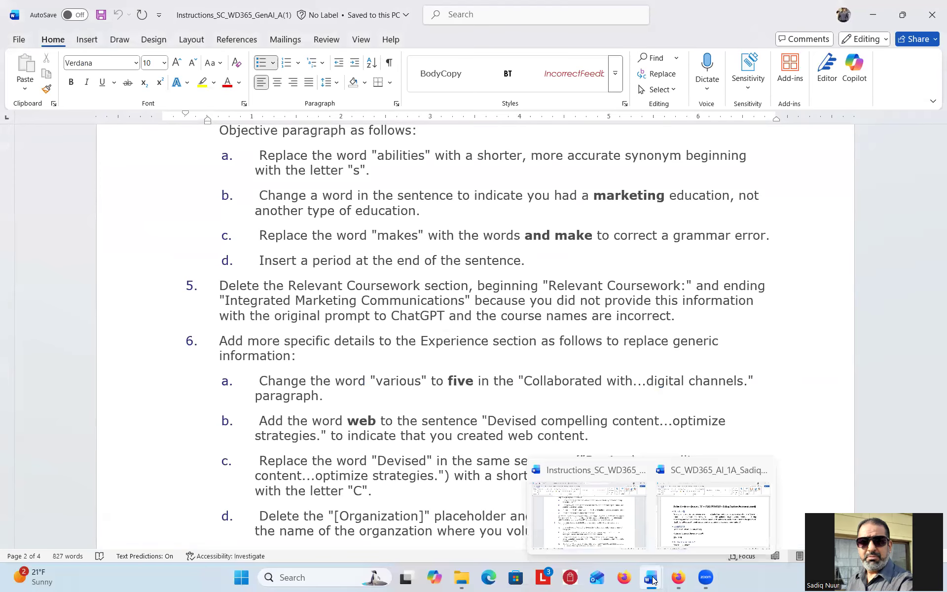
{"action": "left_click", "coordinate": [713, 513]}
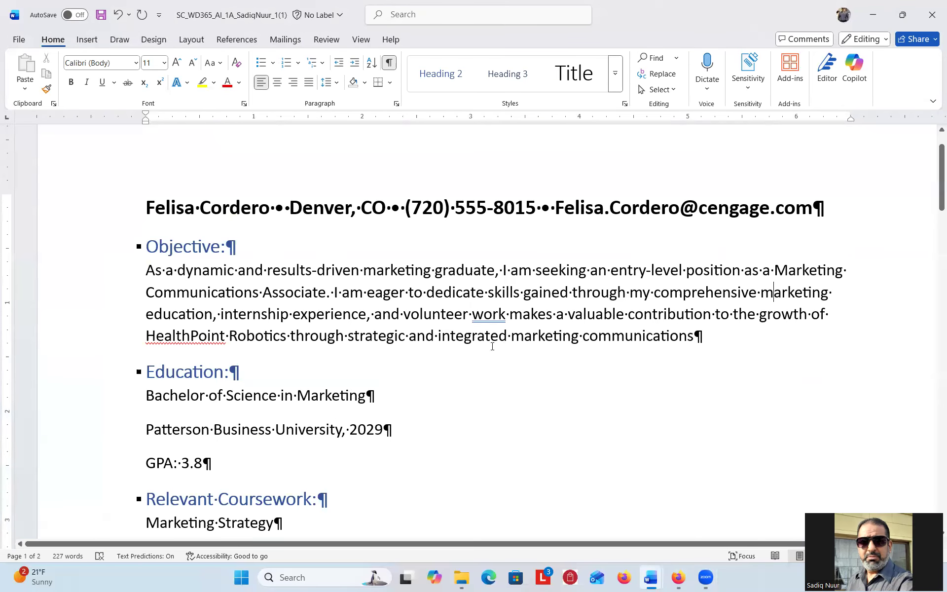
{"action": "left_click_drag", "start_coordinate": [510, 315], "coordinate": [553, 316]}
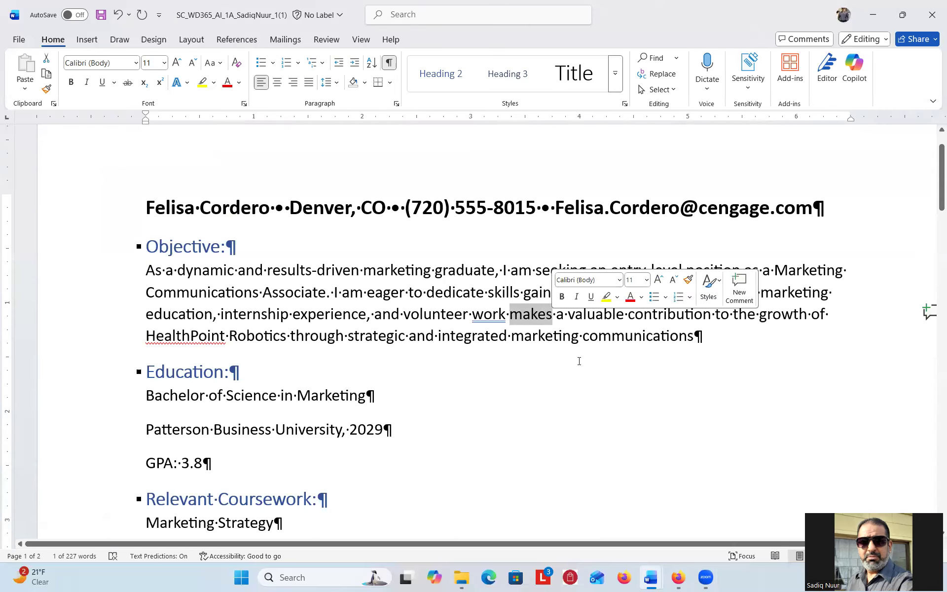
{"action": "type", "text": "and ma"}
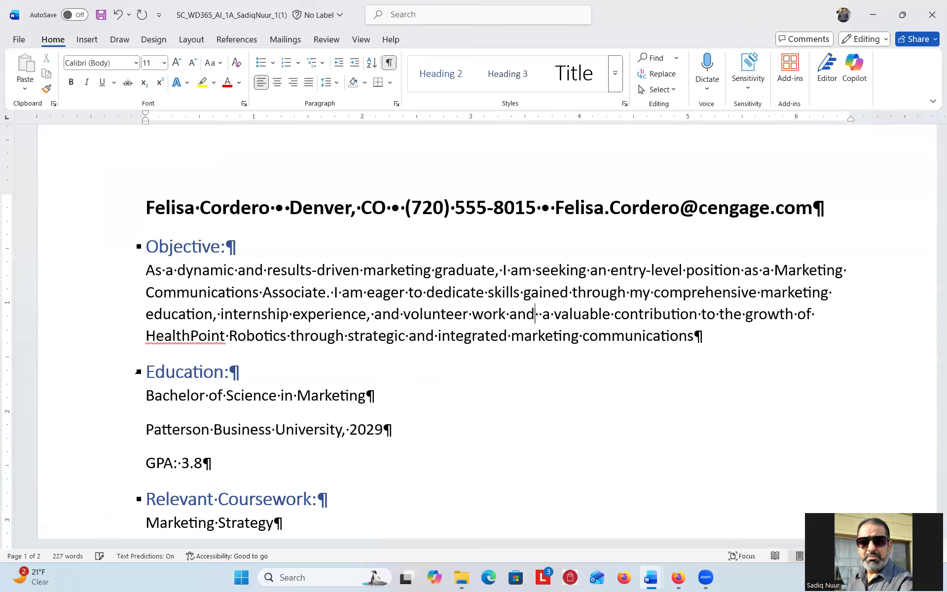
{"action": "type", "text": "ke"}
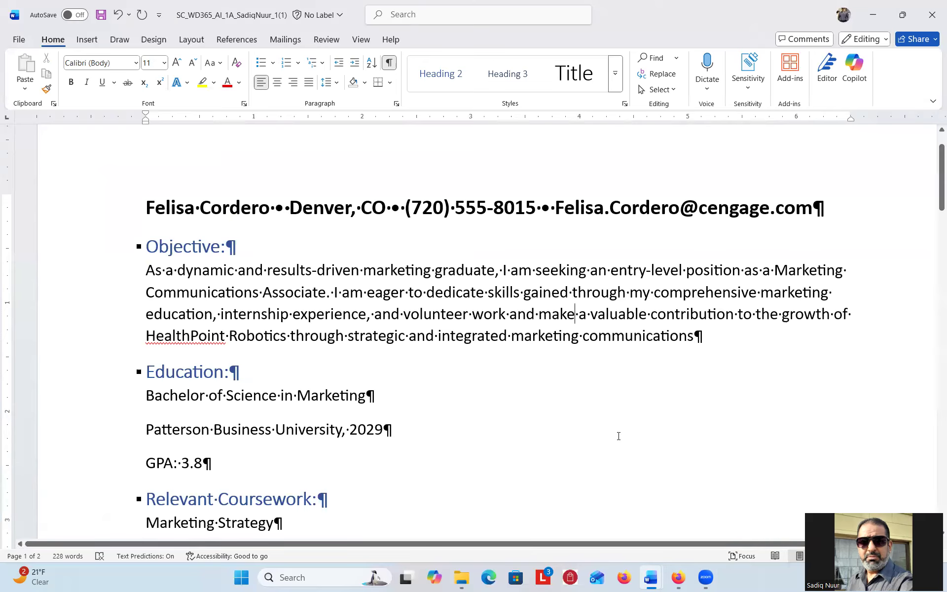
{"action": "left_click", "coordinate": [690, 345]}
{"action": "type", "text": "."}
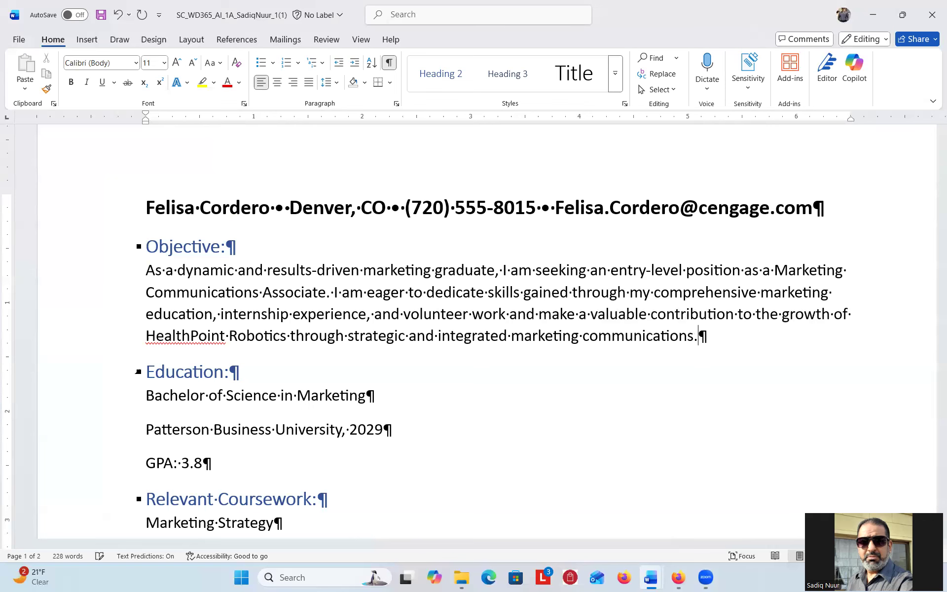
- Check step 5 in the instructions document and delete the resume's Relevant Coursework section, from its heading through "Integrated Marketing Communications"
{"action": "mouse_move", "coordinate": [646, 580]}
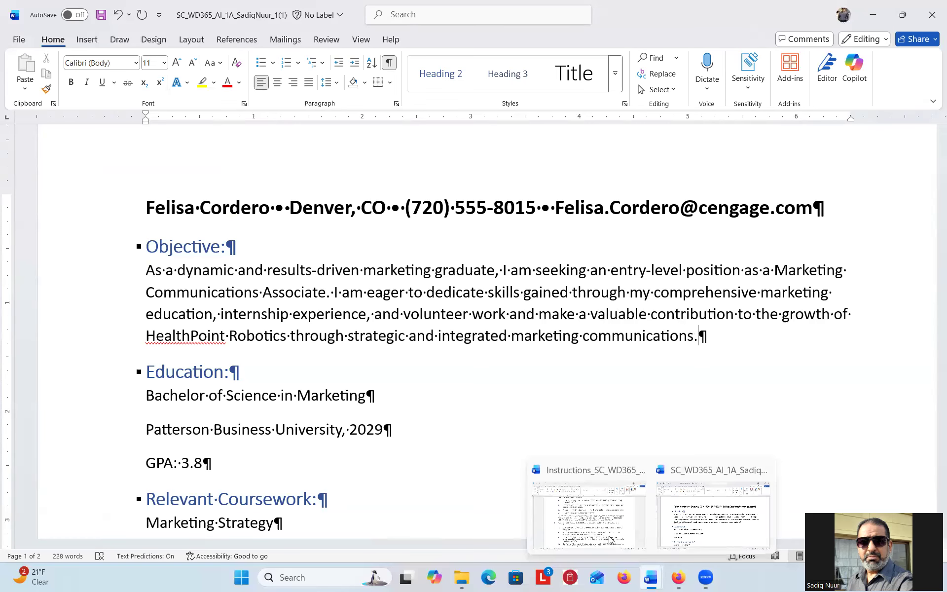
{"action": "left_click", "coordinate": [600, 525]}
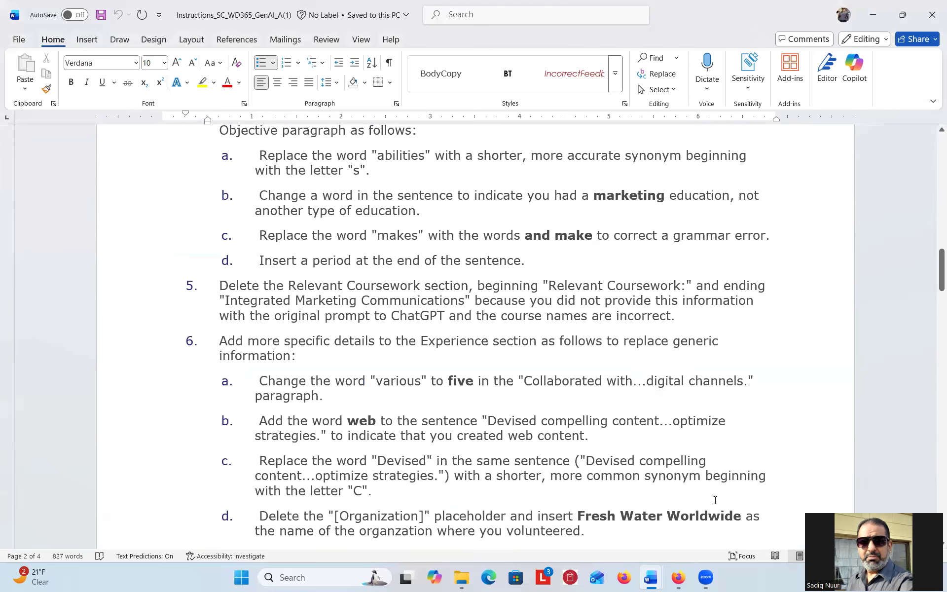
{"action": "mouse_move", "coordinate": [650, 577]}
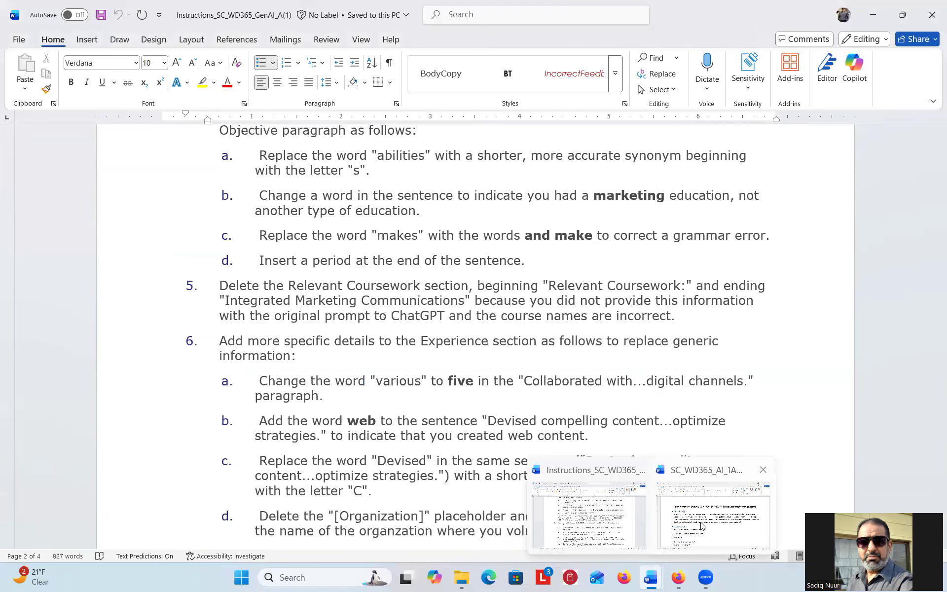
{"action": "left_click", "coordinate": [701, 525]}
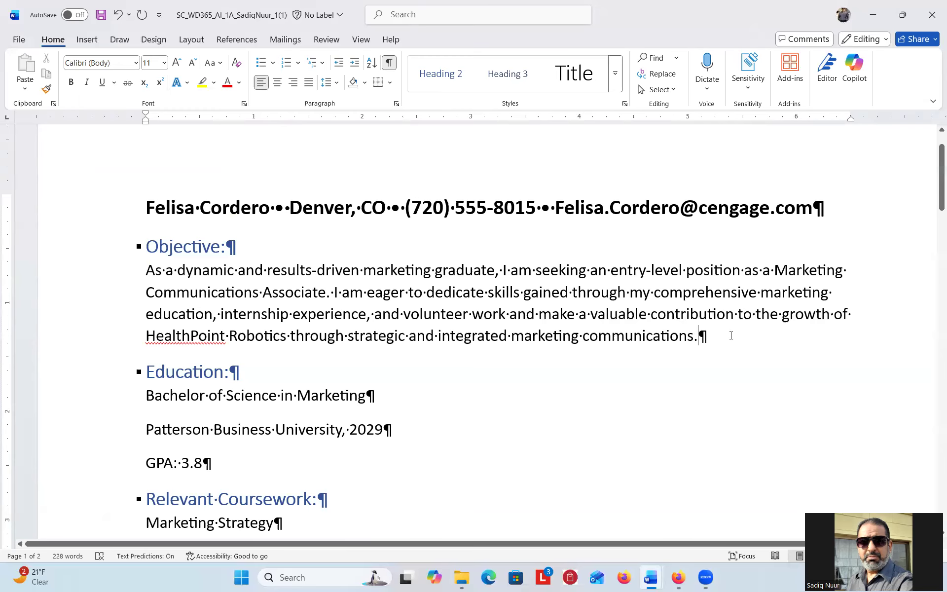
{"action": "left_click_drag", "start_coordinate": [934, 192], "coordinate": [934, 224]}
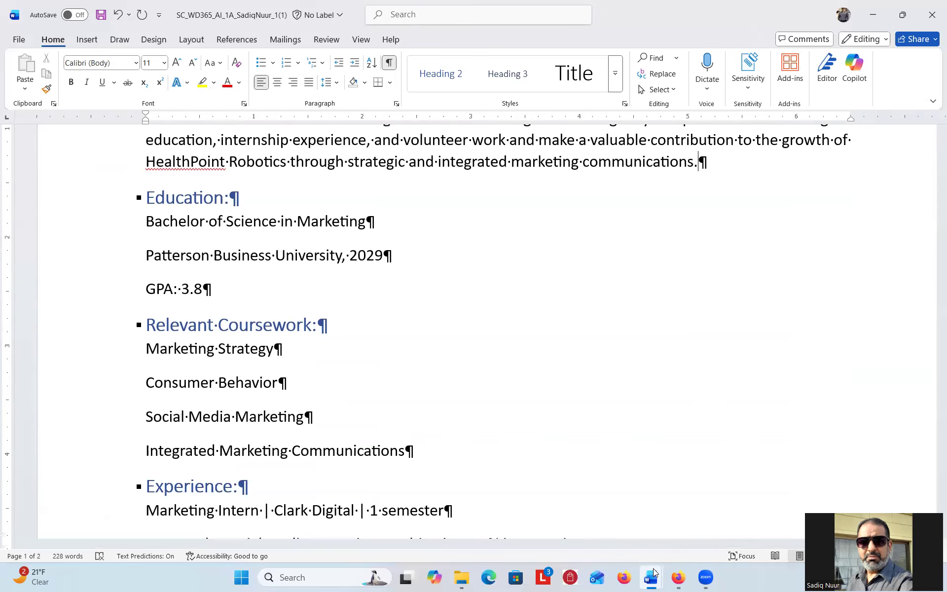
{"action": "mouse_move", "coordinate": [654, 572]}
{"action": "left_click", "coordinate": [592, 508]}
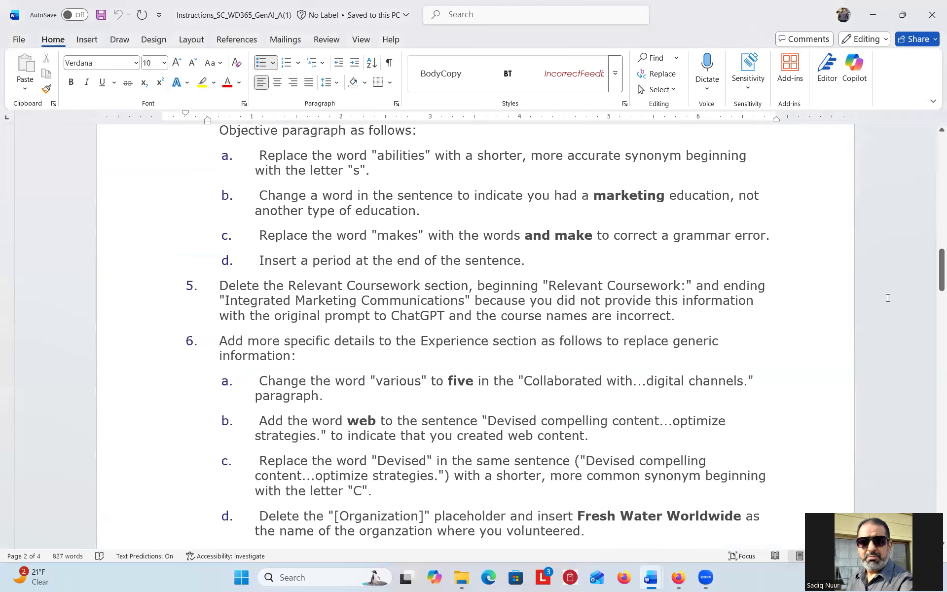
{"action": "left_click_drag", "start_coordinate": [934, 282], "coordinate": [933, 297]}
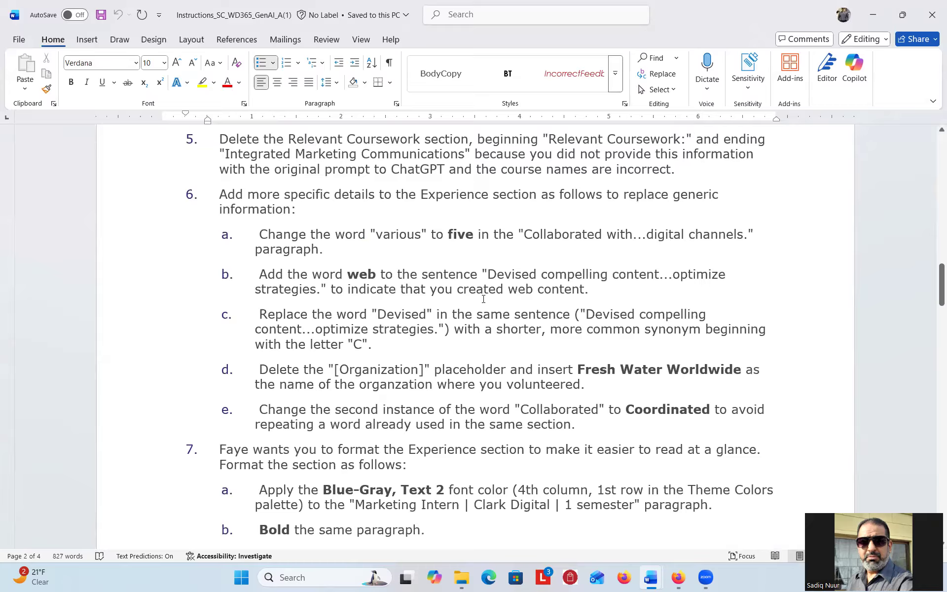
{"action": "left_click", "coordinate": [651, 577]}
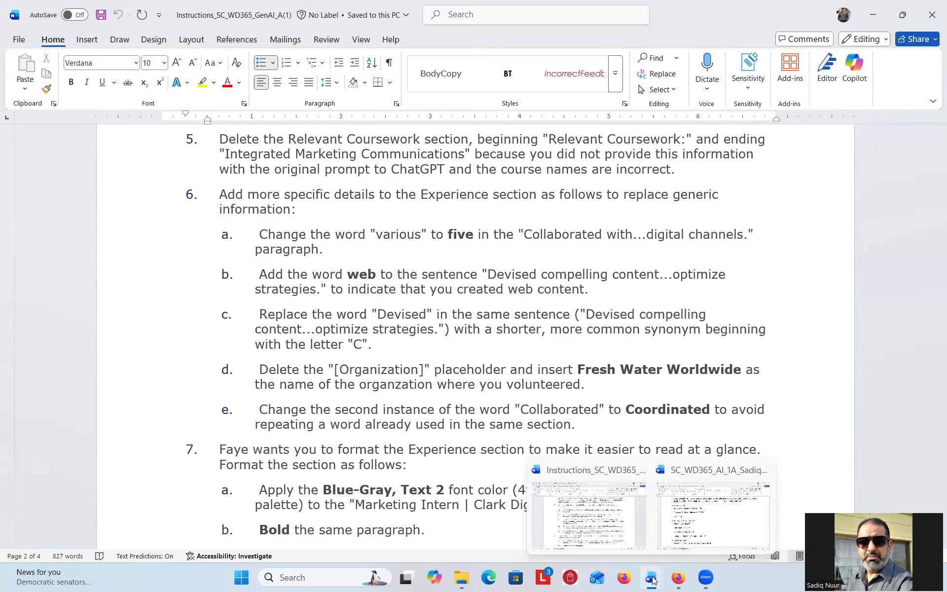
{"action": "left_click", "coordinate": [691, 531]}
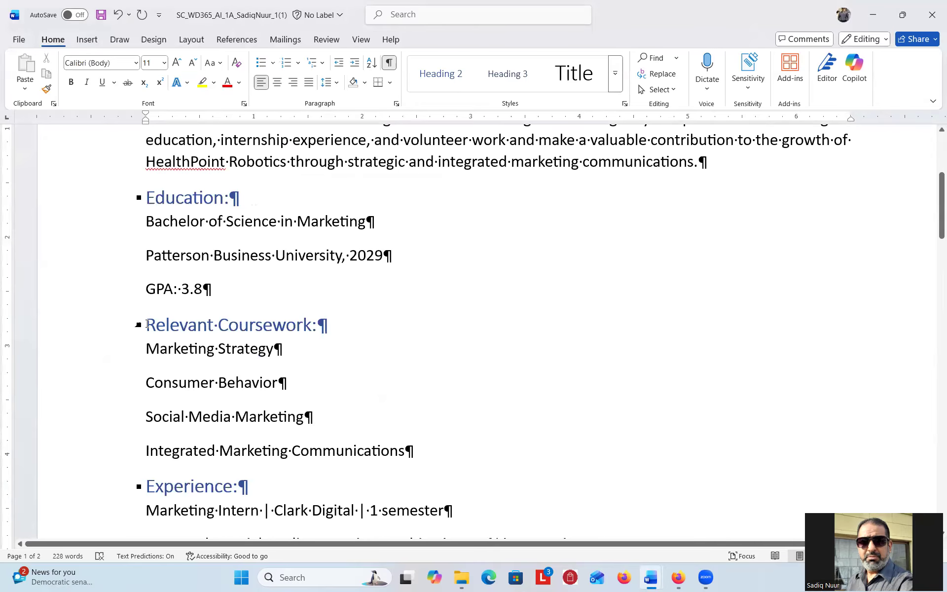
{"action": "left_click_drag", "start_coordinate": [148, 323], "coordinate": [416, 453]}
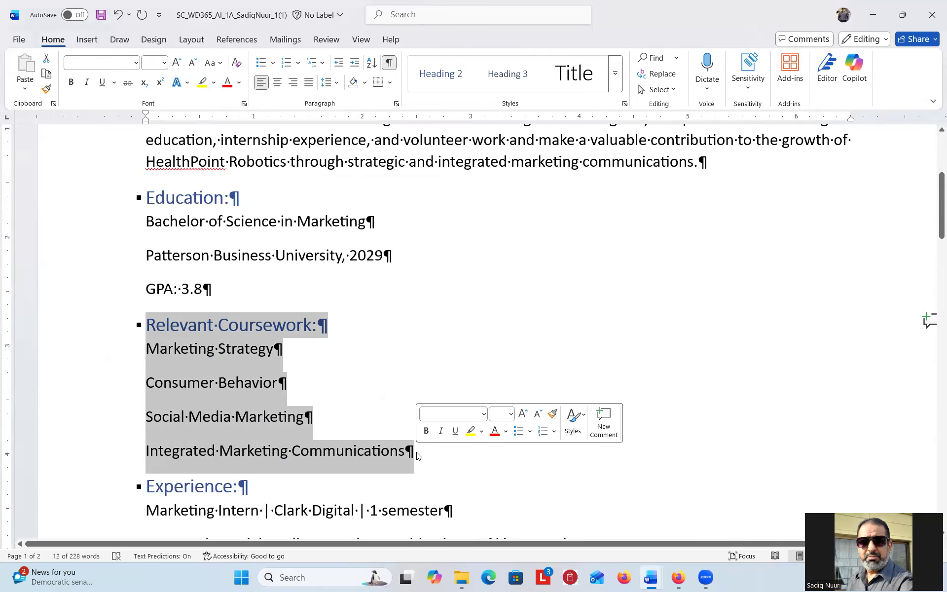
{"action": "key", "text": "Delete"}
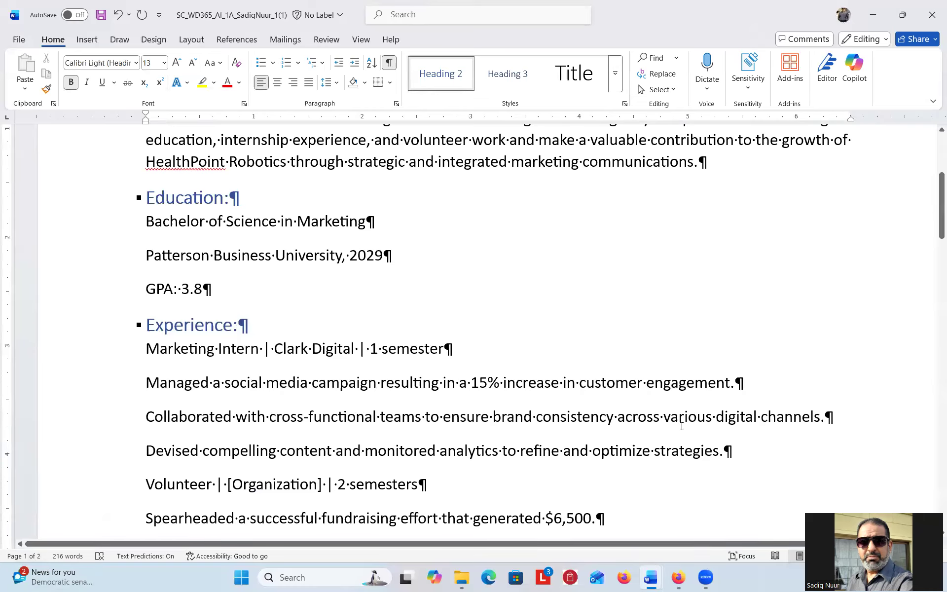
- Check step 6a in the instructions document and replace "various" with "five" before "digital channels" in the resume's Experience section
{"action": "mouse_move", "coordinate": [676, 581]}
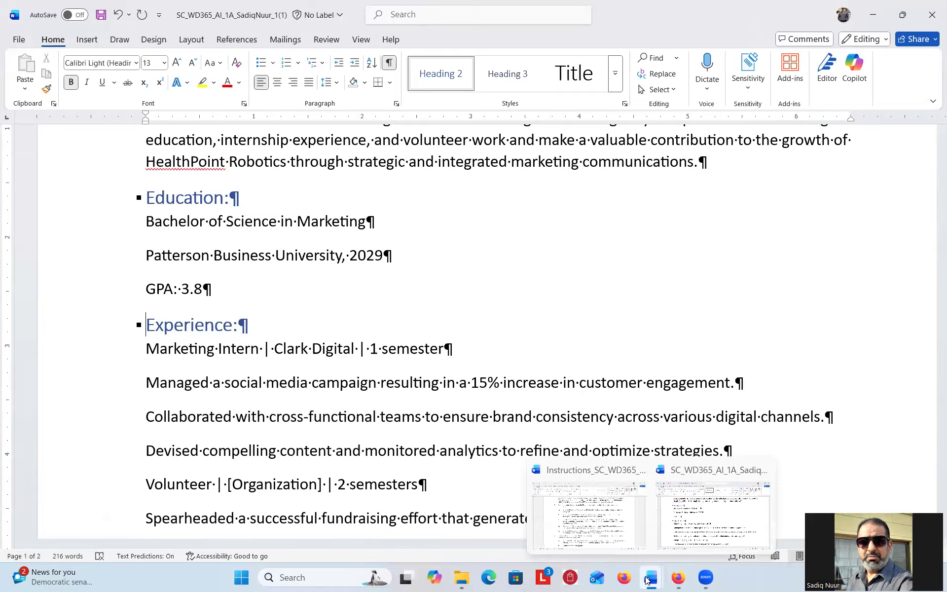
{"action": "left_click", "coordinate": [618, 527]}
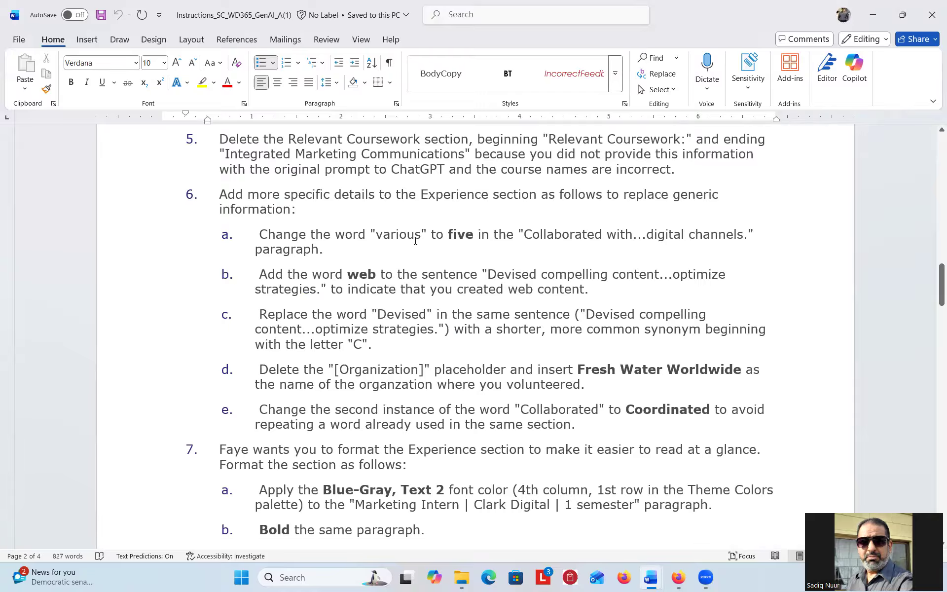
{"action": "double_click", "coordinate": [460, 234]}
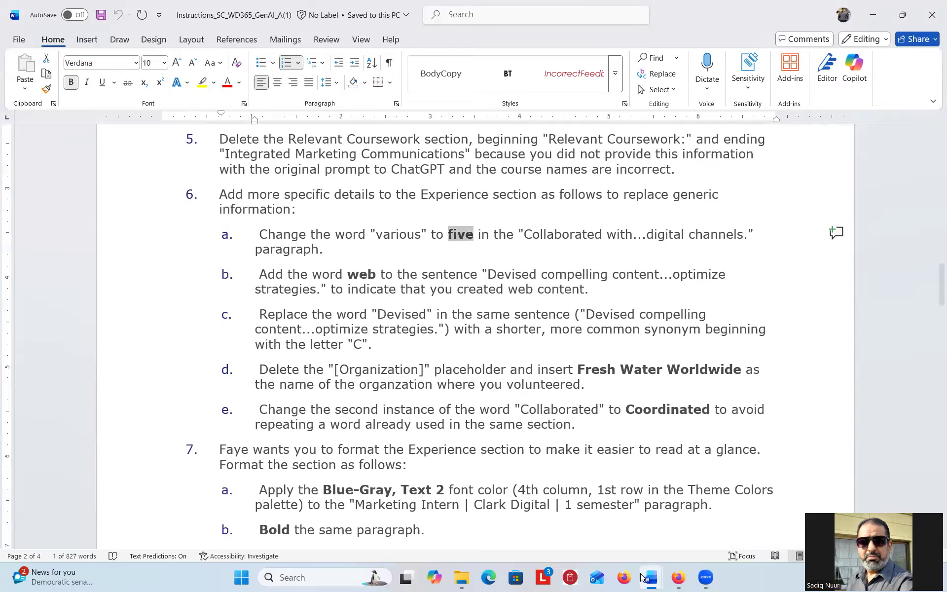
{"action": "mouse_move", "coordinate": [646, 576]}
{"action": "left_click", "coordinate": [698, 539]}
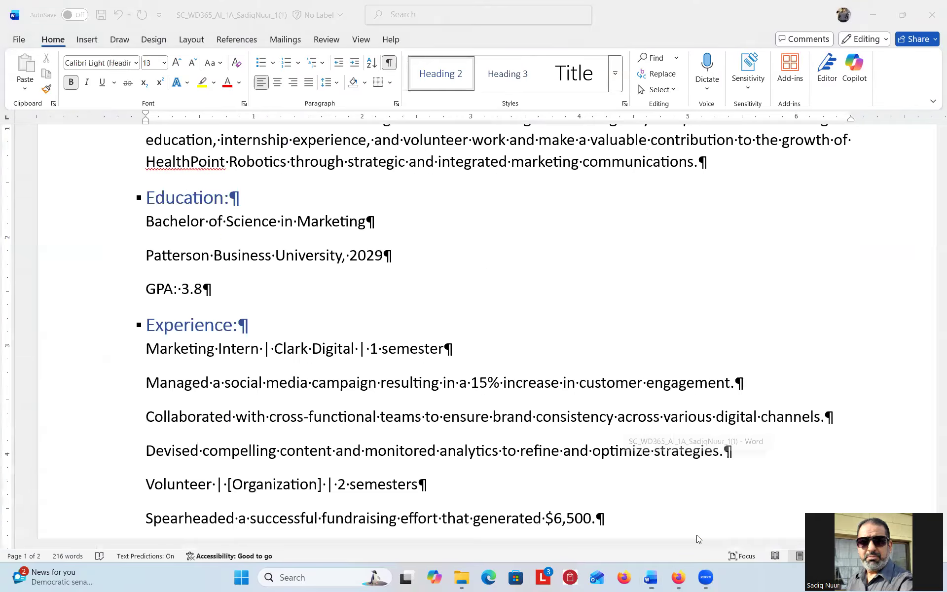
{"action": "left_click_drag", "start_coordinate": [932, 209], "coordinate": [932, 246]}
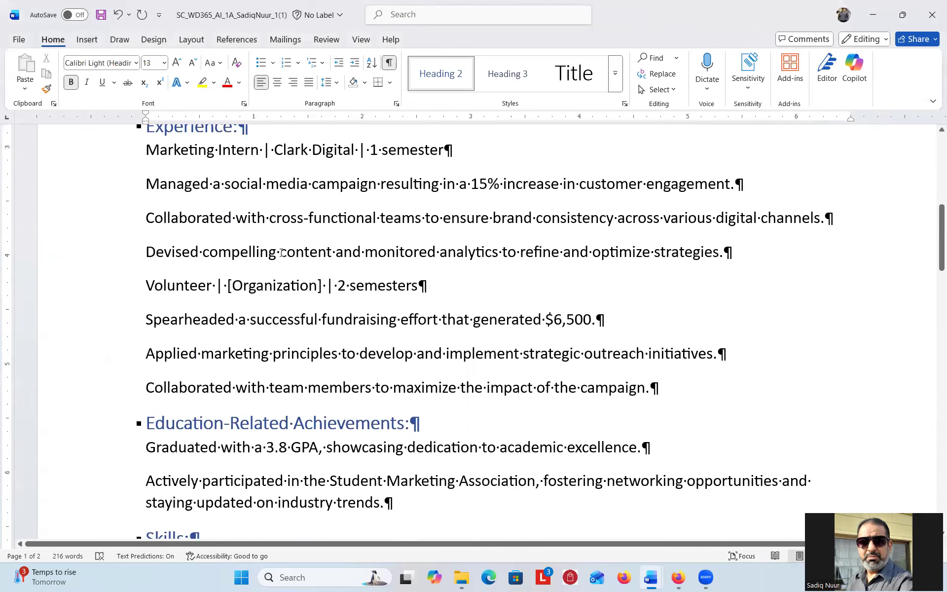
{"action": "left_click_drag", "start_coordinate": [664, 219], "coordinate": [712, 225]}
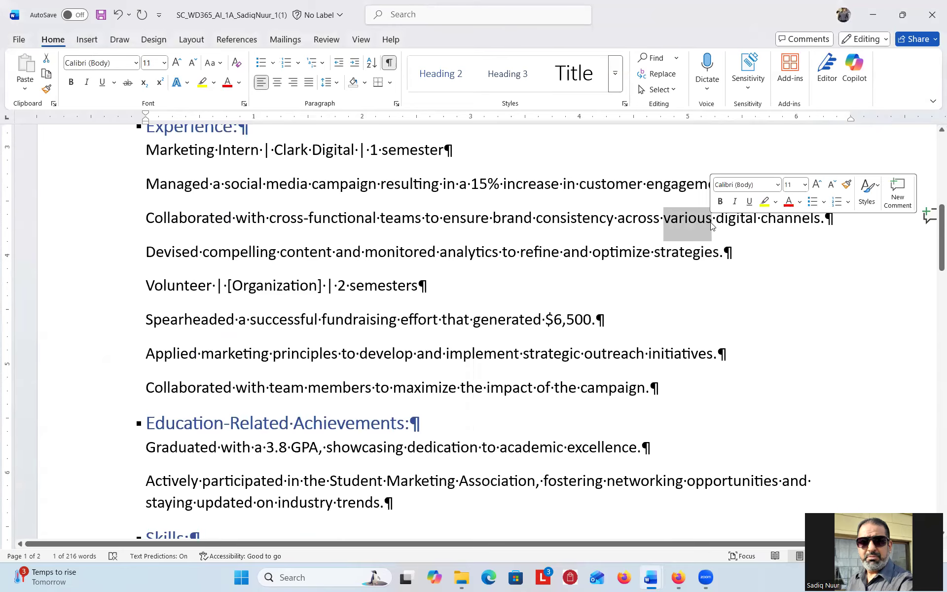
{"action": "type", "text": "five"}
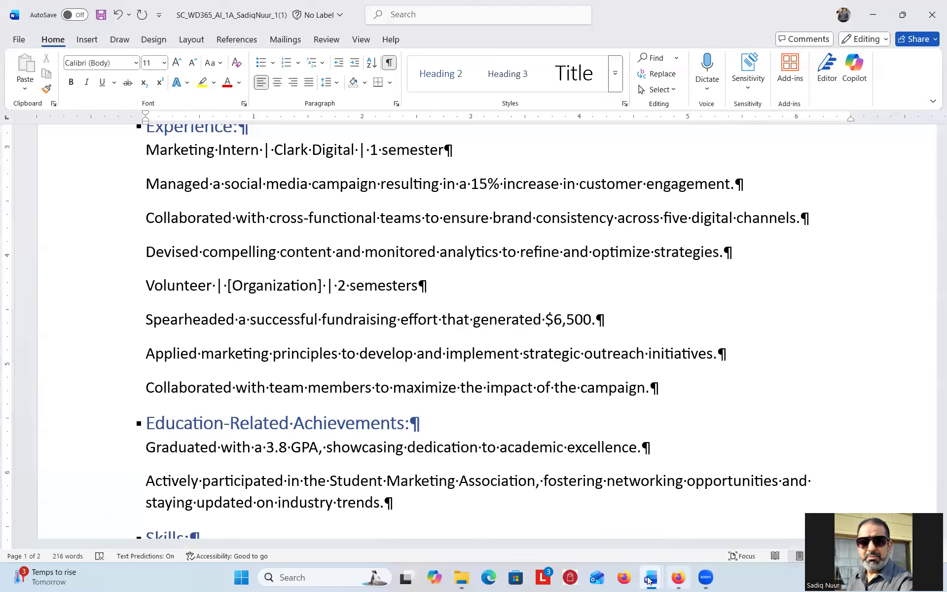
- Check steps 6b and 6c in the instructions document, replace "Devised" with the synonym "Created" and insert "web" before "content" in that resume sentence
{"action": "mouse_move", "coordinate": [649, 581]}
{"action": "left_click", "coordinate": [598, 536]}
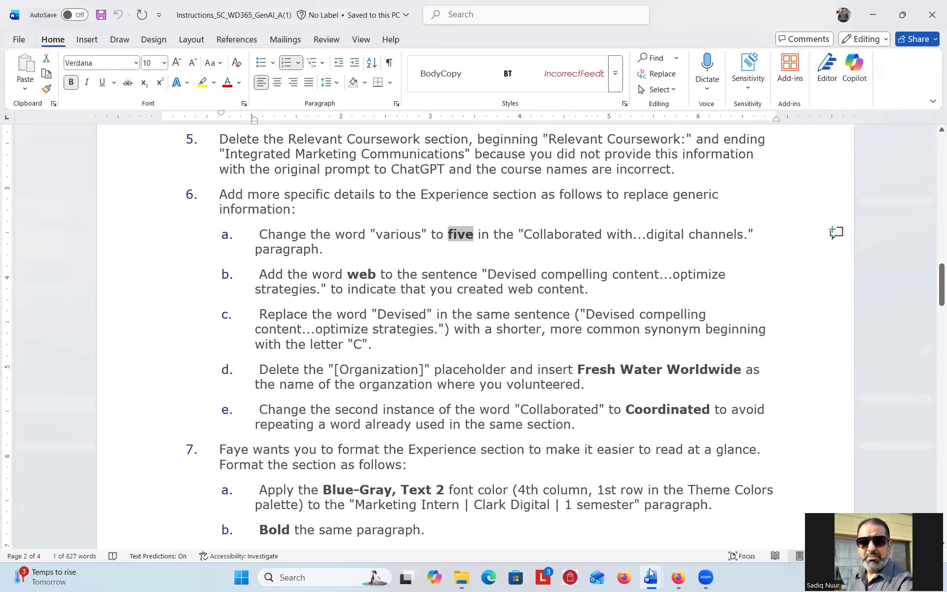
{"action": "mouse_move", "coordinate": [657, 580]}
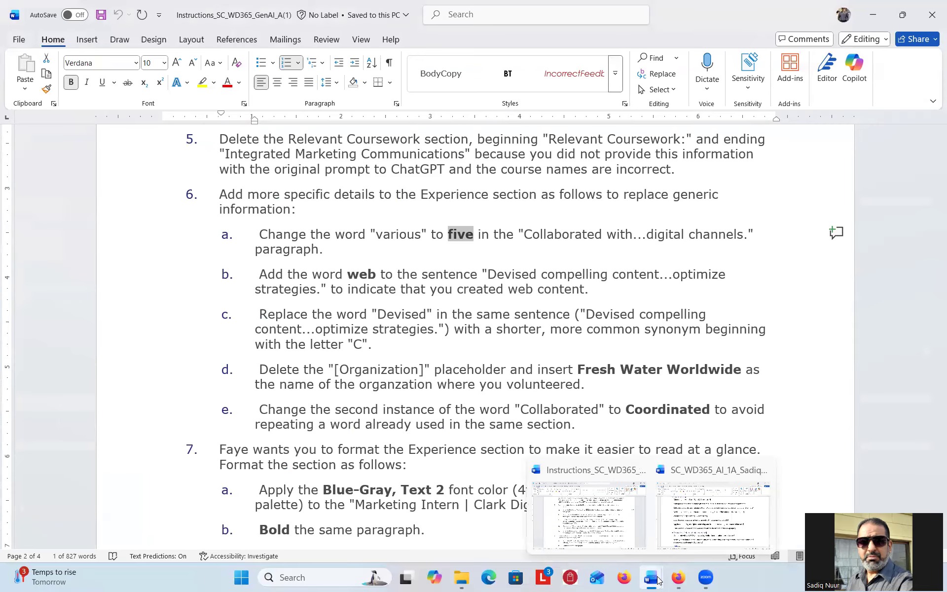
{"action": "left_click", "coordinate": [712, 513]}
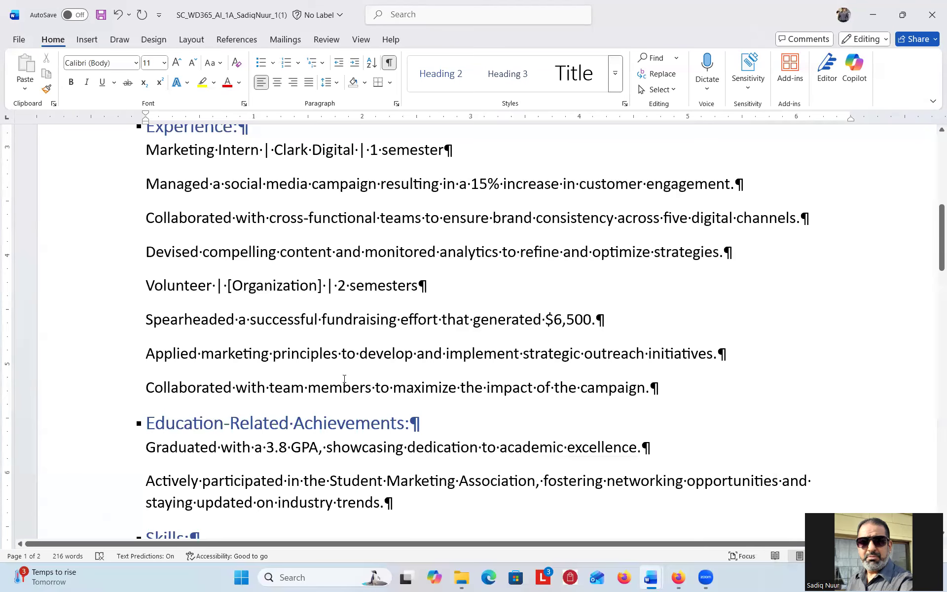
{"action": "right_click", "coordinate": [176, 253]}
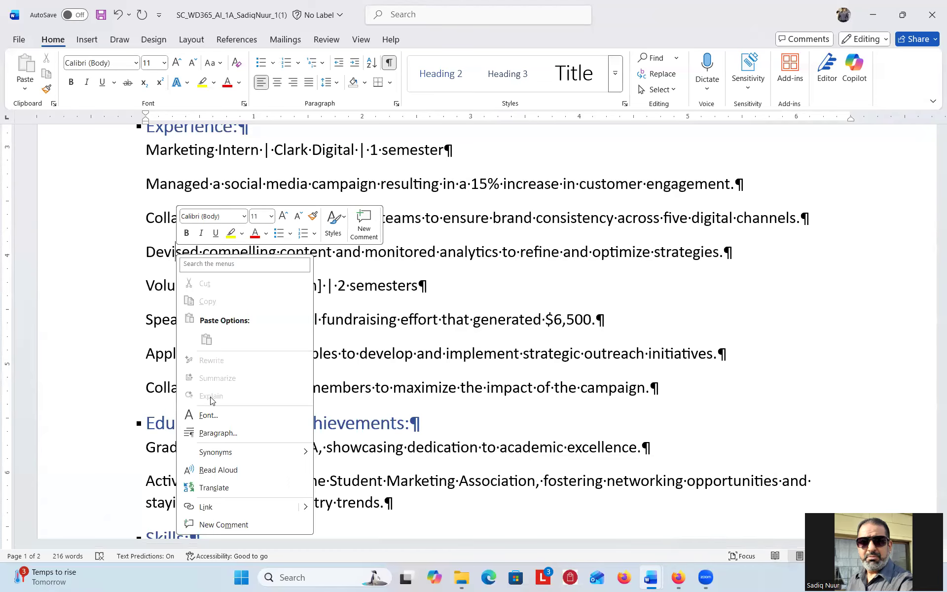
{"action": "mouse_move", "coordinate": [211, 453]}
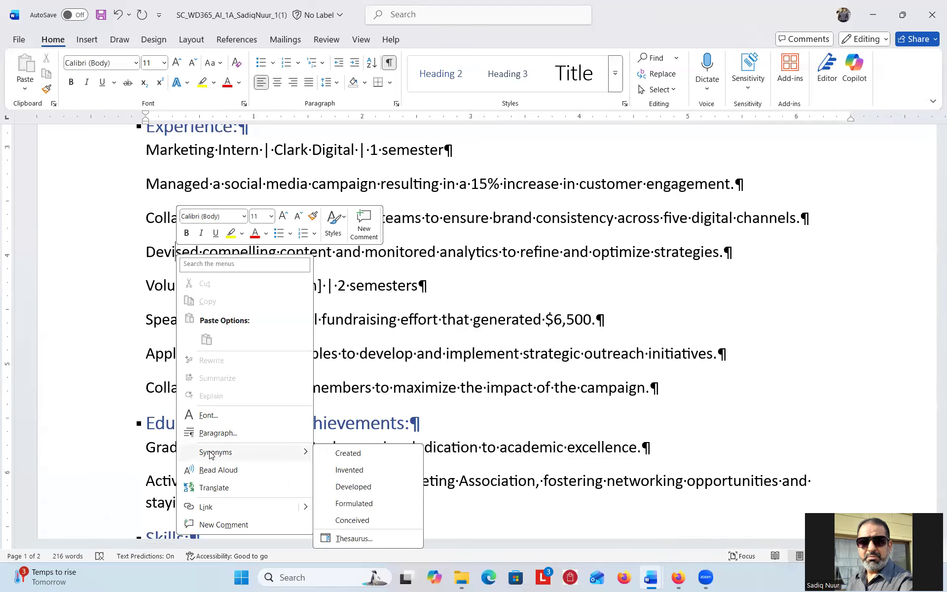
{"action": "left_click", "coordinate": [352, 453]}
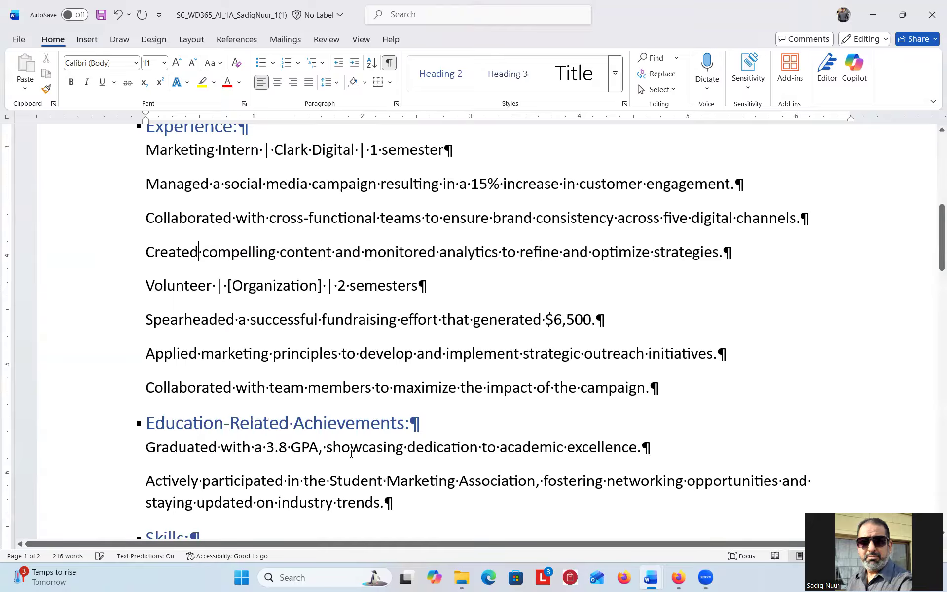
{"action": "left_click", "coordinate": [279, 253]}
{"action": "type", "text": "web"}
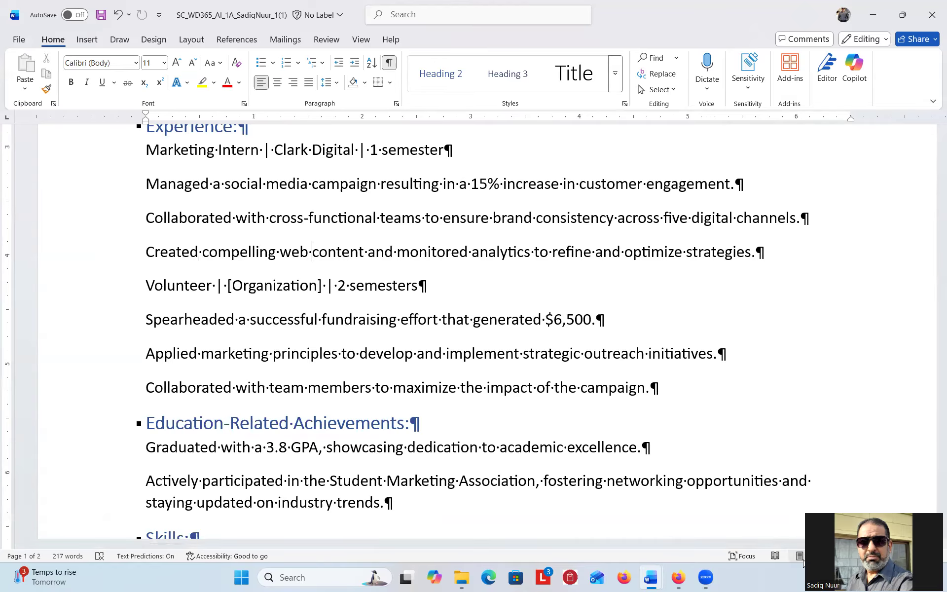
- Check step 6d in the instructions document and replace the "[Organization]" placeholder in the resume's Volunteer line with "Fresh water Worldwide"
{"action": "left_click", "coordinate": [599, 526]}
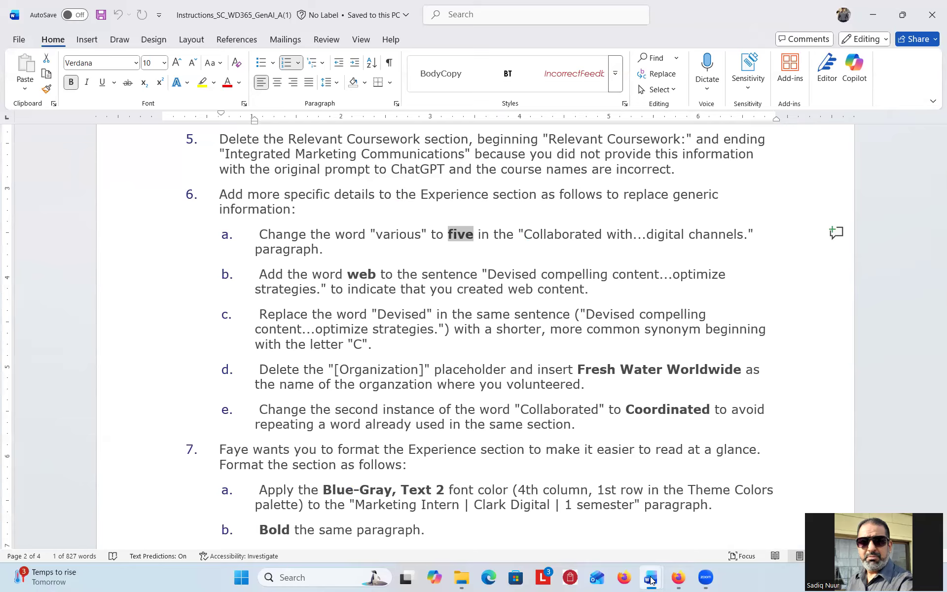
{"action": "mouse_move", "coordinate": [649, 578]}
{"action": "left_click", "coordinate": [680, 526]}
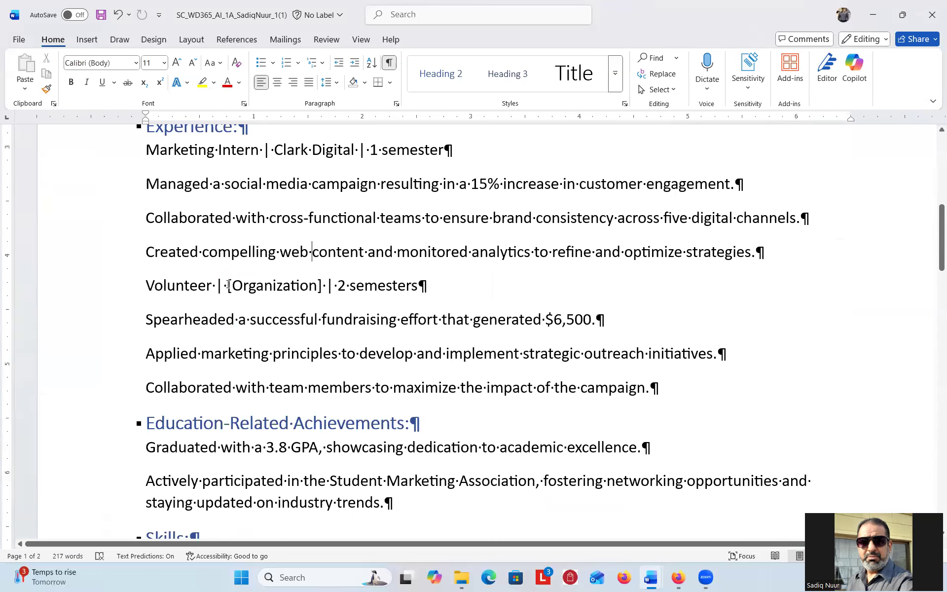
{"action": "left_click_drag", "start_coordinate": [228, 285], "coordinate": [321, 286]}
{"action": "key", "text": "Delete"}
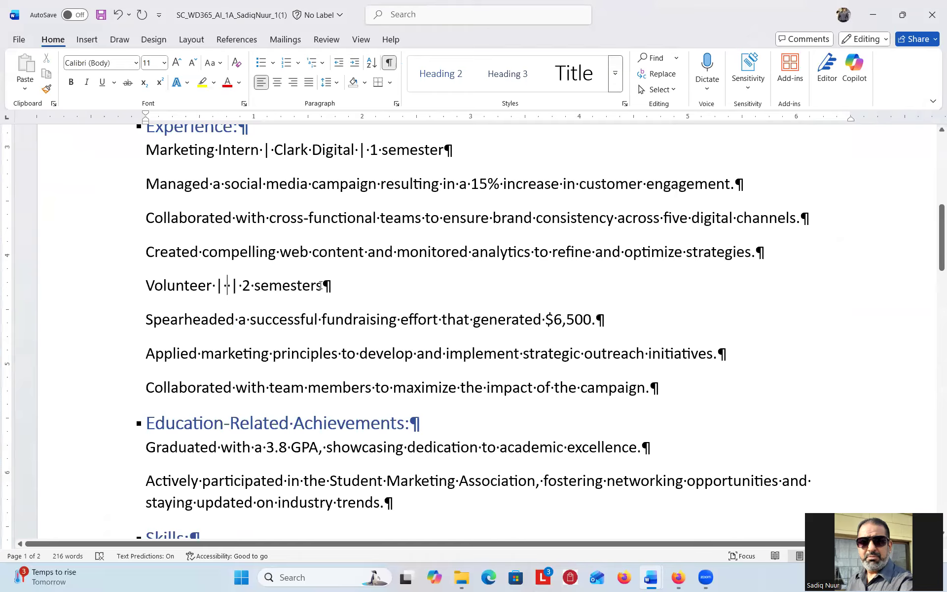
{"action": "type", "text": "Fresh water"}
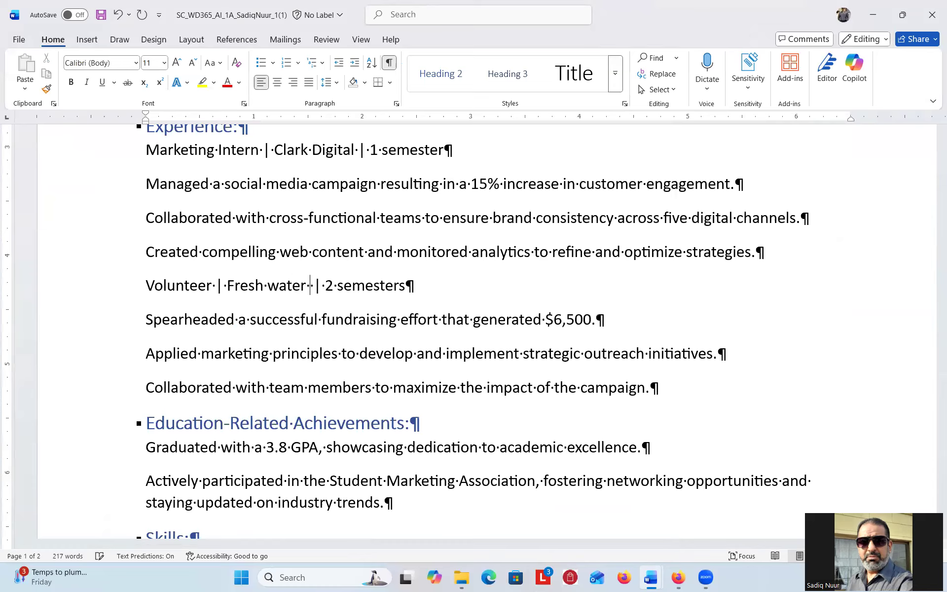
{"action": "type", "text": " Word"}
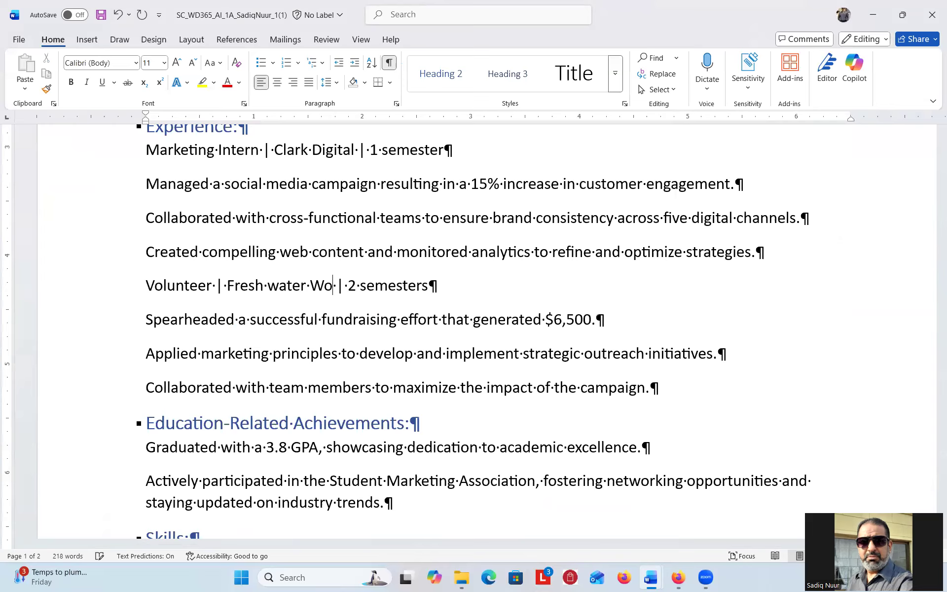
{"action": "key", "text": "BackSpace"}
{"action": "type", "text": "ldwidw"}
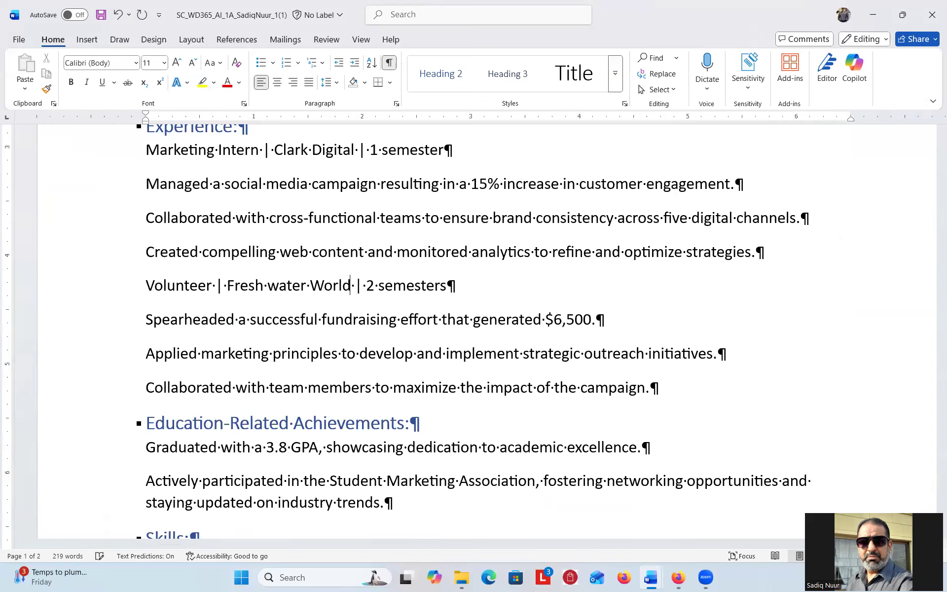
{"action": "key", "text": "BackSpace"}
{"action": "type", "text": "e"}
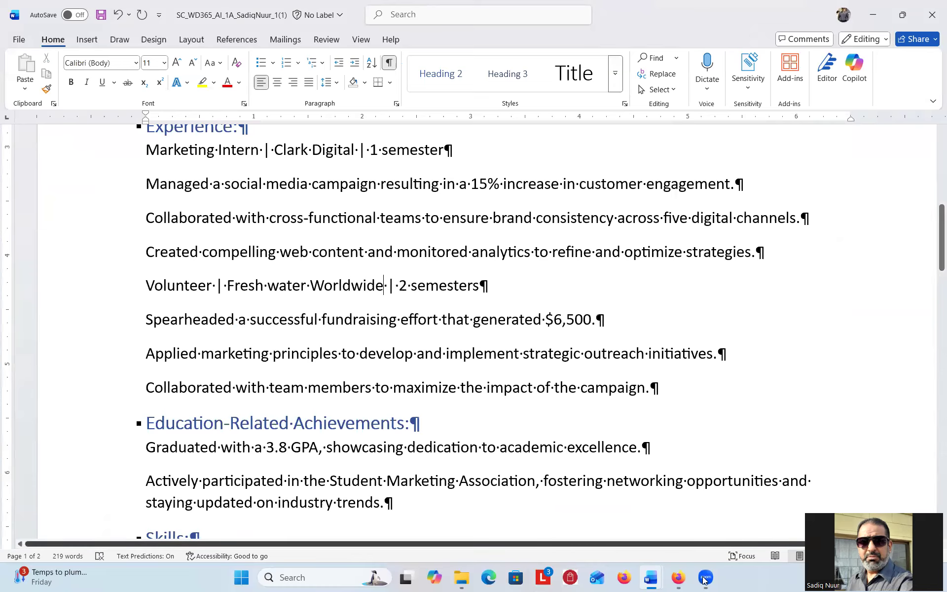
- Recheck the organization name in step 6d and capitalize "Water" in the resume's Volunteer line
{"action": "mouse_move", "coordinate": [652, 580]}
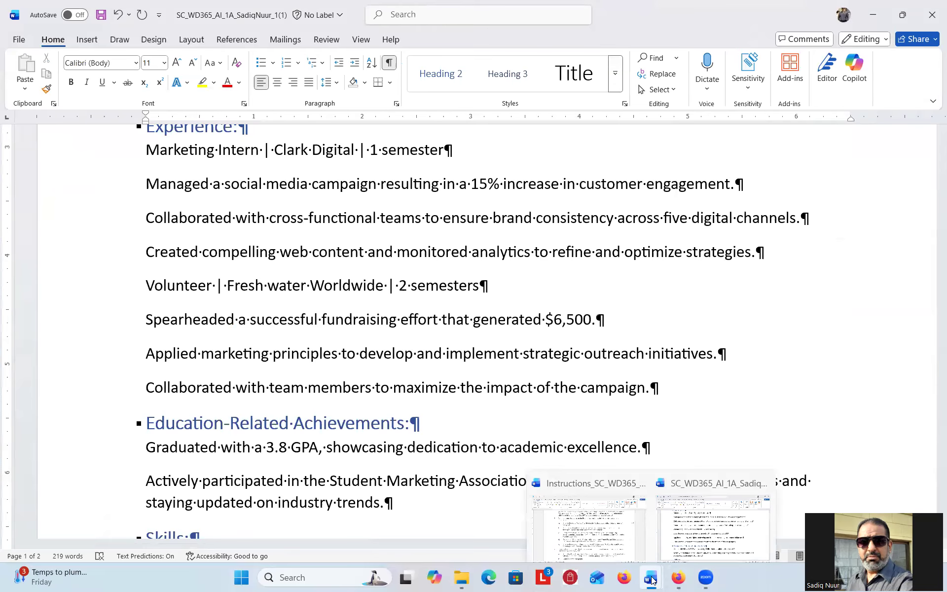
{"action": "left_click", "coordinate": [614, 516]}
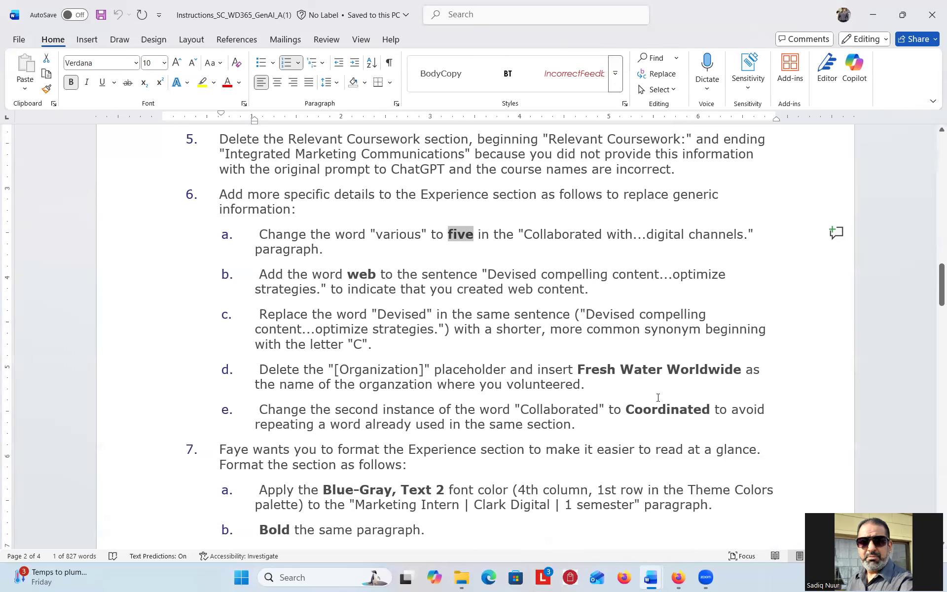
{"action": "mouse_move", "coordinate": [651, 579]}
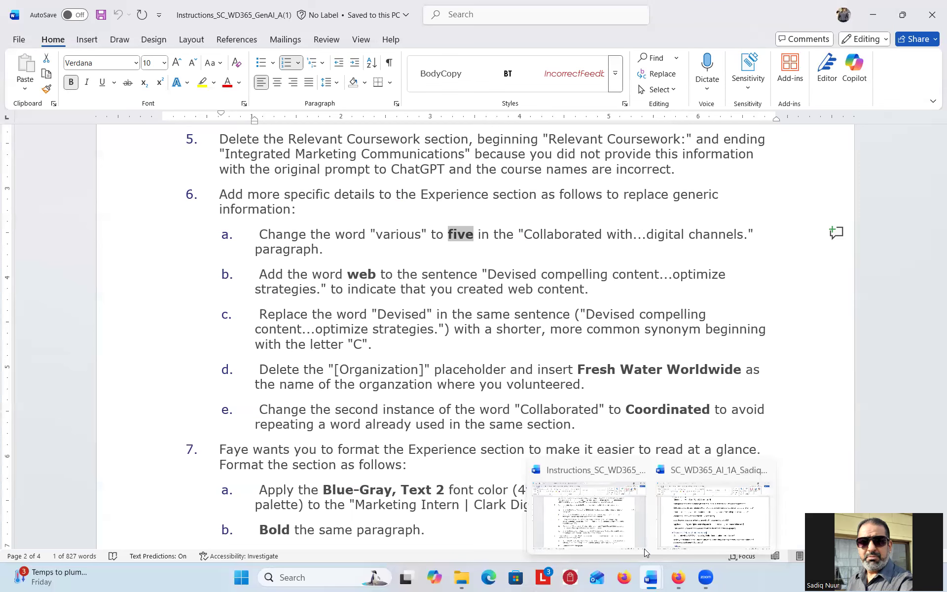
{"action": "left_click", "coordinate": [702, 537]}
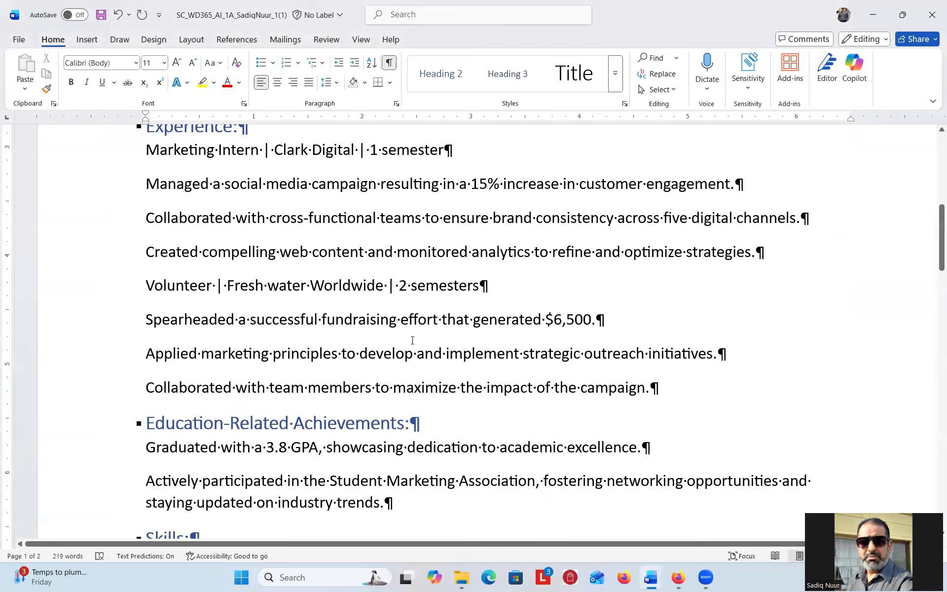
{"action": "left_click_drag", "start_coordinate": [269, 285], "coordinate": [276, 286]}
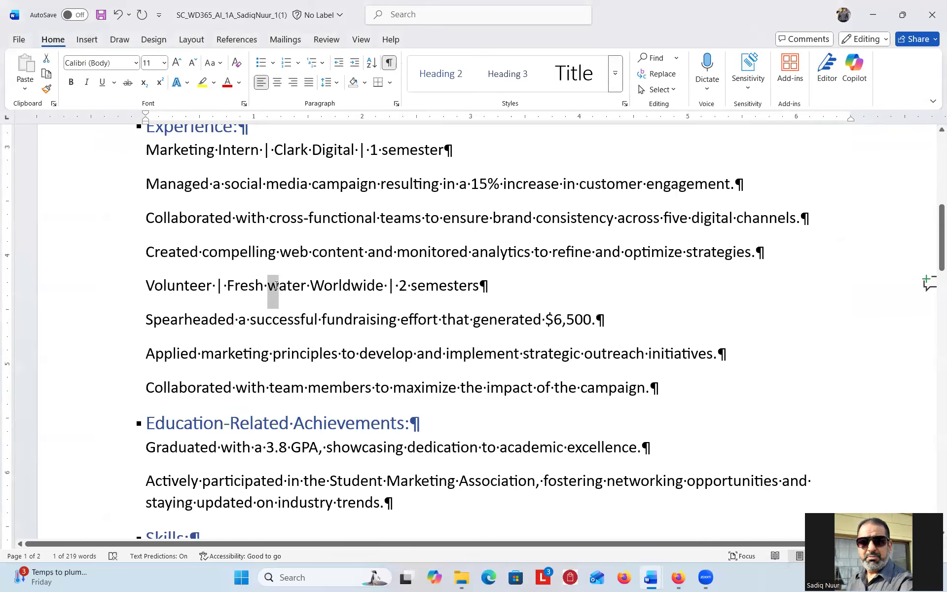
{"action": "type", "text": "W"}
{"action": "left_click", "coordinate": [321, 319]}
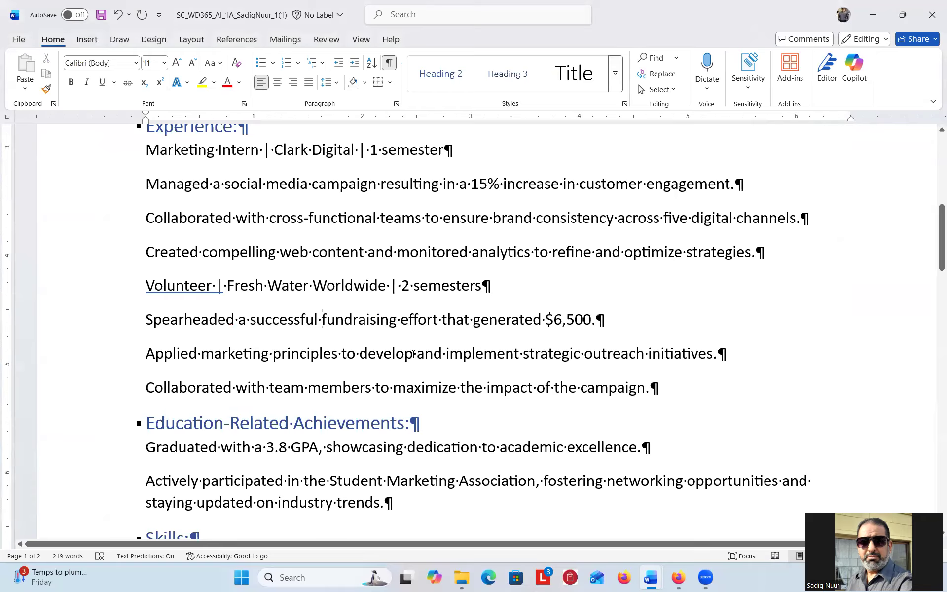
- Check step 6e in the instructions document and locate both instances of "Collaborated" in the resume's Experience section
{"action": "mouse_move", "coordinate": [651, 577]}
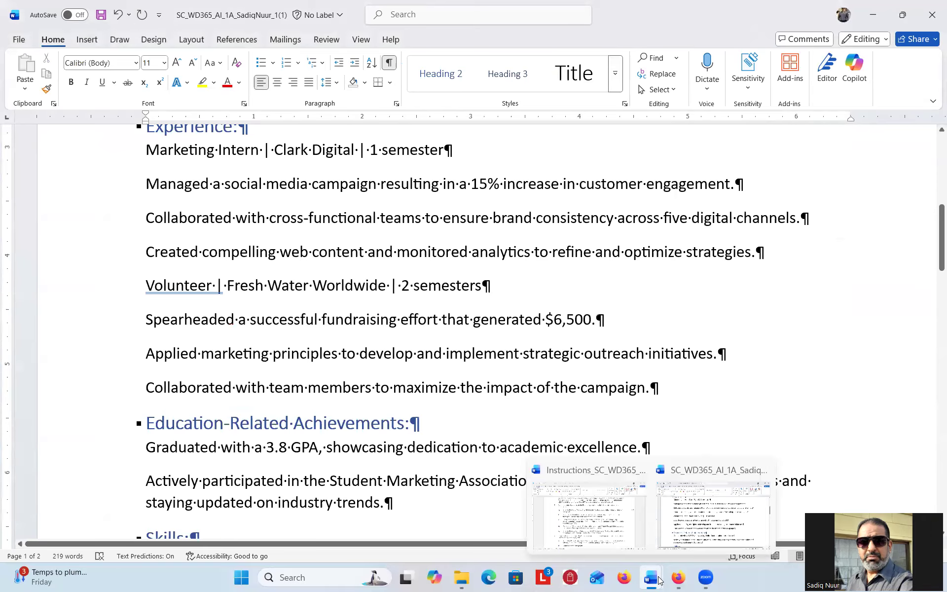
{"action": "left_click", "coordinate": [680, 520]}
{"action": "mouse_move", "coordinate": [651, 576]}
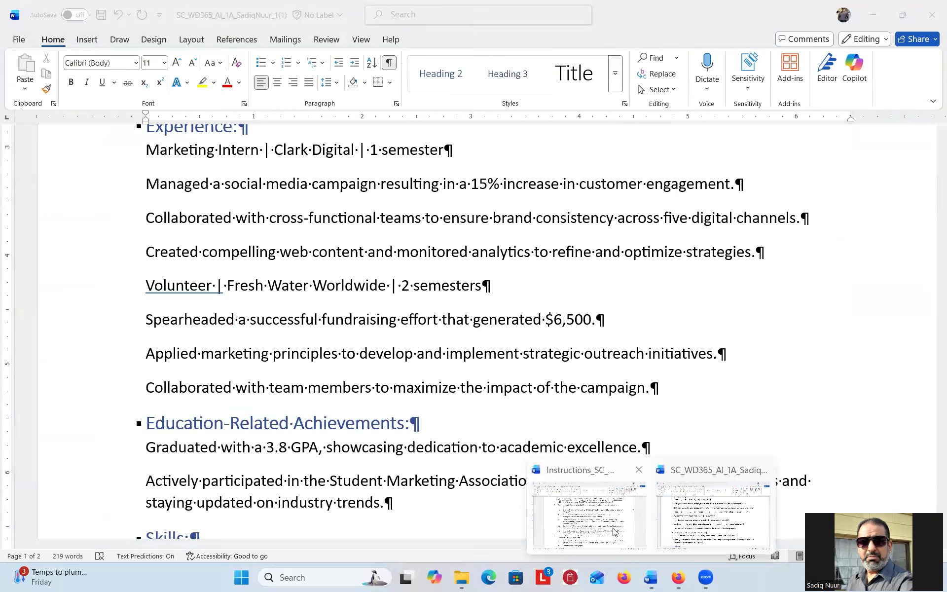
{"action": "left_click", "coordinate": [613, 527]}
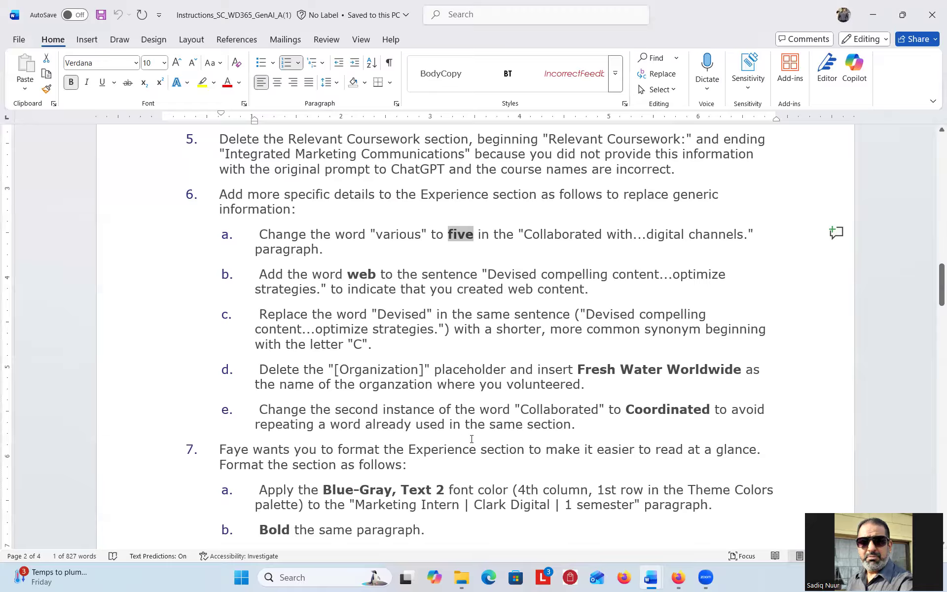
{"action": "mouse_move", "coordinate": [657, 580]}
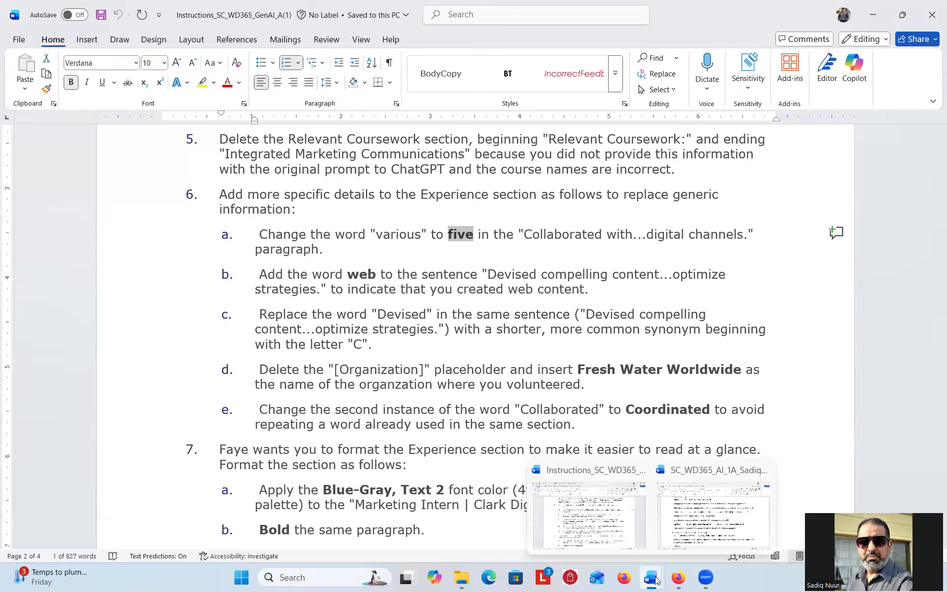
{"action": "left_click", "coordinate": [707, 532]}
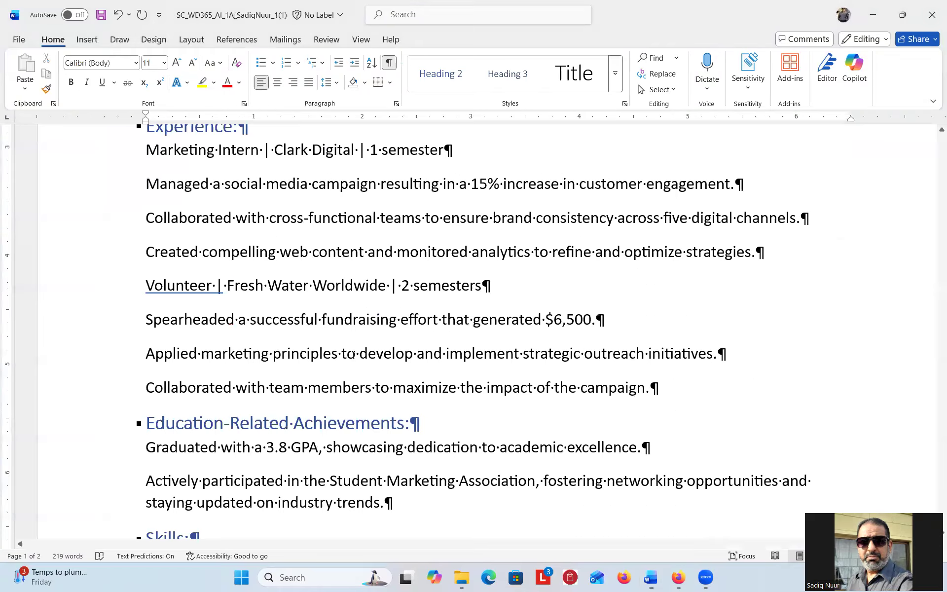
{"action": "mouse_move", "coordinate": [180, 291]}
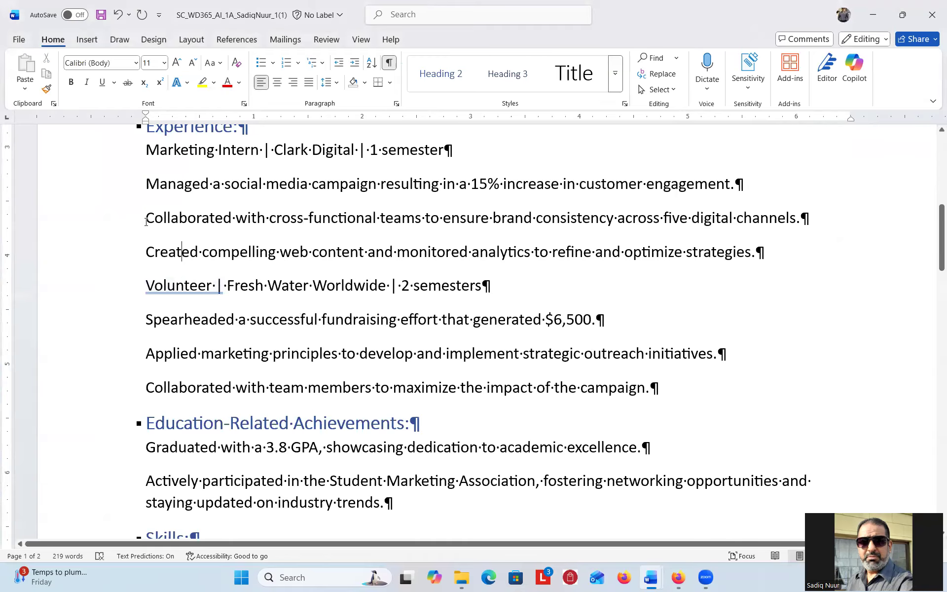
{"action": "left_click_drag", "start_coordinate": [146, 218], "coordinate": [233, 218]}
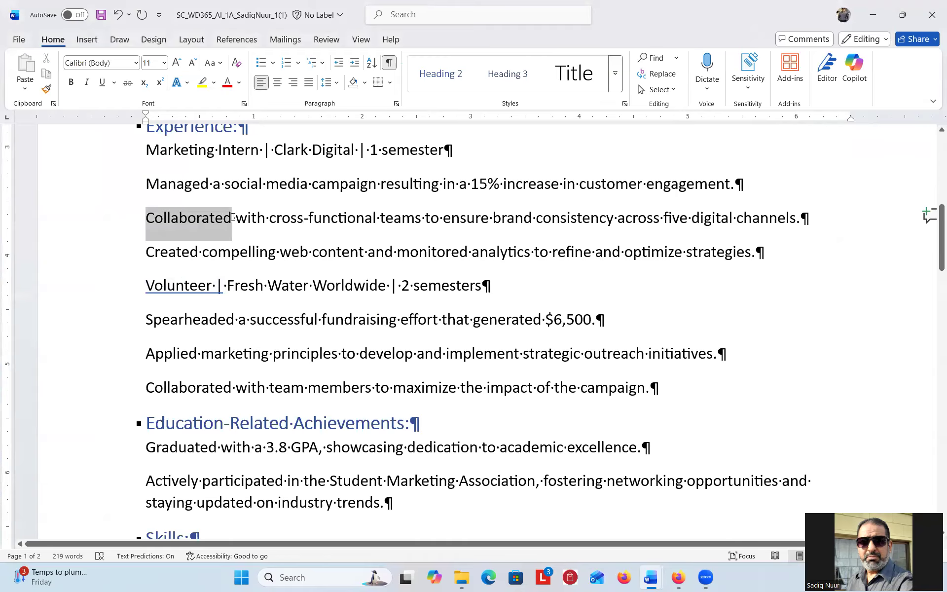
{"action": "left_click_drag", "start_coordinate": [147, 387], "coordinate": [230, 390]}
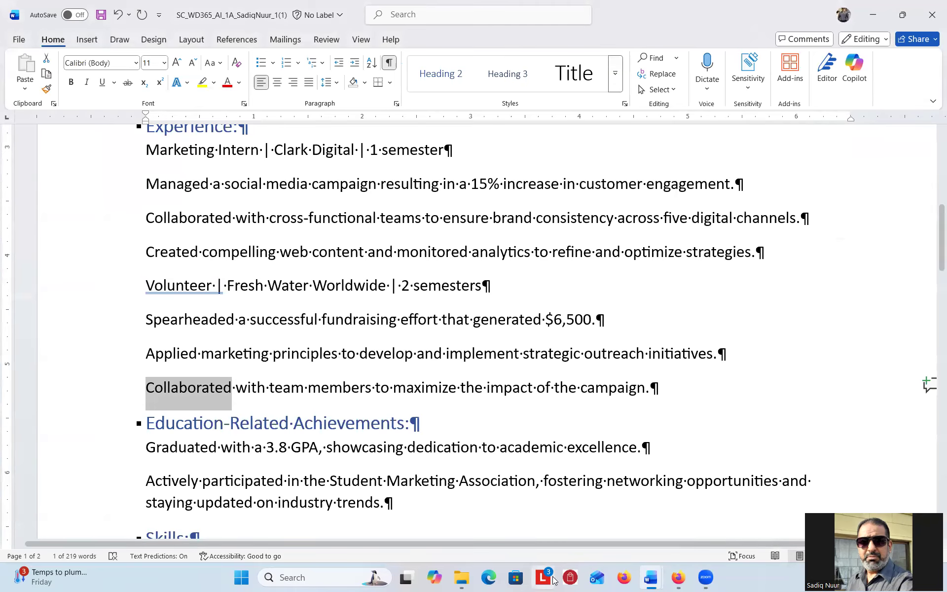
- Recheck step 6e and replace "Collaborated" with "Coordinated" in the resume's "with team members" sentence
{"action": "left_click", "coordinate": [651, 578]}
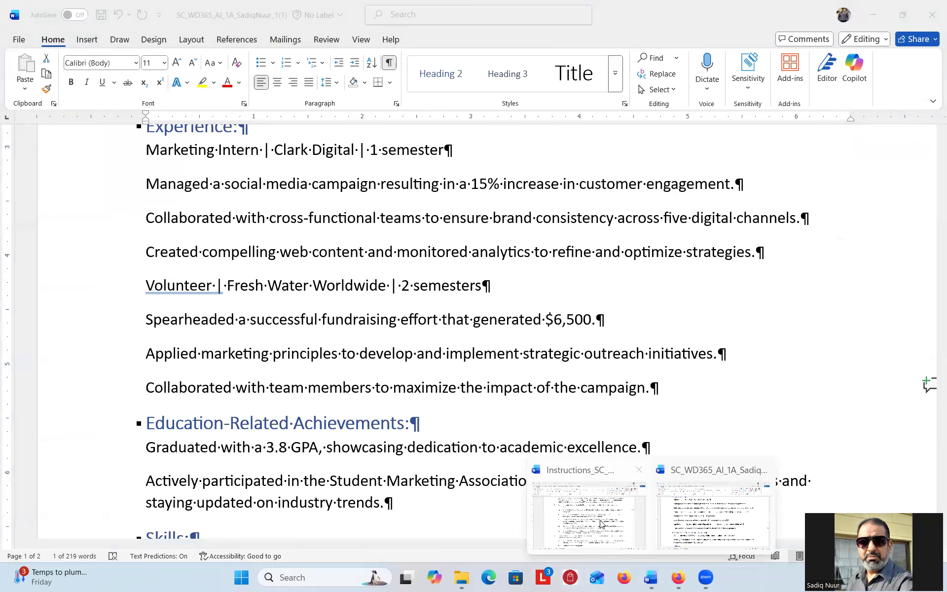
{"action": "left_click", "coordinate": [598, 517]}
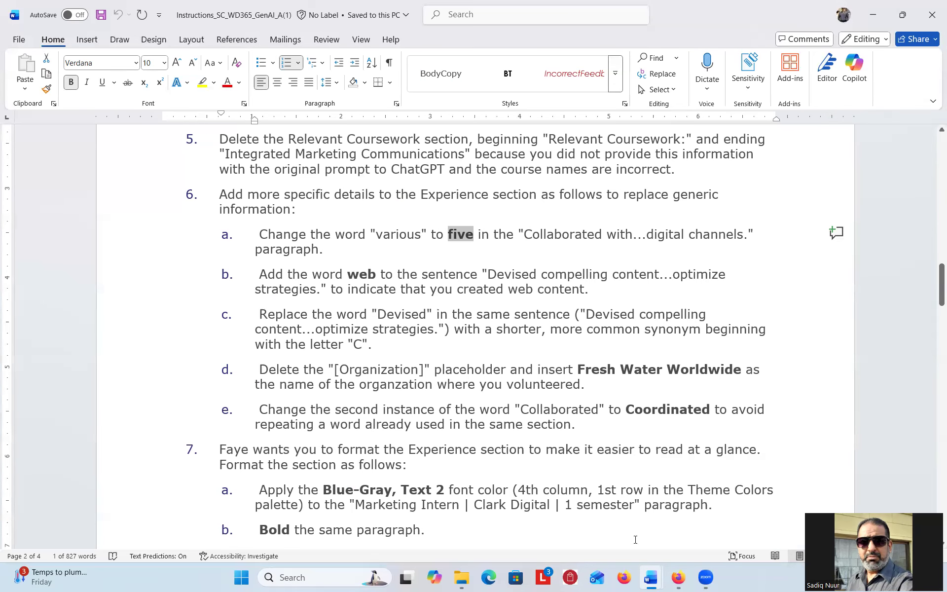
{"action": "mouse_move", "coordinate": [652, 578]}
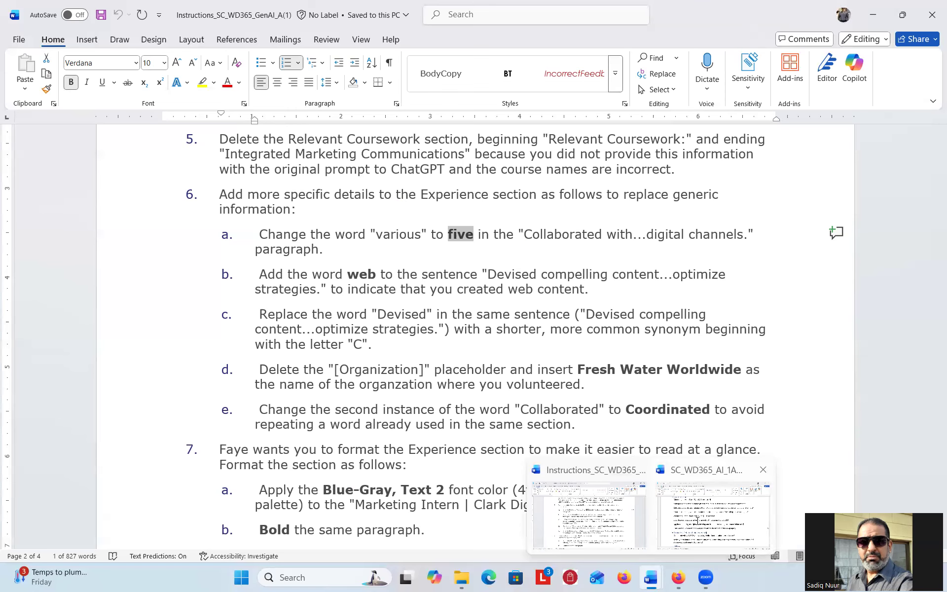
{"action": "left_click", "coordinate": [698, 521]}
{"action": "double_click", "coordinate": [188, 387]}
{"action": "type", "text": "Coordinated"}
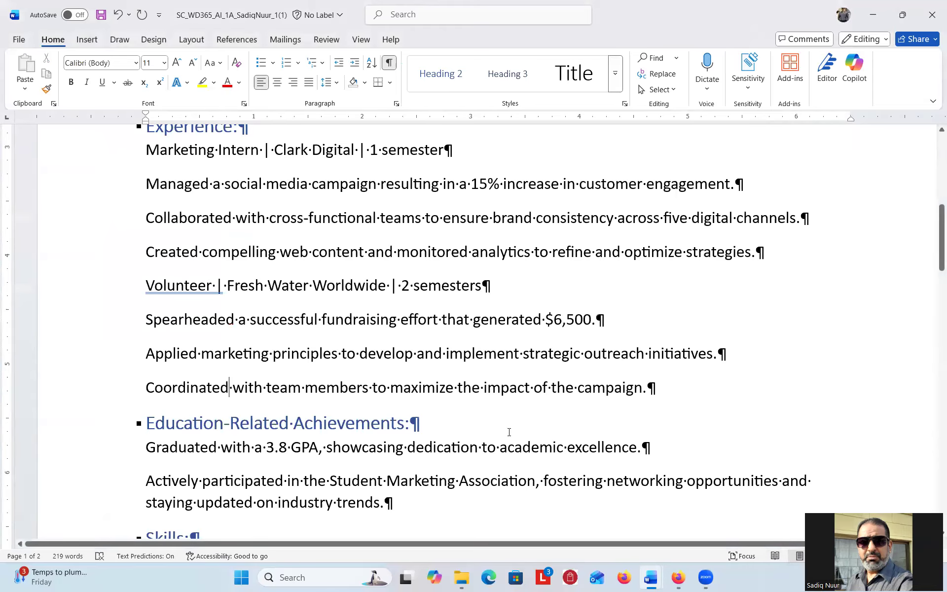
{"action": "left_click", "coordinate": [524, 417]}
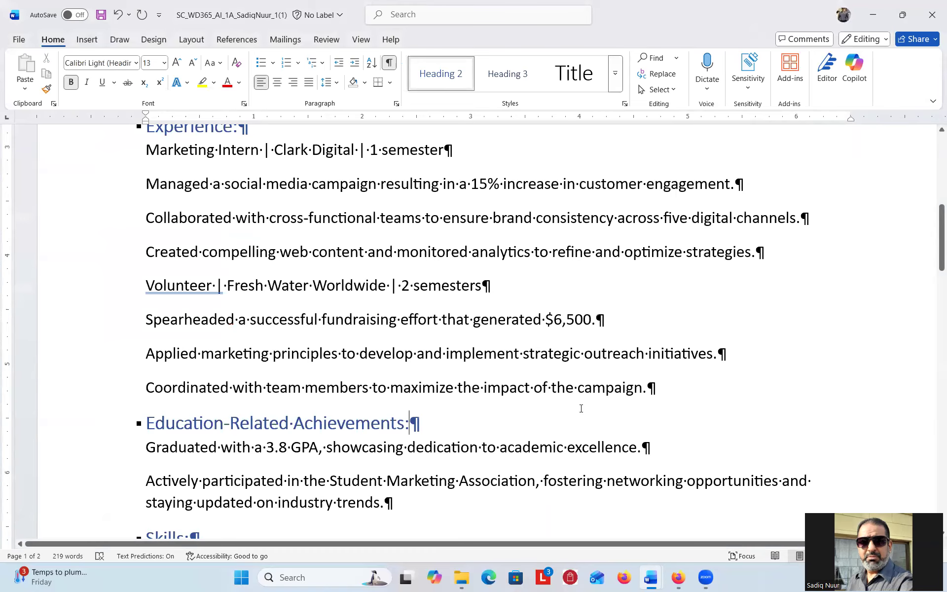
- Read step 7 in the instructions document and apply the Blue-Gray, Text 2 font color to the resume's "Marketing Intern | Clark Digital | 1 semester" paragraph
{"action": "mouse_move", "coordinate": [651, 581]}
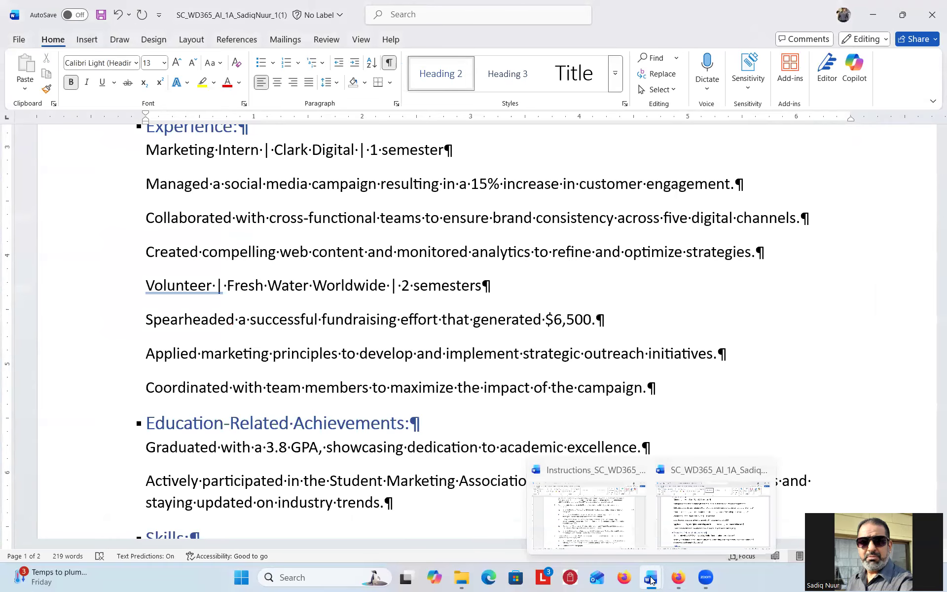
{"action": "left_click", "coordinate": [616, 533]}
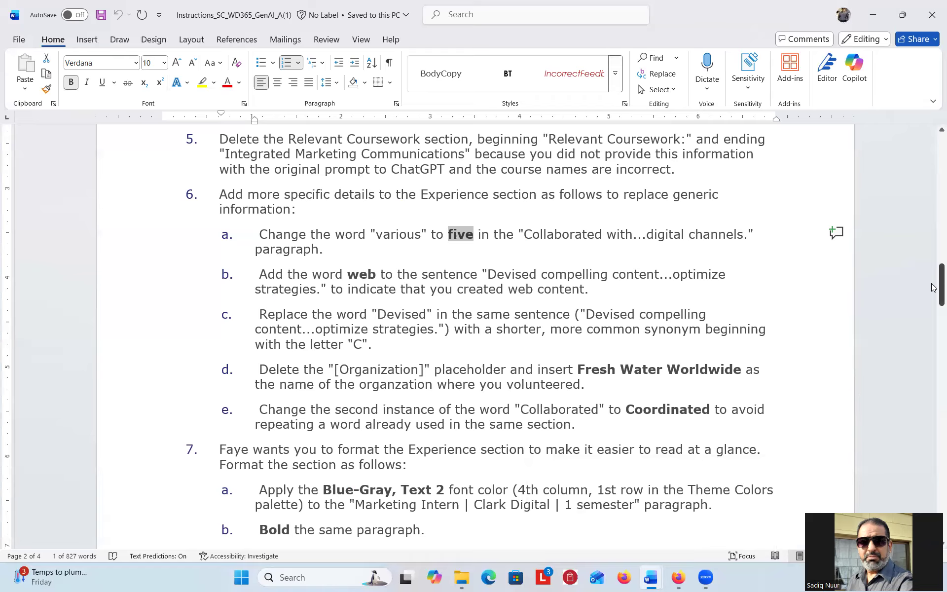
{"action": "left_click_drag", "start_coordinate": [934, 285], "coordinate": [934, 319]}
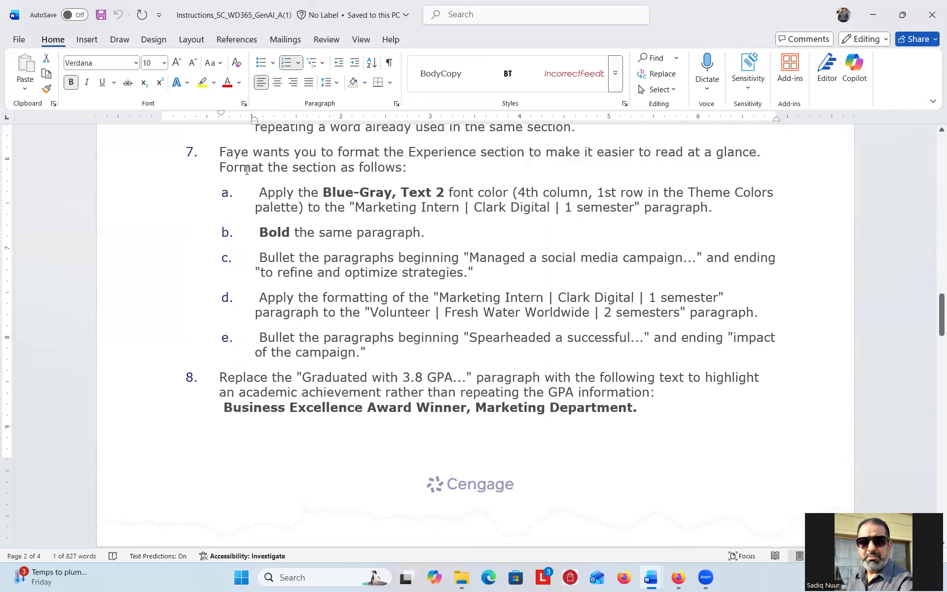
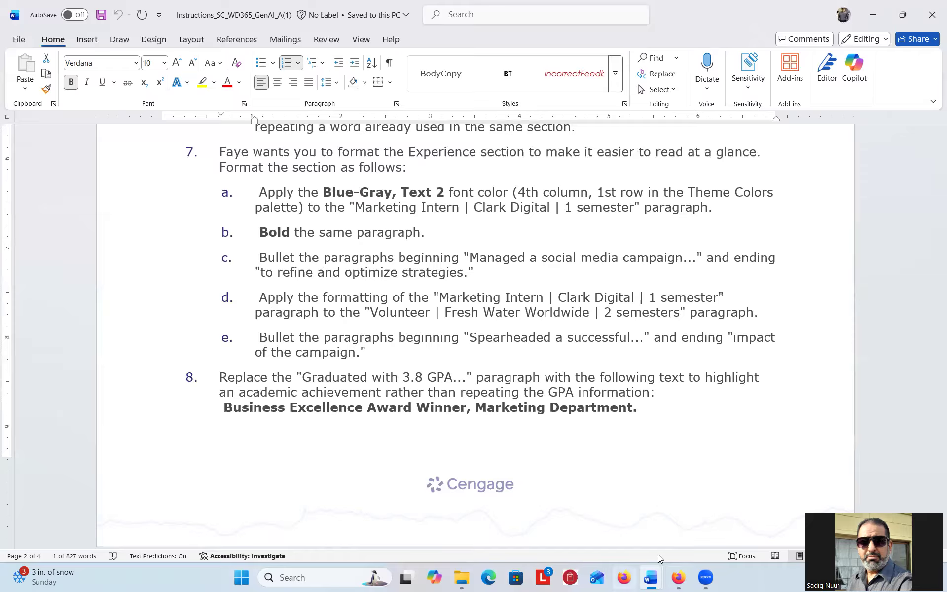
{"action": "mouse_move", "coordinate": [651, 577]}
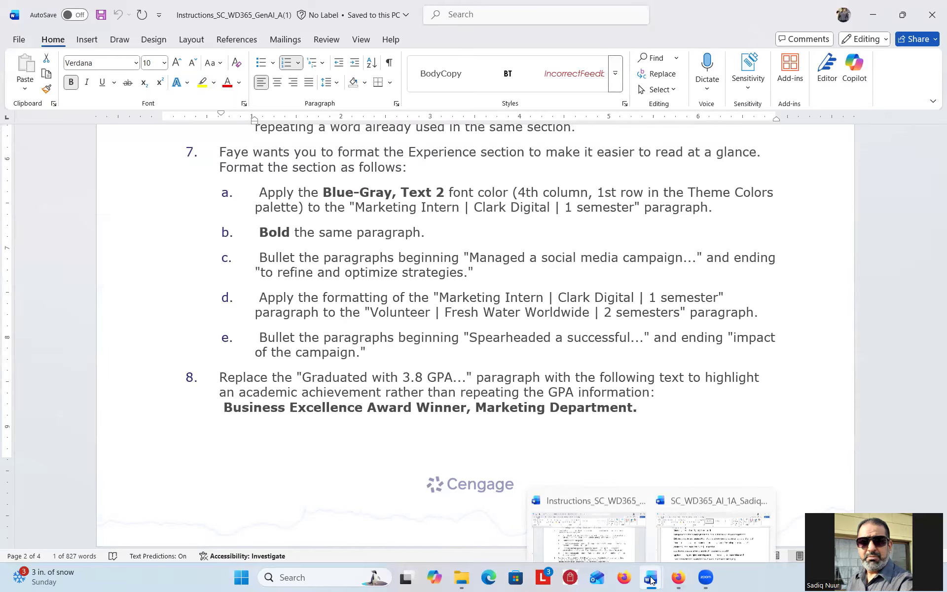
{"action": "left_click", "coordinate": [685, 523]}
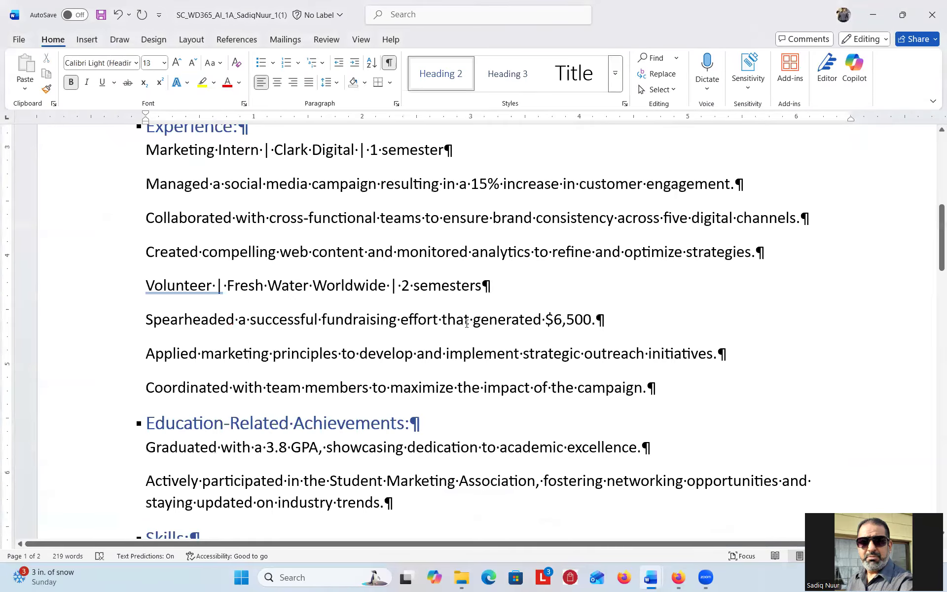
{"action": "left_click_drag", "start_coordinate": [147, 149], "coordinate": [418, 151]}
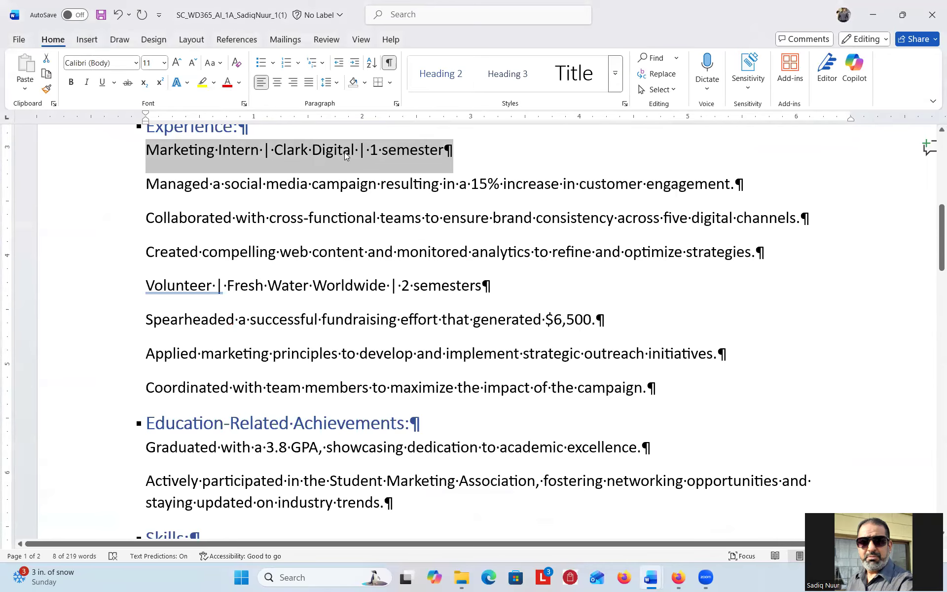
{"action": "left_click", "coordinate": [240, 84]}
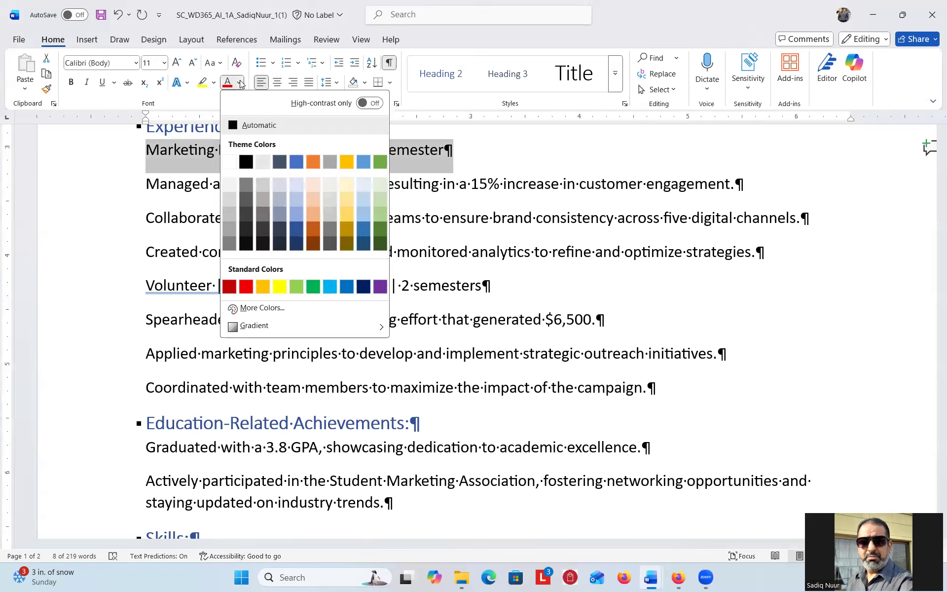
{"action": "left_click", "coordinate": [279, 163]}
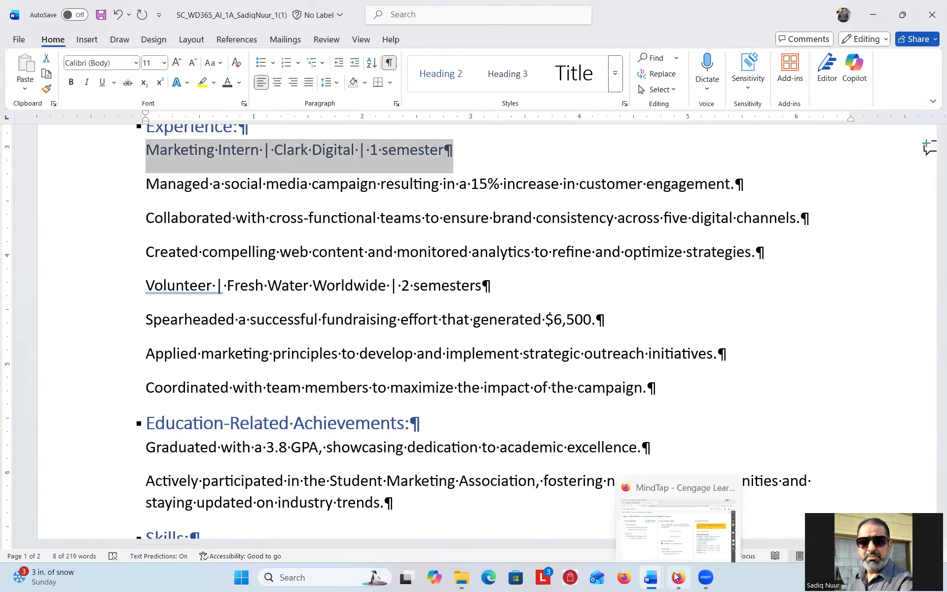
- Check step 7b in the instructions document and bold the resume's "Marketing Intern | Clark Digital | 1 semester" paragraph
{"action": "mouse_move", "coordinate": [658, 580]}
{"action": "left_click", "coordinate": [616, 545]}
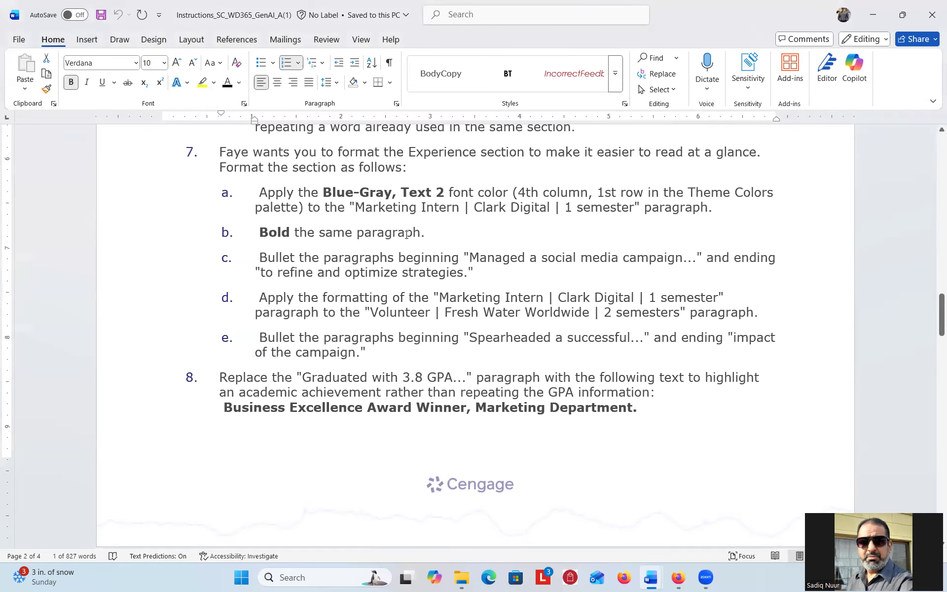
{"action": "mouse_move", "coordinate": [659, 575]}
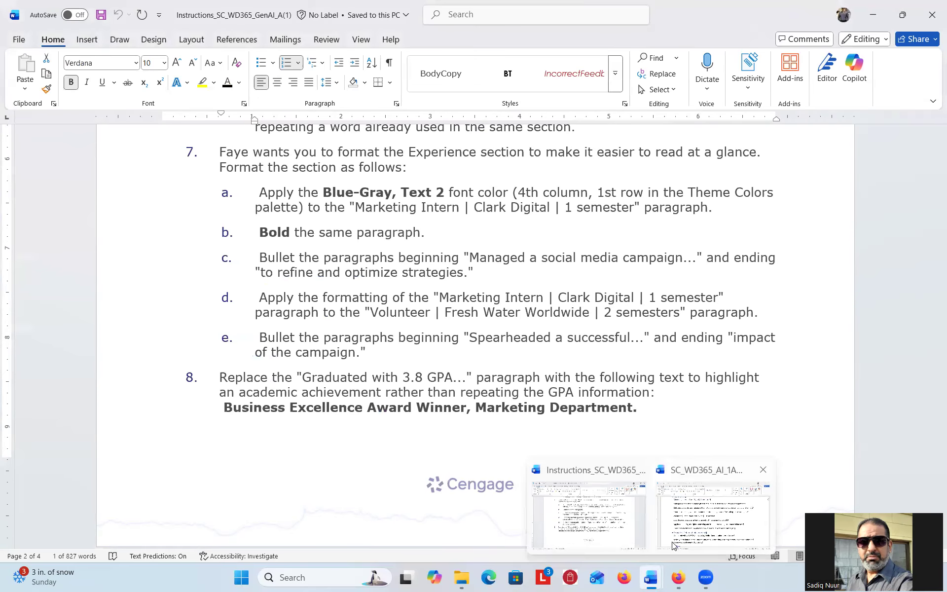
{"action": "left_click", "coordinate": [685, 523]}
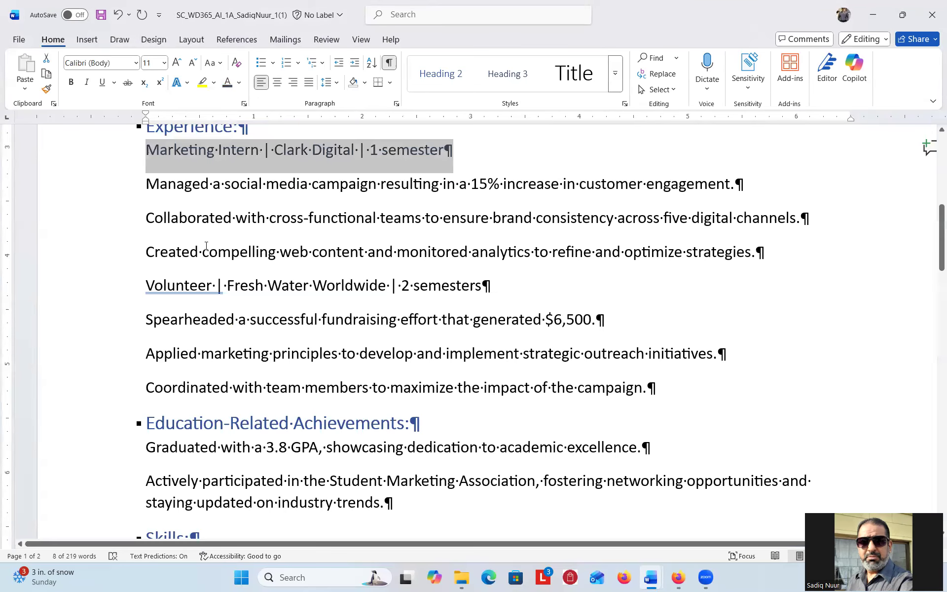
{"action": "left_click", "coordinate": [72, 82]}
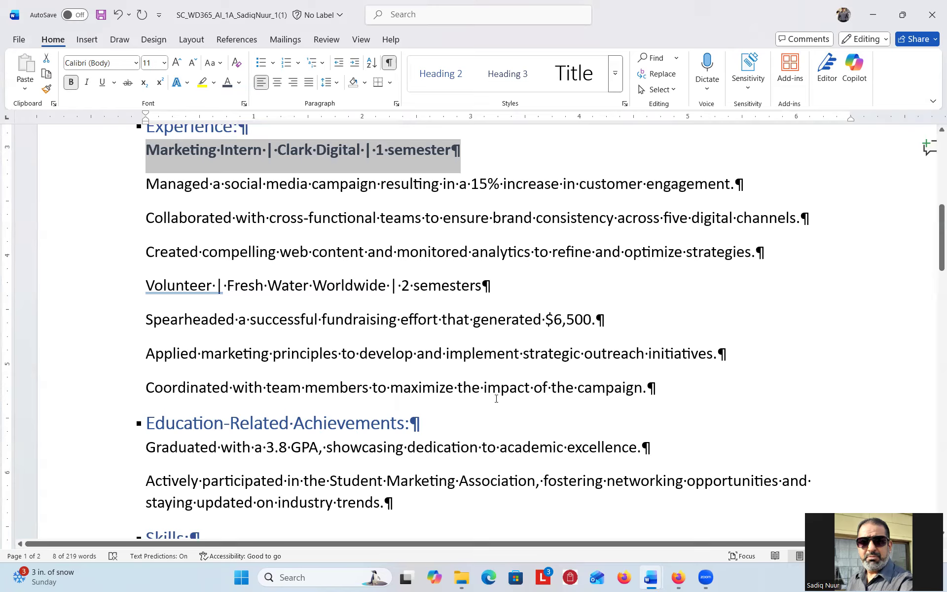
- Check step 7c in the instructions document and bullet the resume paragraphs from "Managed a social media campaign" through "to refine and optimize strategies."
{"action": "mouse_move", "coordinate": [685, 574]}
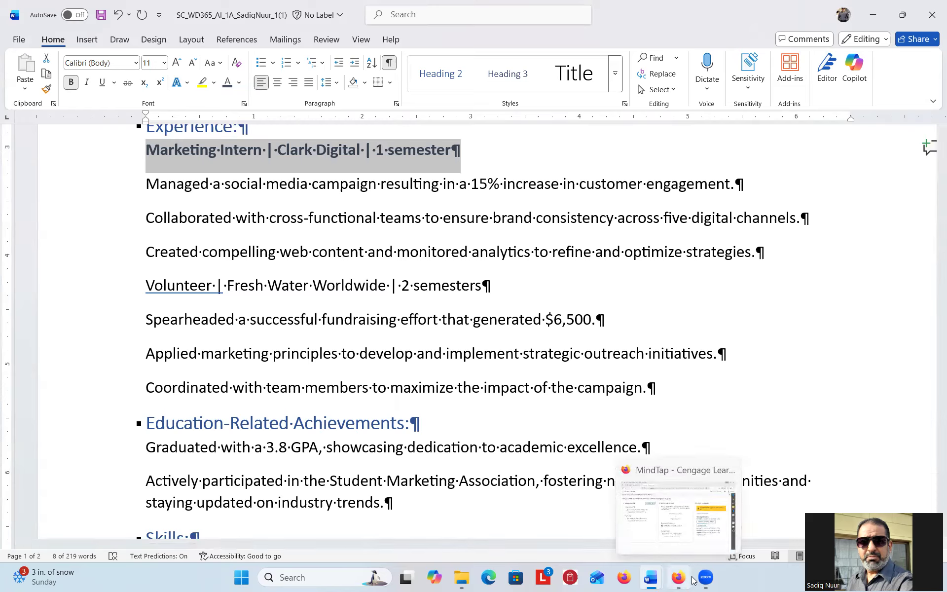
{"action": "mouse_move", "coordinate": [653, 580]}
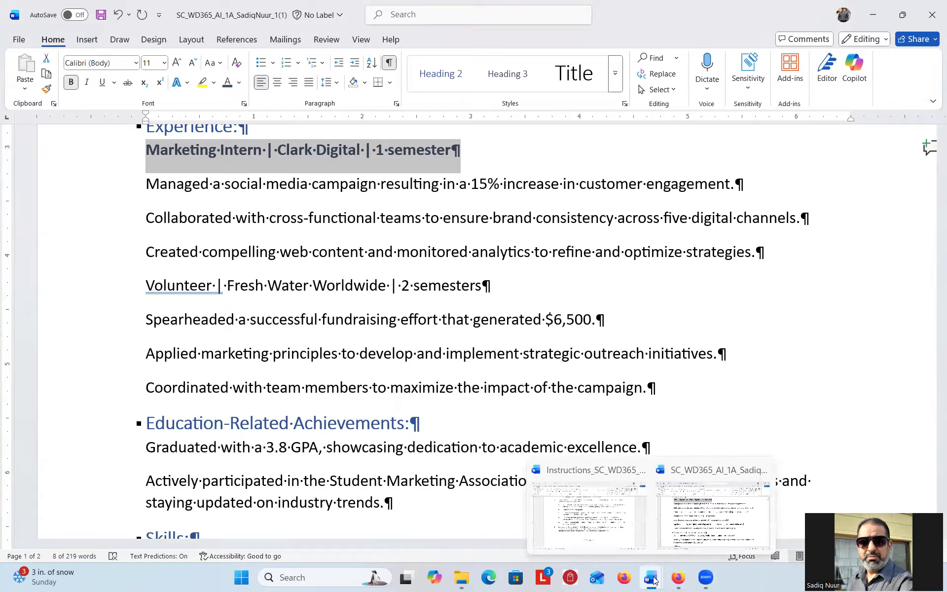
{"action": "left_click", "coordinate": [619, 536]}
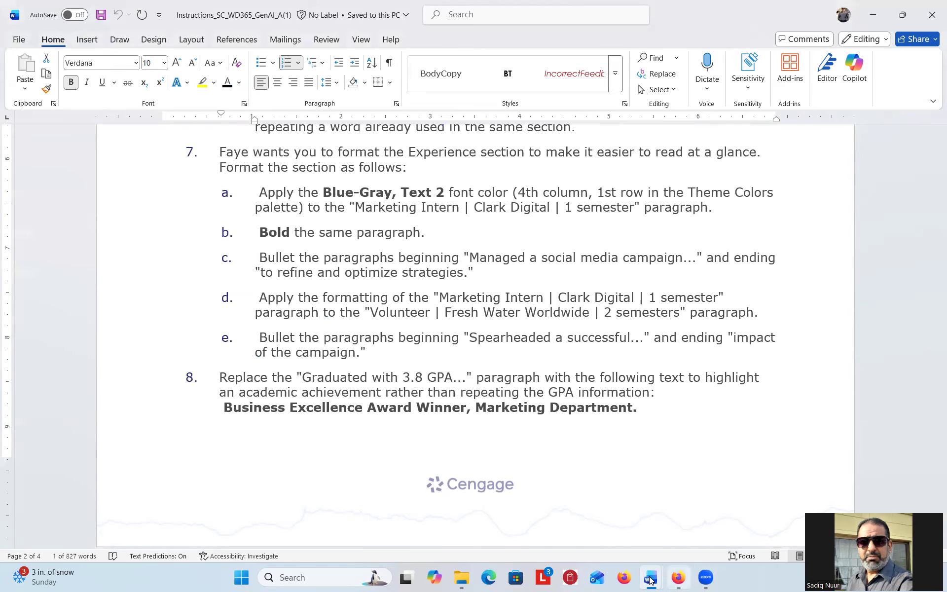
{"action": "mouse_move", "coordinate": [650, 581]}
{"action": "left_click", "coordinate": [698, 526]}
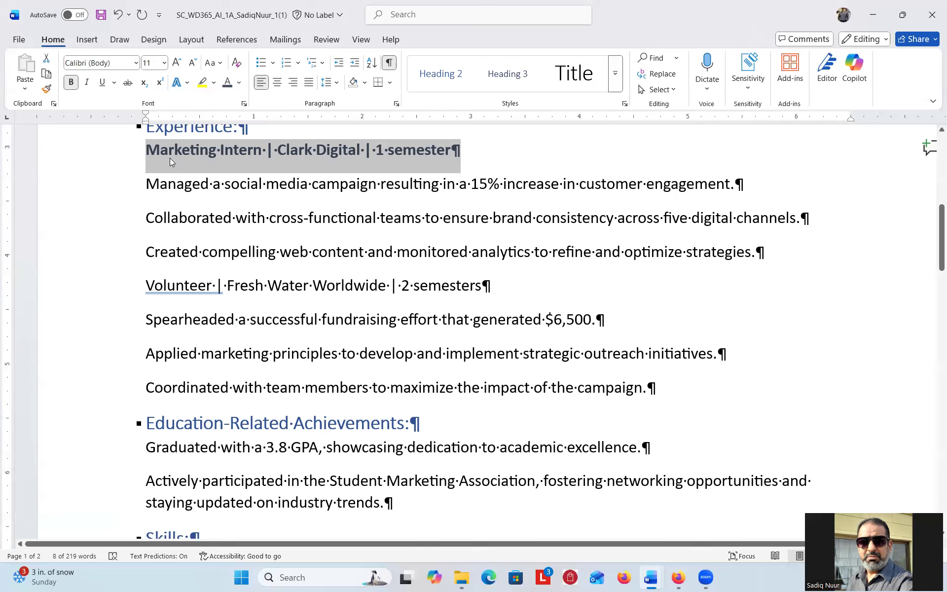
{"action": "left_click_drag", "start_coordinate": [147, 185], "coordinate": [755, 249]}
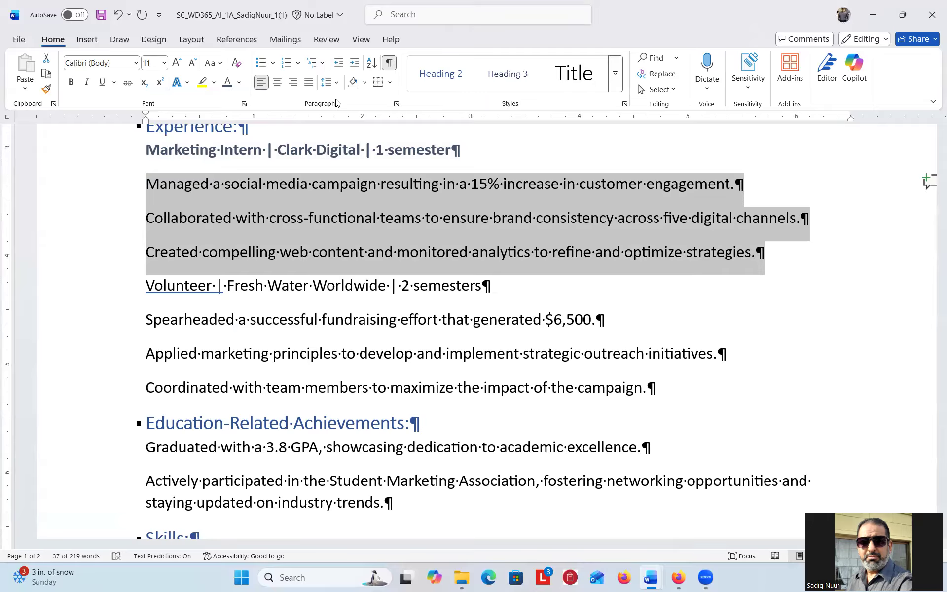
{"action": "left_click", "coordinate": [260, 64]}
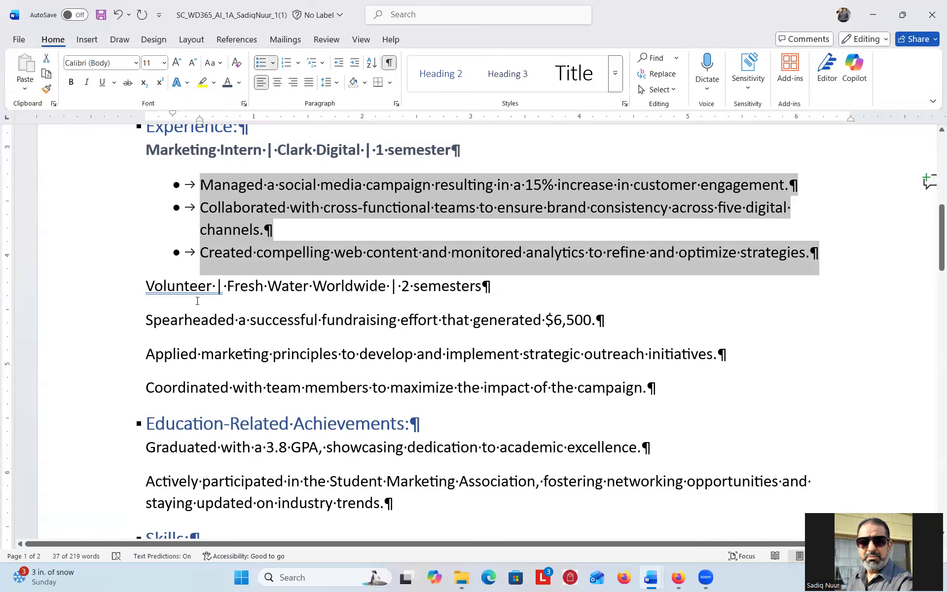
- Copy the formatting of the "Marketing Intern | Clark Digital | 1 semester" paragraph to the "Volunteer | Fresh Water Worldwide | 2 semesters" paragraph with Format Painter
{"action": "left_click_drag", "start_coordinate": [147, 151], "coordinate": [460, 146]}
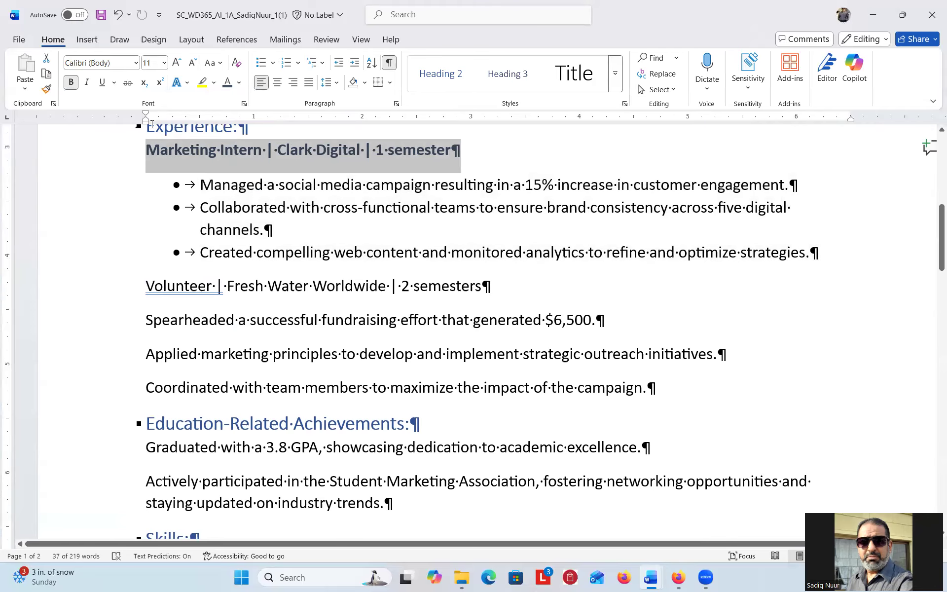
{"action": "left_click", "coordinate": [46, 89]}
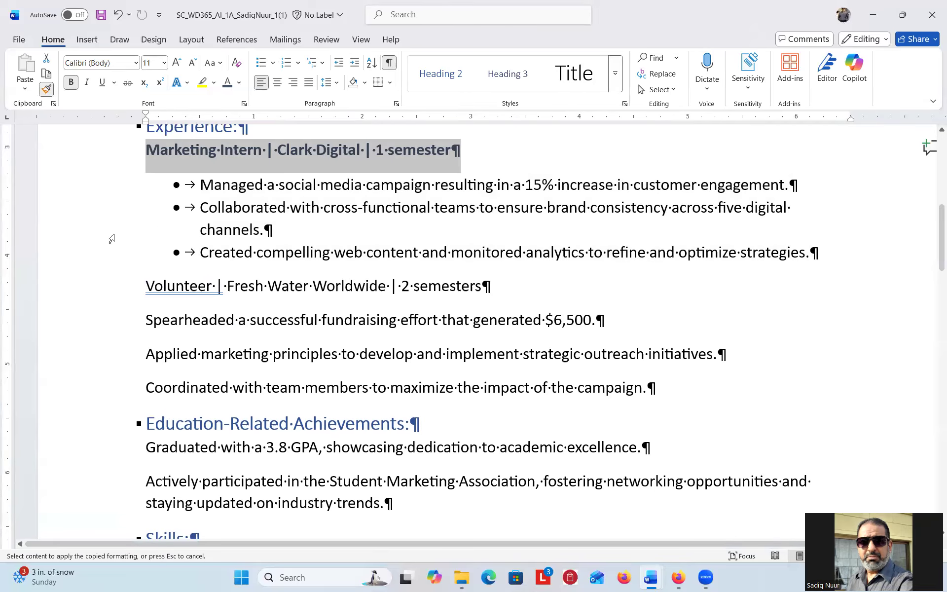
{"action": "left_click_drag", "start_coordinate": [144, 285], "coordinate": [423, 283]}
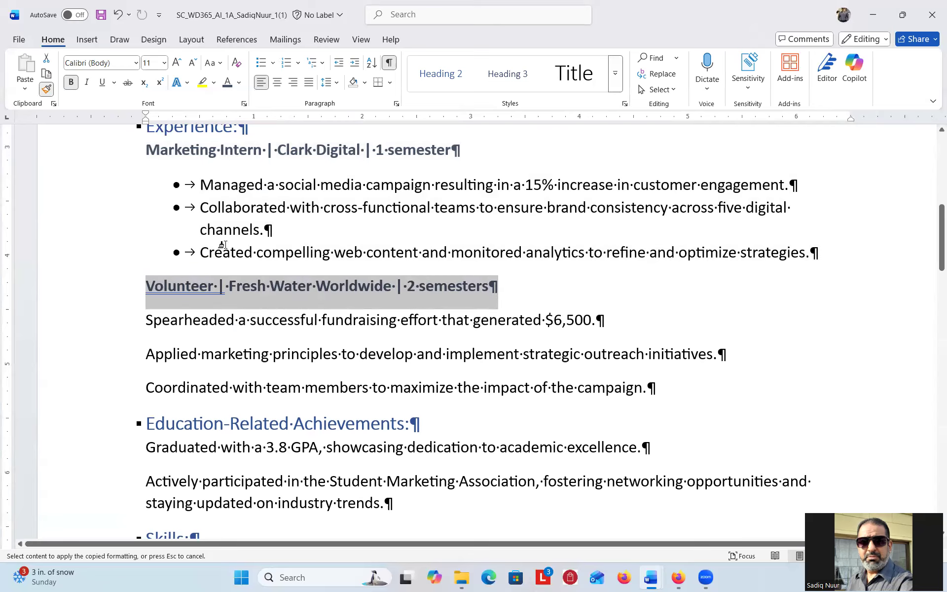
- Check step 7e, bullet the resume paragraphs from "Spearheaded a successful" through "impact of the campaign.", and ignore the grammar suggestion on "Volunteer |"
{"action": "left_click", "coordinate": [83, 207]}
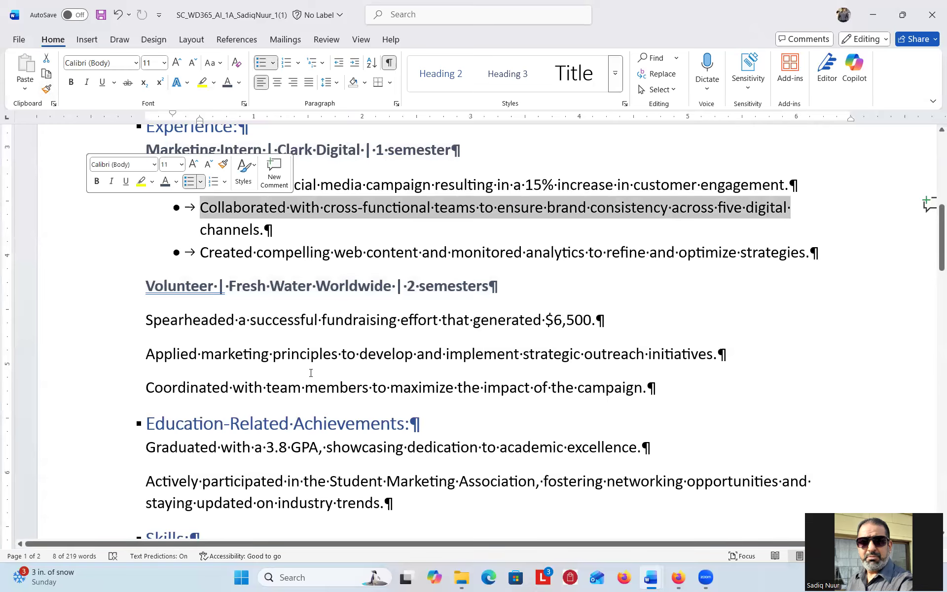
{"action": "mouse_move", "coordinate": [650, 577]}
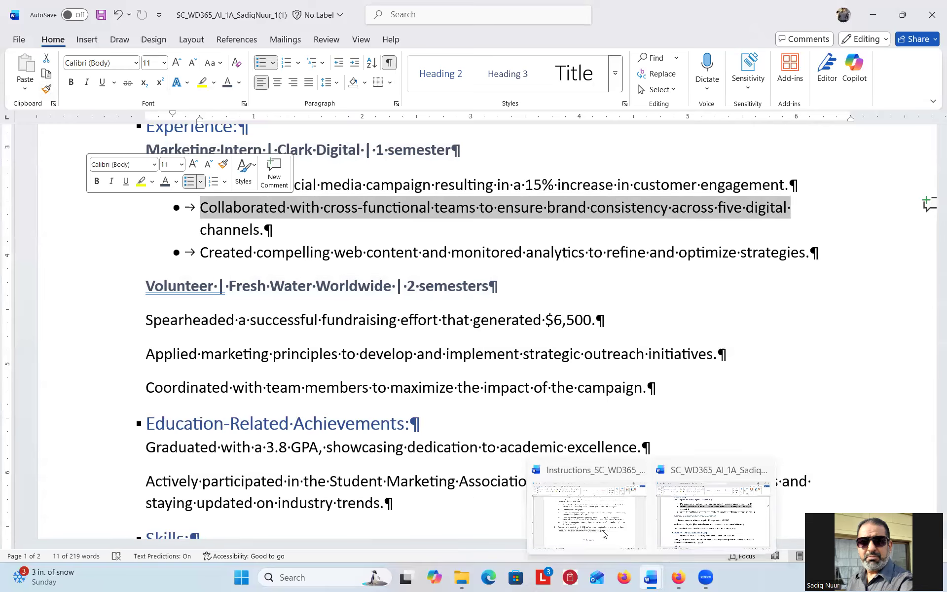
{"action": "left_click", "coordinate": [556, 479]}
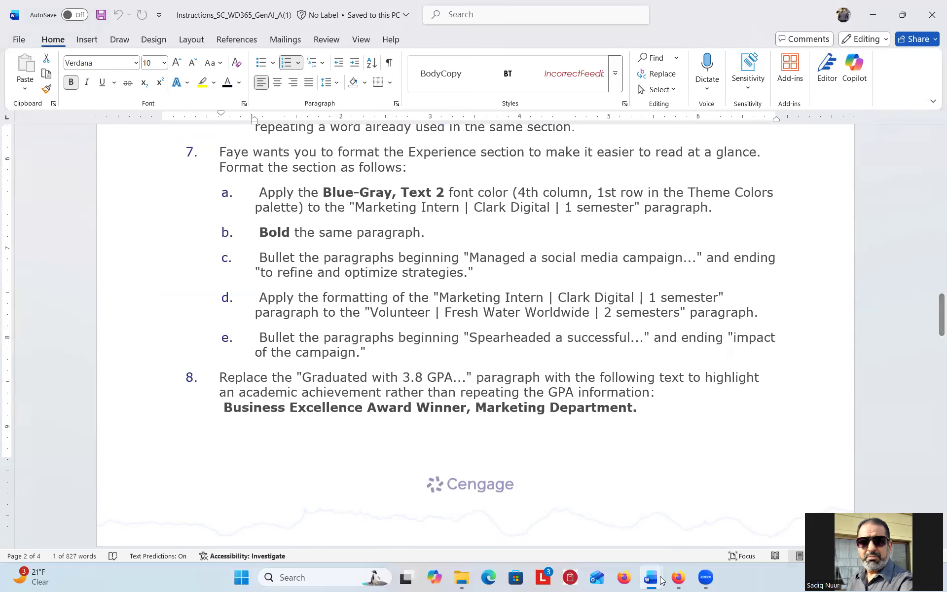
{"action": "mouse_move", "coordinate": [659, 581]}
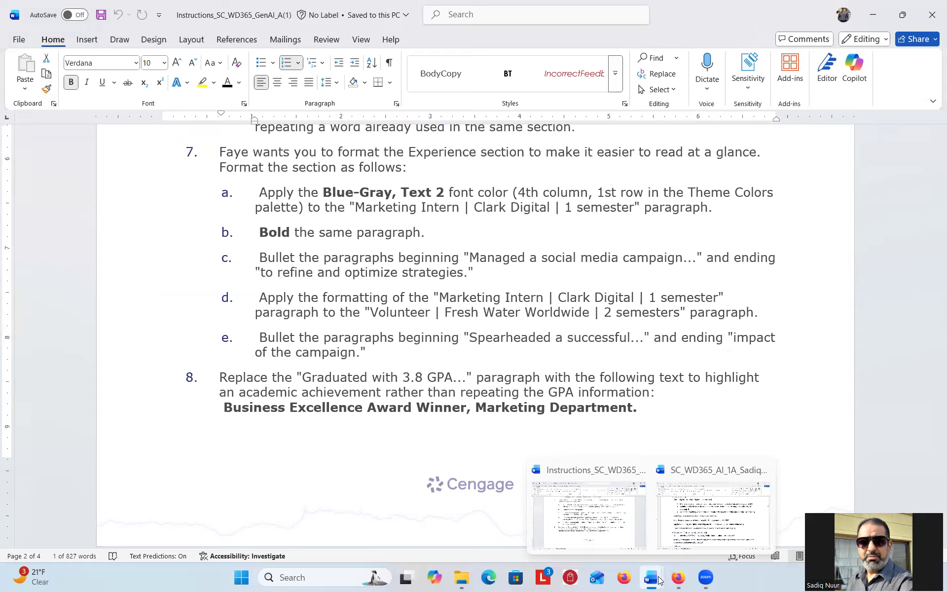
{"action": "left_click", "coordinate": [680, 543]}
{"action": "left_click_drag", "start_coordinate": [147, 318], "coordinate": [656, 400]}
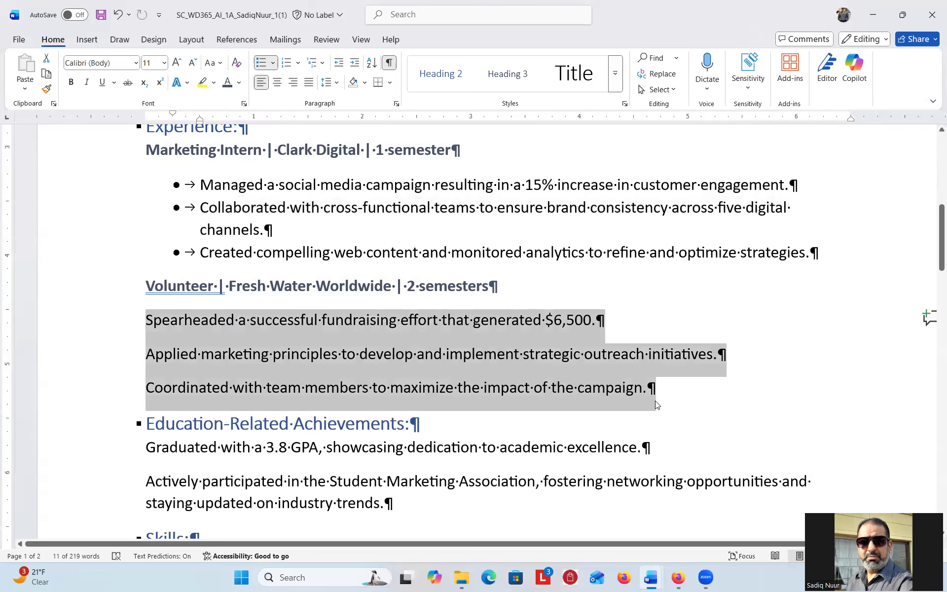
{"action": "left_click", "coordinate": [260, 64]}
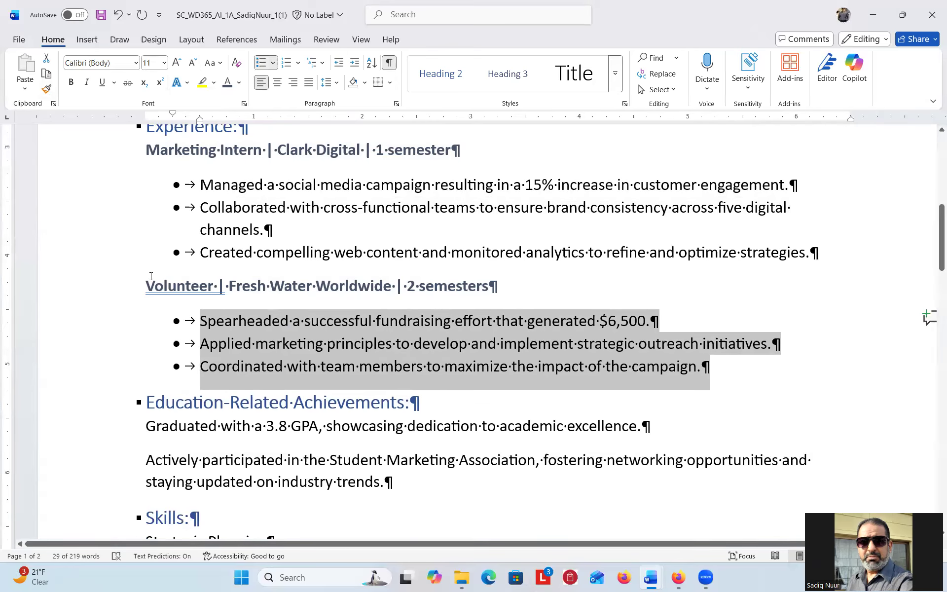
{"action": "left_click", "coordinate": [169, 288]}
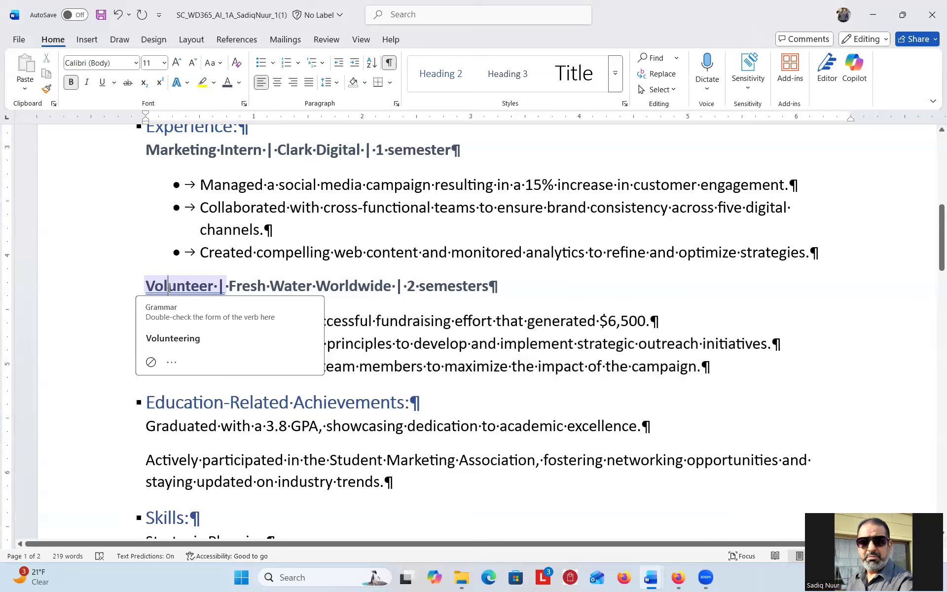
{"action": "left_click", "coordinate": [152, 365]}
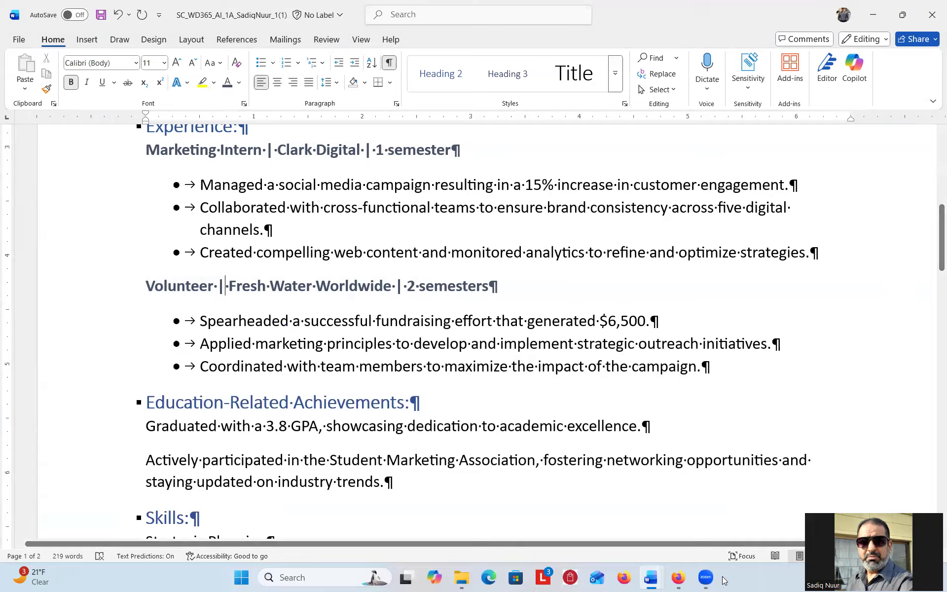
- Read step 8 and the steps following it in the instructions document, and return to the resume
{"action": "mouse_move", "coordinate": [657, 580]}
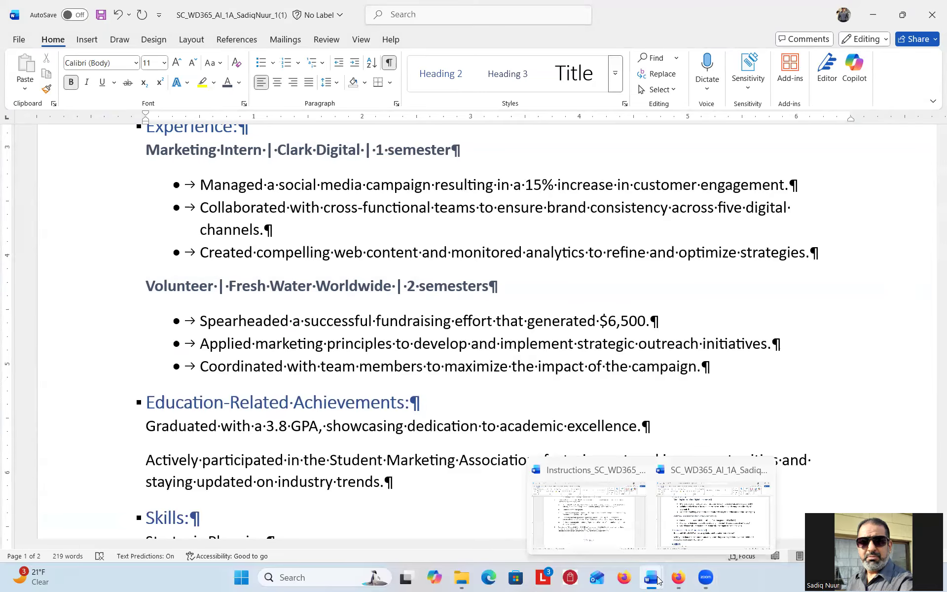
{"action": "left_click", "coordinate": [610, 538]}
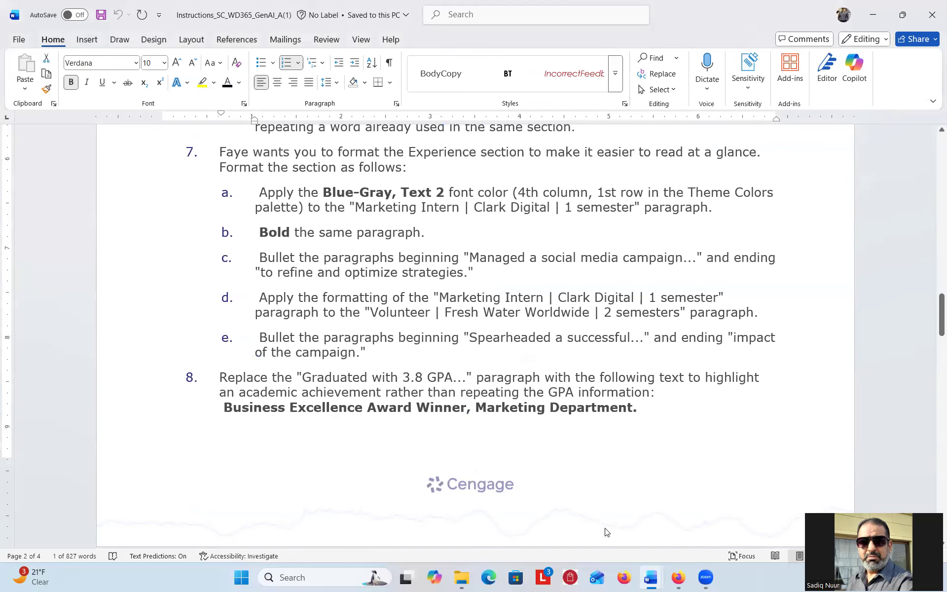
{"action": "left_click", "coordinate": [651, 577]}
{"action": "left_click", "coordinate": [710, 526]}
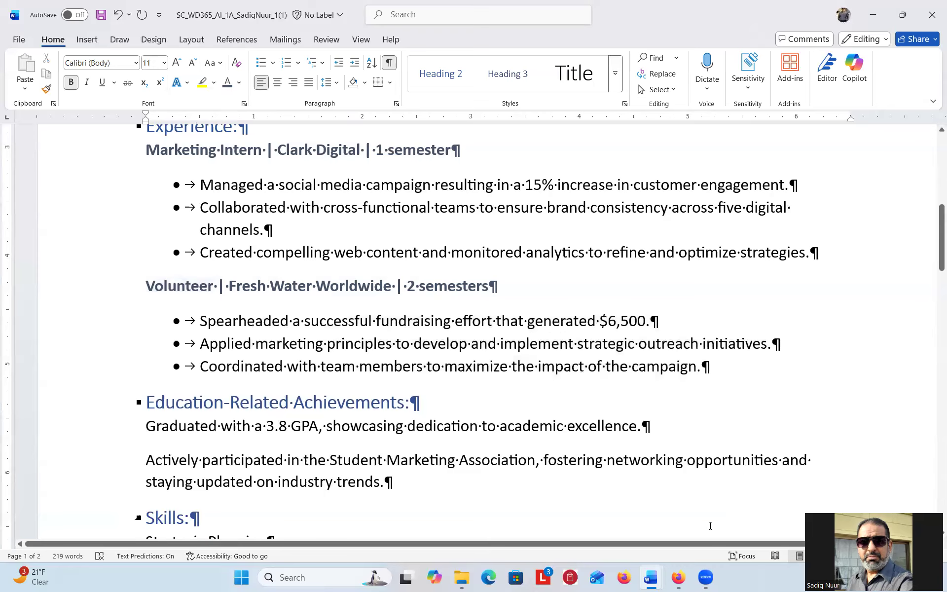
{"action": "mouse_move", "coordinate": [655, 579]}
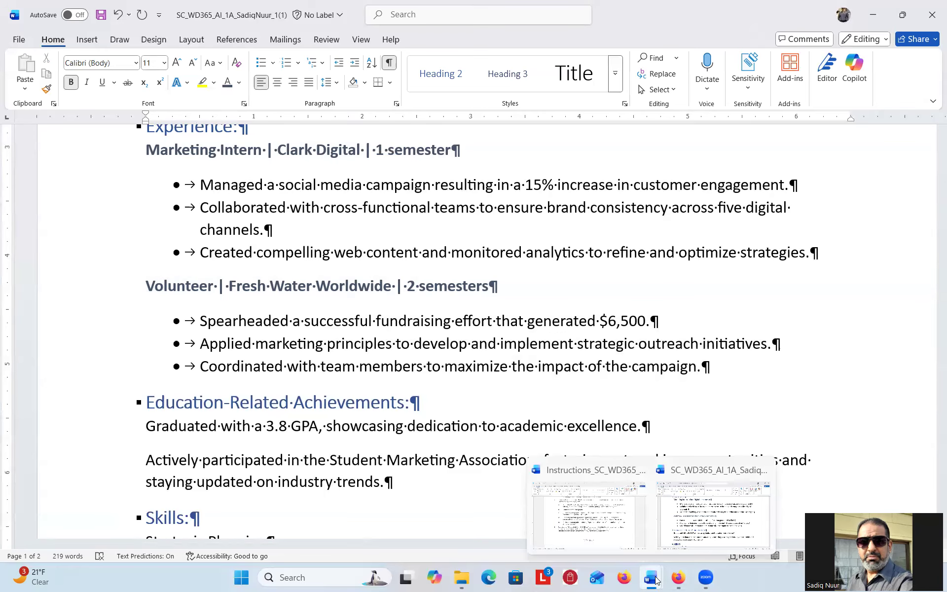
{"action": "left_click", "coordinate": [619, 517]}
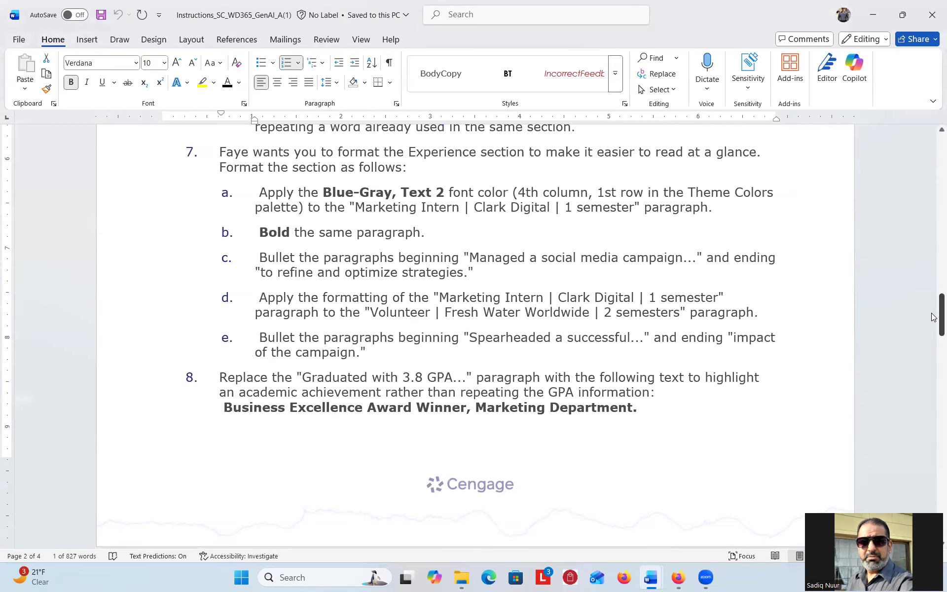
{"action": "left_click_drag", "start_coordinate": [933, 317], "coordinate": [932, 341]}
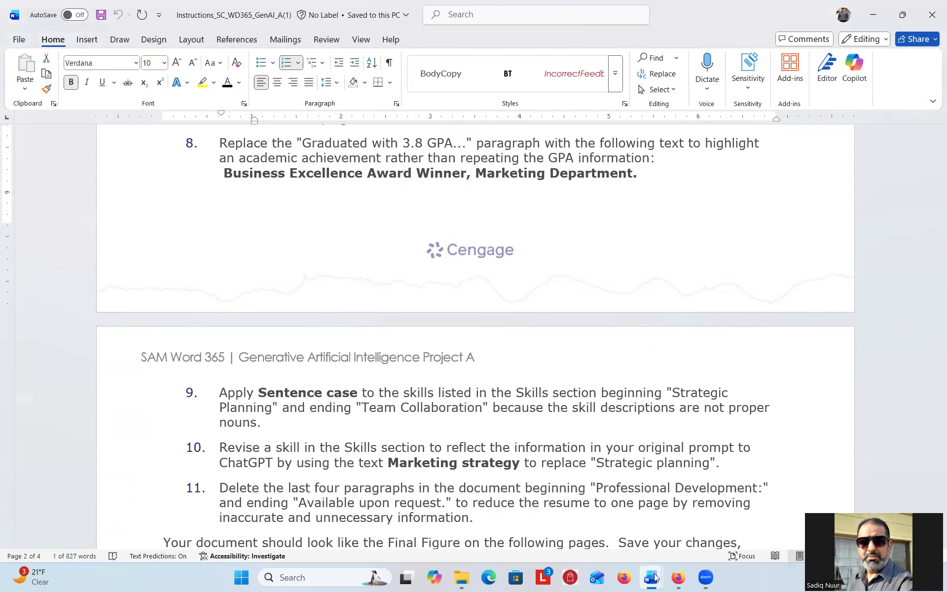
{"action": "mouse_move", "coordinate": [654, 577]}
{"action": "left_click", "coordinate": [711, 535]}
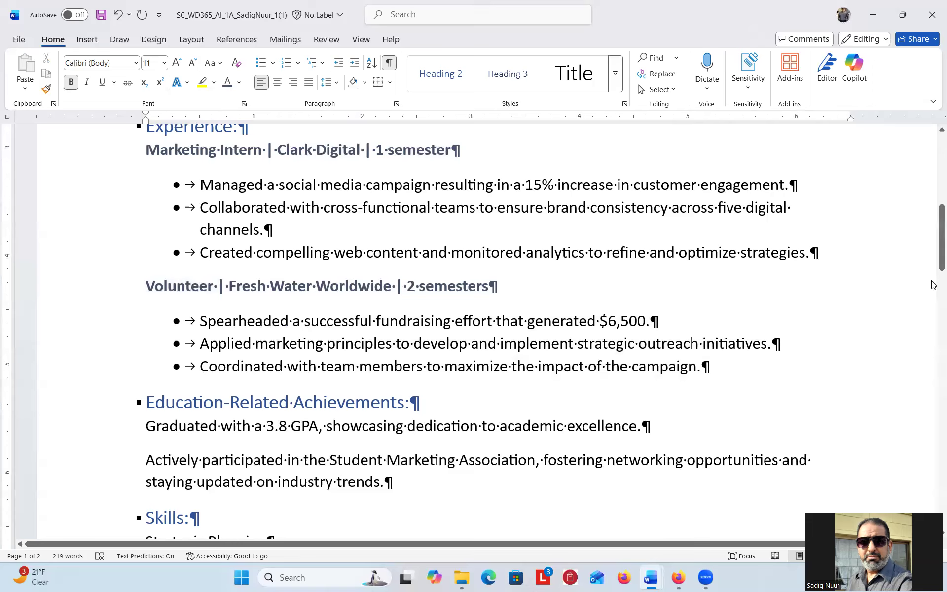
- Replace the resume's "Graduated with a 3.8 GPA" sentence with "Business Excellence Award", keeping its final period and rechecking the wording in step 8
{"action": "left_click_drag", "start_coordinate": [933, 252], "coordinate": [934, 281]}
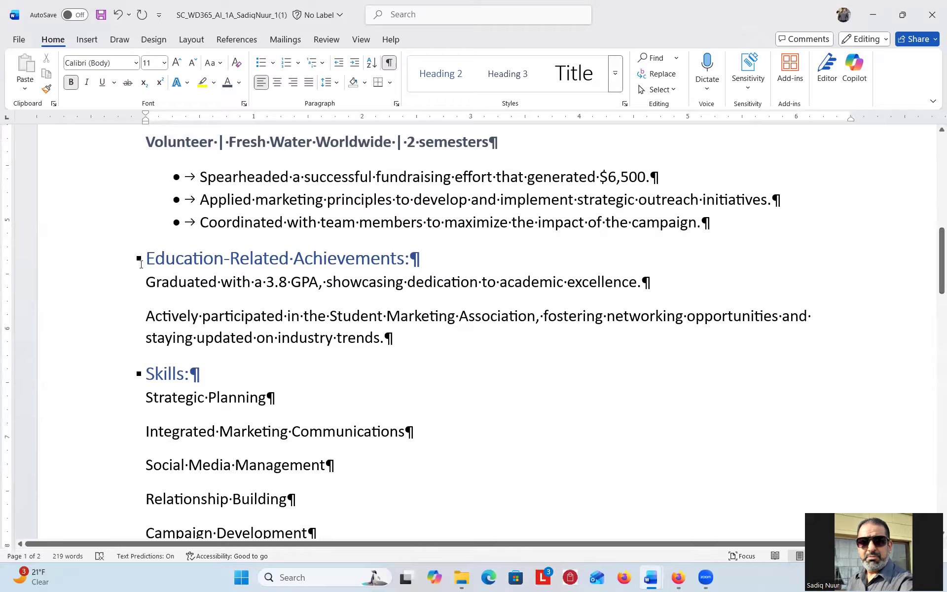
{"action": "left_click_drag", "start_coordinate": [147, 282], "coordinate": [636, 282]}
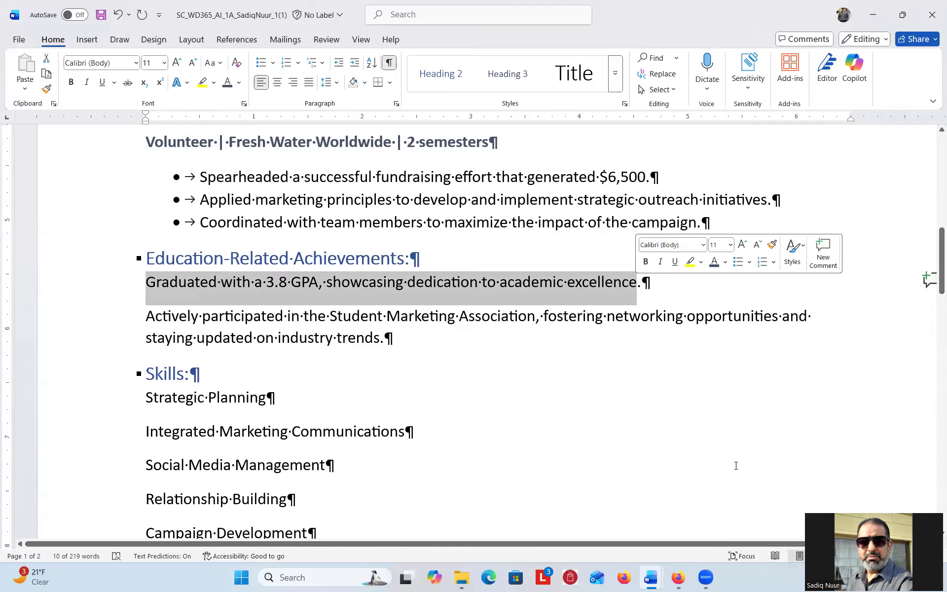
{"action": "mouse_move", "coordinate": [649, 578]}
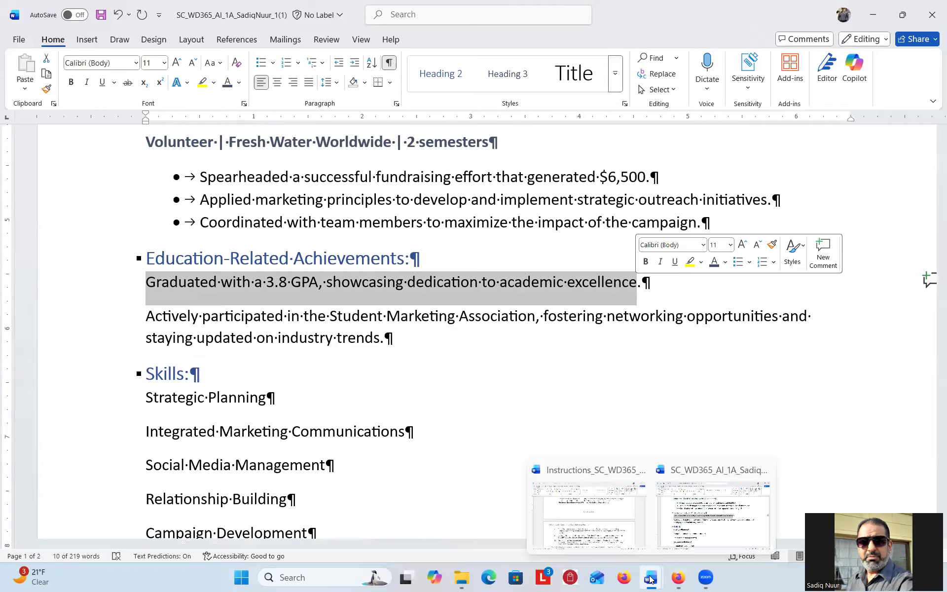
{"action": "left_click", "coordinate": [602, 526]}
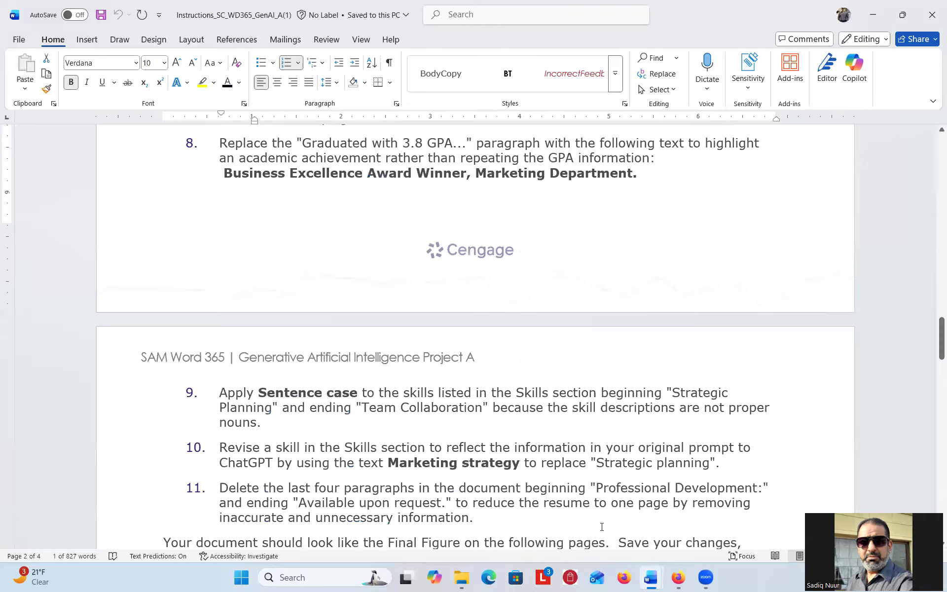
{"action": "mouse_move", "coordinate": [651, 581]}
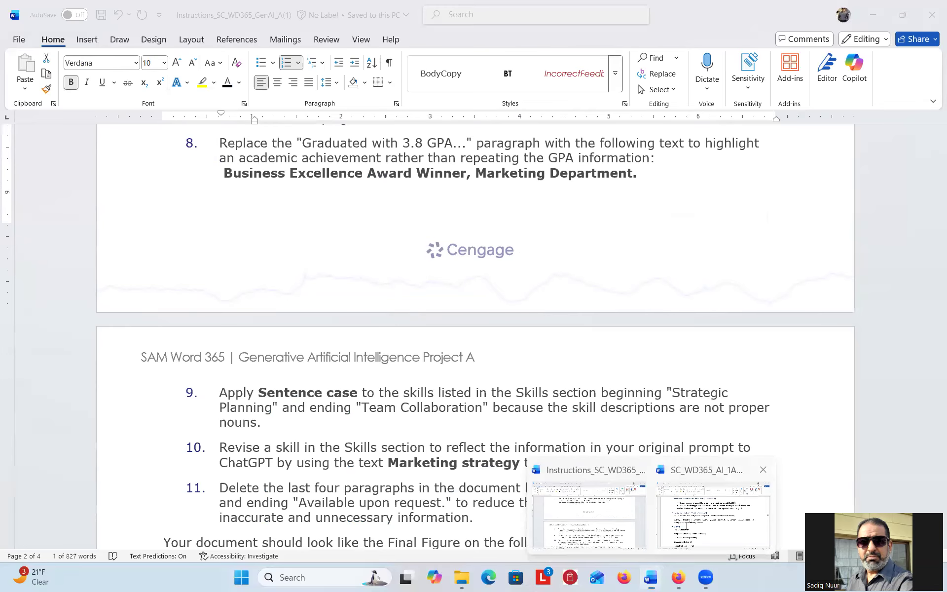
{"action": "left_click", "coordinate": [686, 527]}
{"action": "type", "text": "Busi"}
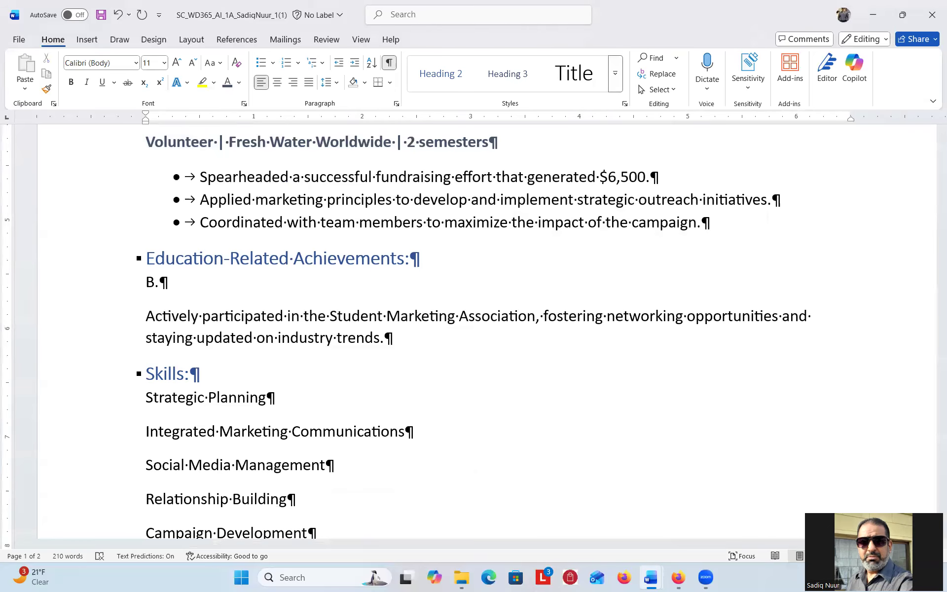
{"action": "type", "text": "ness Ex"}
{"action": "type", "text": "cellen"}
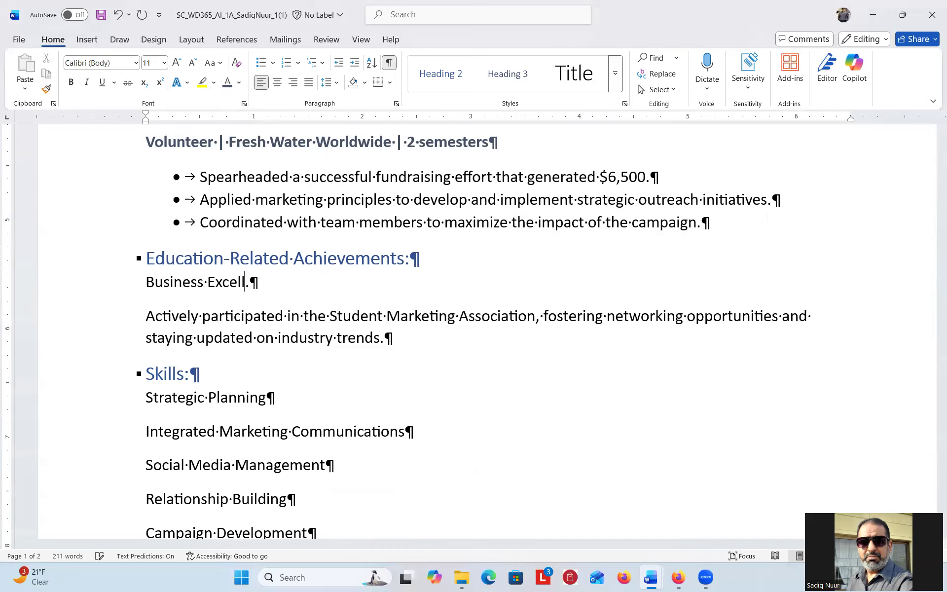
{"action": "type", "text": "ce A wa"}
{"action": "key", "text": "BackSpace"}
{"action": "key", "text": "BackSpace"}
{"action": "key", "text": "BackSpace"}
{"action": "type", "text": "ward"}
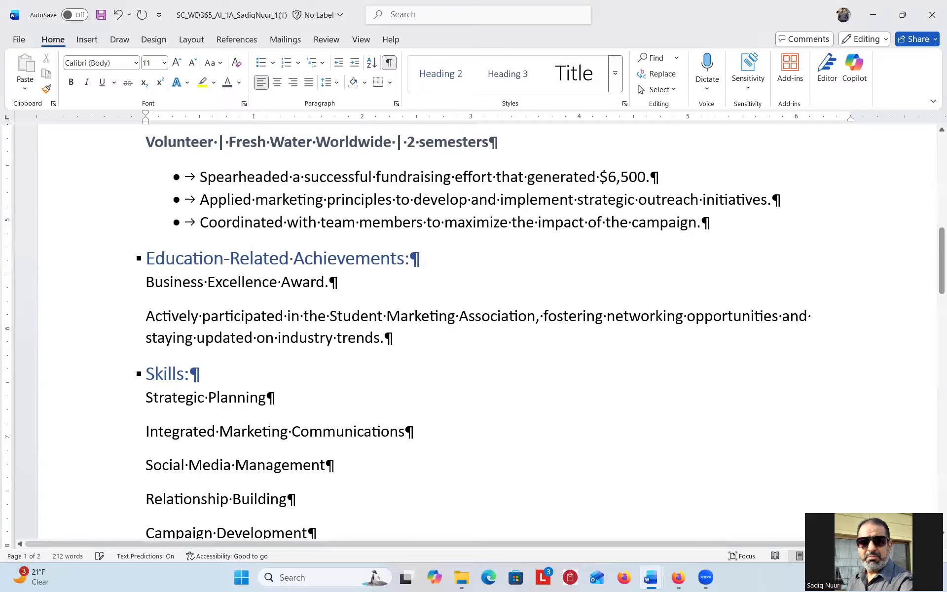
- Check step 8's wording in the instructions document and add "Winner," after "Business Excellence Award" in the resume
{"action": "mouse_move", "coordinate": [651, 577]}
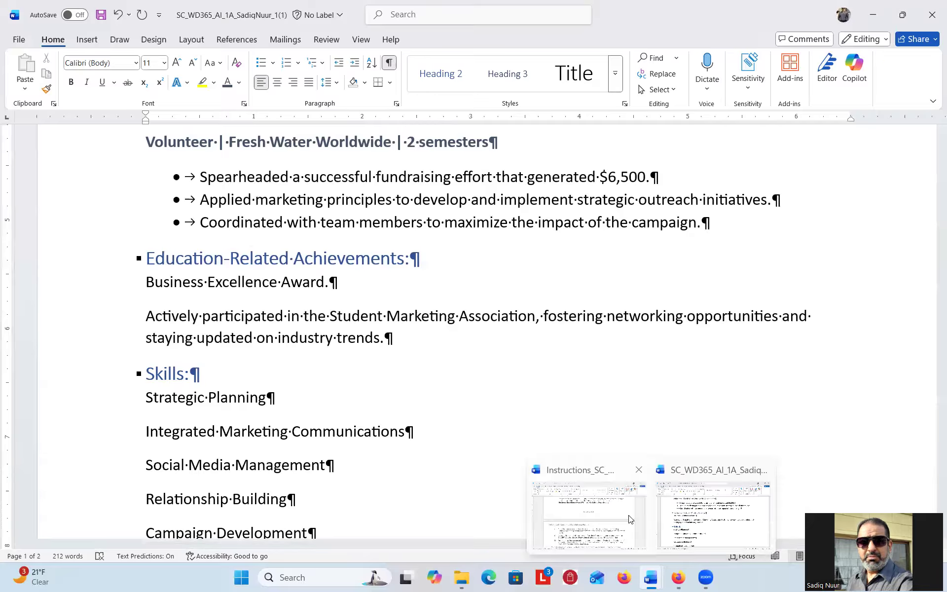
{"action": "left_click", "coordinate": [632, 521]}
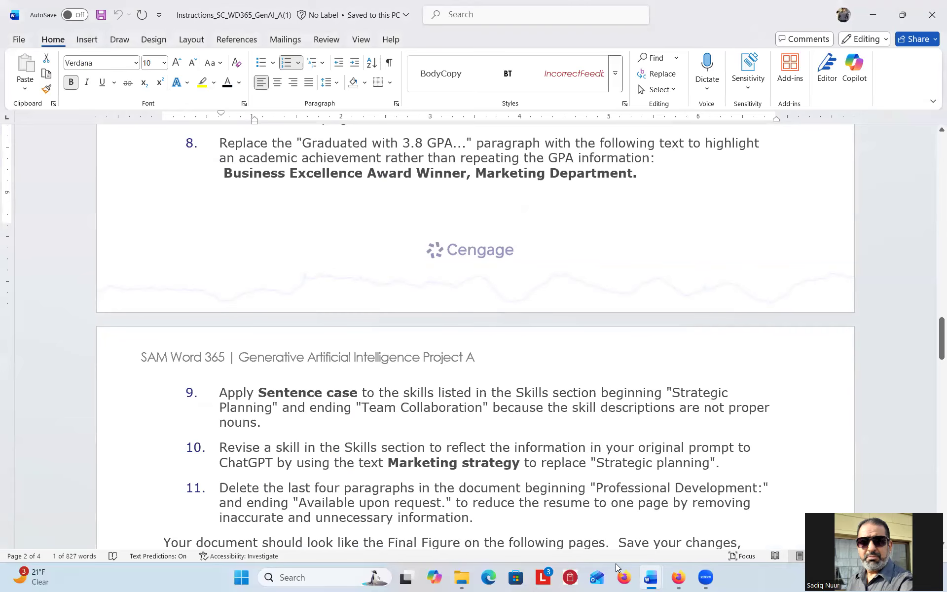
{"action": "mouse_move", "coordinate": [651, 578]}
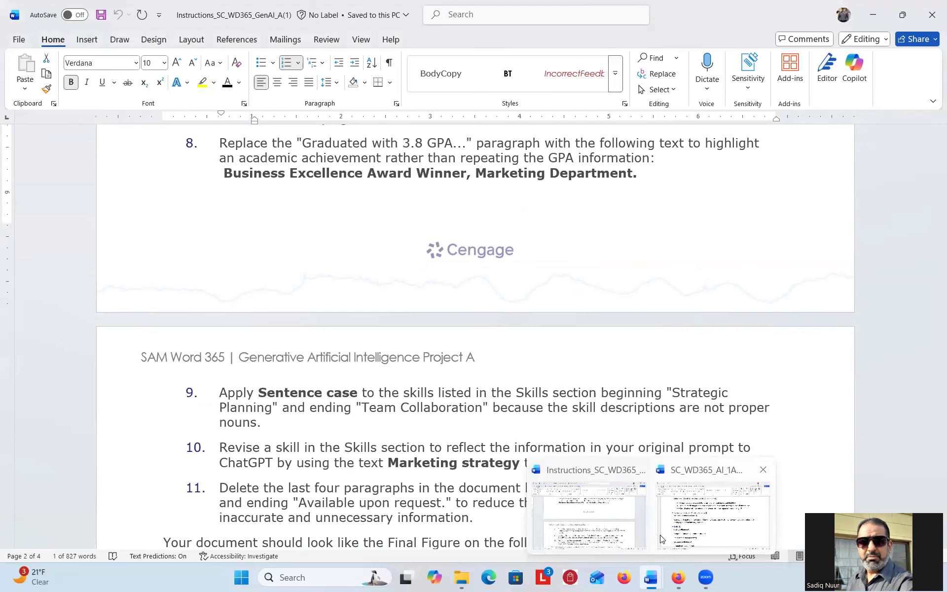
{"action": "left_click", "coordinate": [699, 514]}
{"action": "type", "text": "Win"}
{"action": "type", "text": "ner"}
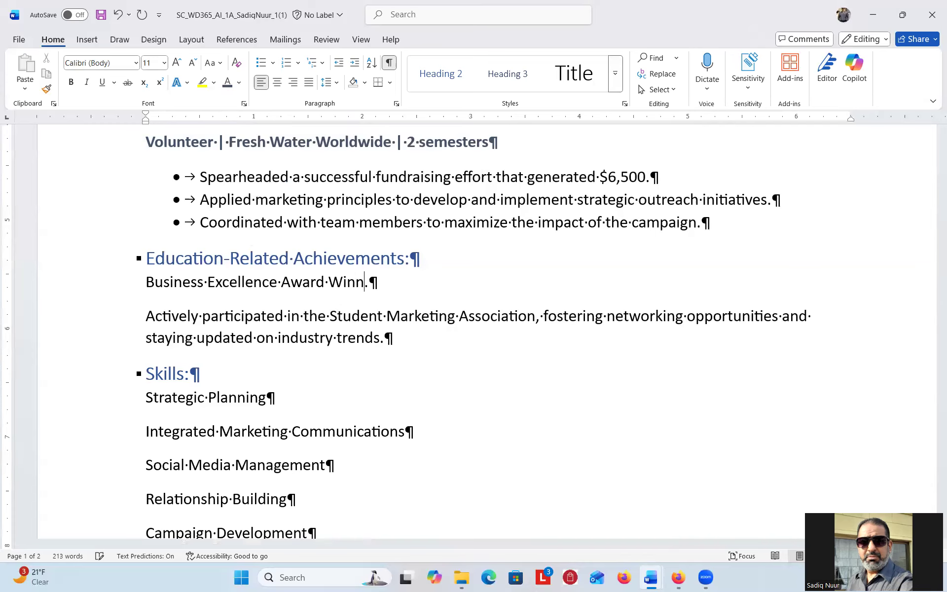
{"action": "type", "text": ","}
- Recheck step 8 in the instructions document and complete the resume's award line with "Marketing Department" before the period
{"action": "mouse_move", "coordinate": [648, 580]}
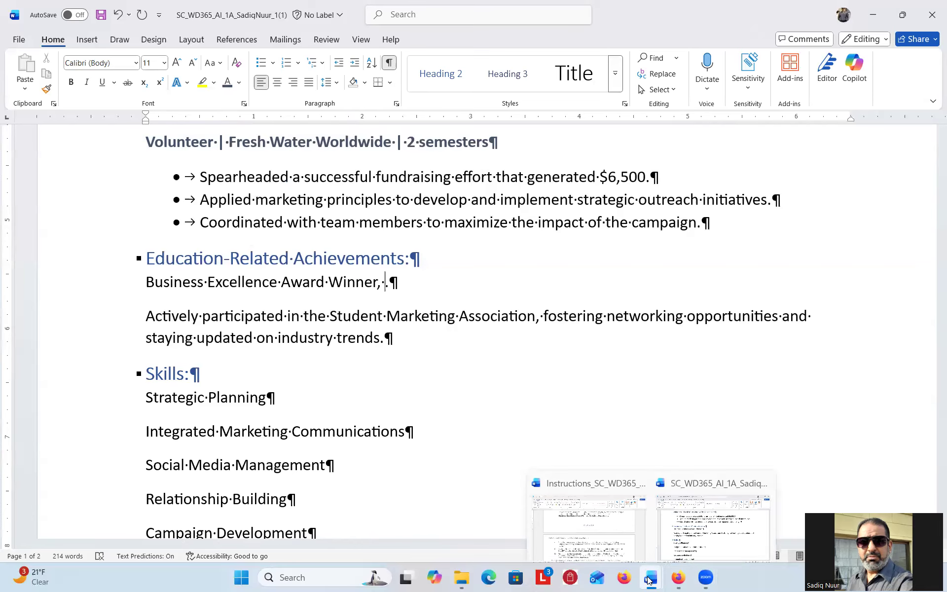
{"action": "left_click", "coordinate": [695, 529]}
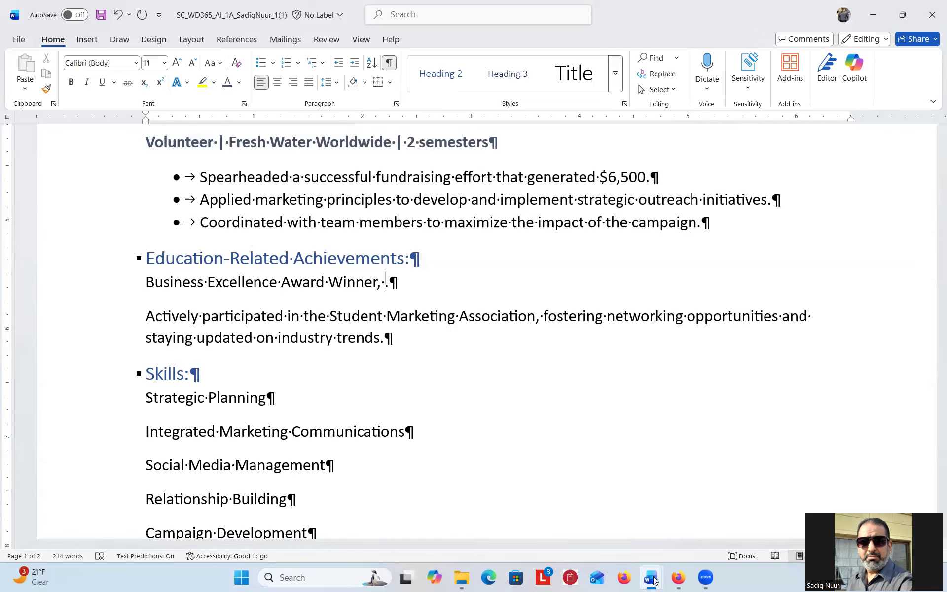
{"action": "left_click", "coordinate": [651, 577]}
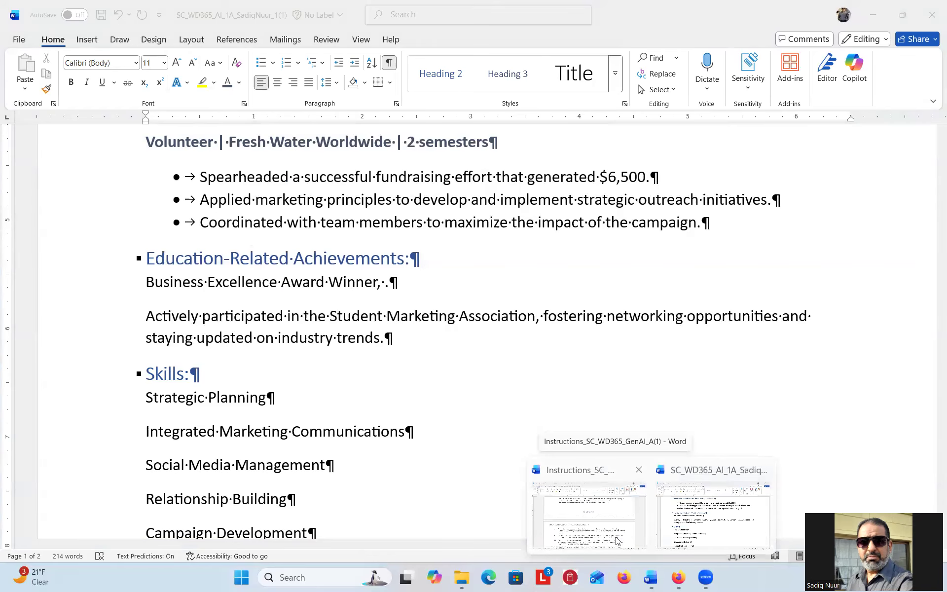
{"action": "left_click", "coordinate": [616, 540]}
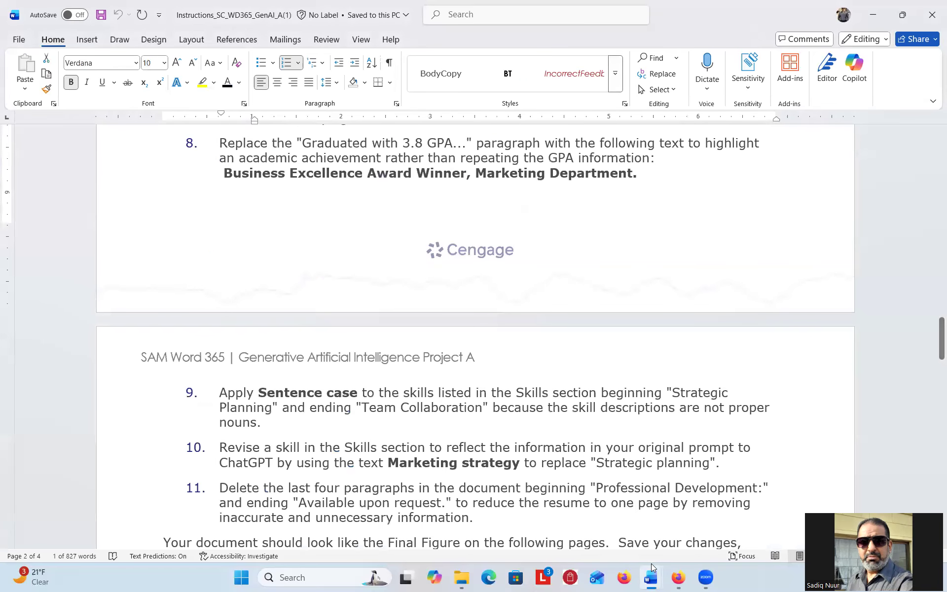
{"action": "mouse_move", "coordinate": [653, 580]}
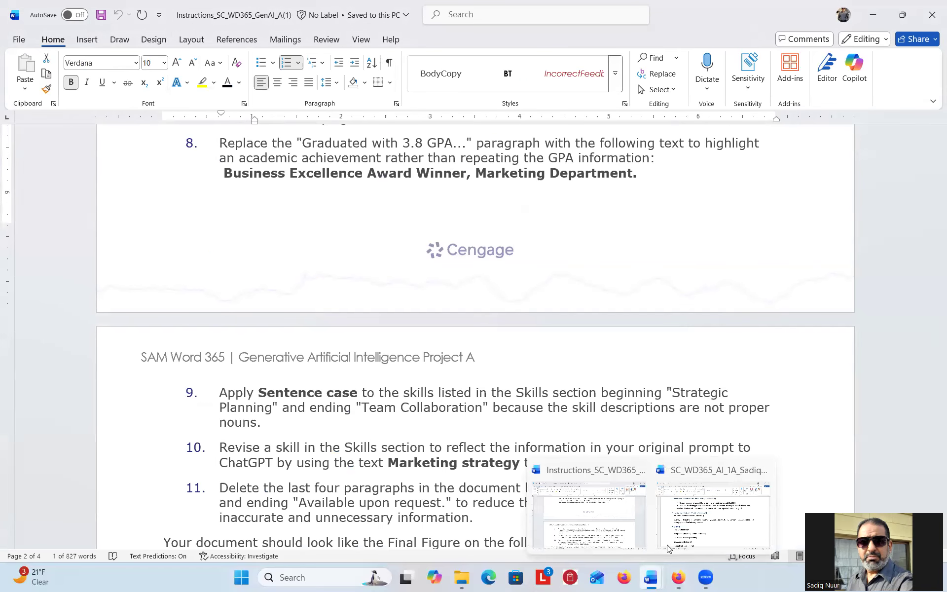
{"action": "left_click", "coordinate": [683, 534]}
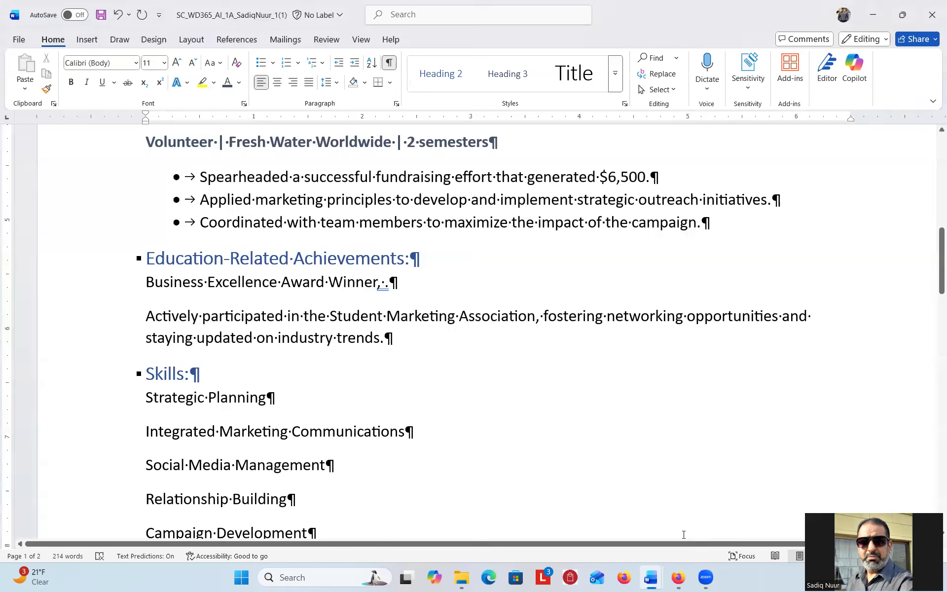
{"action": "type", "text": "Marketi"}
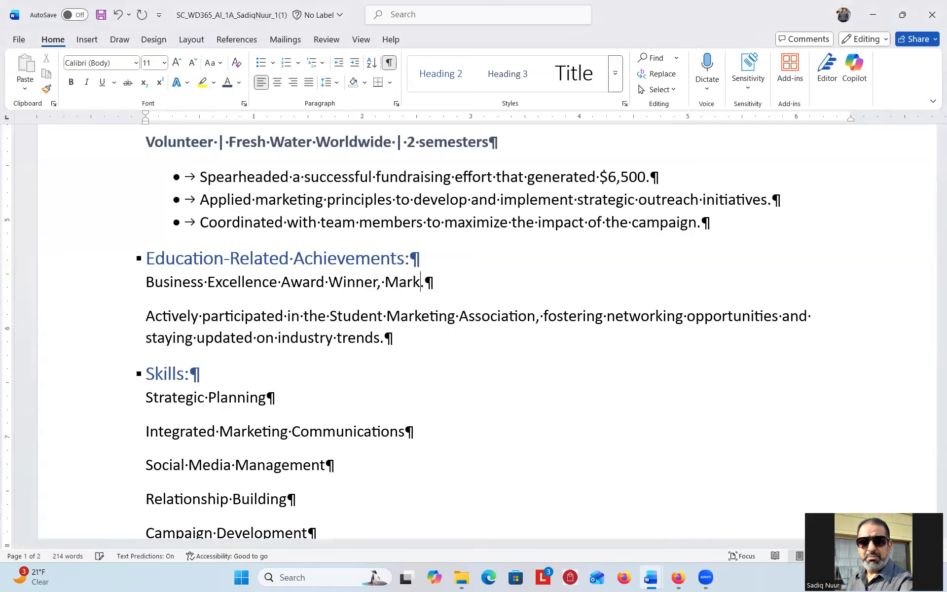
{"action": "type", "text": "ng Department"}
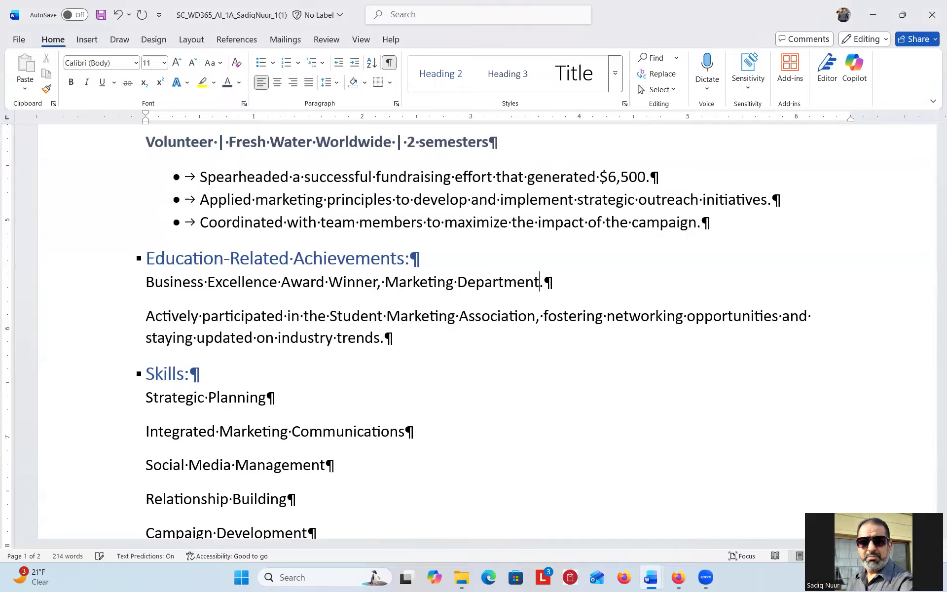
- Compare the completed award line with step 8 in the instructions document, and return to the resume
{"action": "mouse_move", "coordinate": [663, 580]}
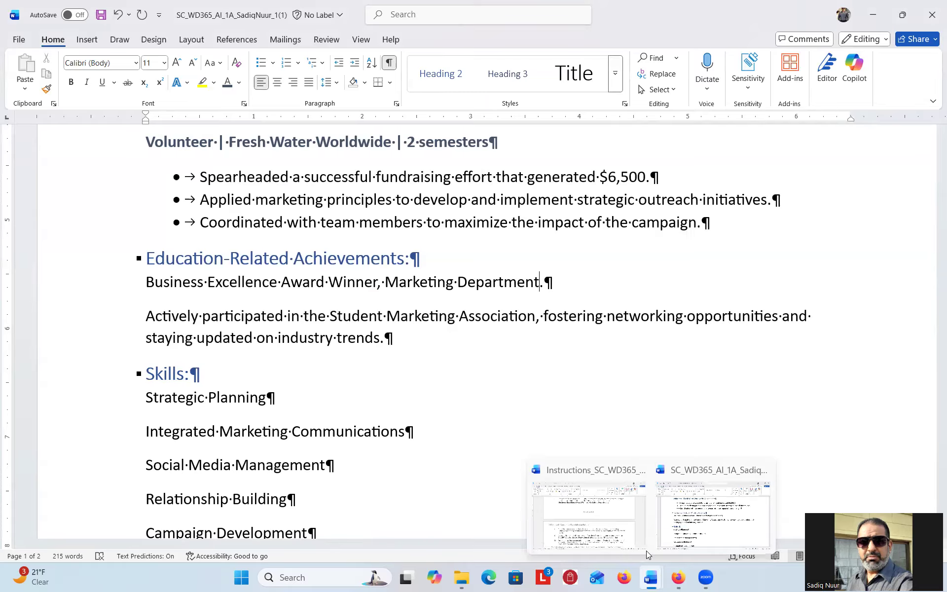
{"action": "left_click", "coordinate": [600, 530]}
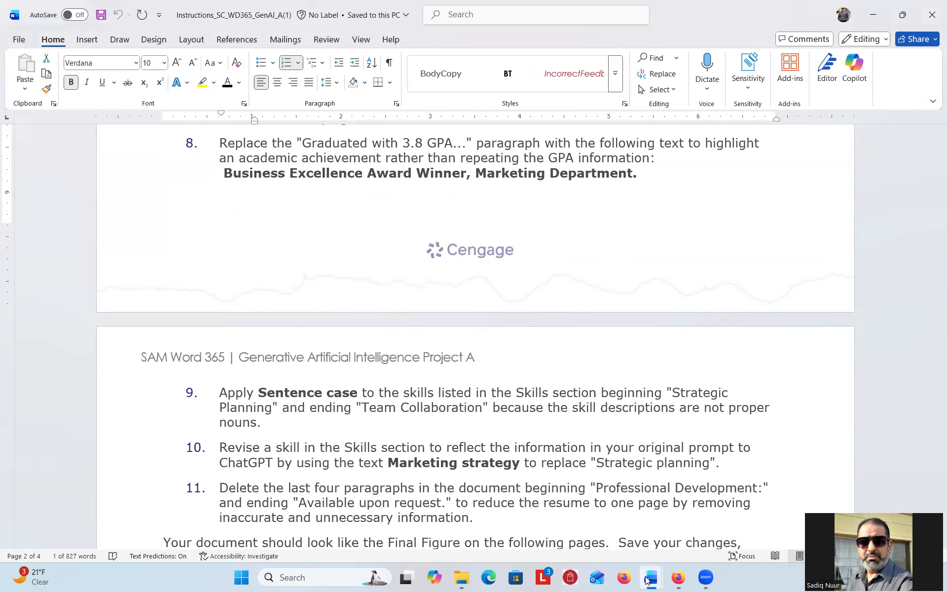
{"action": "mouse_move", "coordinate": [650, 578]}
{"action": "left_click", "coordinate": [691, 533]}
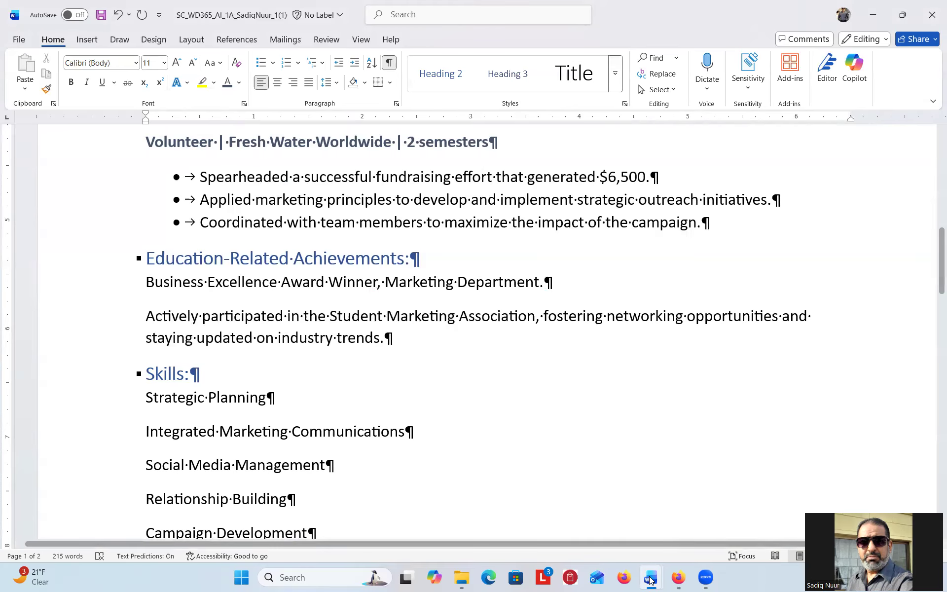
- Read step 9 about the Skills section's text case in the instructions document, and return to the resume
{"action": "mouse_move", "coordinate": [651, 579]}
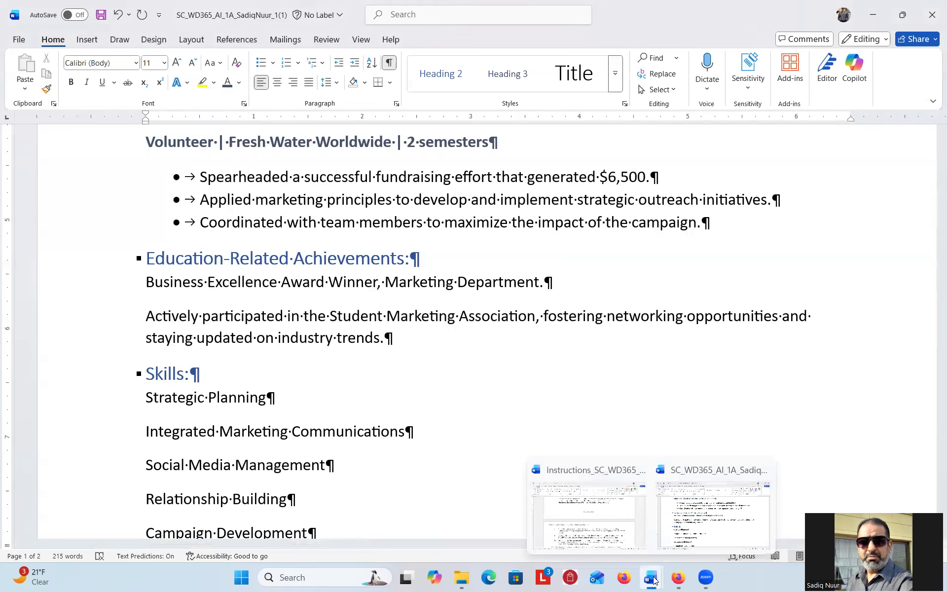
{"action": "left_click", "coordinate": [611, 532]}
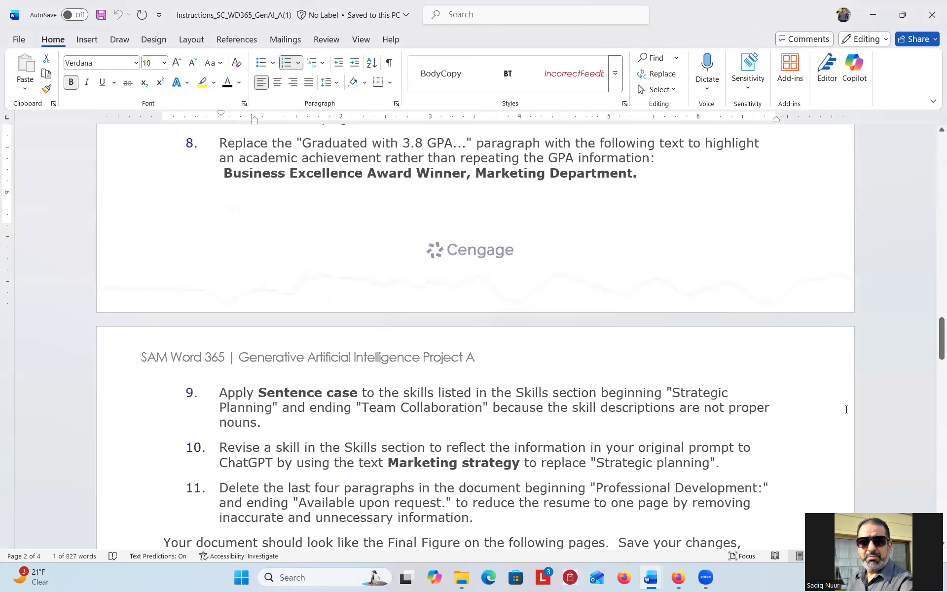
{"action": "right_click", "coordinate": [932, 349]}
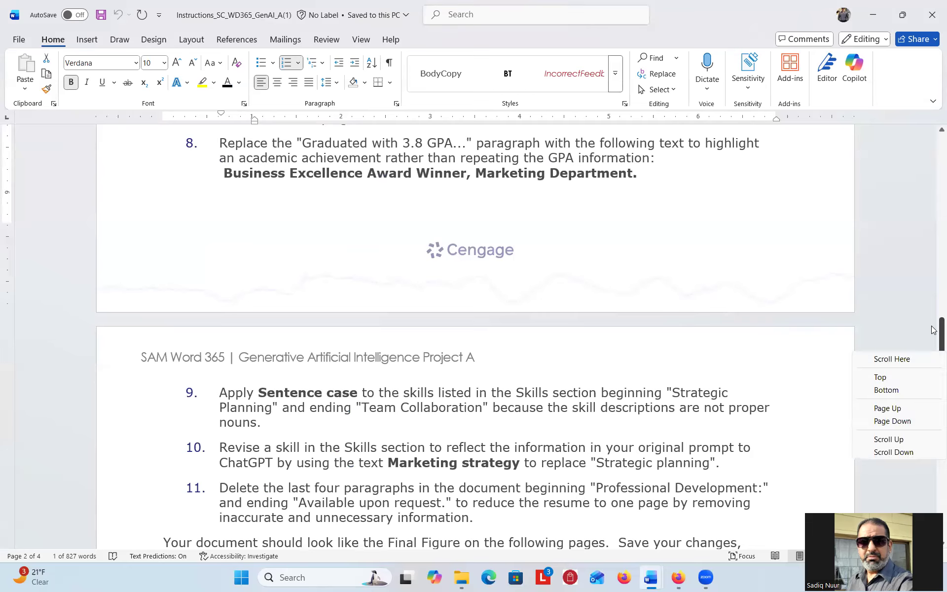
{"action": "left_click", "coordinate": [932, 326]}
{"action": "left_click_drag", "start_coordinate": [933, 354], "coordinate": [932, 358]}
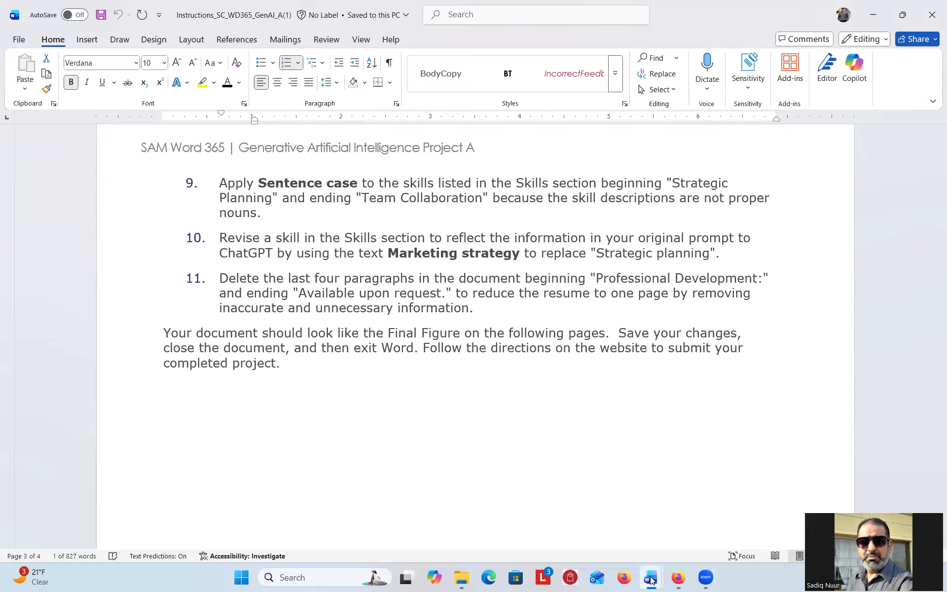
{"action": "mouse_move", "coordinate": [650, 582]}
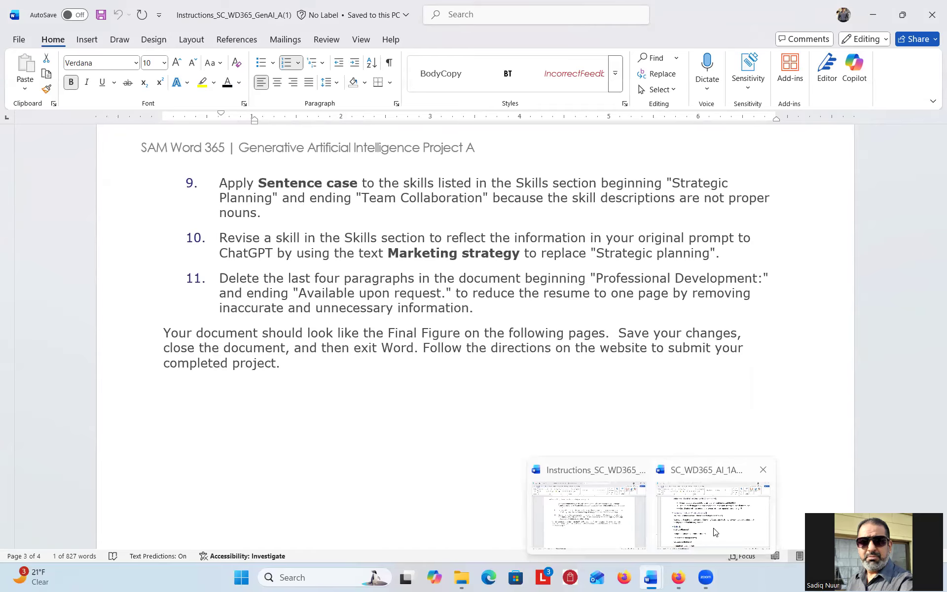
{"action": "left_click", "coordinate": [713, 513]}
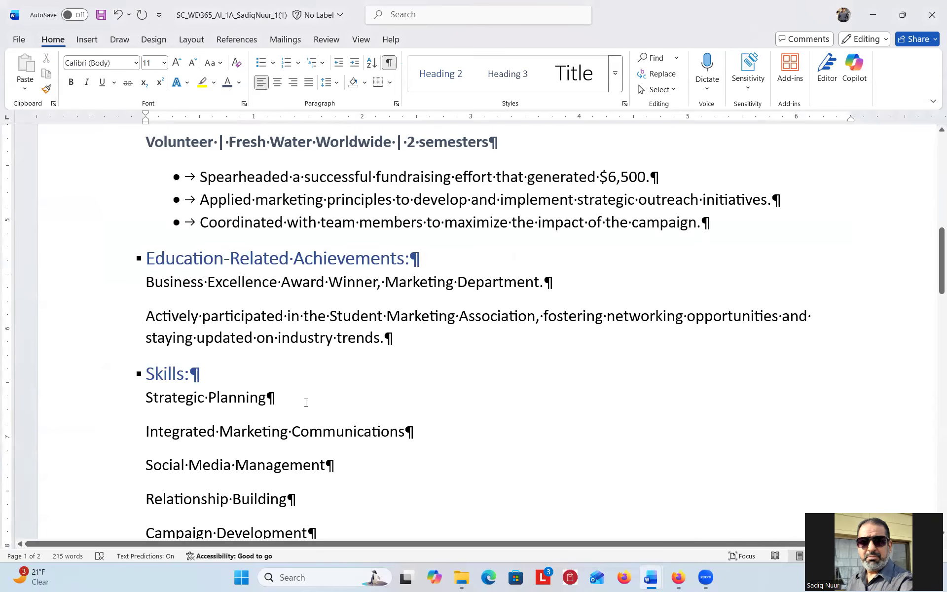
- Apply Sentence case to the seven skills from "Strategic Planning" to "Team Collaboration" in the resume's Skills section
{"action": "left_click_drag", "start_coordinate": [940, 261], "coordinate": [941, 291]}
{"action": "left_click_drag", "start_coordinate": [149, 223], "coordinate": [350, 416]}
{"action": "mouse_move", "coordinate": [933, 286]}
{"action": "left_mouse_down"}
{"action": "mouse_move", "coordinate": [933, 349]}
{"action": "mouse_move", "coordinate": [932, 272]}
{"action": "left_mouse_up"}
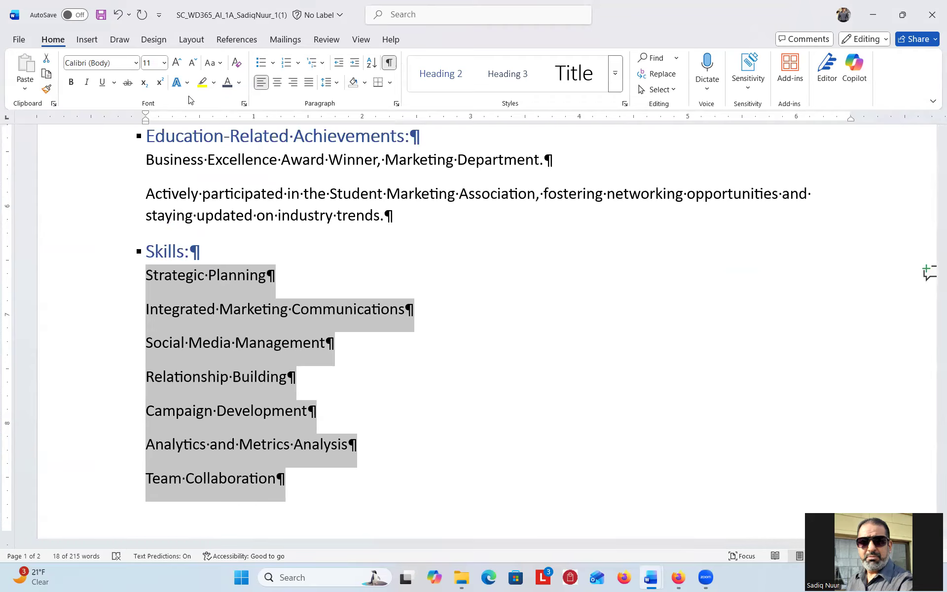
{"action": "key", "text": "ctrl"}
{"action": "key", "text": "ctrl"}
{"action": "key", "text": "ctrl"}
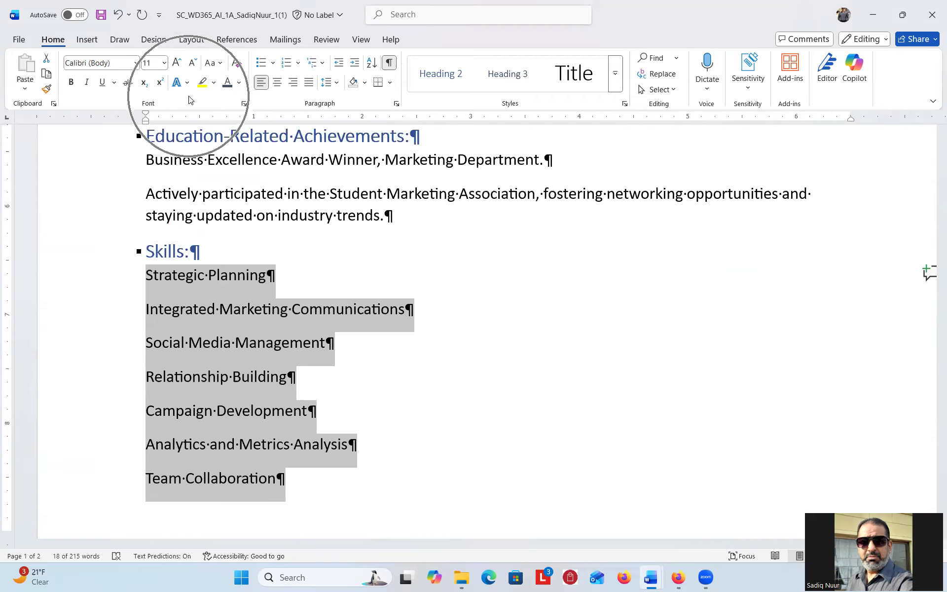
{"action": "left_click", "coordinate": [221, 66]}
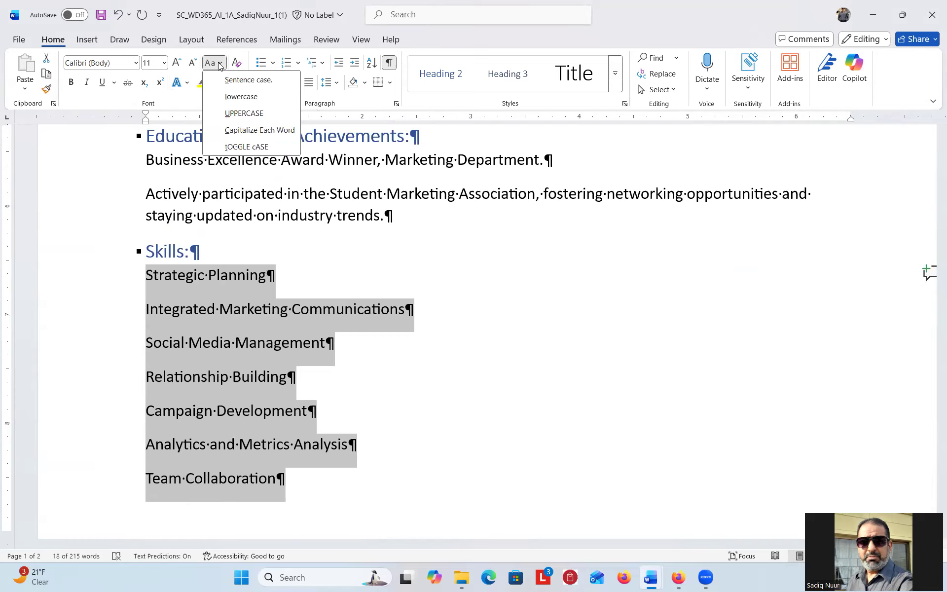
{"action": "left_click", "coordinate": [245, 81]}
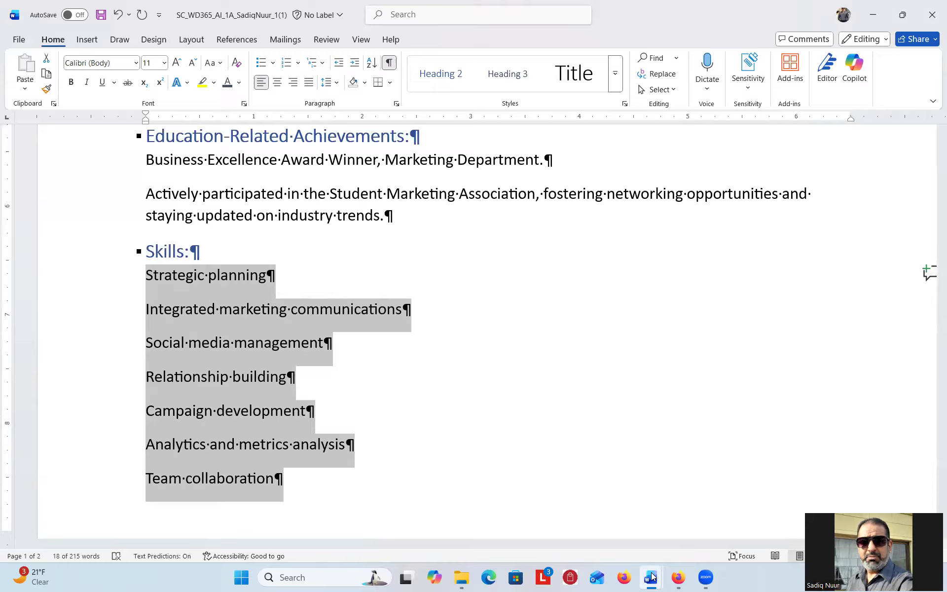
- Read step 10 in the instructions document for the skill to revise, and return to the resume
{"action": "mouse_move", "coordinate": [649, 575]}
{"action": "left_click", "coordinate": [583, 502]}
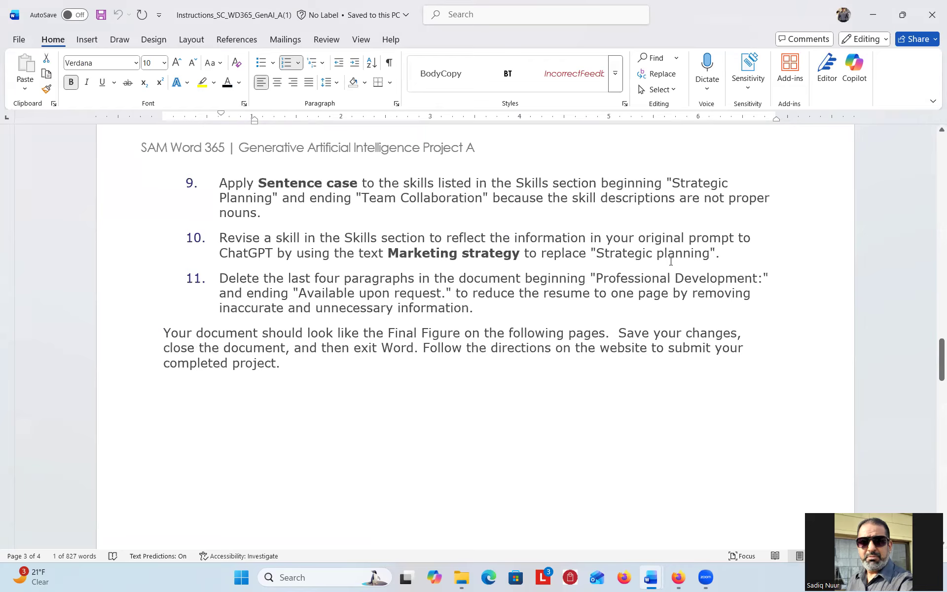
{"action": "mouse_move", "coordinate": [649, 579]}
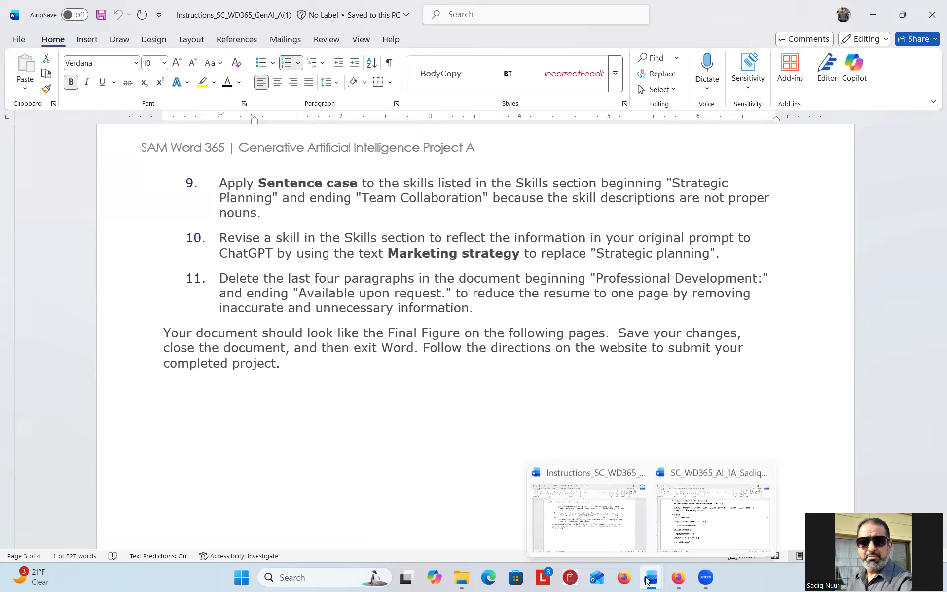
{"action": "left_click", "coordinate": [700, 513]}
{"action": "left_click", "coordinate": [493, 314]}
{"action": "left_click_drag", "start_coordinate": [147, 276], "coordinate": [276, 276]}
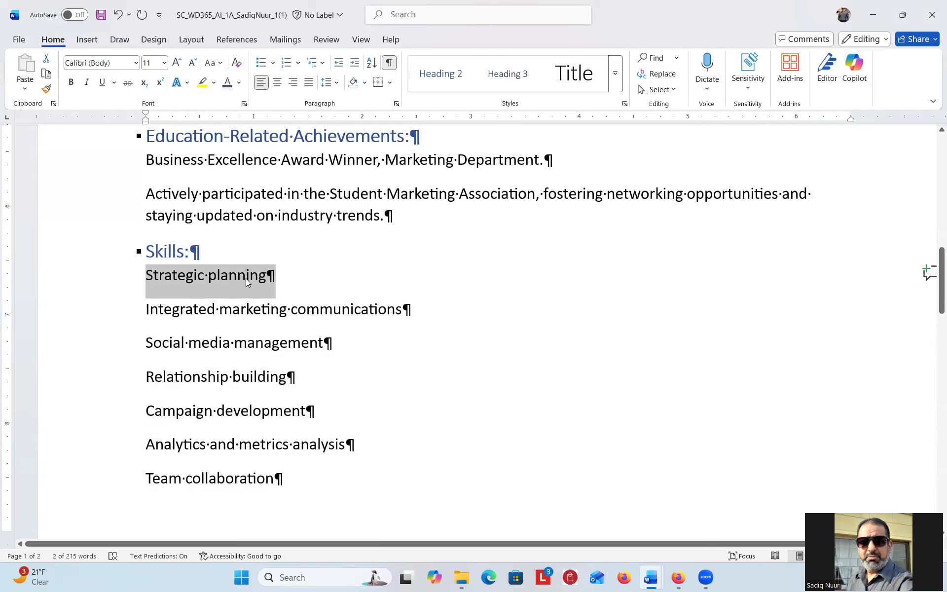
{"action": "left_click", "coordinate": [245, 279]}
{"action": "type", "text": "M"}
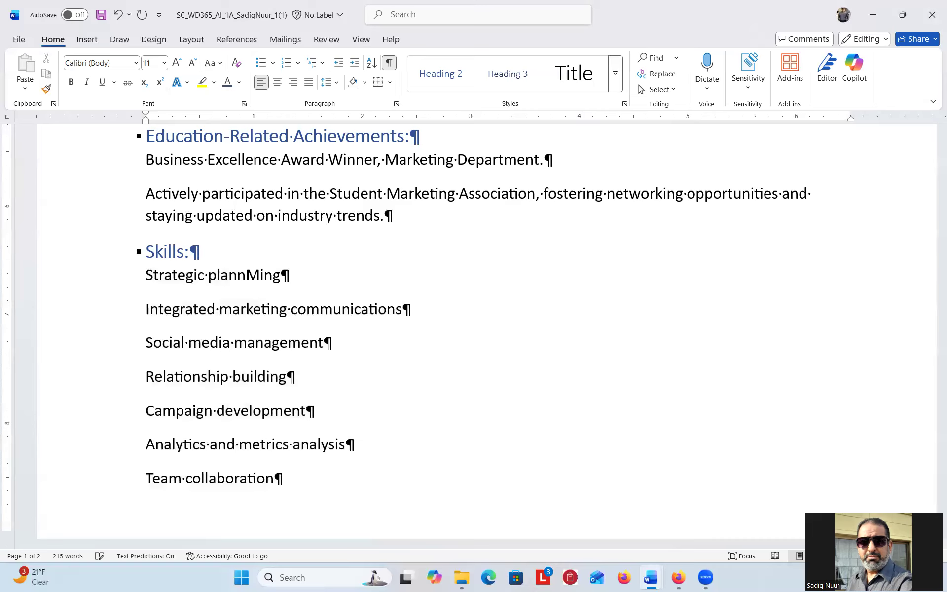
{"action": "key", "text": "BackSpace"}
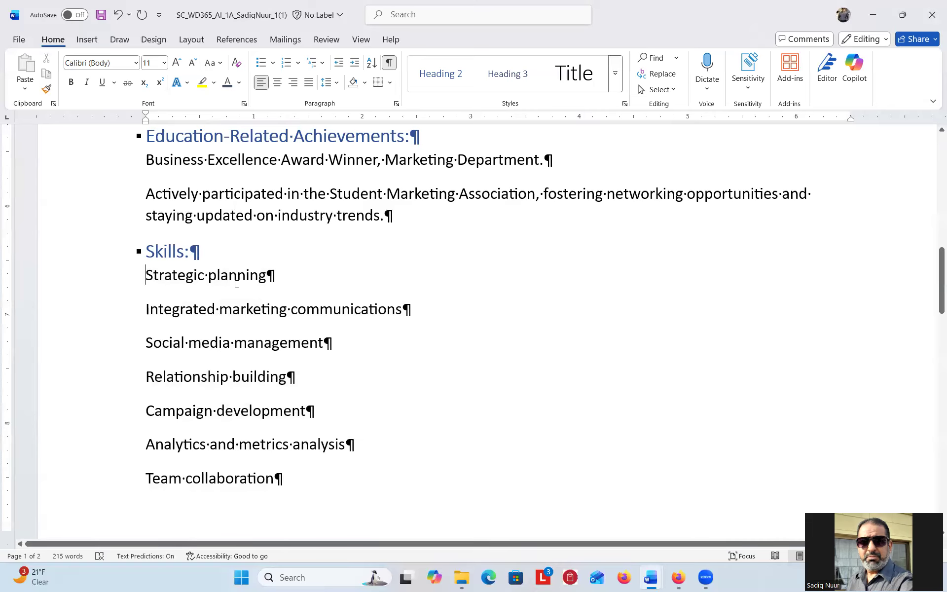
- Replace "Strategic planning" in the resume's Skills section with "Marketing Strategy"
{"action": "left_click_drag", "start_coordinate": [145, 276], "coordinate": [259, 290]}
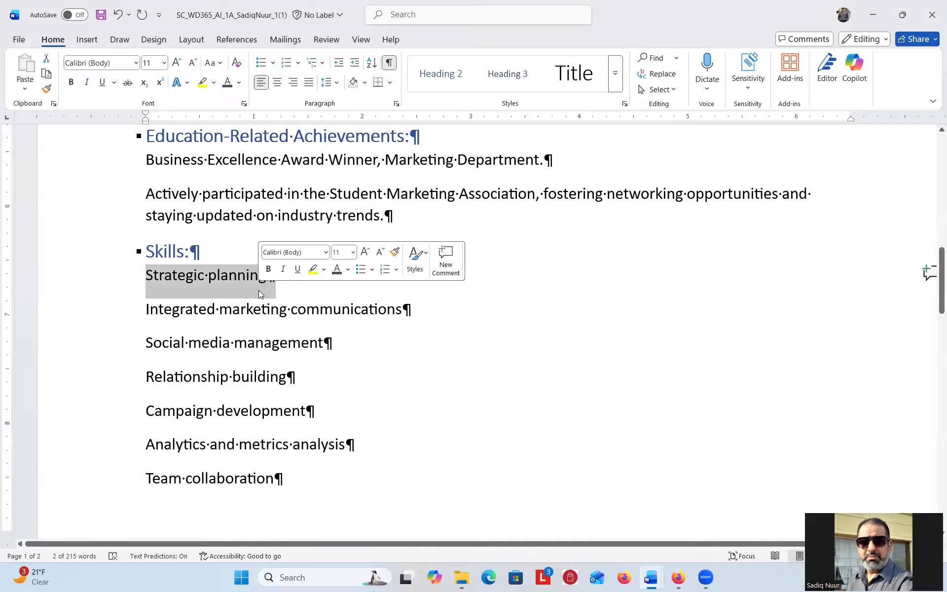
{"action": "type", "text": "Mark"}
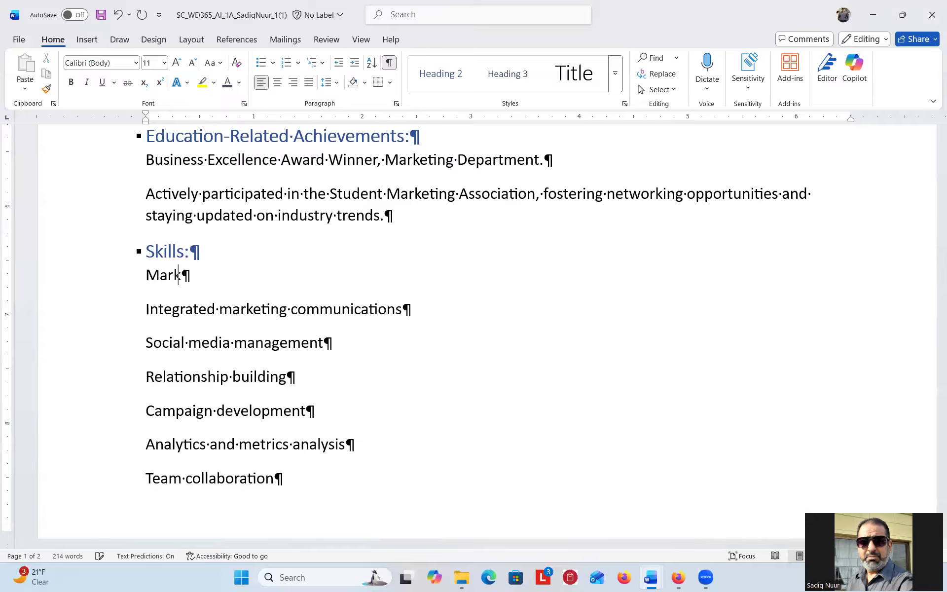
{"action": "type", "text": "eting Strat"}
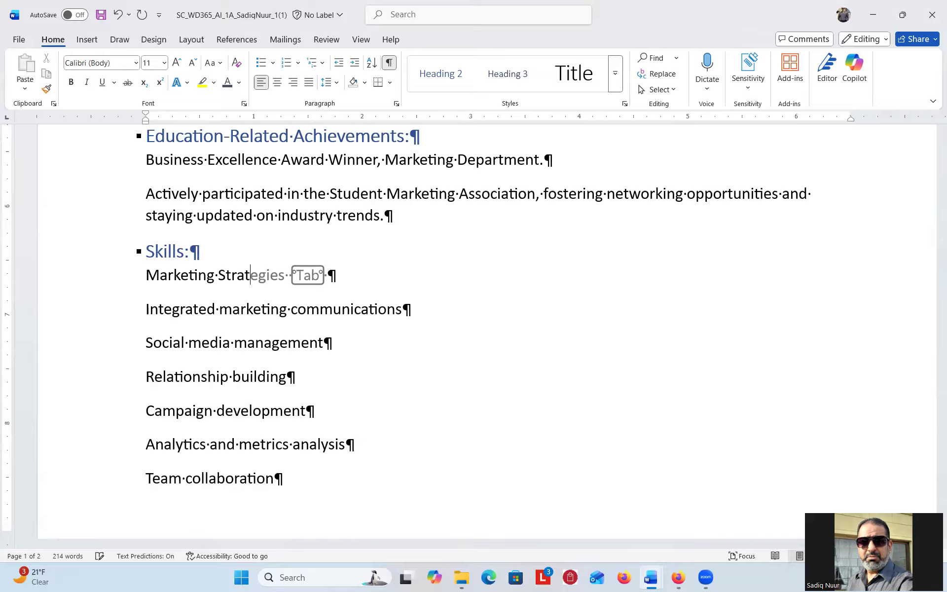
{"action": "type", "text": "egy"}
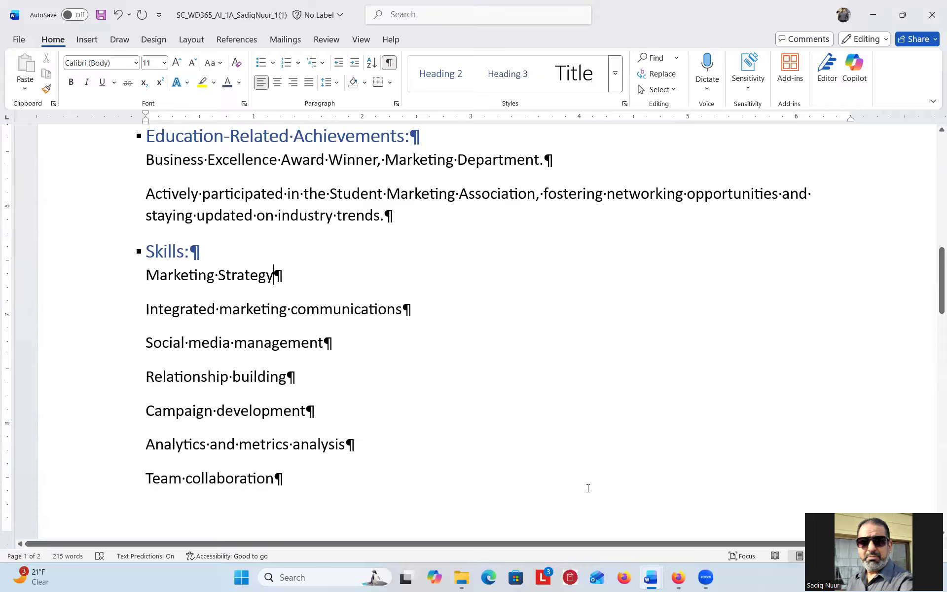
- Recheck step 10 and read step 11 in the instructions document, and return to the resume
{"action": "mouse_move", "coordinate": [650, 577]}
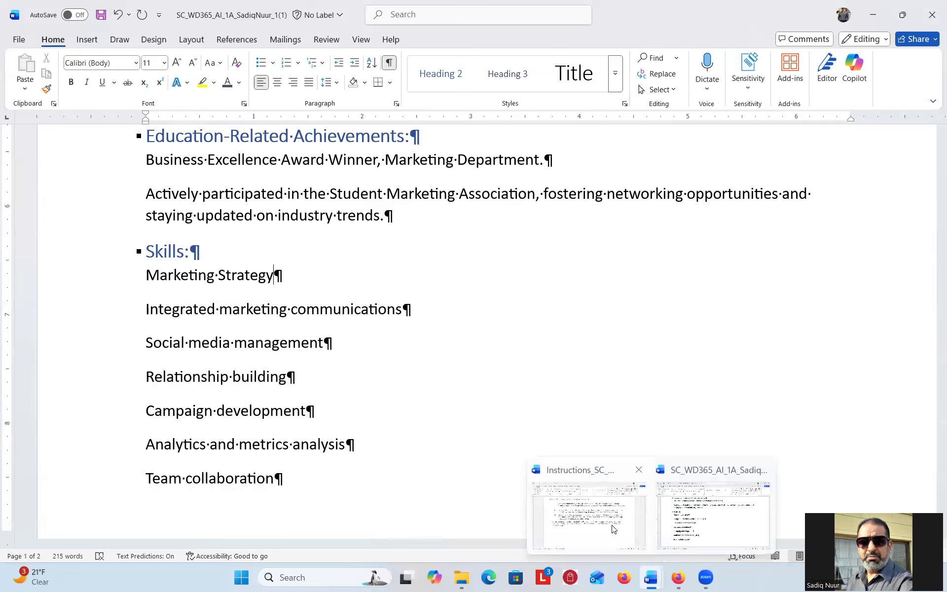
{"action": "left_click", "coordinate": [613, 526]}
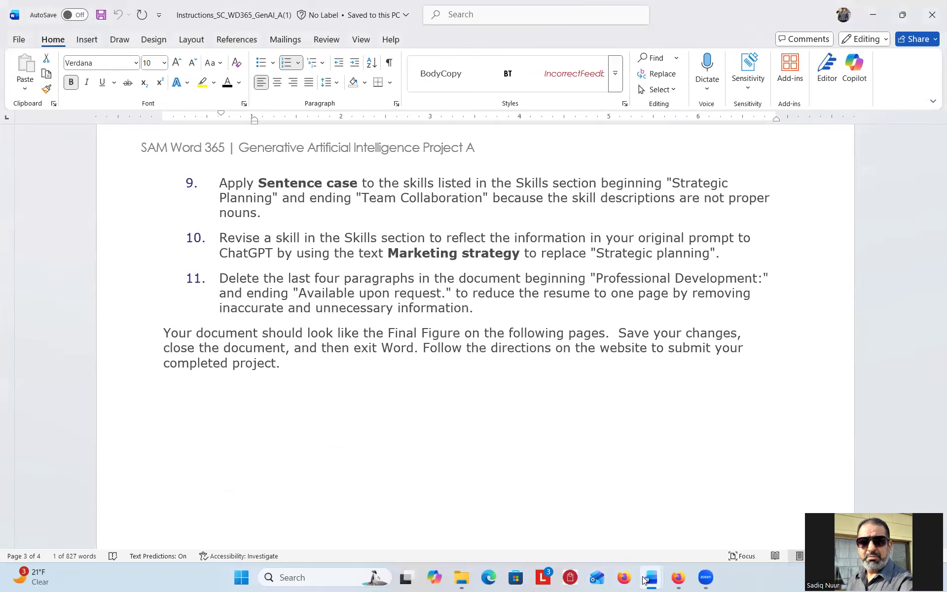
{"action": "mouse_move", "coordinate": [646, 580]}
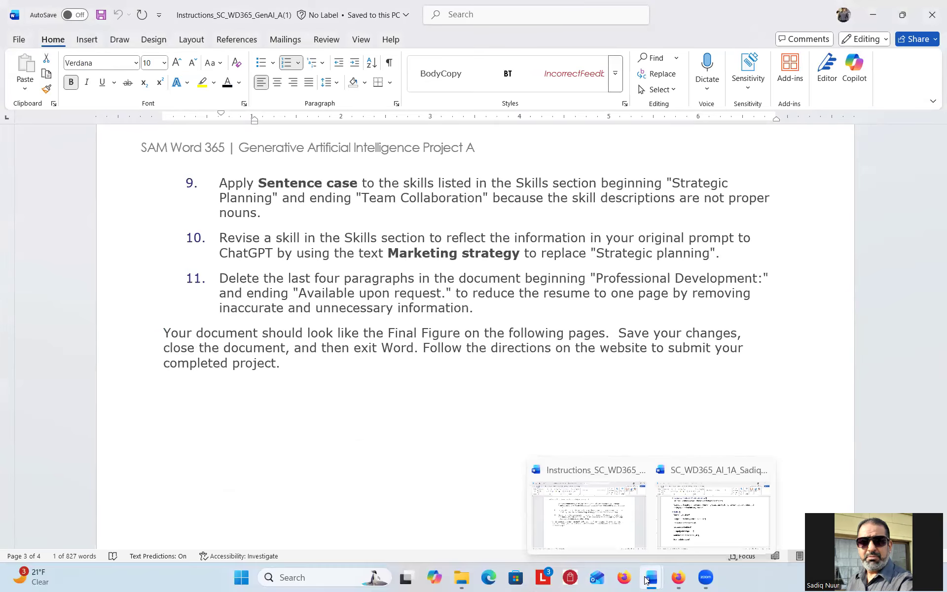
{"action": "left_click", "coordinate": [693, 532]}
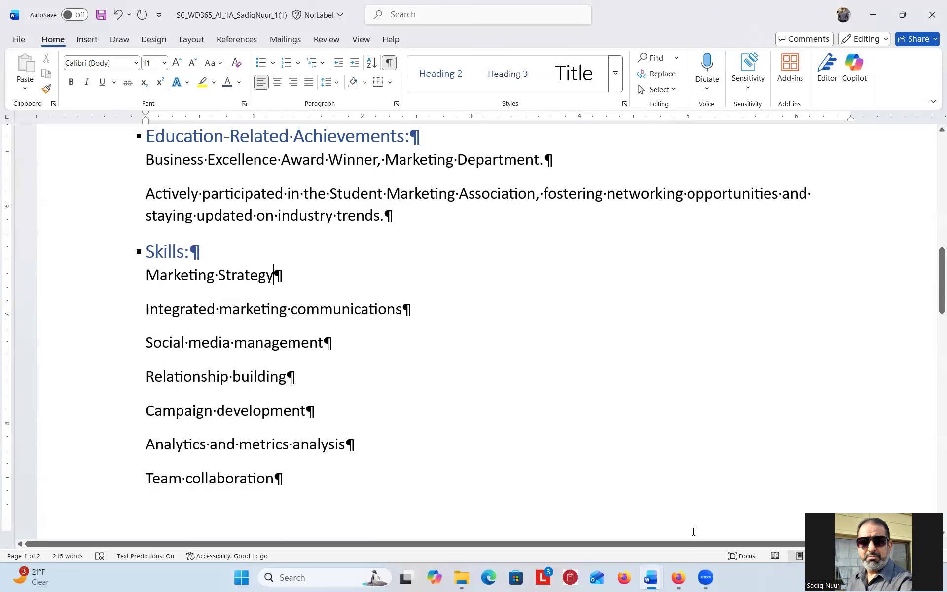
{"action": "mouse_move", "coordinate": [653, 581]}
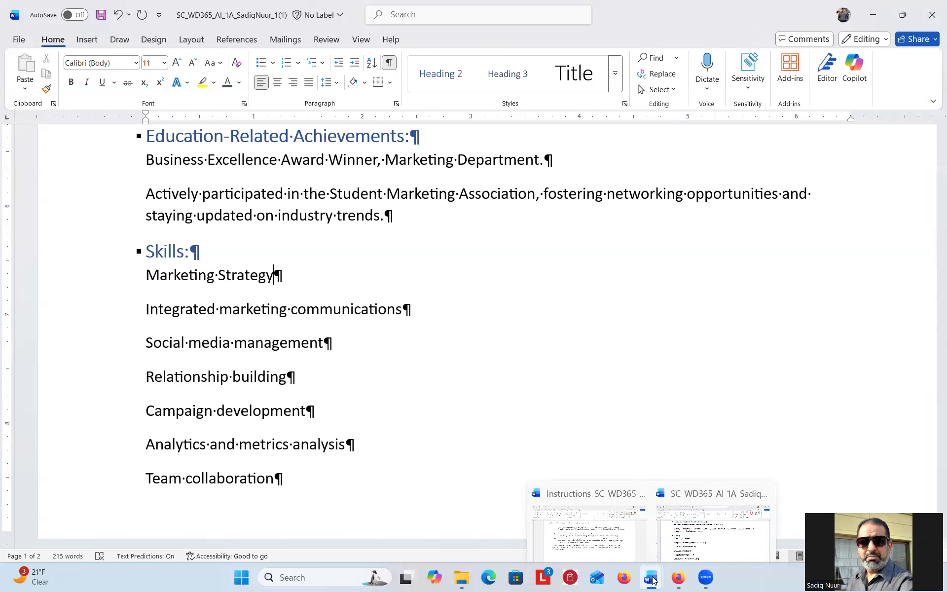
{"action": "left_click", "coordinate": [618, 538]}
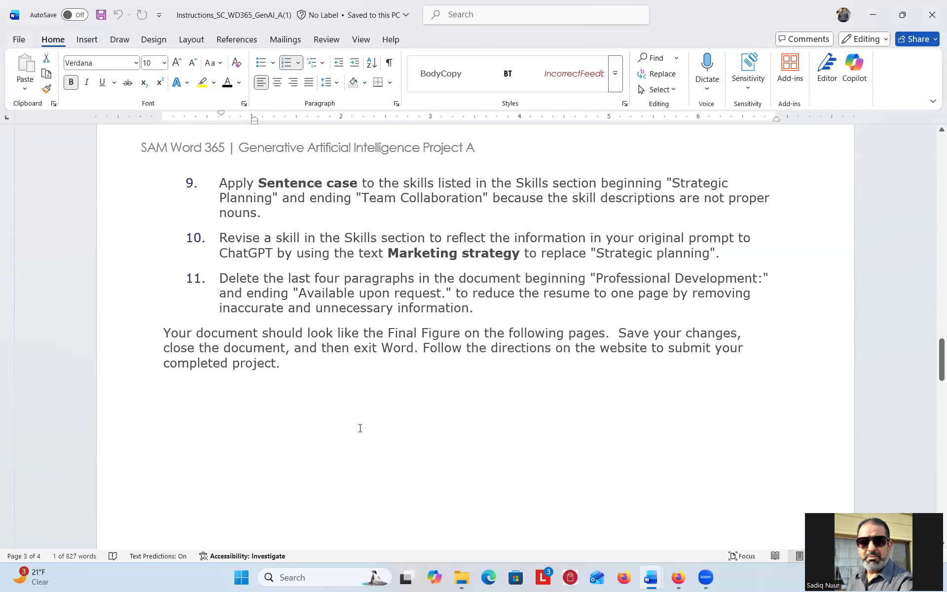
{"action": "mouse_move", "coordinate": [650, 576]}
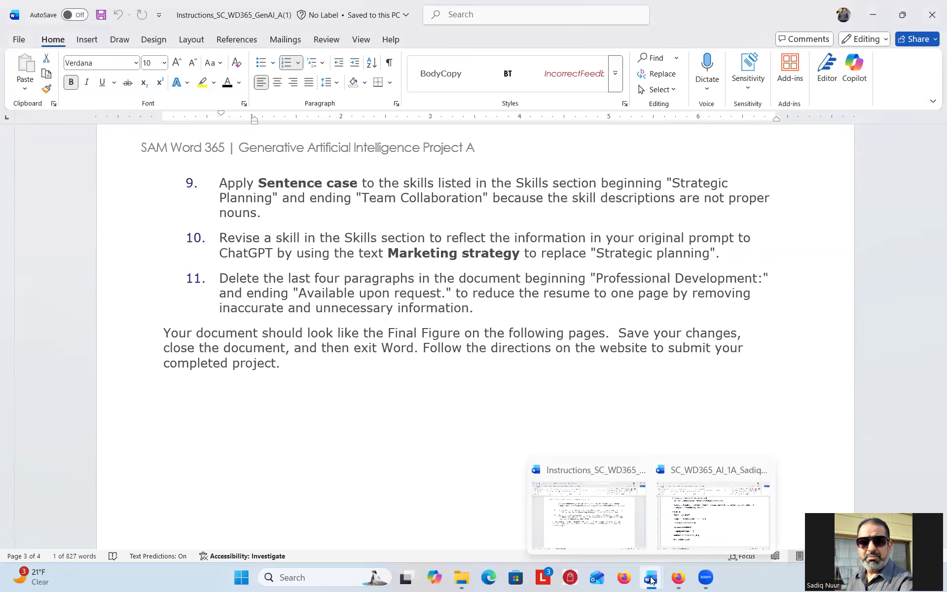
{"action": "left_click", "coordinate": [689, 534]}
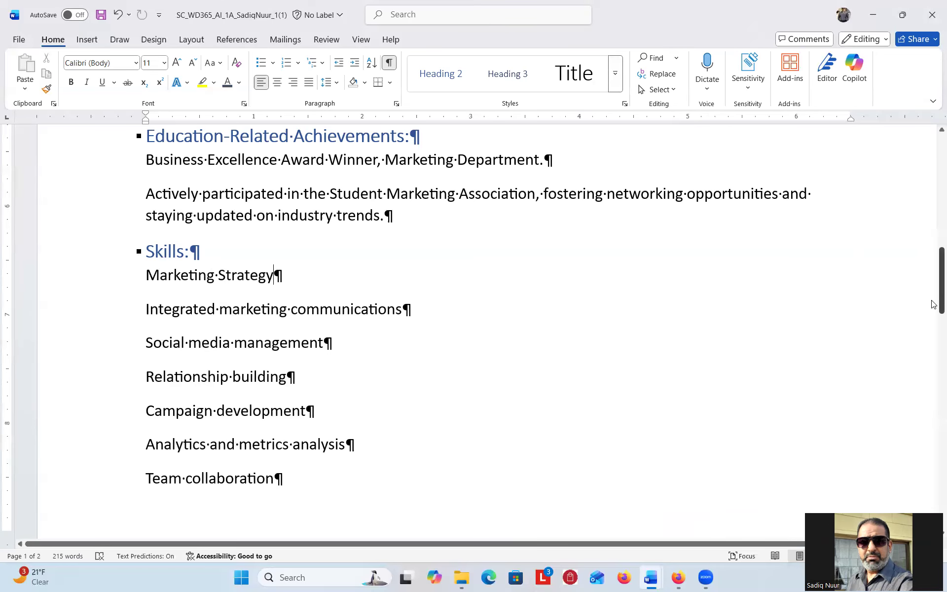
- Delete the resume's last four paragraphs, from "Professional Development:" to "Available upon request."
{"action": "scroll", "coordinate": [933, 344], "scroll_direction": "down", "scroll_amount": 5}
{"action": "left_click_drag", "start_coordinate": [933, 345], "coordinate": [932, 382]}
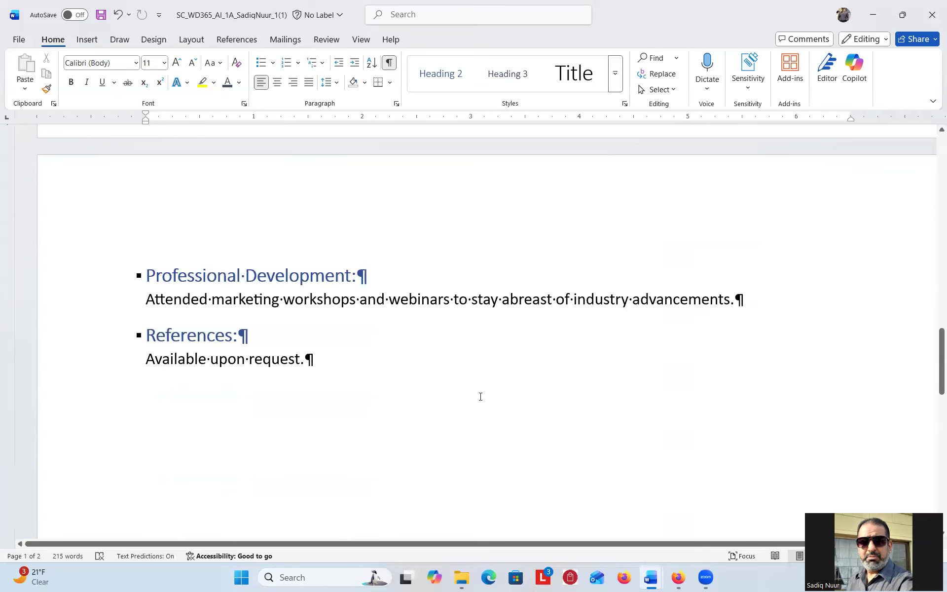
{"action": "left_click_drag", "start_coordinate": [145, 272], "coordinate": [349, 361]}
{"action": "key", "text": "Delete"}
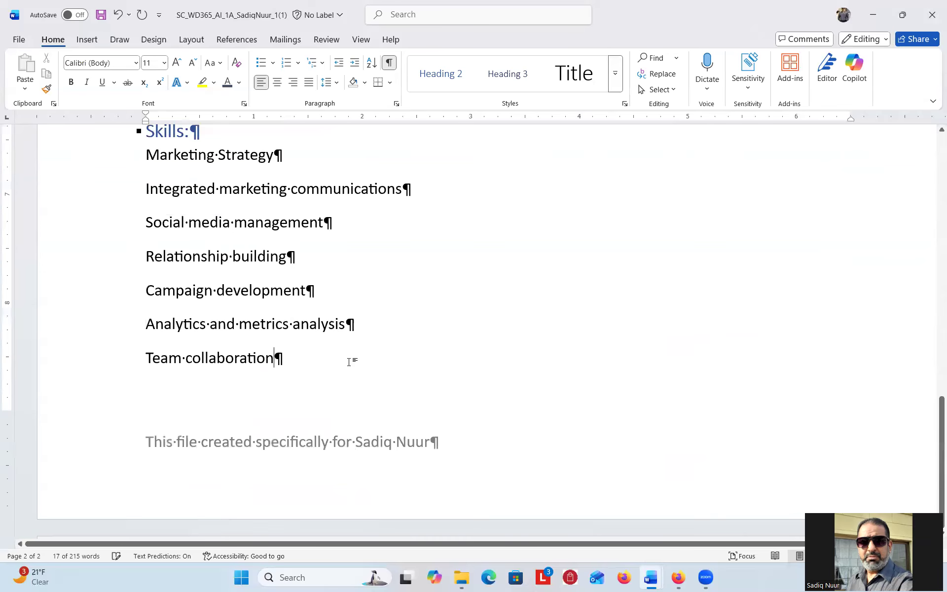
- Check the resume's page count and look back over its Skills, achievements and volunteer sections
{"action": "left_click", "coordinate": [45, 554]}
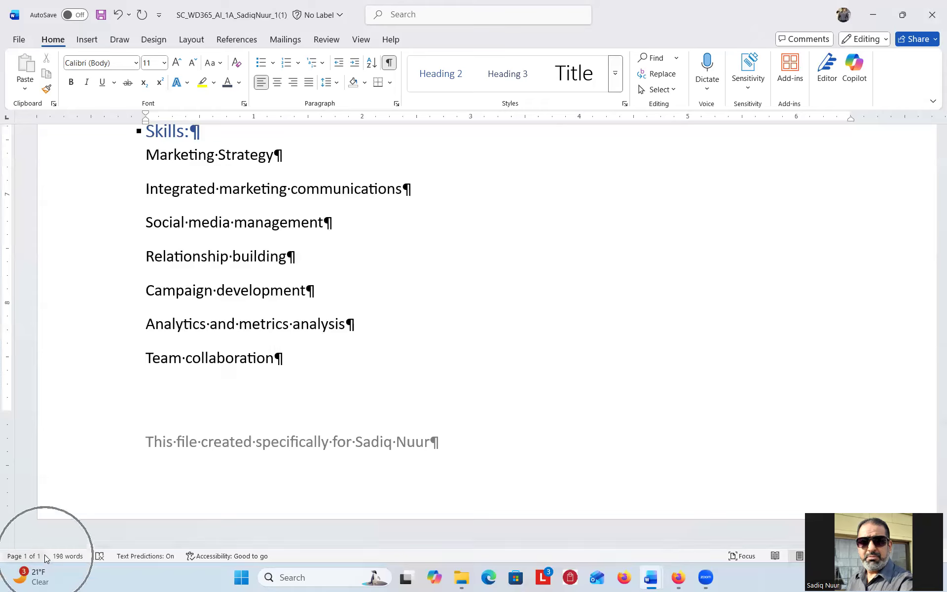
{"action": "key", "text": "ctrl"}
{"action": "key", "text": "ctrl"}
{"action": "key", "text": "ctrl"}
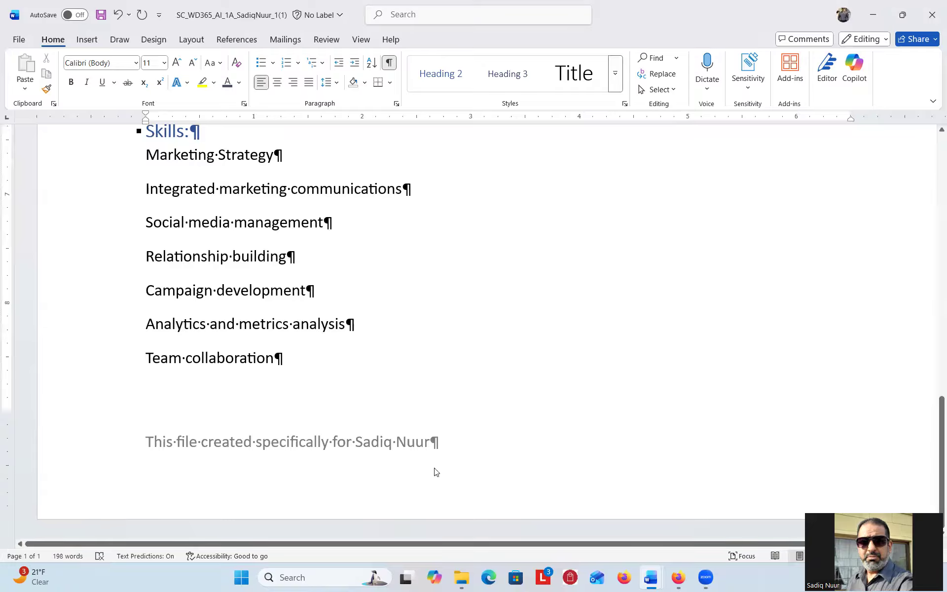
{"action": "left_click_drag", "start_coordinate": [932, 456], "coordinate": [933, 354]}
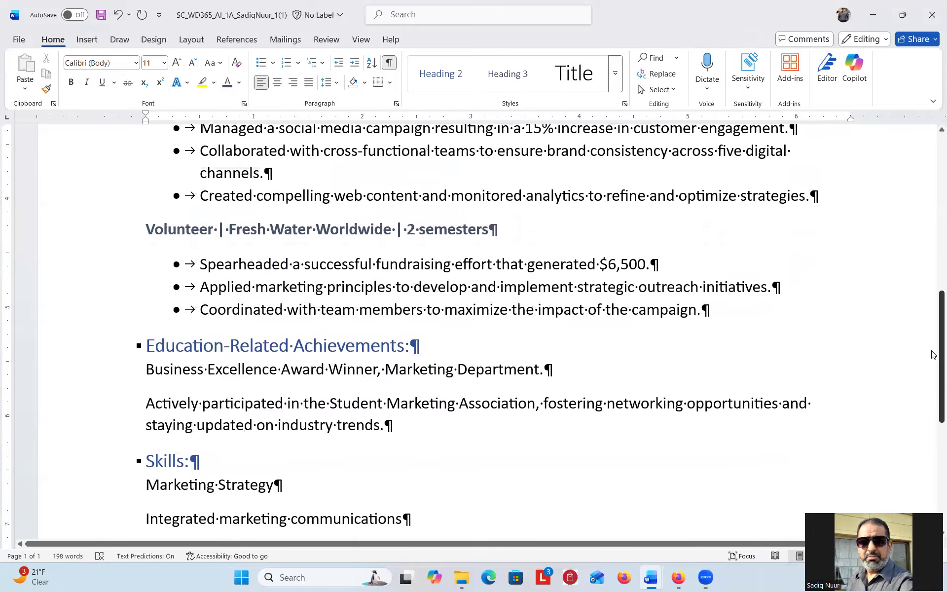
- Compare the resume's Experience section with steps 5 to 8 in the instructions document
{"action": "left_click_drag", "start_coordinate": [933, 354], "coordinate": [933, 305]}
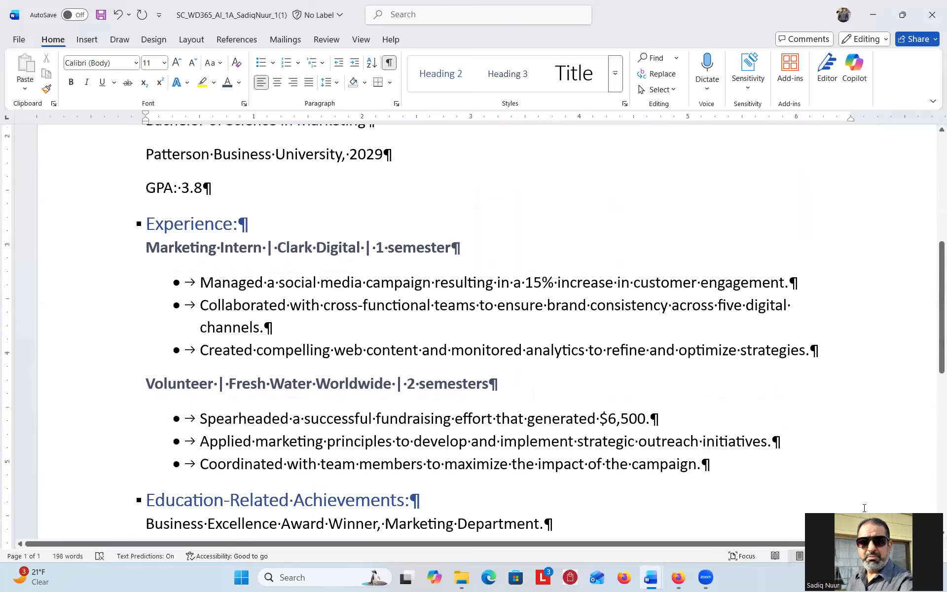
{"action": "mouse_move", "coordinate": [650, 577]}
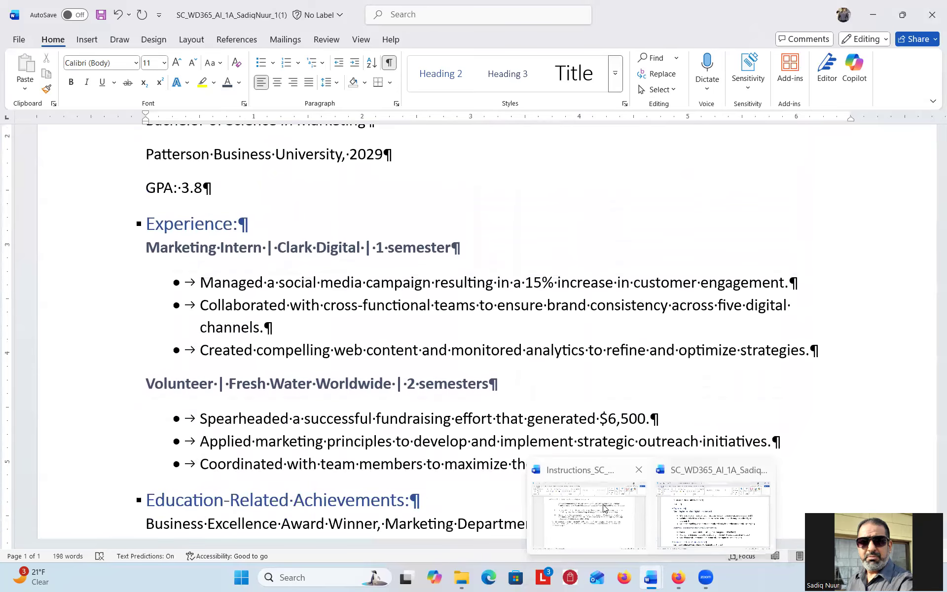
{"action": "left_click", "coordinate": [587, 522]}
{"action": "left_click_drag", "start_coordinate": [933, 356], "coordinate": [933, 270]}
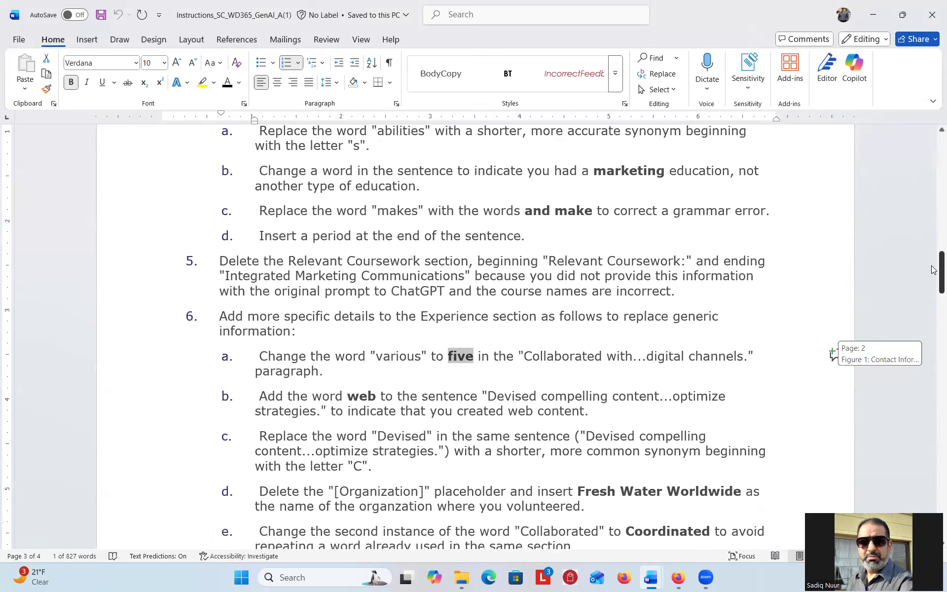
{"action": "left_click_drag", "start_coordinate": [933, 269], "coordinate": [934, 281]}
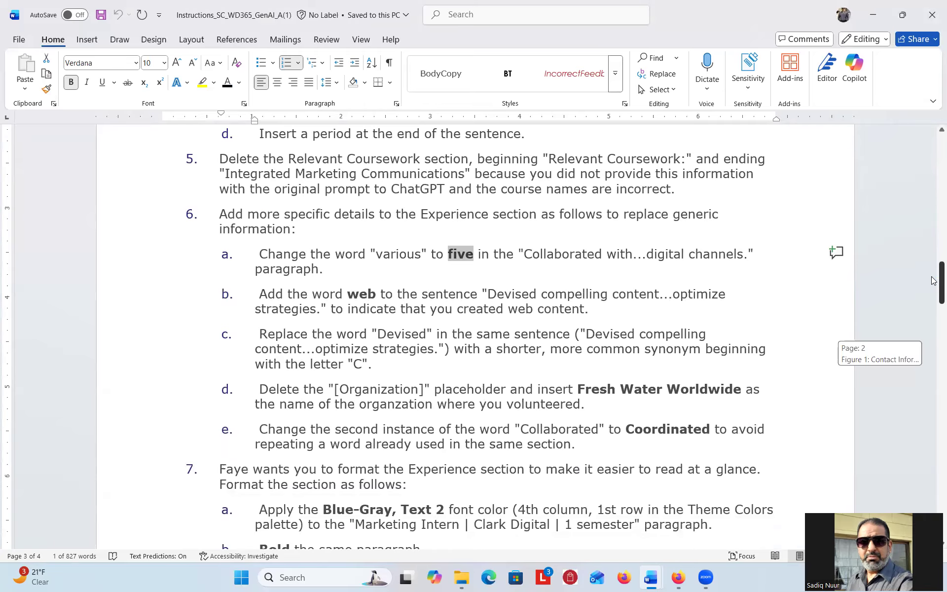
{"action": "left_click_drag", "start_coordinate": [933, 281], "coordinate": [933, 308]}
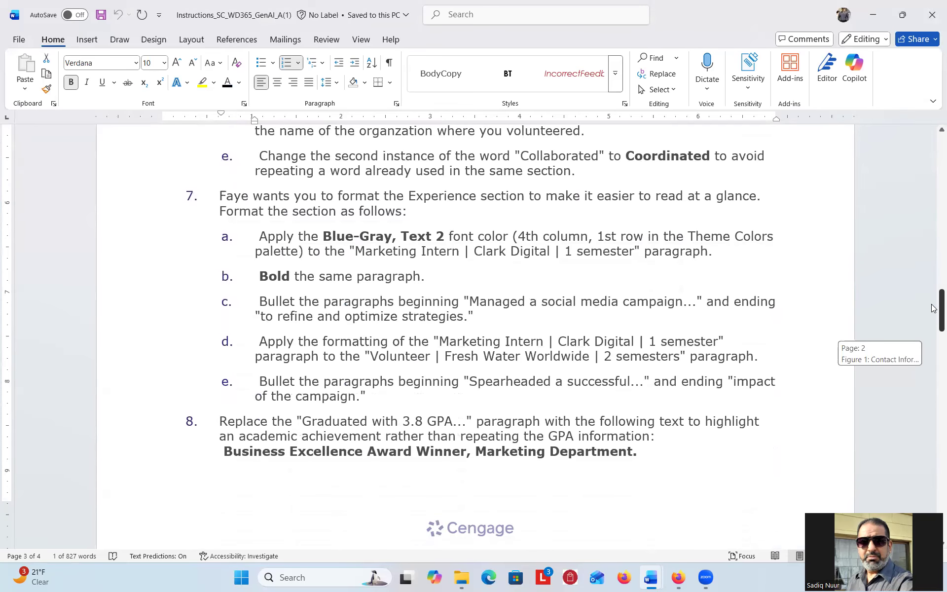
{"action": "left_click_drag", "start_coordinate": [934, 308], "coordinate": [934, 308]}
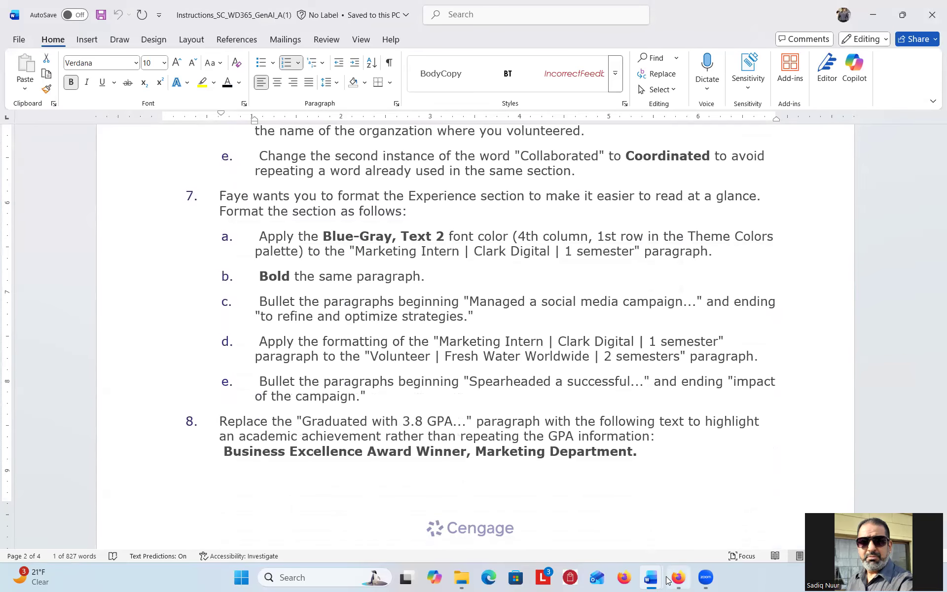
{"action": "mouse_move", "coordinate": [651, 578]}
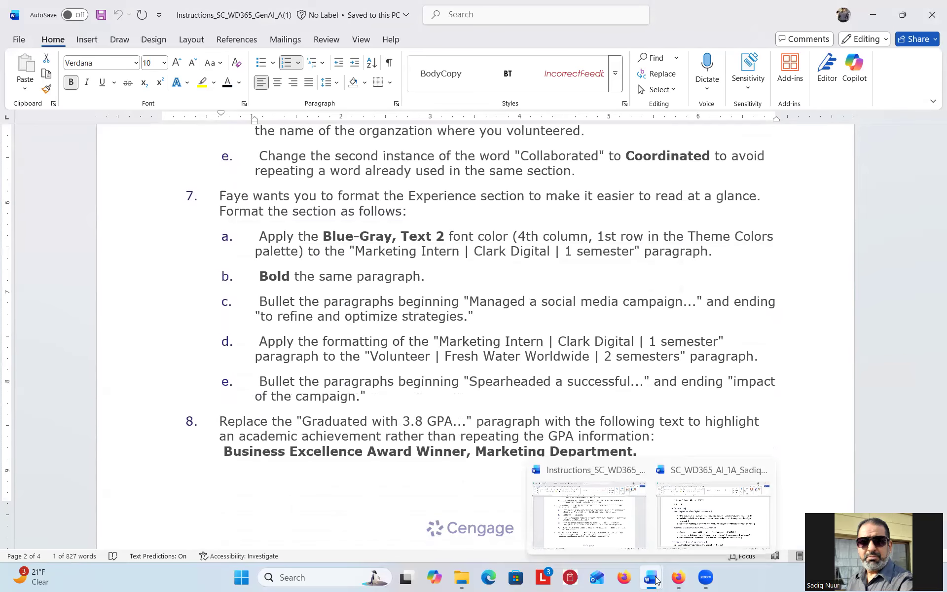
{"action": "left_click", "coordinate": [712, 524]}
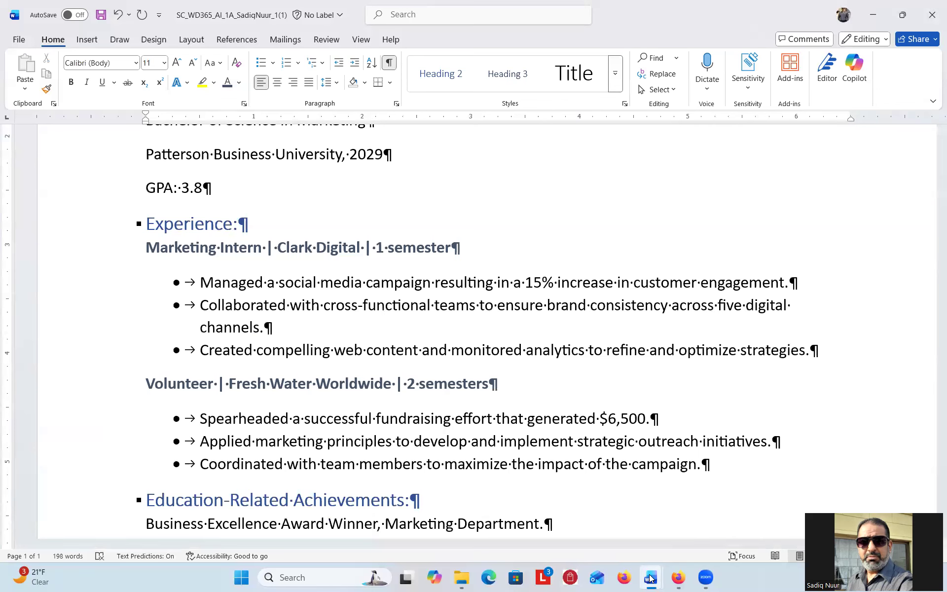
{"action": "mouse_move", "coordinate": [651, 578]}
{"action": "left_click", "coordinate": [616, 532]}
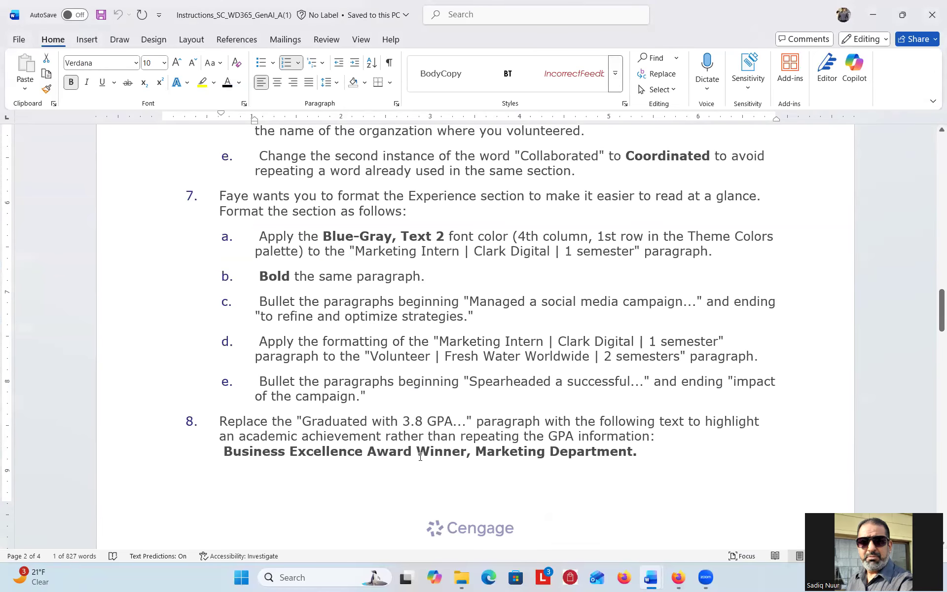
{"action": "left_click_drag", "start_coordinate": [936, 322], "coordinate": [933, 145]}
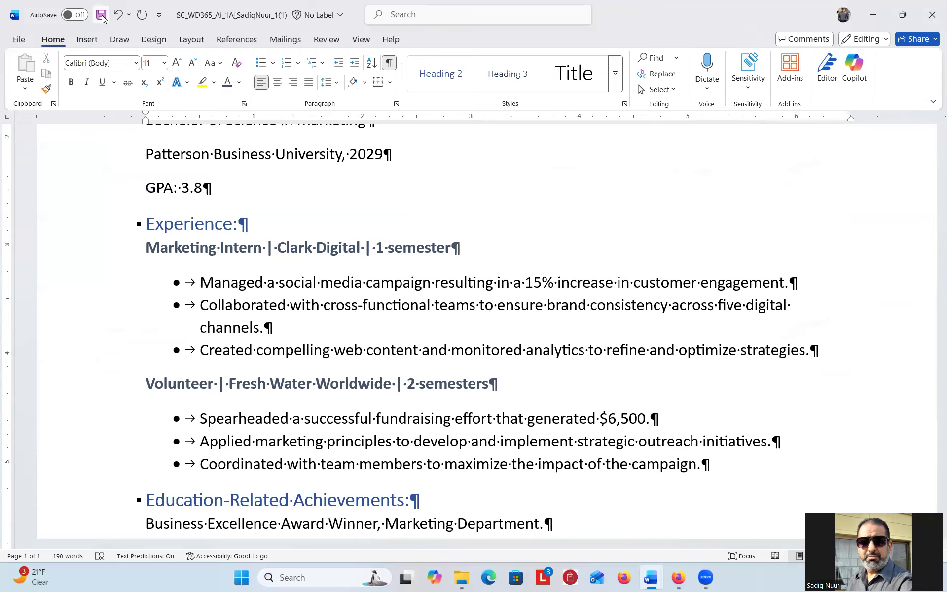
- Save the resume, and save a copy in Downloads with the file name ending in _2 instead of _1(1)
{"action": "left_click", "coordinate": [101, 15]}
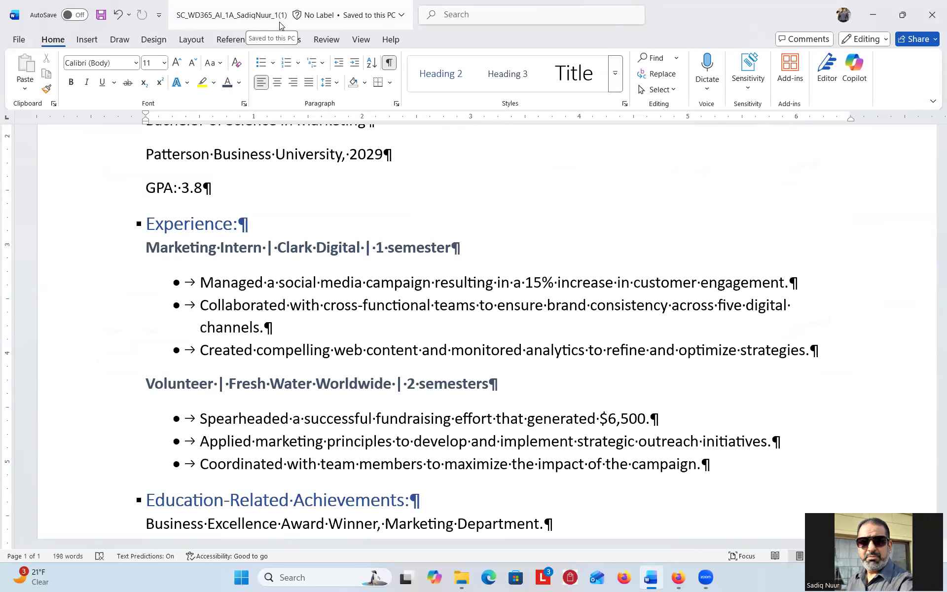
{"action": "left_click", "coordinate": [19, 41]}
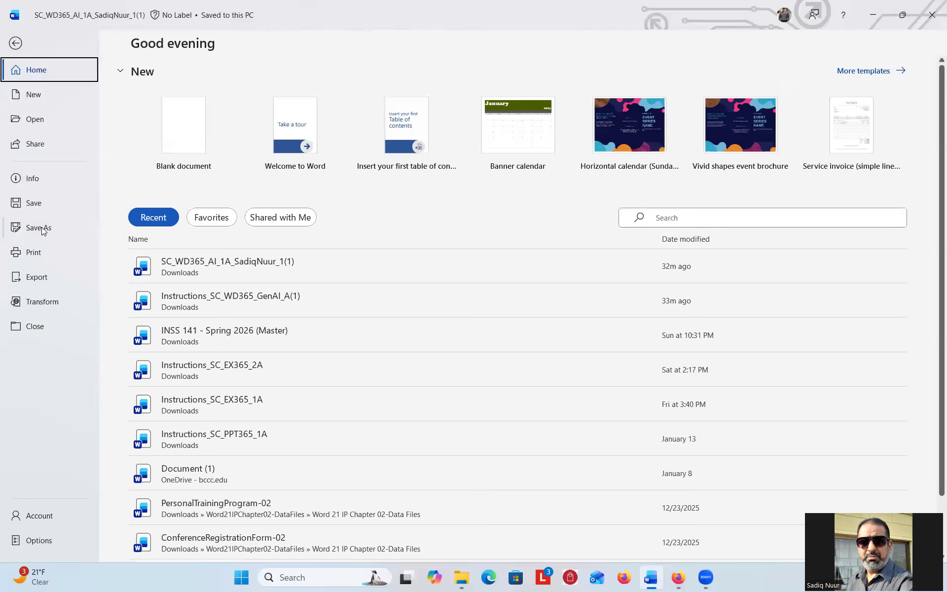
{"action": "left_click", "coordinate": [43, 229]}
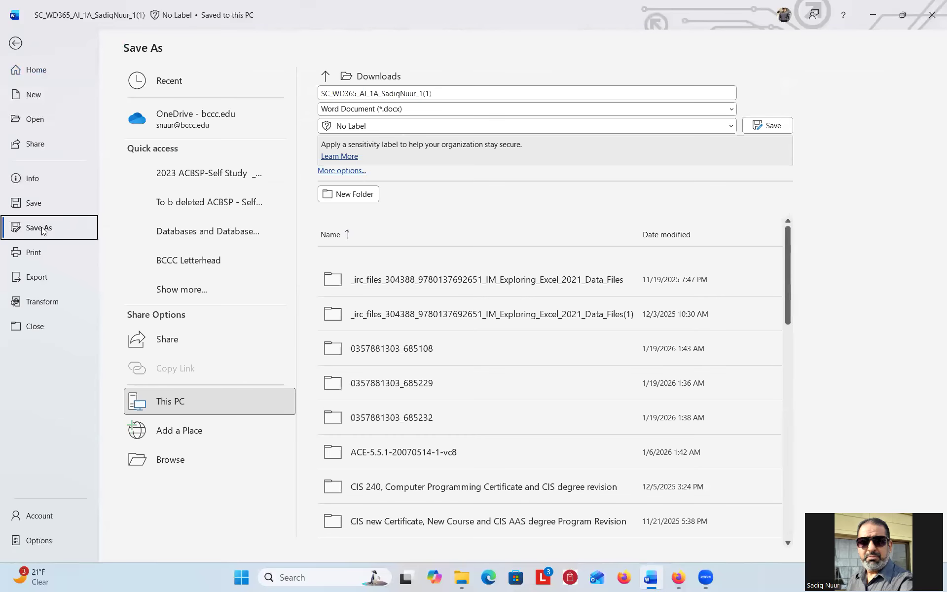
{"action": "left_click", "coordinate": [178, 471]}
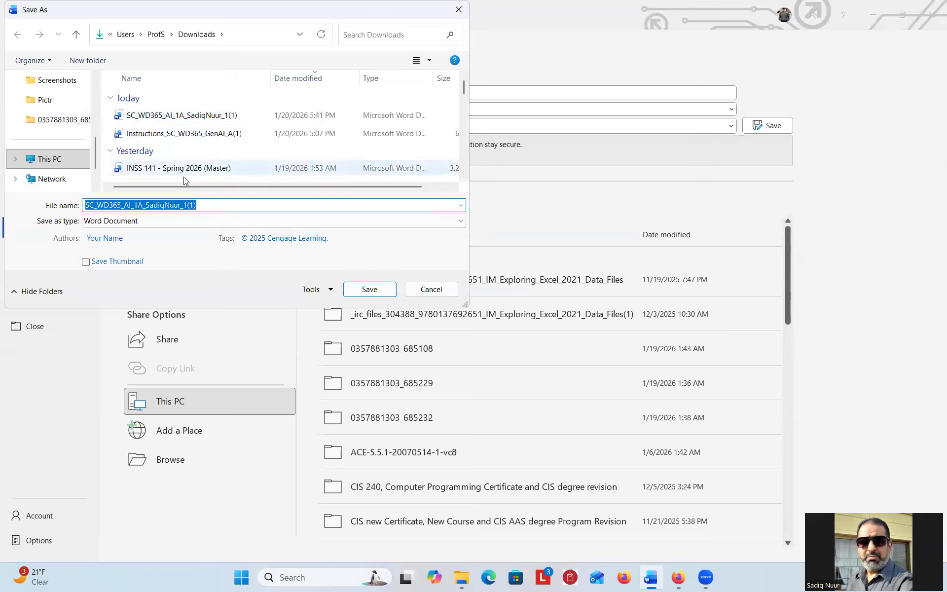
{"action": "left_click", "coordinate": [200, 203]}
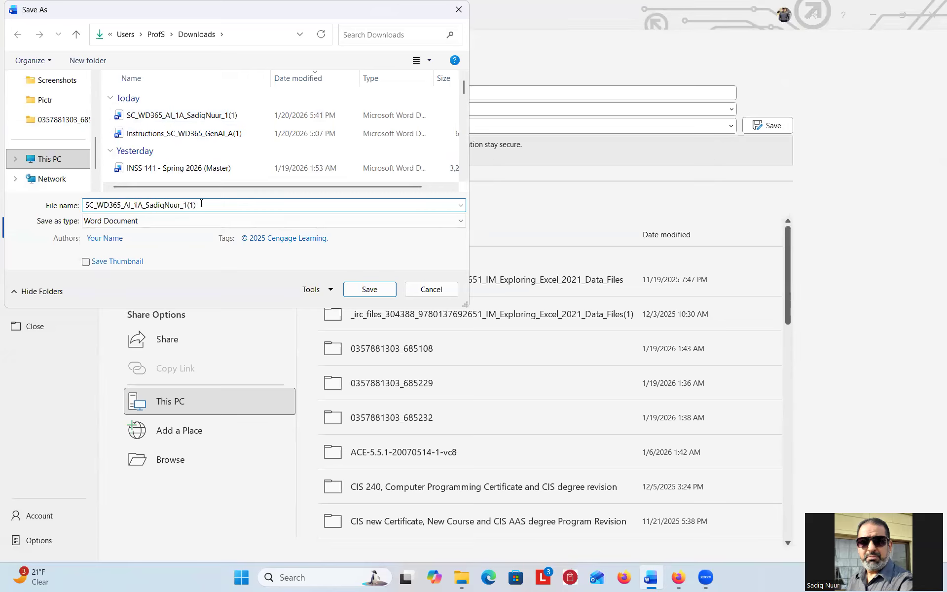
{"action": "key", "text": "BackSpace"}
{"action": "key", "text": "BackSpace"}
{"action": "key", "text": "BackSpace"}
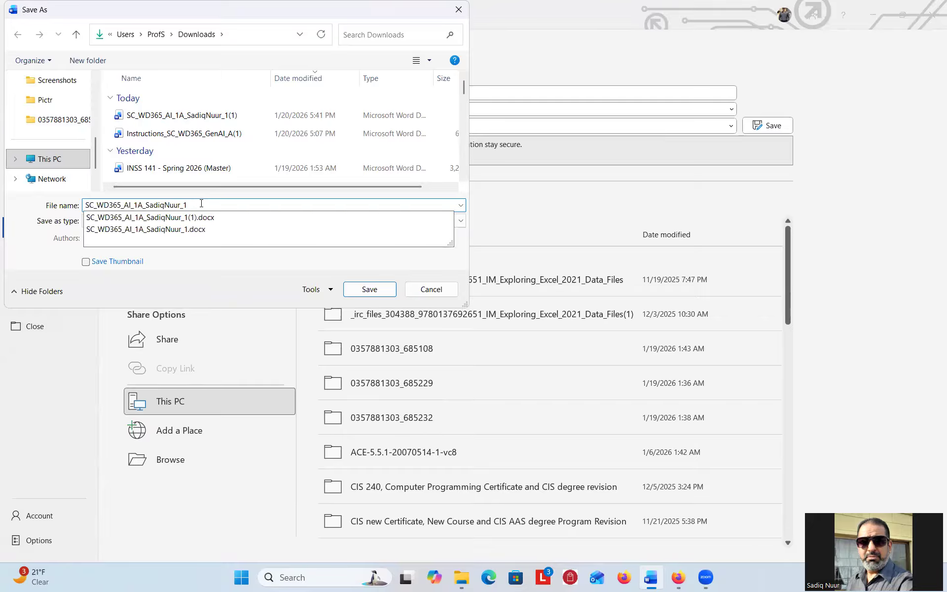
{"action": "key", "text": "BackSpace"}
{"action": "type", "text": "2"}
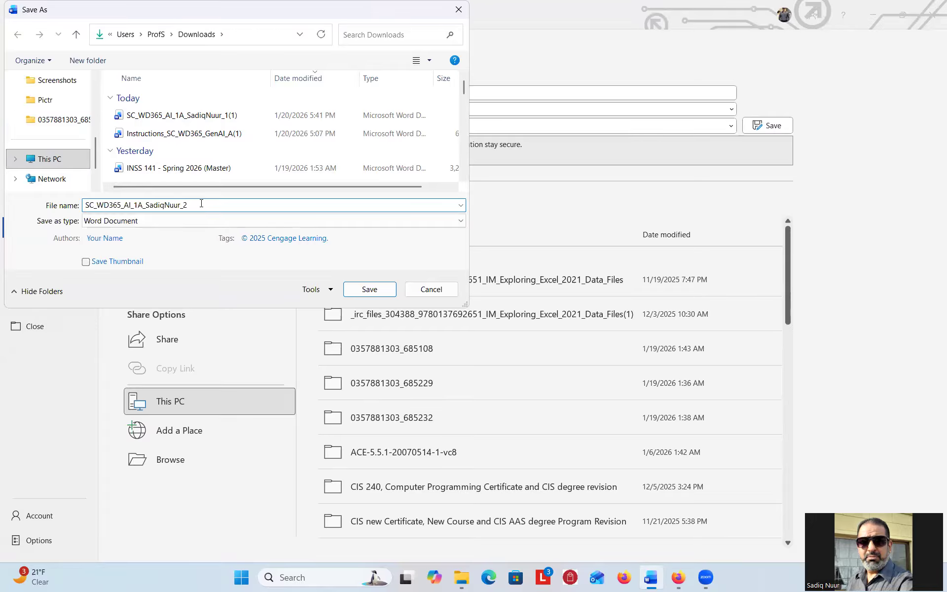
{"action": "left_click", "coordinate": [370, 291]}
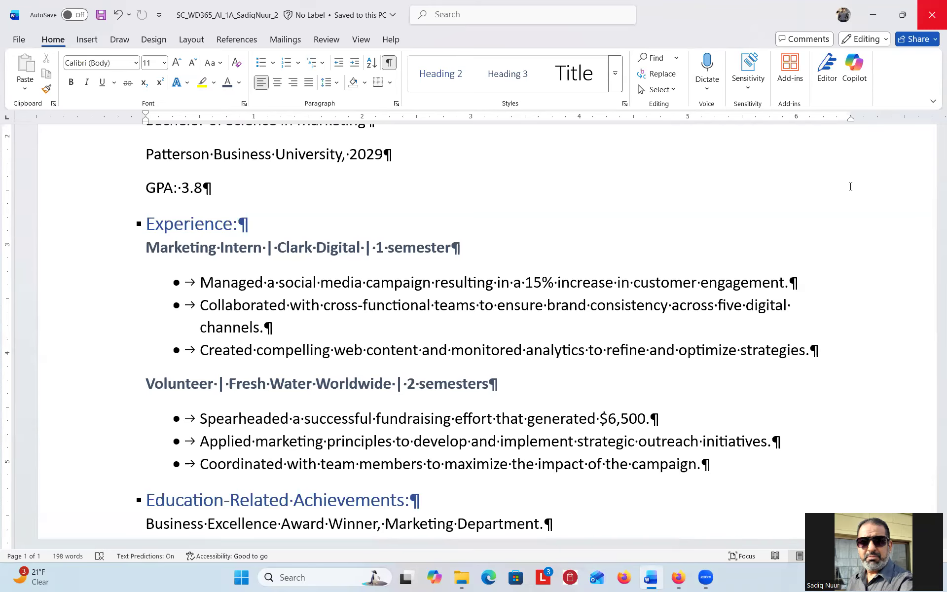
- Close the resume, switch to Firefox and close the old MindTap project tab
{"action": "left_click", "coordinate": [932, 14]}
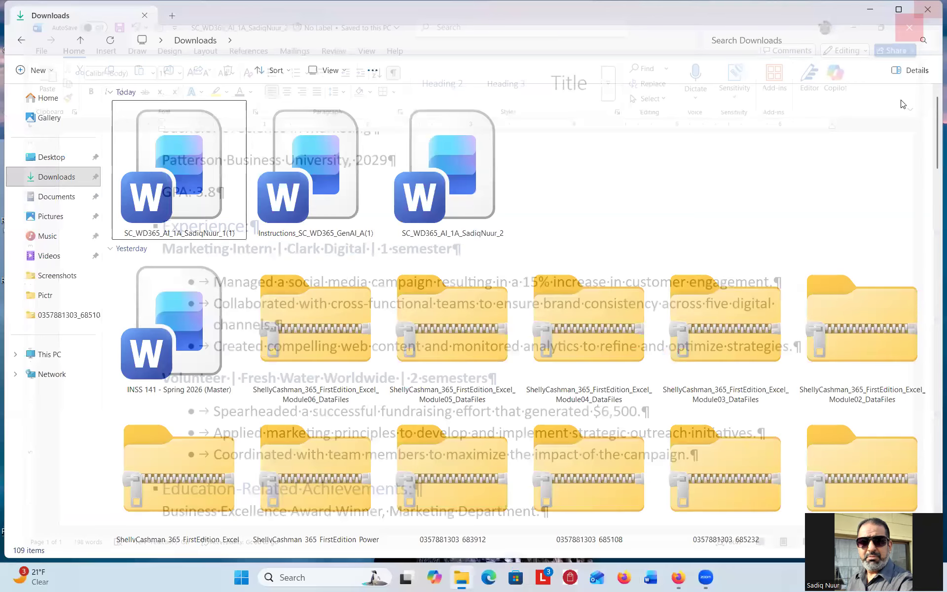
{"action": "key", "text": "super+d"}
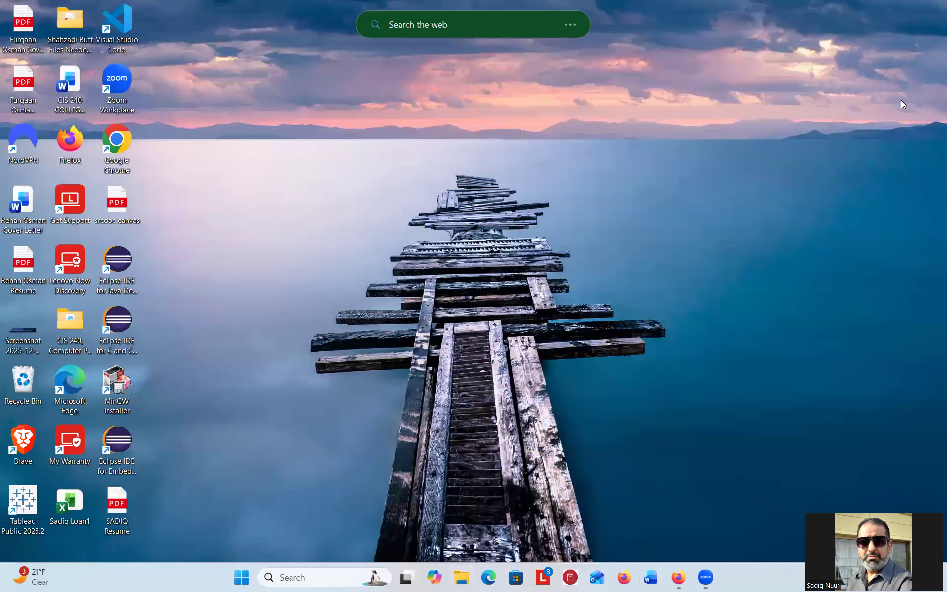
{"action": "left_click", "coordinate": [678, 577]}
{"action": "right_click", "coordinate": [678, 578]}
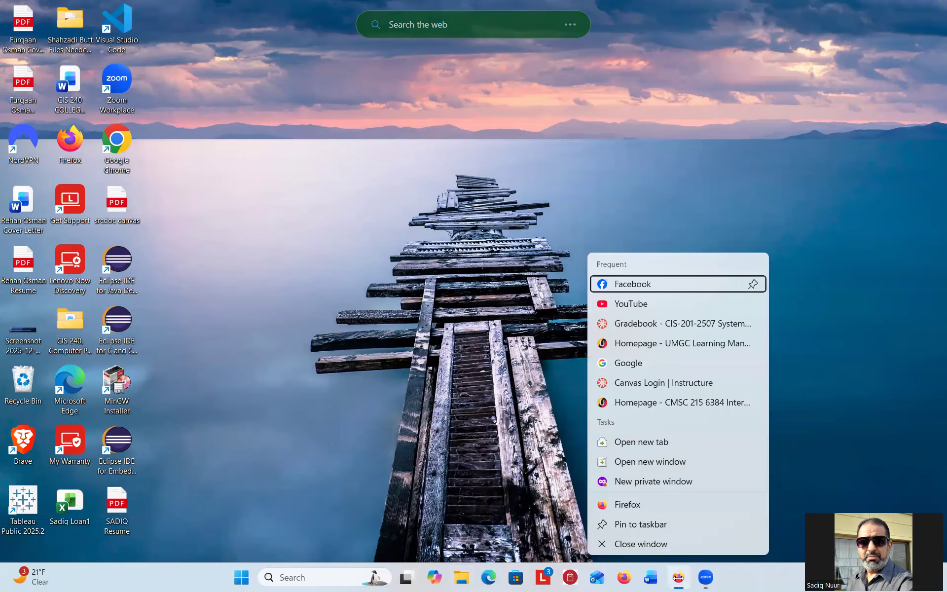
{"action": "left_click", "coordinate": [678, 577]}
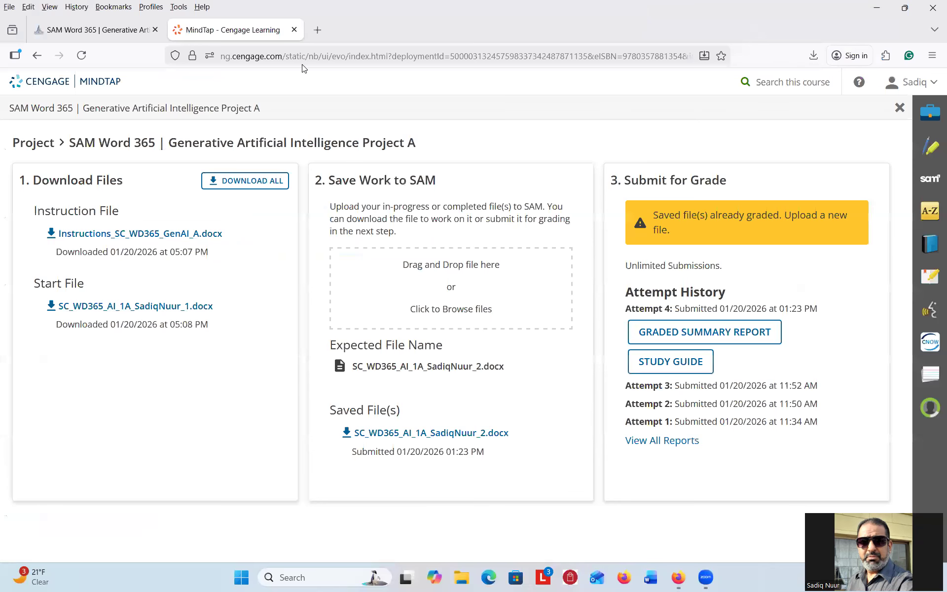
{"action": "left_click", "coordinate": [294, 29]}
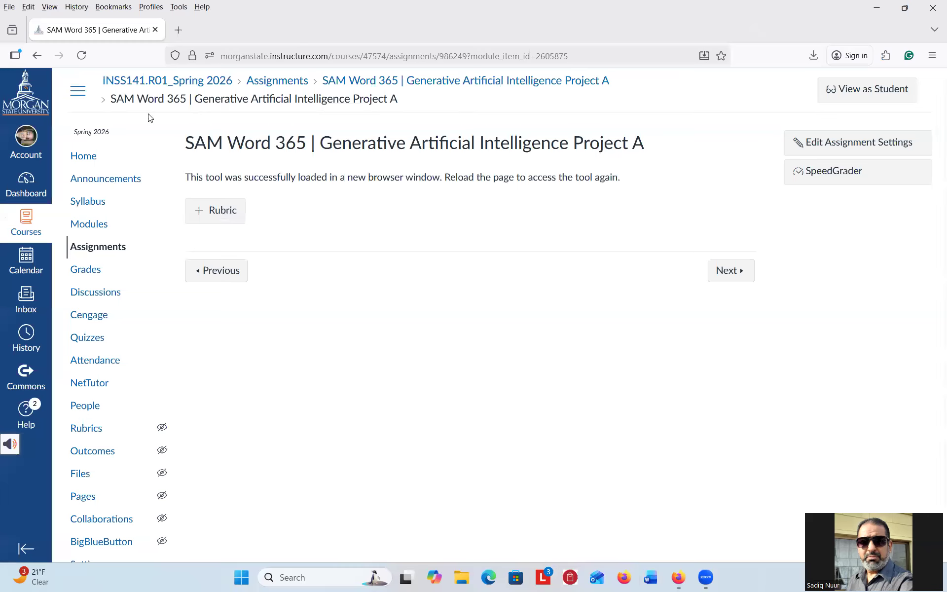
- Reopen "SAM Word 365 | Generative Artificial Intelligence Project A" from the course's Module 1, load it in a new window and start it
{"action": "left_click", "coordinate": [90, 226]}
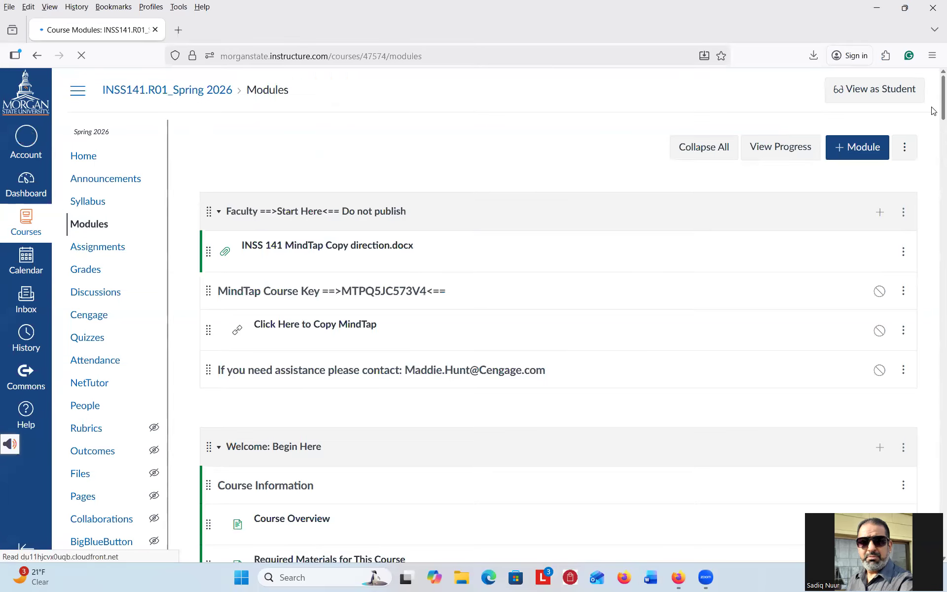
{"action": "scroll", "coordinate": [933, 187], "scroll_direction": "down", "scroll_amount": 10}
{"action": "scroll", "coordinate": [934, 188], "scroll_direction": "down", "scroll_amount": 5}
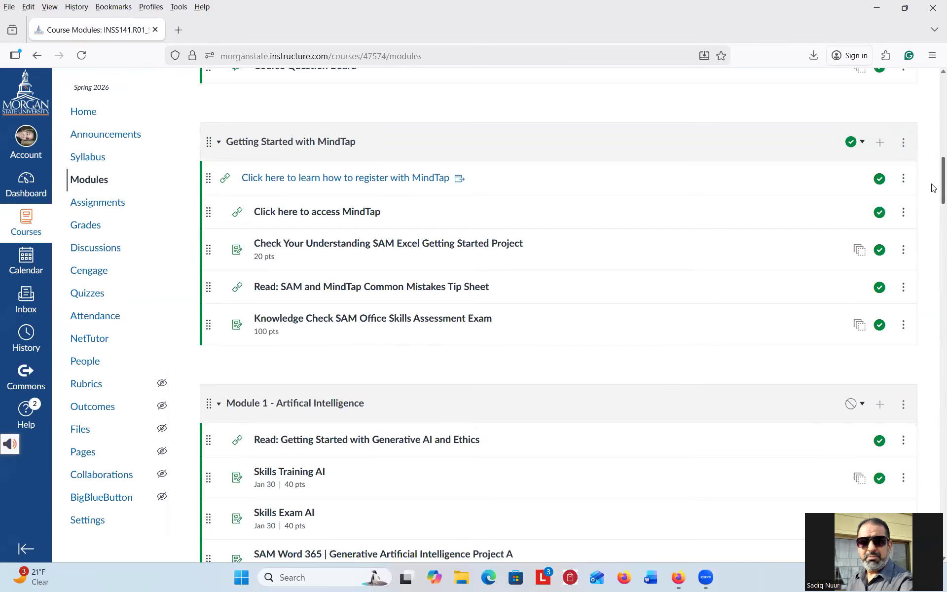
{"action": "scroll", "coordinate": [933, 202], "scroll_direction": "down", "scroll_amount": 3}
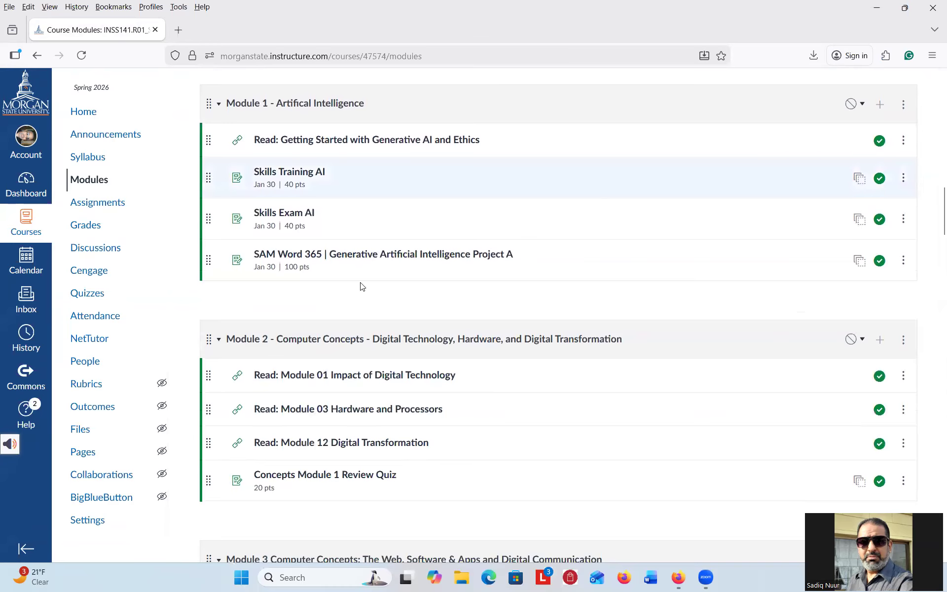
{"action": "left_click", "coordinate": [375, 260]}
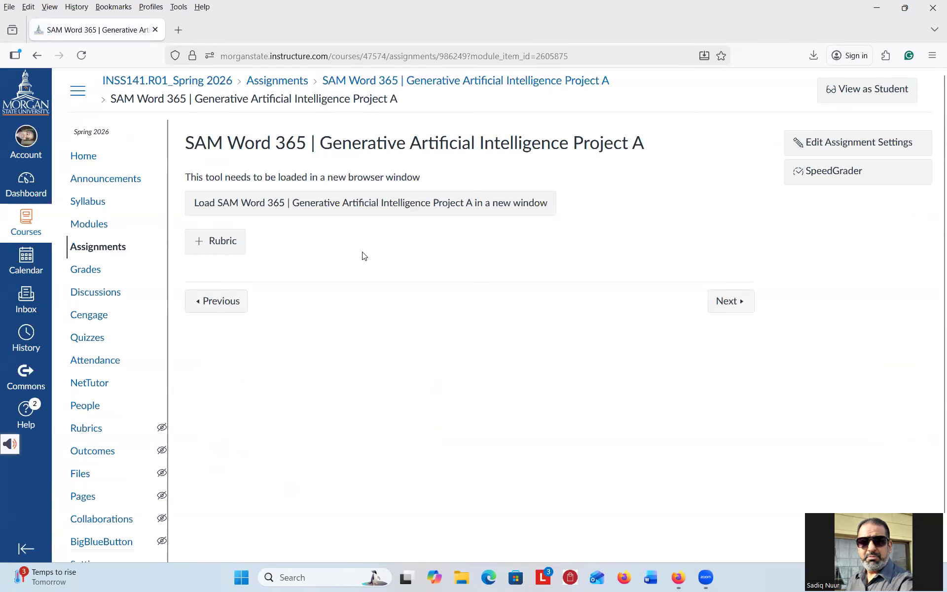
{"action": "left_click", "coordinate": [362, 208]}
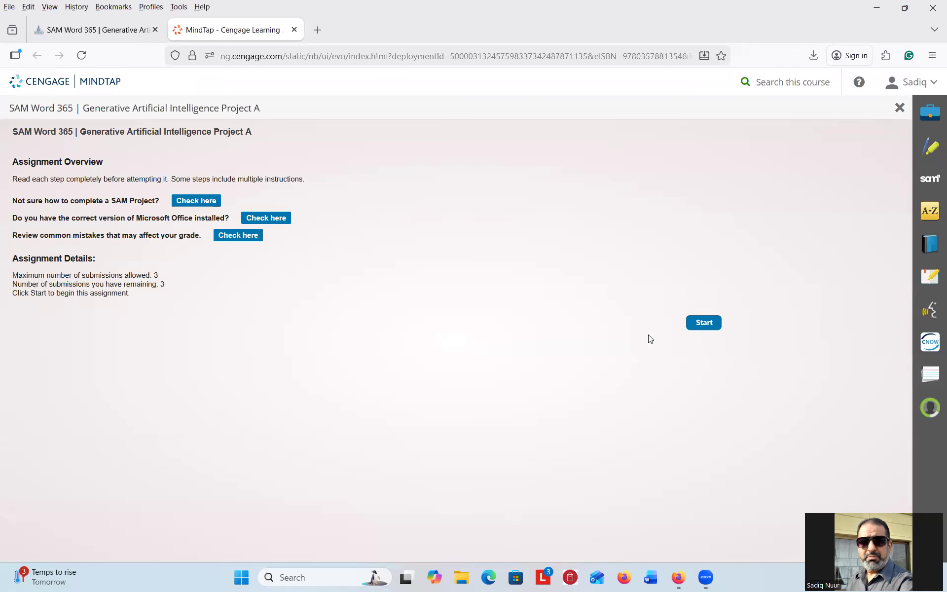
{"action": "left_click", "coordinate": [704, 323]}
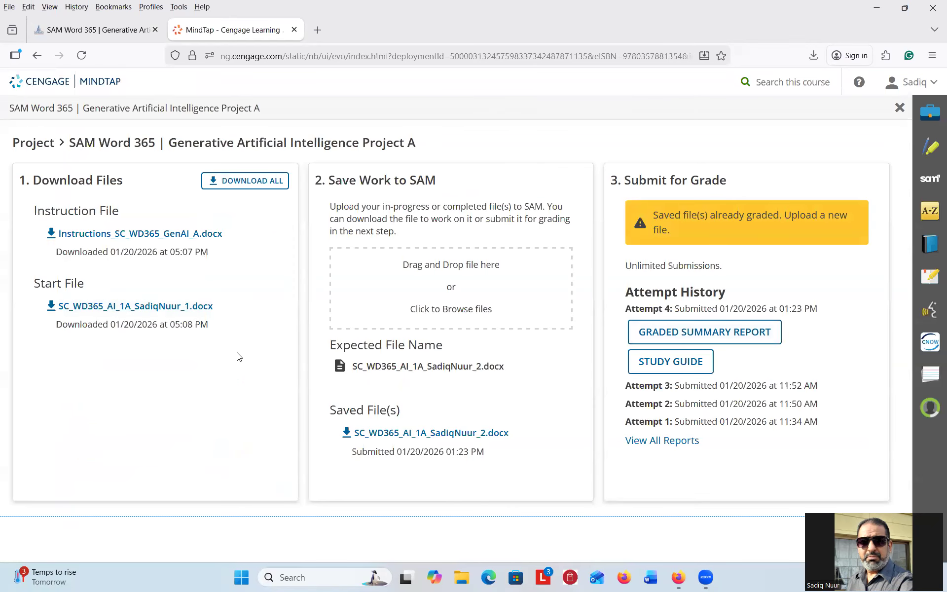
- Upload the resume file ending in _2 from Downloads to SAM and submit it for grading
{"action": "left_click", "coordinate": [228, 368]}
{"action": "left_click", "coordinate": [453, 292]}
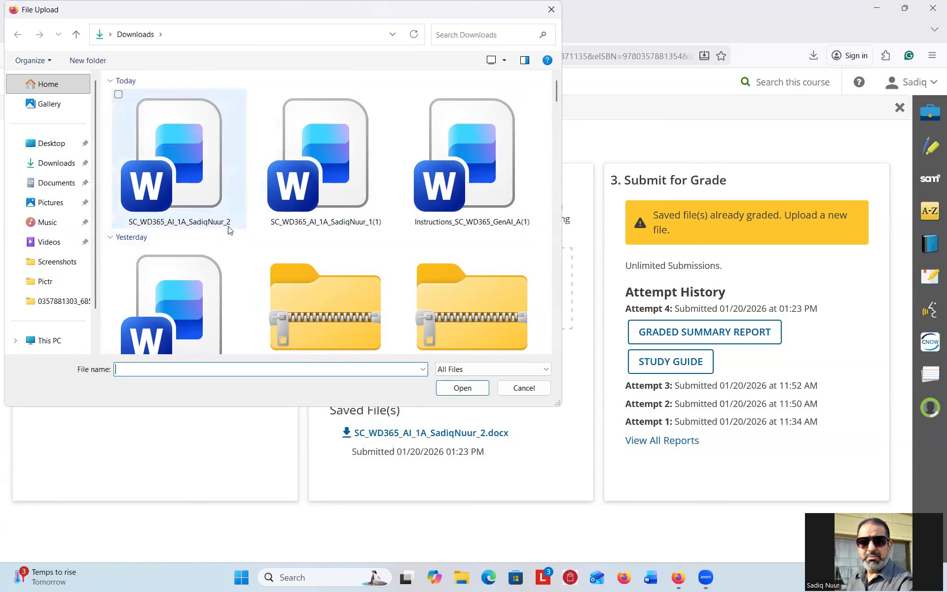
{"action": "left_click", "coordinate": [189, 151]}
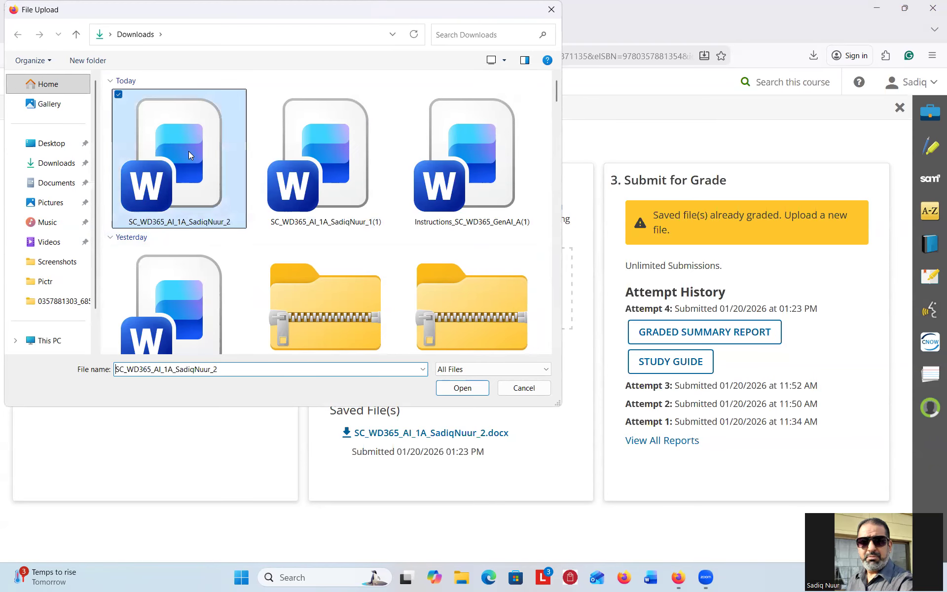
{"action": "left_click", "coordinate": [470, 388]}
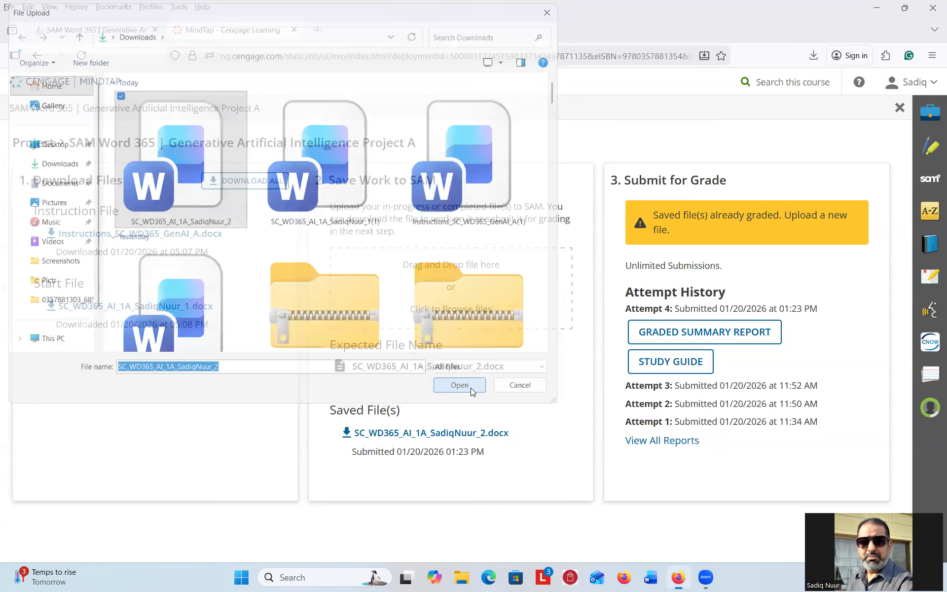
{"action": "left_click", "coordinate": [658, 215]}
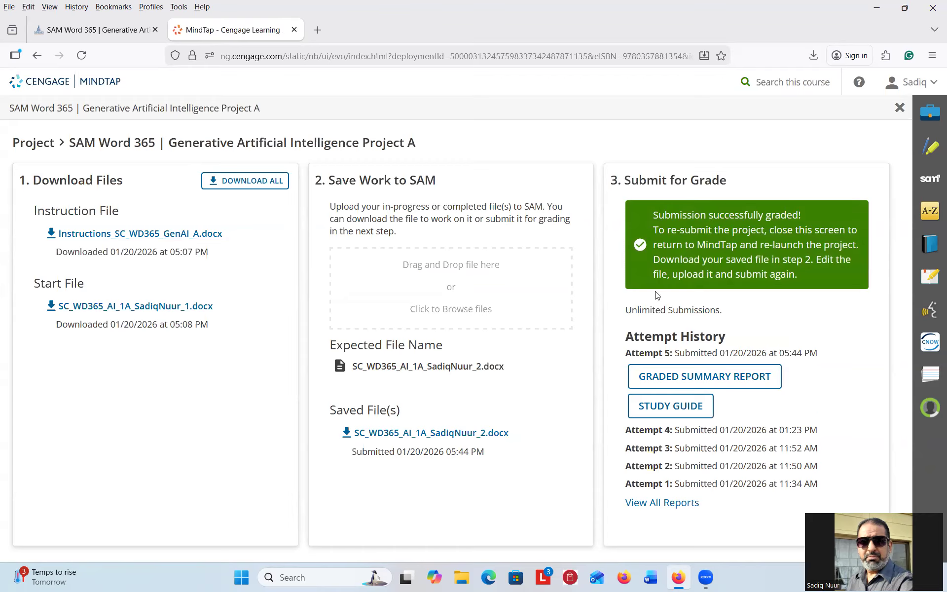
- Download the graded summary report for Attempt 5, open it in a maximized Word window and enable editing
{"action": "left_click", "coordinate": [669, 378]}
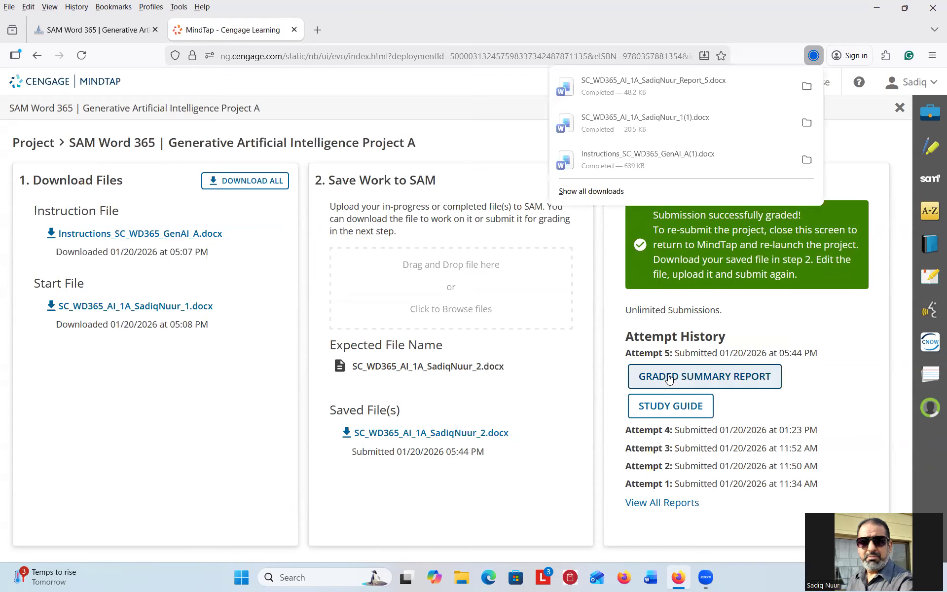
{"action": "left_click", "coordinate": [644, 82]}
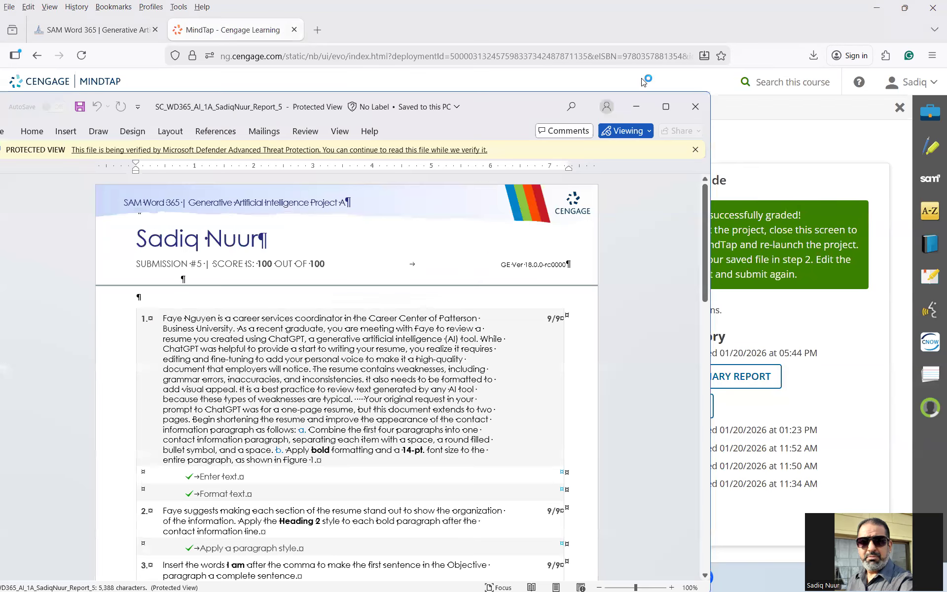
{"action": "left_click", "coordinate": [667, 107]}
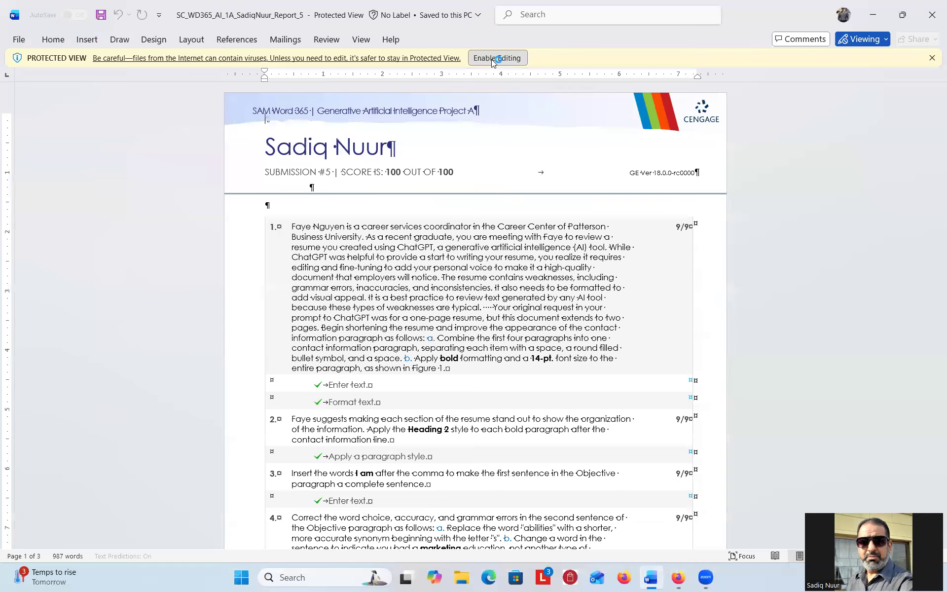
{"action": "left_click", "coordinate": [492, 58]}
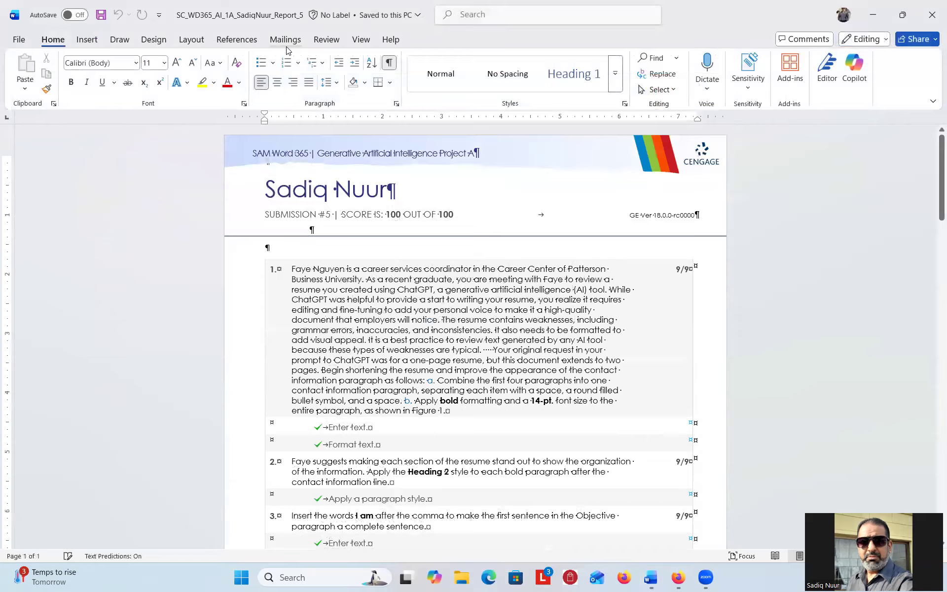
- Hide the report's formatting marks and enlarge the view to 145% to read the score line
{"action": "left_click", "coordinate": [390, 64]}
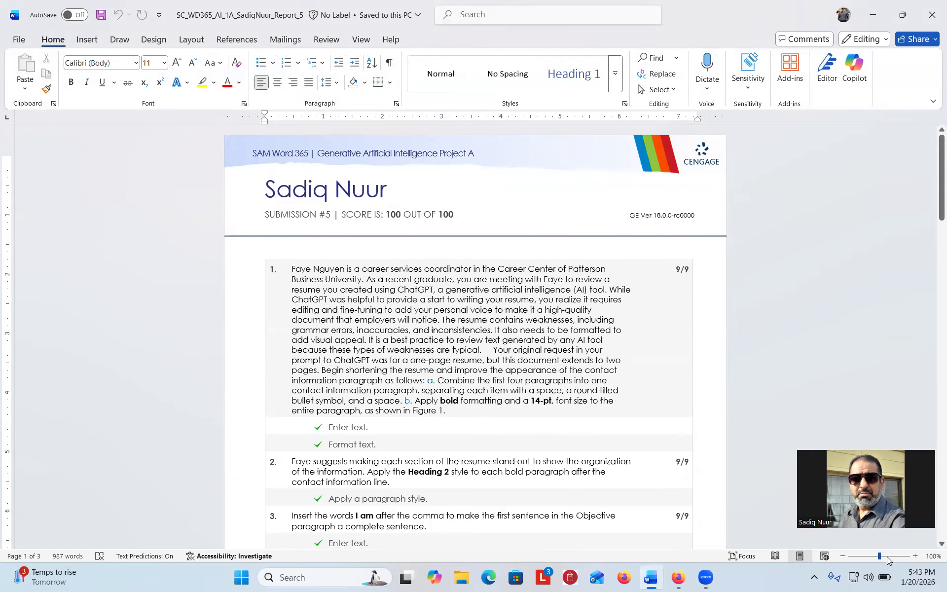
{"action": "left_click_drag", "start_coordinate": [879, 556], "coordinate": [883, 562]}
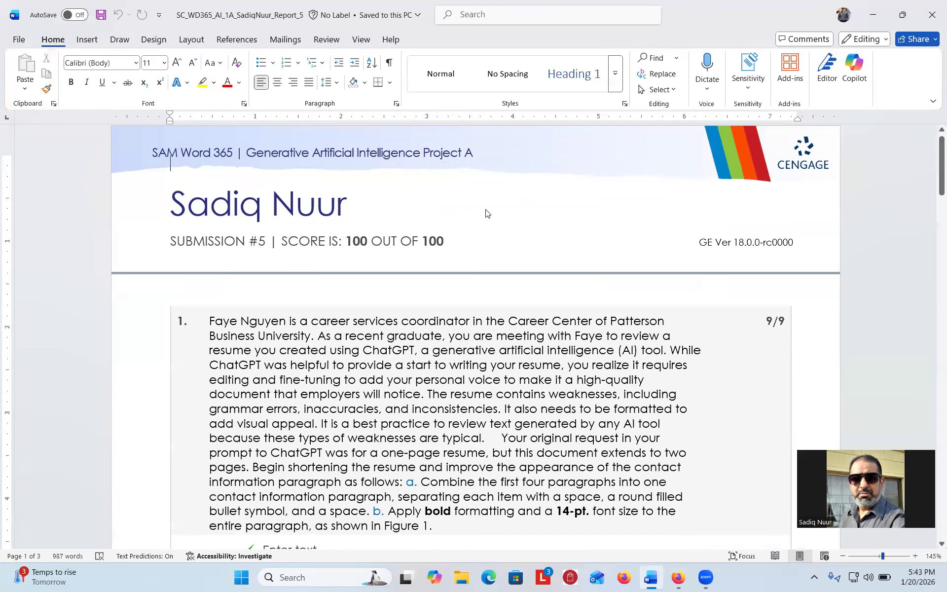
{"action": "mouse_move", "coordinate": [486, 210]}
{"action": "left_mouse_down"}
{"action": "mouse_move", "coordinate": [289, 220]}
{"action": "mouse_move", "coordinate": [296, 251]}
{"action": "mouse_move", "coordinate": [455, 253]}
{"action": "mouse_move", "coordinate": [489, 229]}
{"action": "mouse_move", "coordinate": [489, 207]}
{"action": "left_mouse_up"}
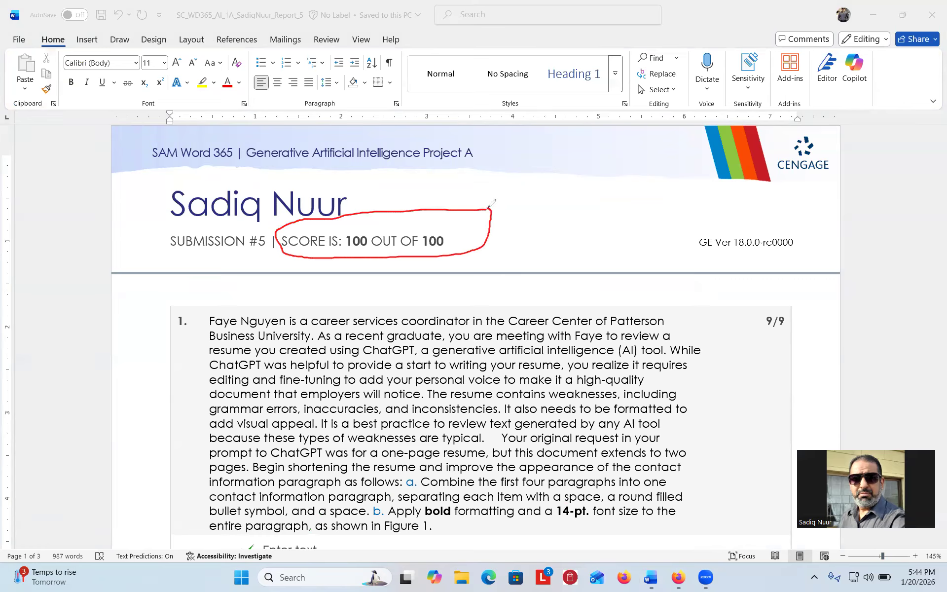